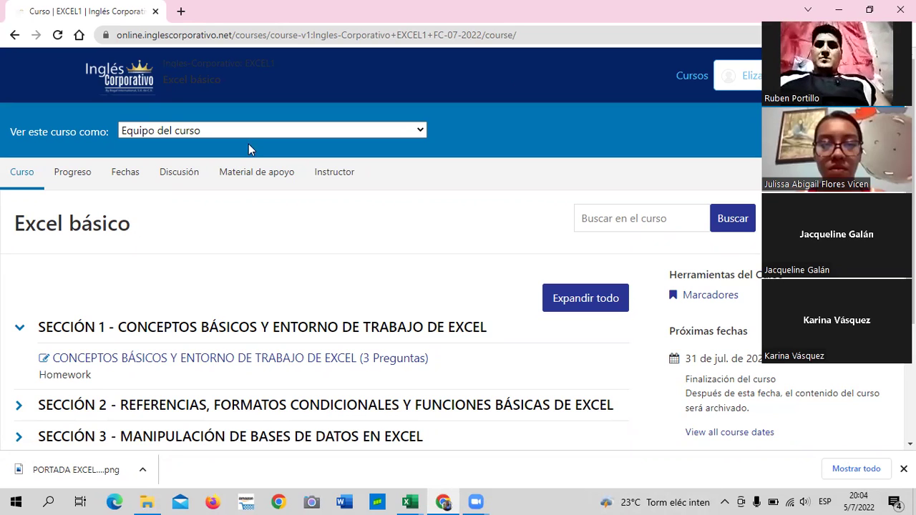
Step: Collapse Sección 1 in the course outline, then expand it again to show its quiz
scroll(307, 257, down, 3)
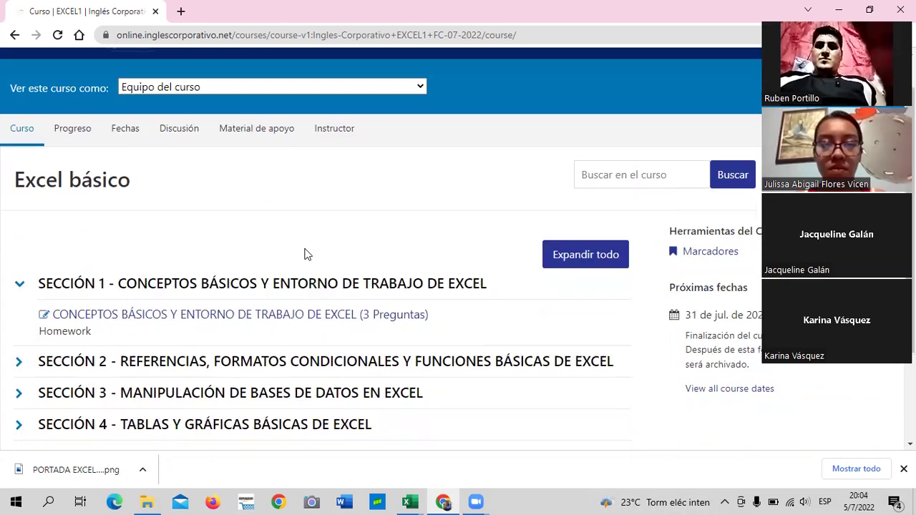
scroll(308, 269, up, 3)
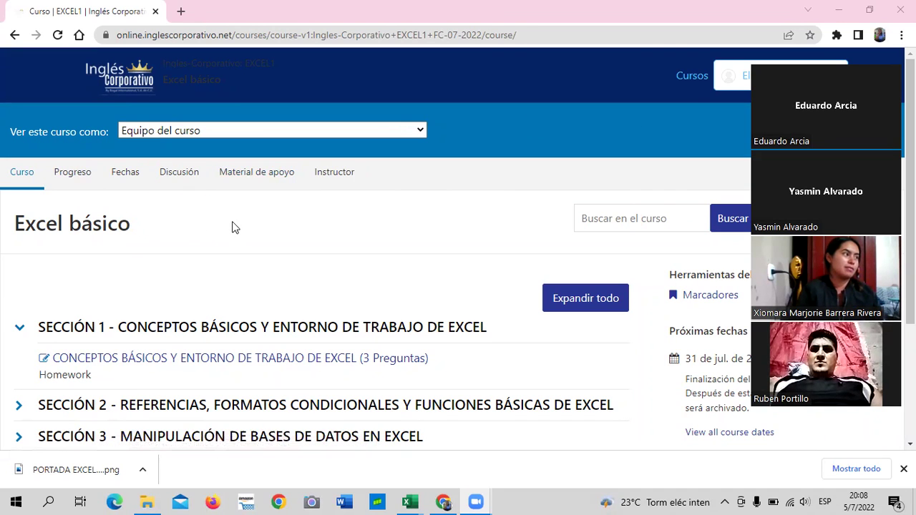
scroll(358, 318, down, 2)
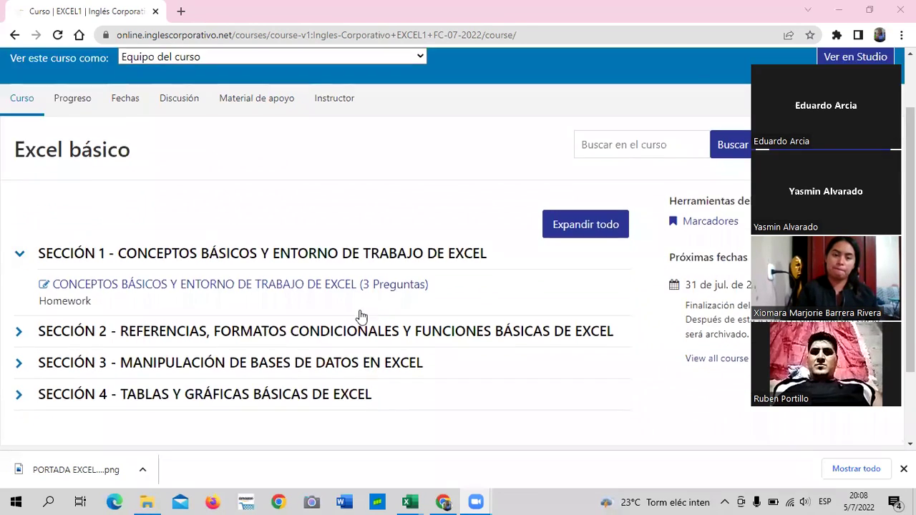
click(20, 194)
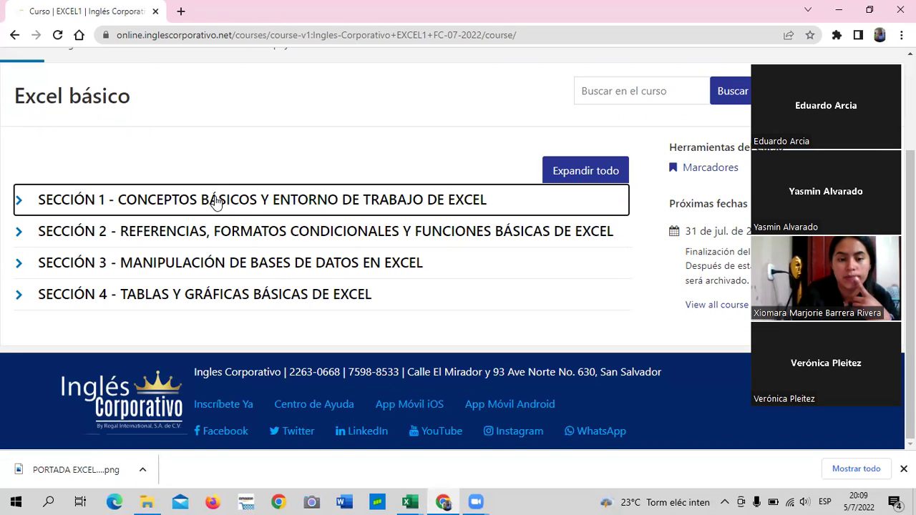
click(18, 201)
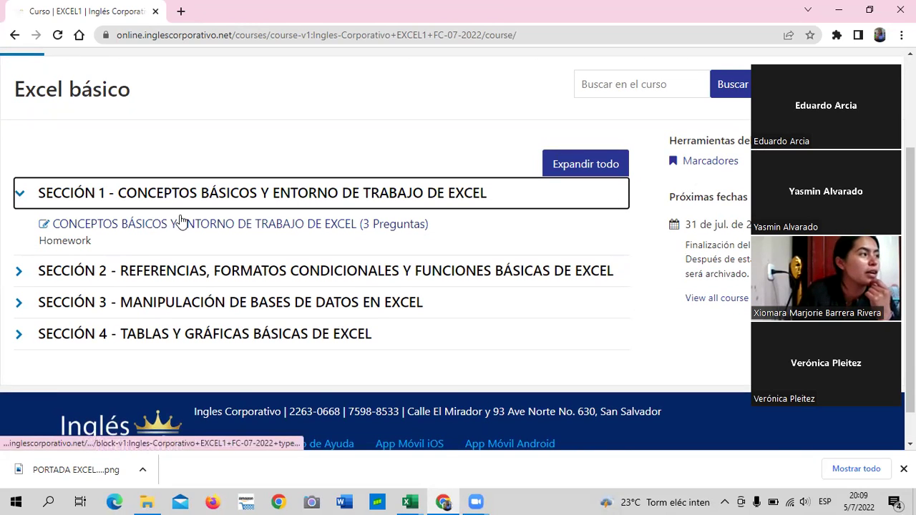
scroll(317, 293, up, 3)
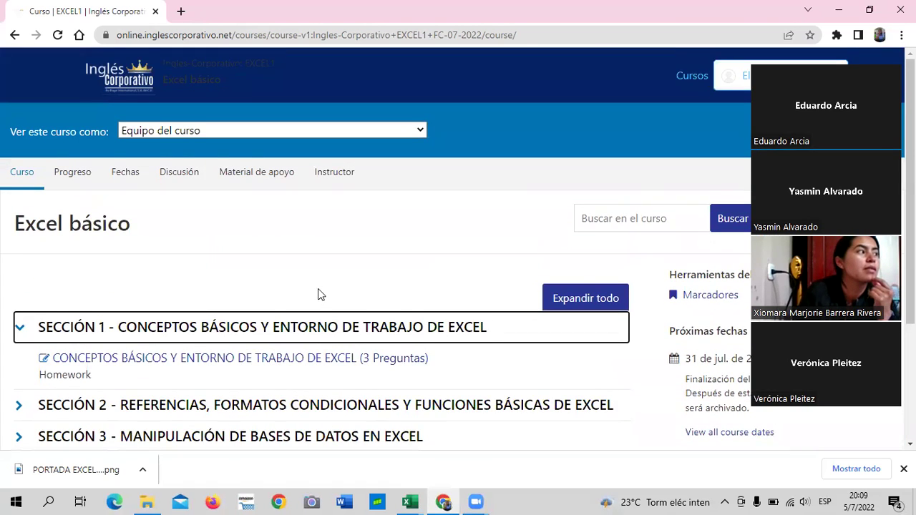
scroll(317, 296, down, 1)
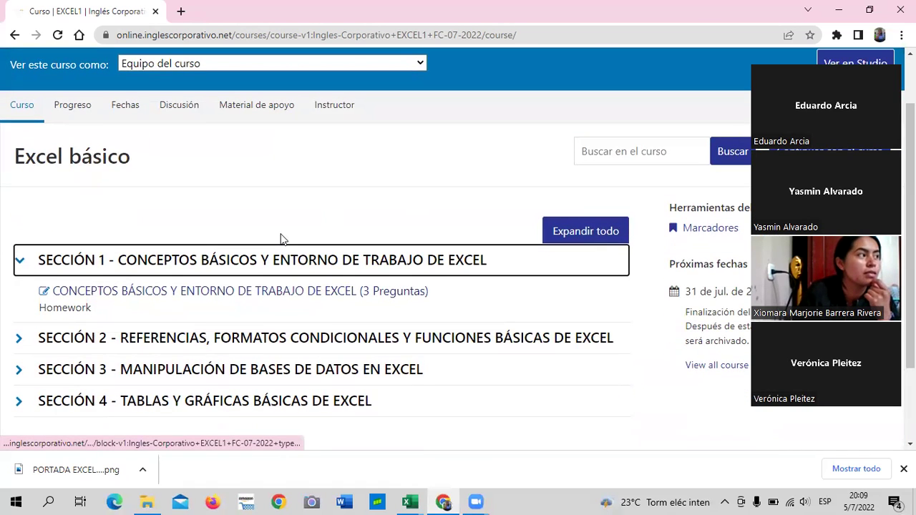
Step: Open the Sección 1 Conceptos básicos lesson and scroll through lesson 1.1 Objetivo de la lección
click(108, 292)
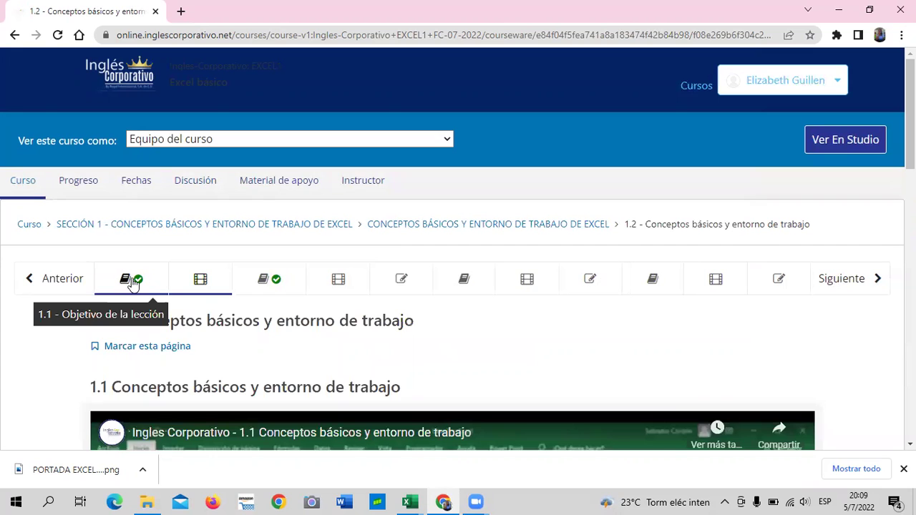
click(132, 283)
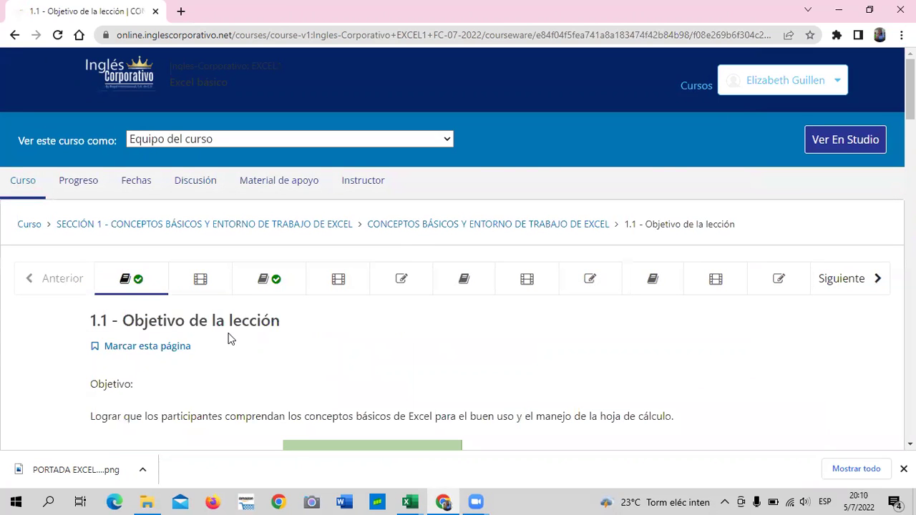
scroll(231, 338, down, 3)
scroll(231, 338, down, 5)
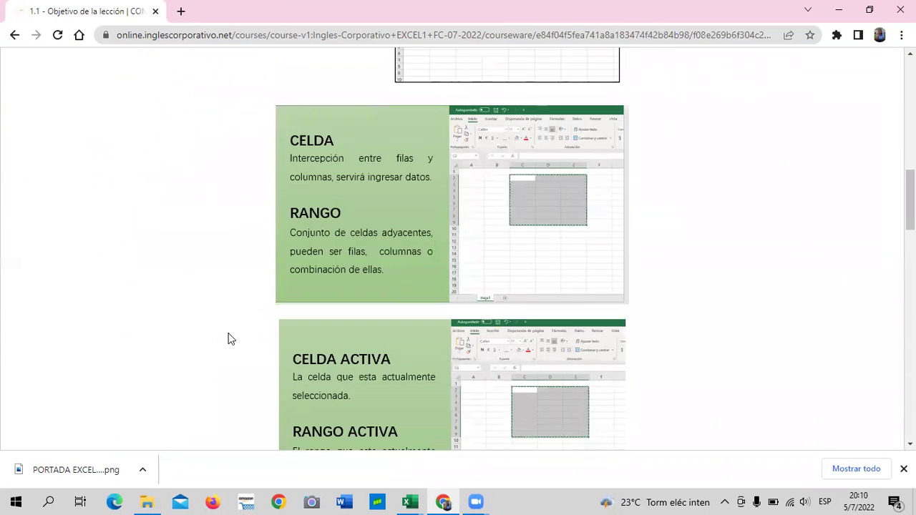
scroll(229, 337, down, 5)
scroll(231, 358, down, 3)
scroll(245, 366, down, 2)
scroll(249, 366, up, 1)
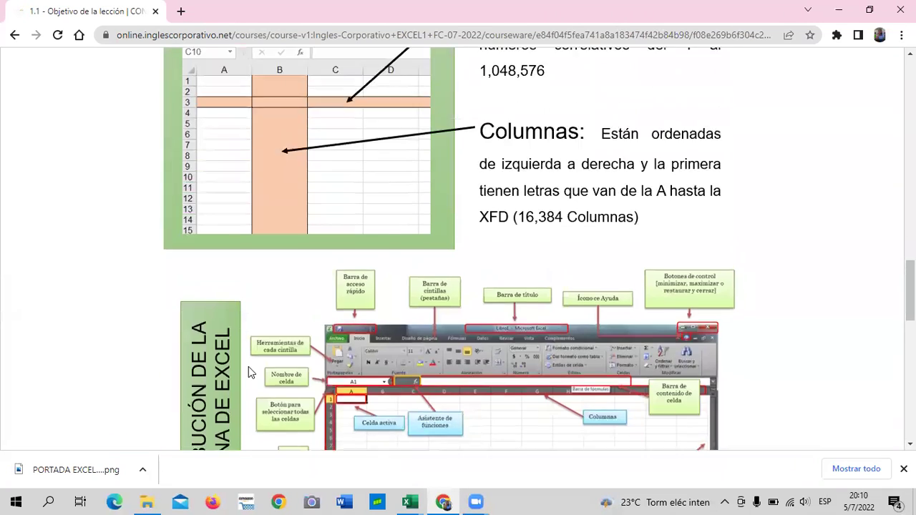
scroll(249, 366, up, 4)
scroll(248, 365, up, 2)
scroll(248, 365, up, 2)
scroll(249, 364, up, 3)
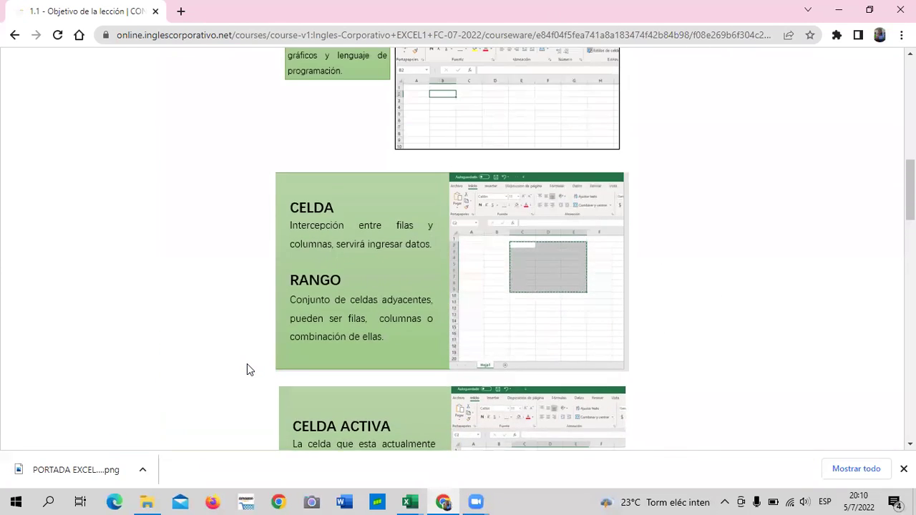
scroll(246, 364, up, 5)
scroll(247, 362, up, 4)
scroll(247, 362, up, 1)
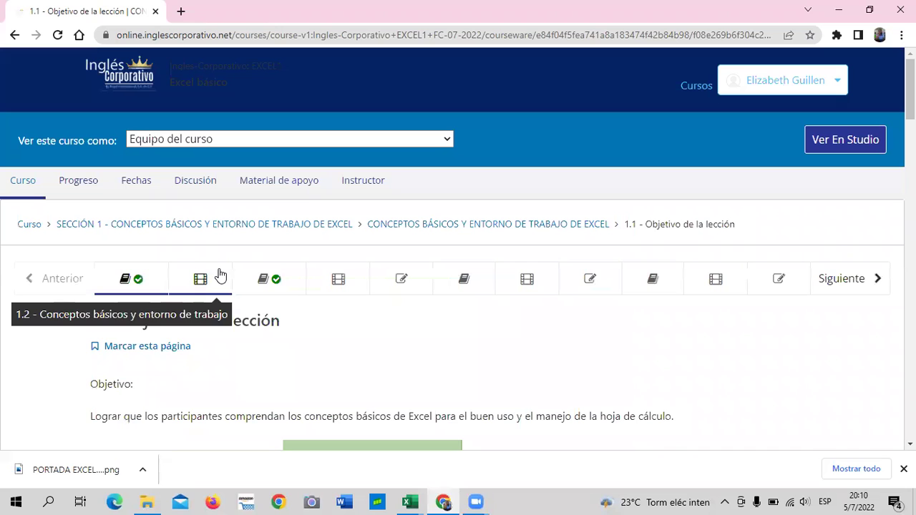
Step: Open lesson 1.2 and scroll past its video to the PLANTILLA DE ACTIVIDADES - SECCIÓN 1 link
click(220, 275)
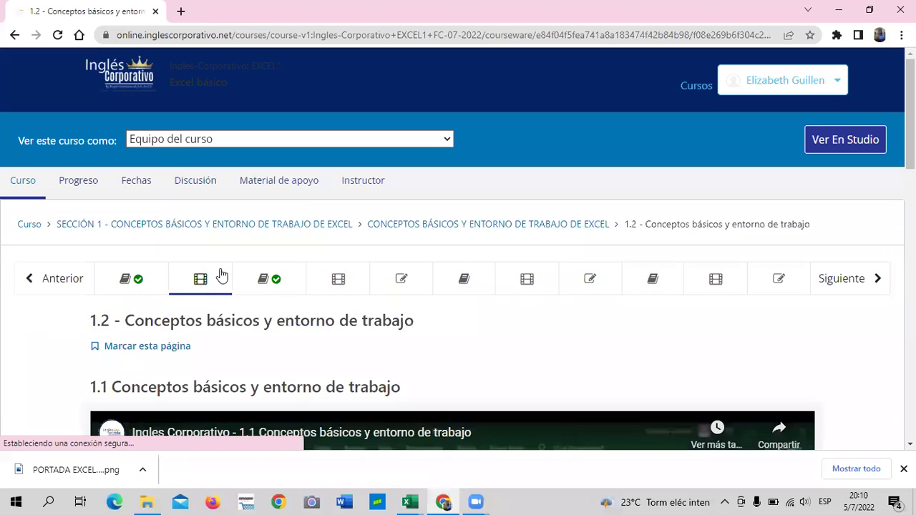
scroll(472, 399, down, 4)
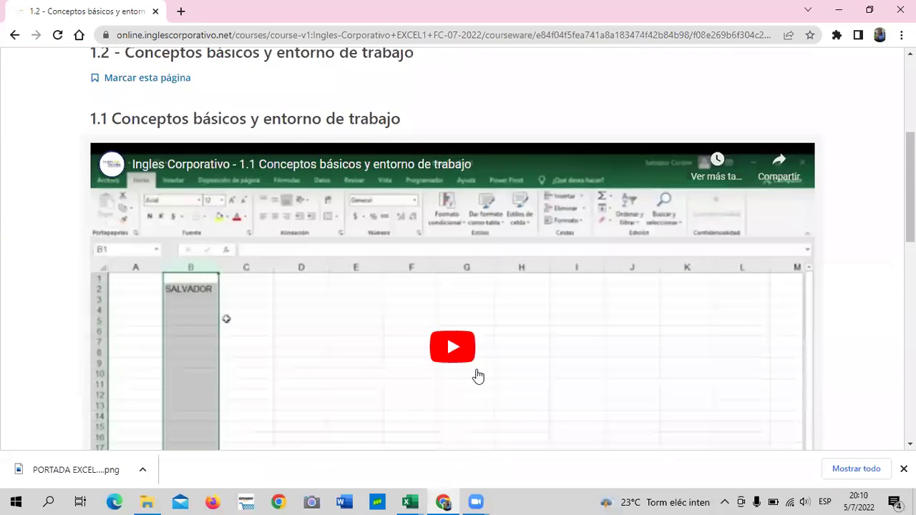
scroll(504, 356, down, 3)
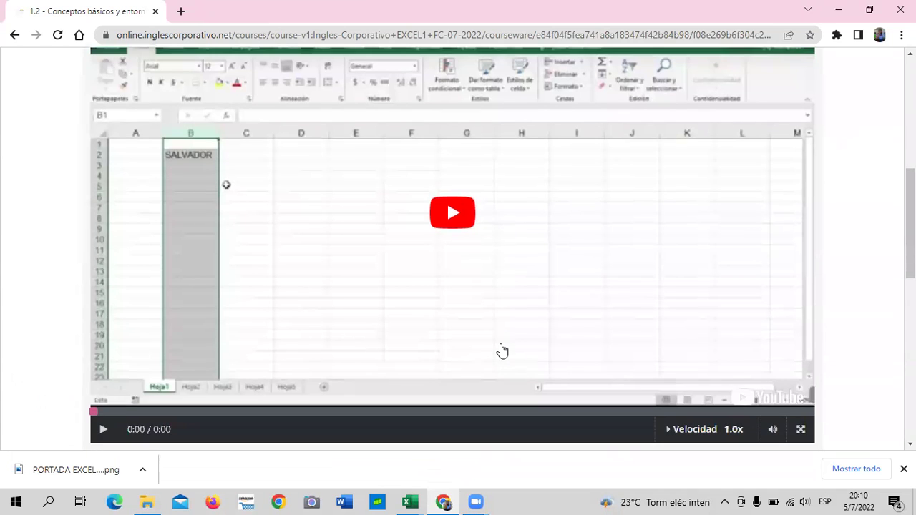
scroll(493, 343, down, 2)
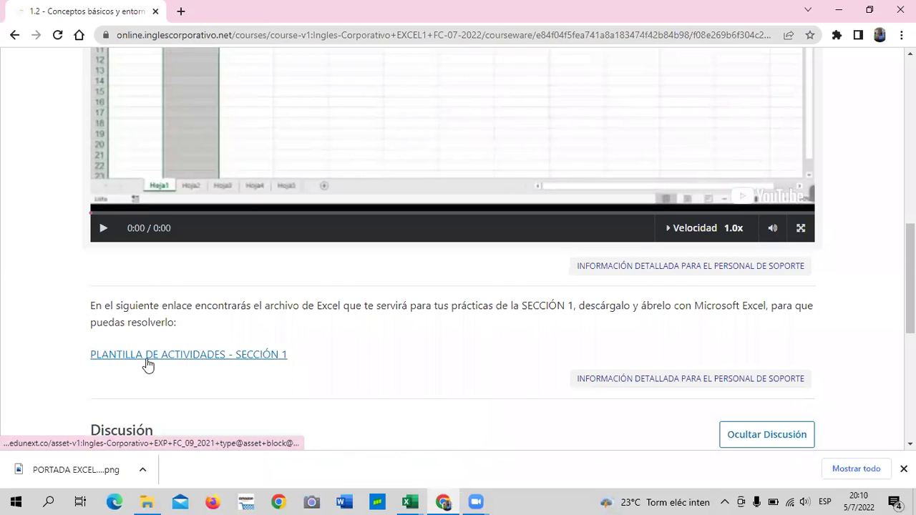
scroll(288, 379, up, 3)
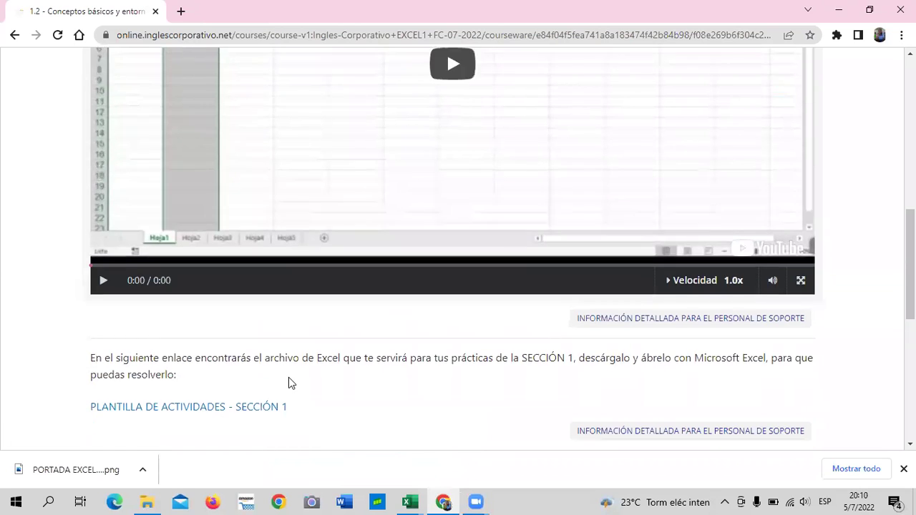
scroll(250, 399, down, 2)
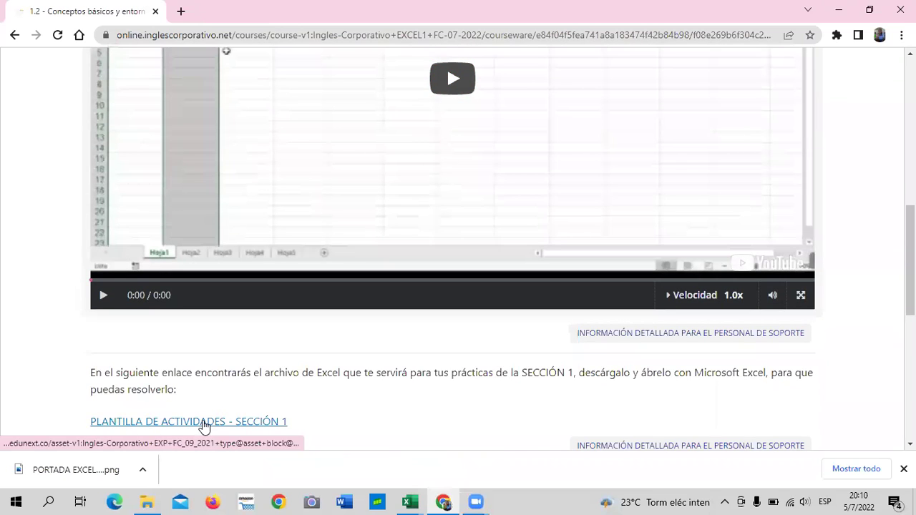
mouse_move(409, 502)
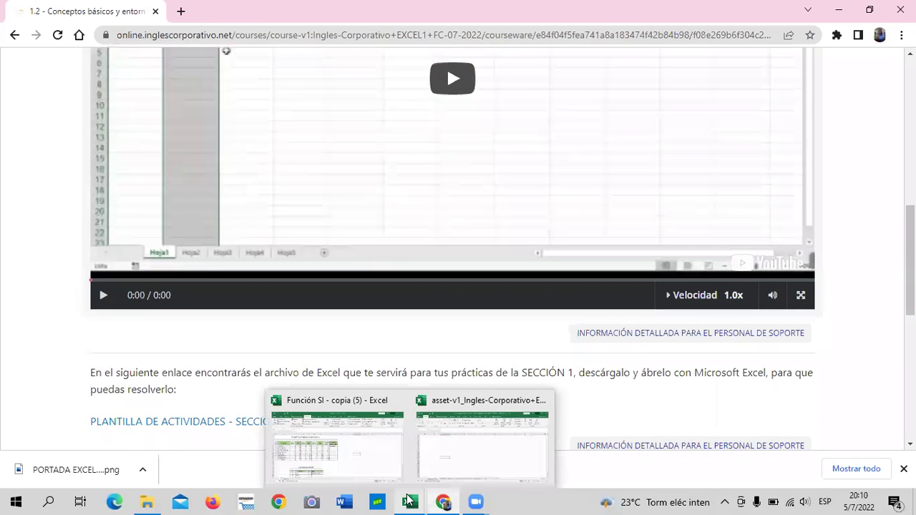
Step: Bring up the Sección 1 practice workbook and view Navegación y Selección, Formatos personalizados and Portapapeles
click(472, 461)
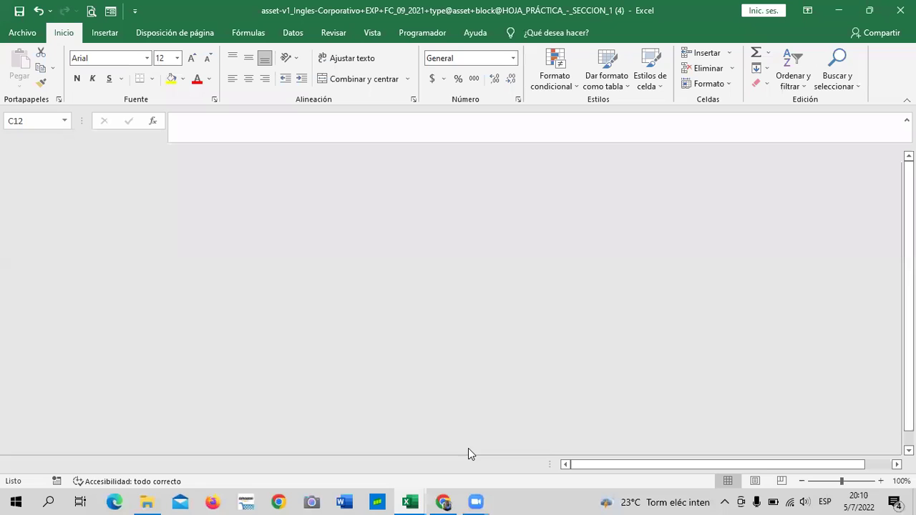
scroll(455, 238, down, 2)
scroll(389, 360, up, 2)
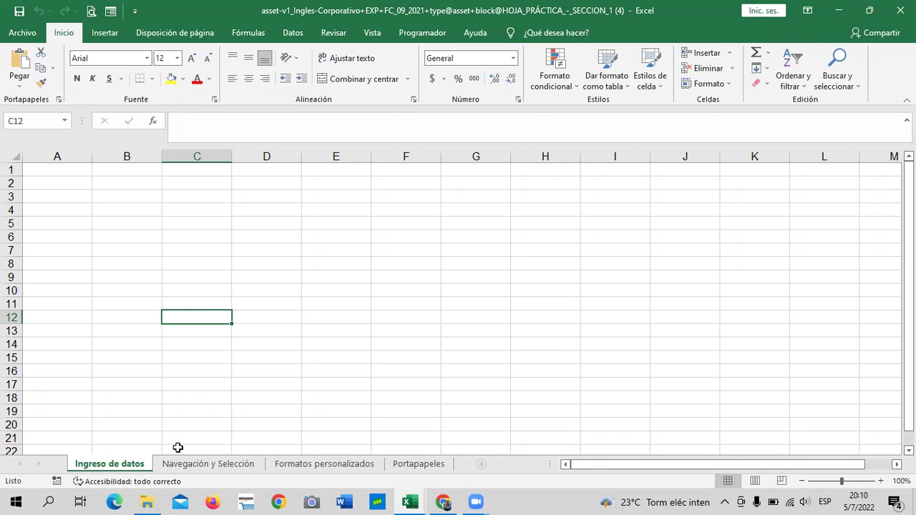
click(196, 467)
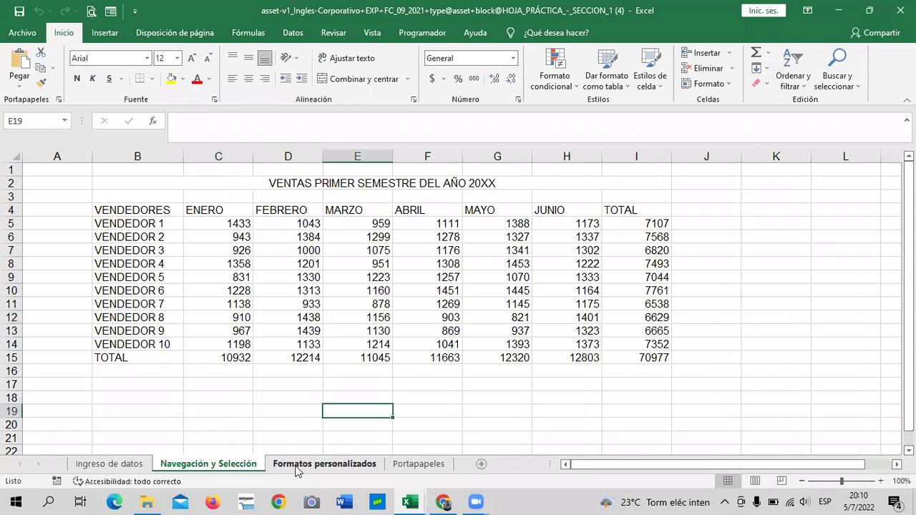
click(300, 465)
click(422, 465)
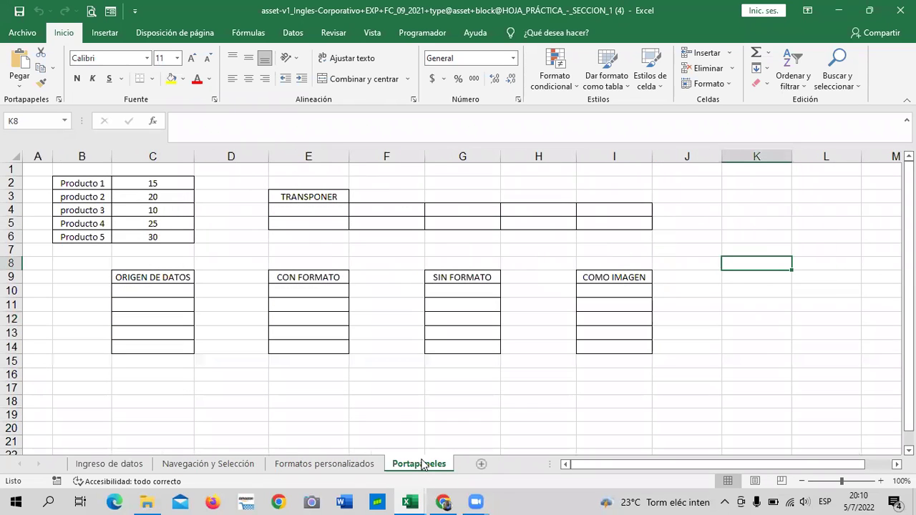
Step: Flip back through the sheets, ending on the empty Ingreso de datos sheet
click(314, 465)
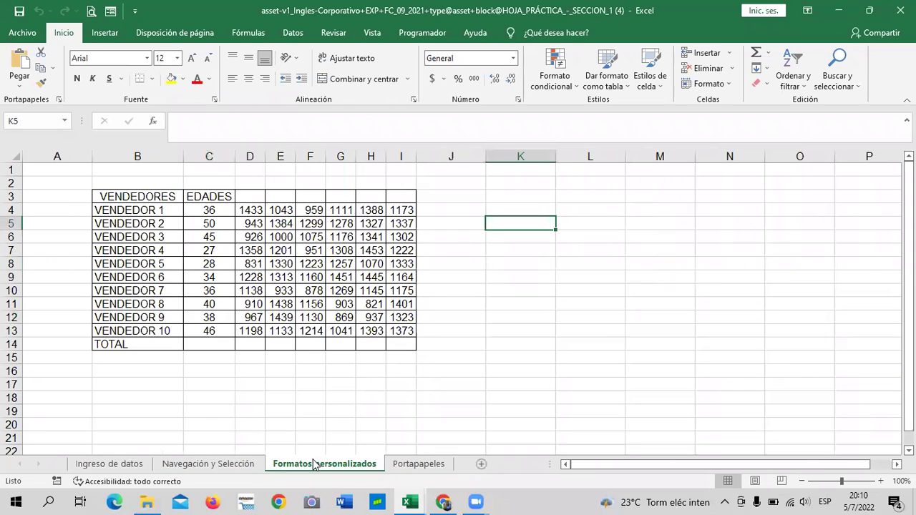
click(225, 465)
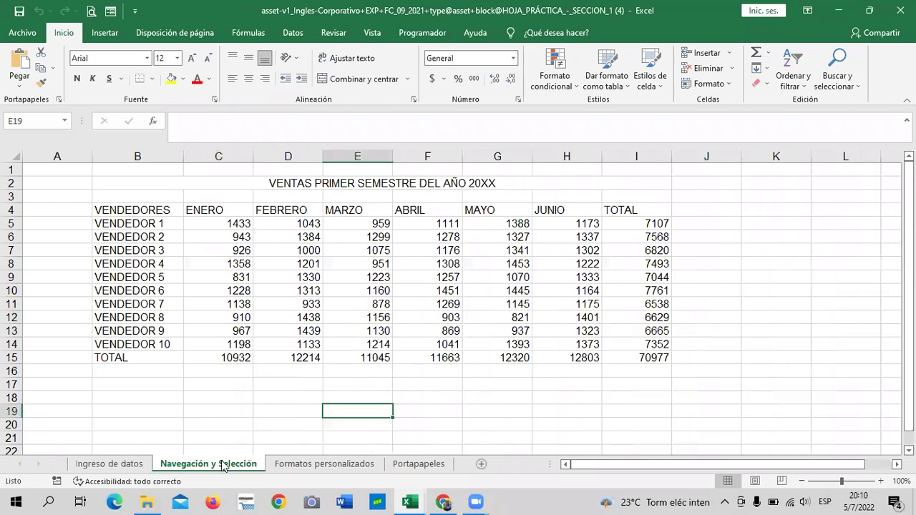
click(121, 465)
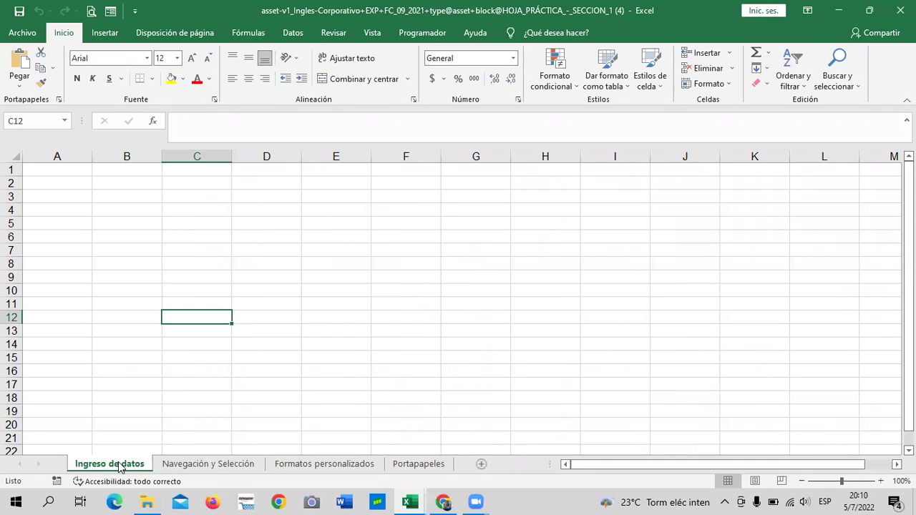
click(419, 464)
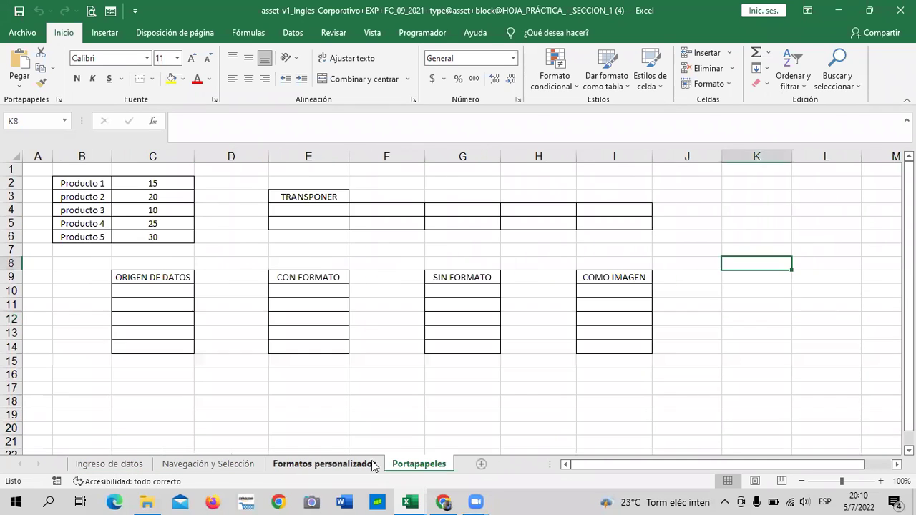
click(336, 464)
click(241, 465)
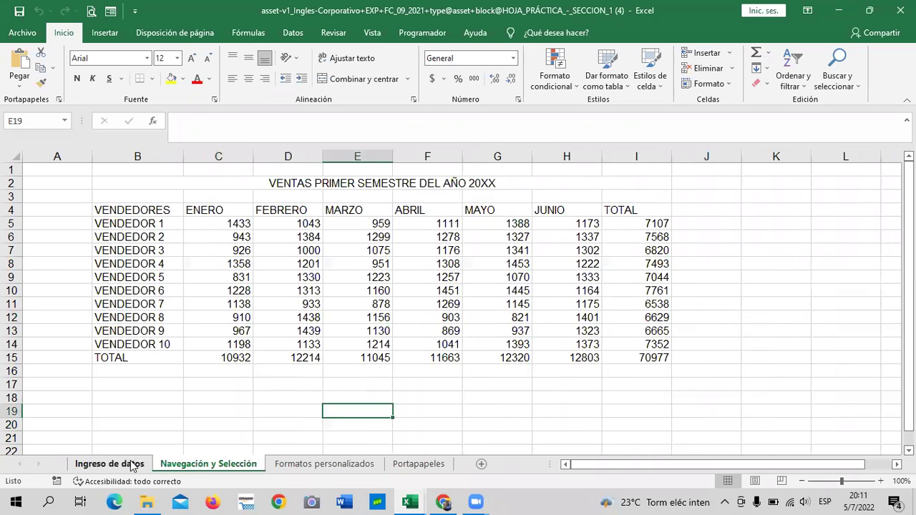
click(133, 467)
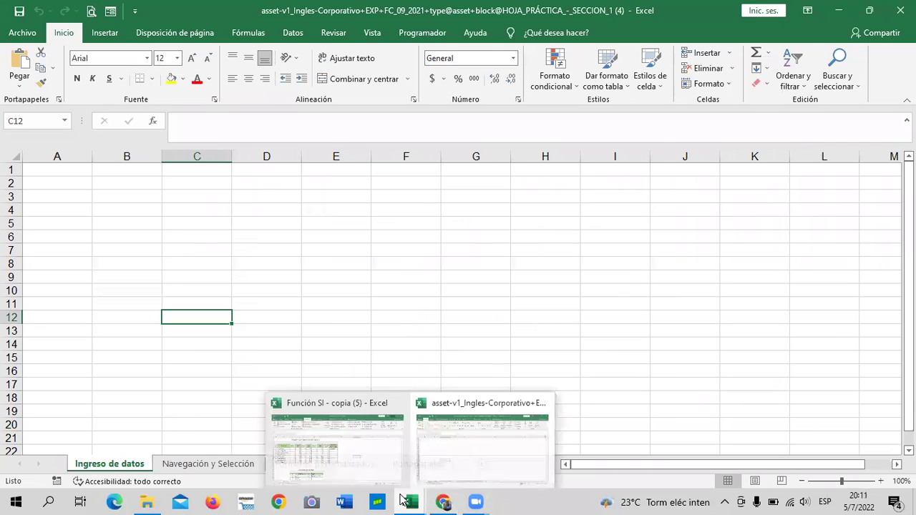
Step: Switch back to Chrome and scroll to the top of the lesson 1.2 page with its video
mouse_move(443, 502)
click(458, 448)
scroll(448, 438, up, 5)
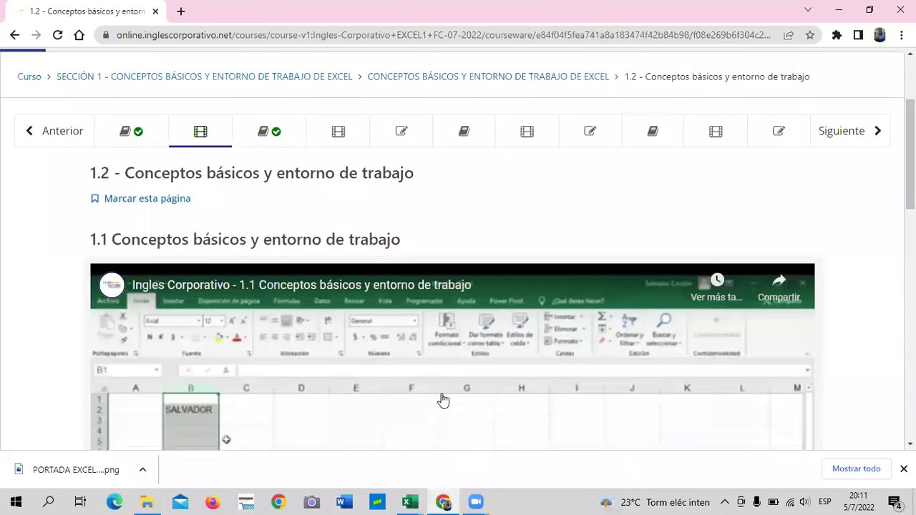
scroll(441, 398, up, 2)
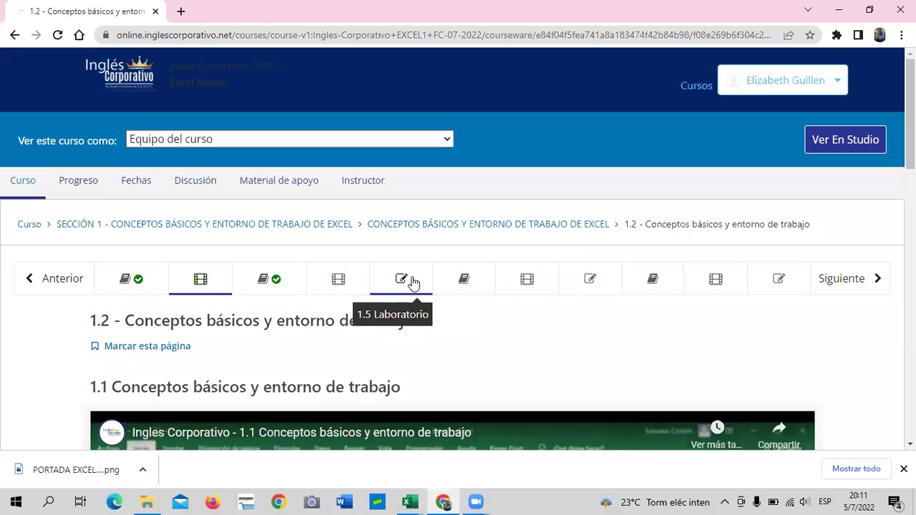
Step: Open the 1.5 Laboratorio unit and scroll down through the Laboratorio 1.1 quiz questions
click(403, 280)
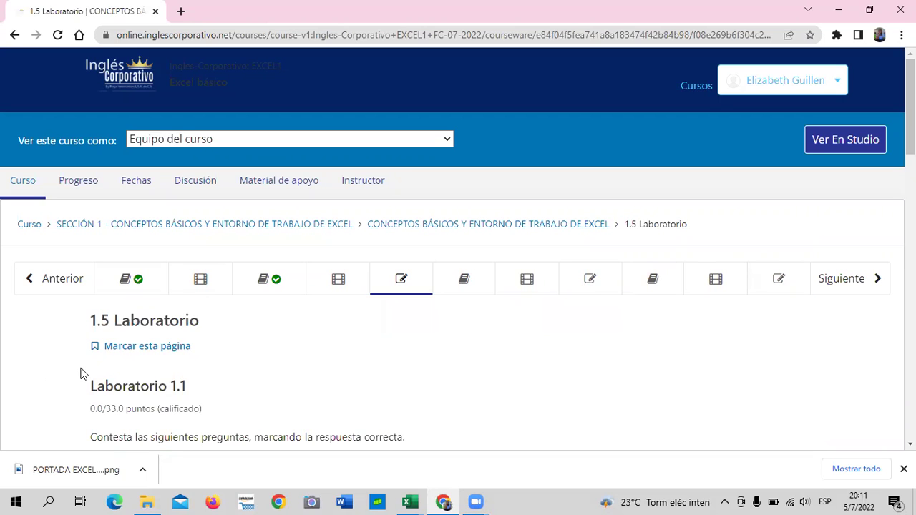
scroll(291, 321, down, 4)
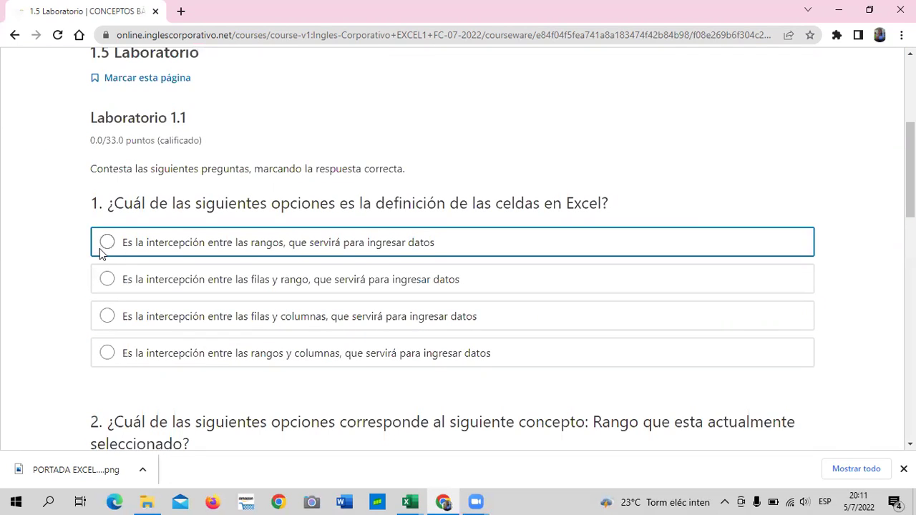
scroll(170, 272, down, 2)
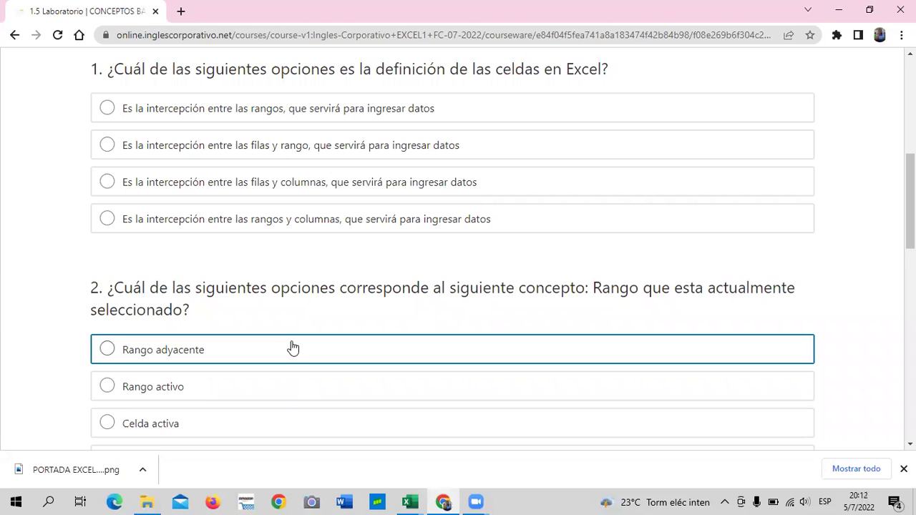
scroll(293, 342, up, 2)
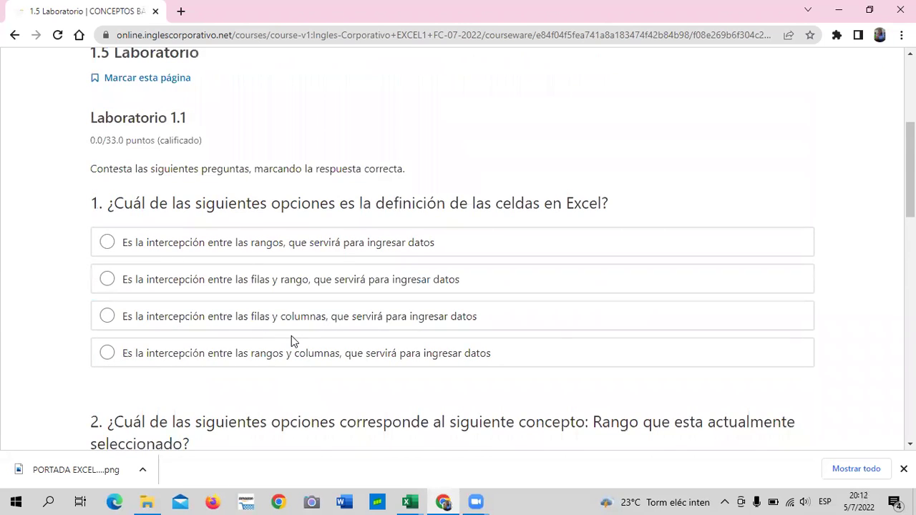
scroll(291, 341, up, 2)
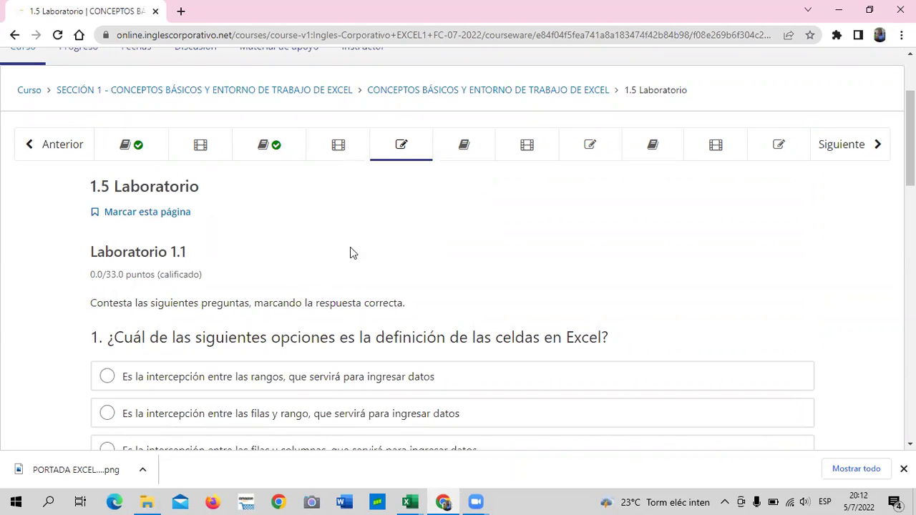
scroll(364, 225, down, 1)
scroll(365, 223, down, 3)
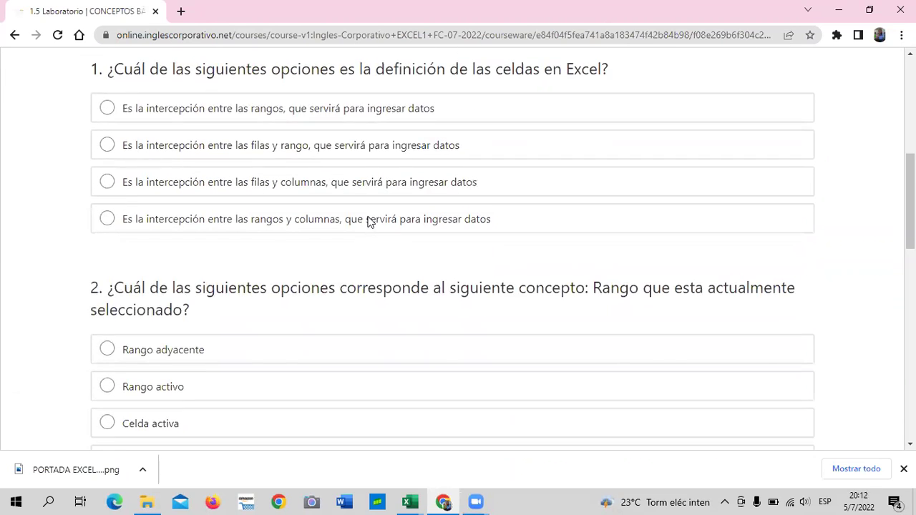
scroll(367, 222, down, 2)
scroll(367, 222, down, 2)
scroll(367, 223, down, 3)
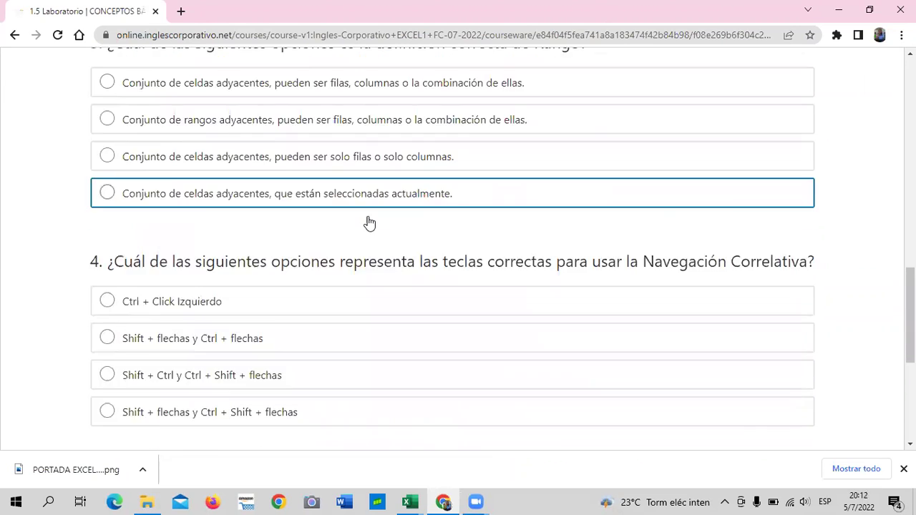
scroll(369, 224, down, 2)
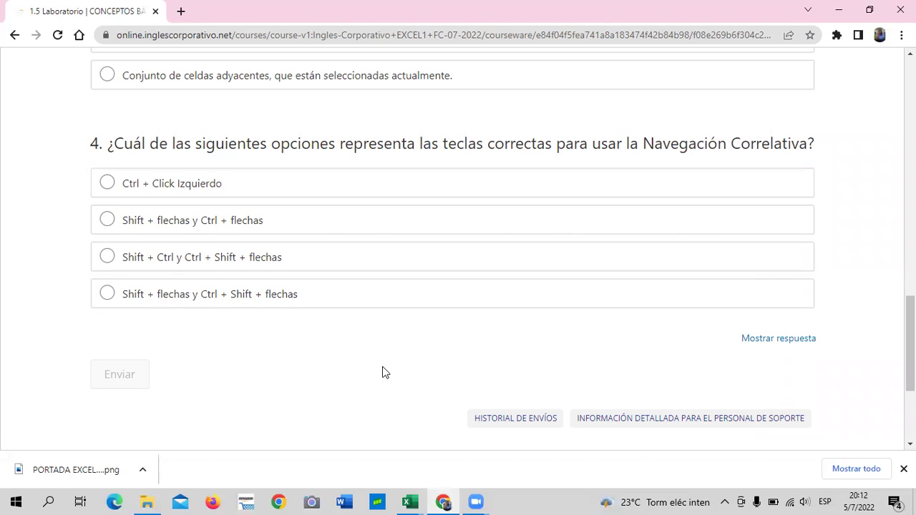
Step: Review questions 1–4 again and return to the top, leaving the quiz at 0.0/33.0 points
scroll(380, 372, up, 3)
scroll(380, 374, up, 2)
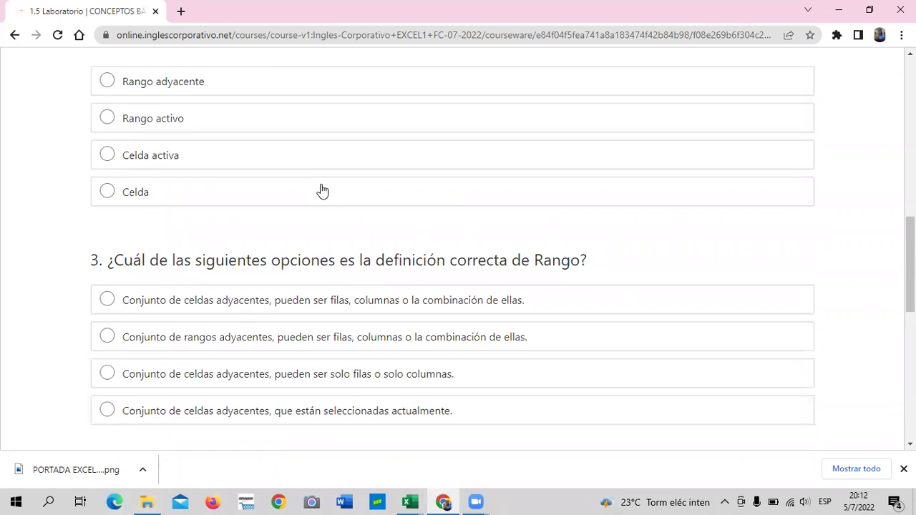
scroll(322, 190, up, 5)
scroll(322, 188, up, 4)
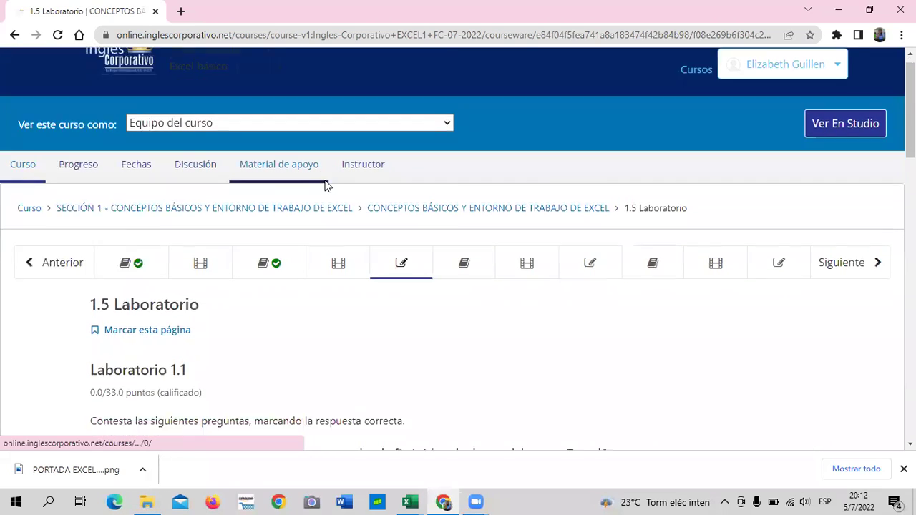
scroll(323, 186, down, 6)
scroll(324, 186, down, 6)
scroll(380, 184, down, 3)
scroll(325, 184, down, 3)
scroll(321, 203, down, 1)
scroll(207, 215, up, 5)
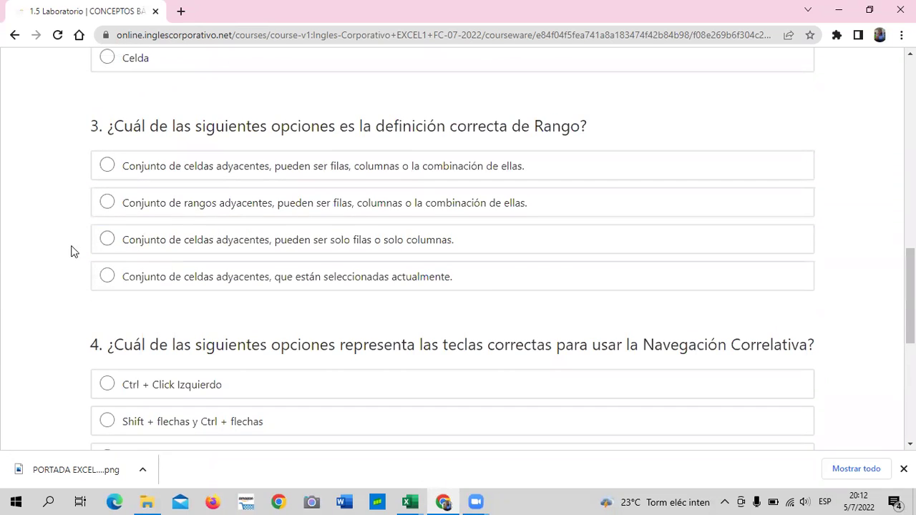
scroll(136, 293, down, 1)
scroll(199, 337, down, 3)
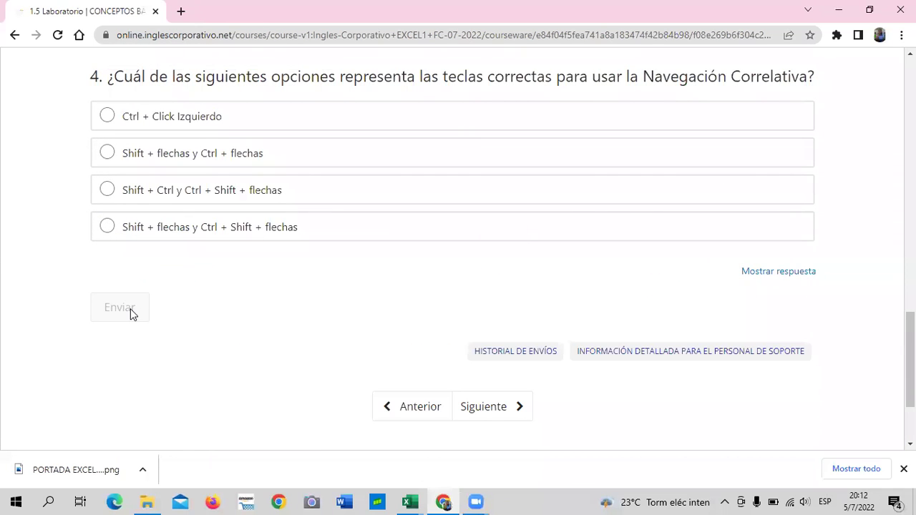
scroll(200, 308, up, 5)
scroll(205, 308, up, 10)
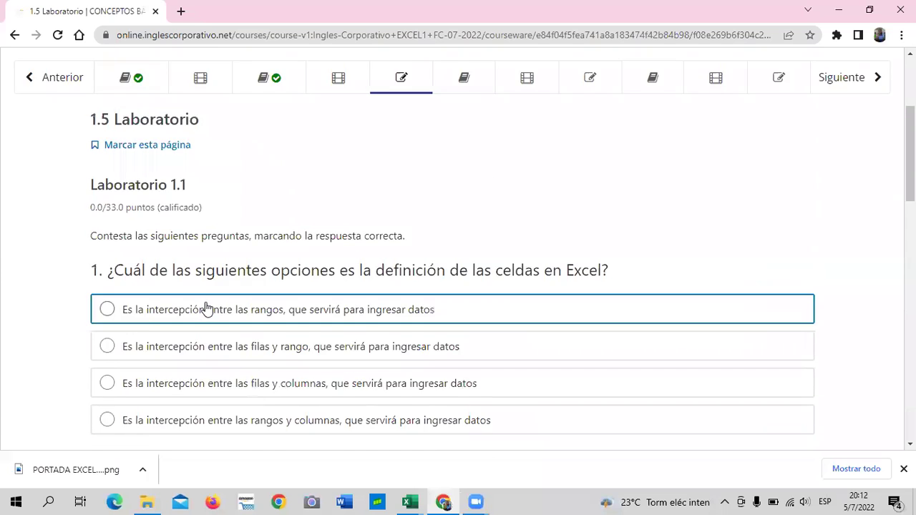
scroll(236, 304, up, 3)
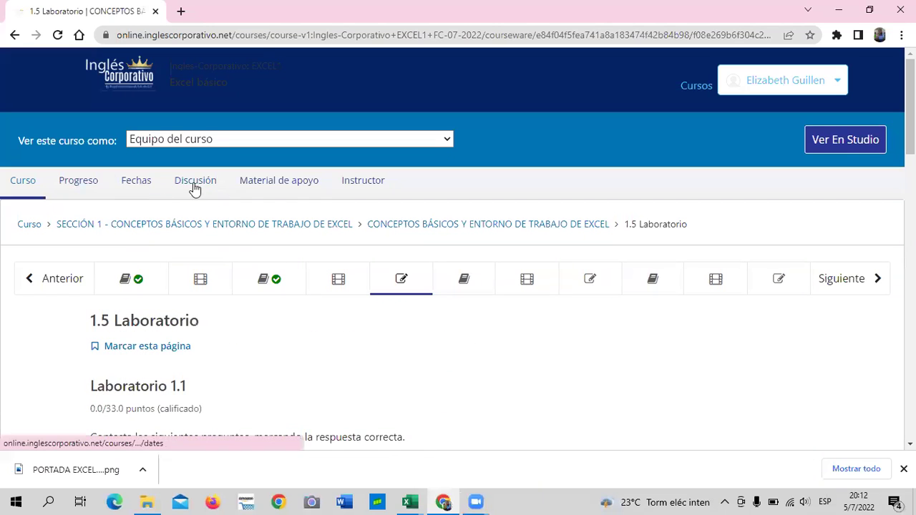
click(81, 185)
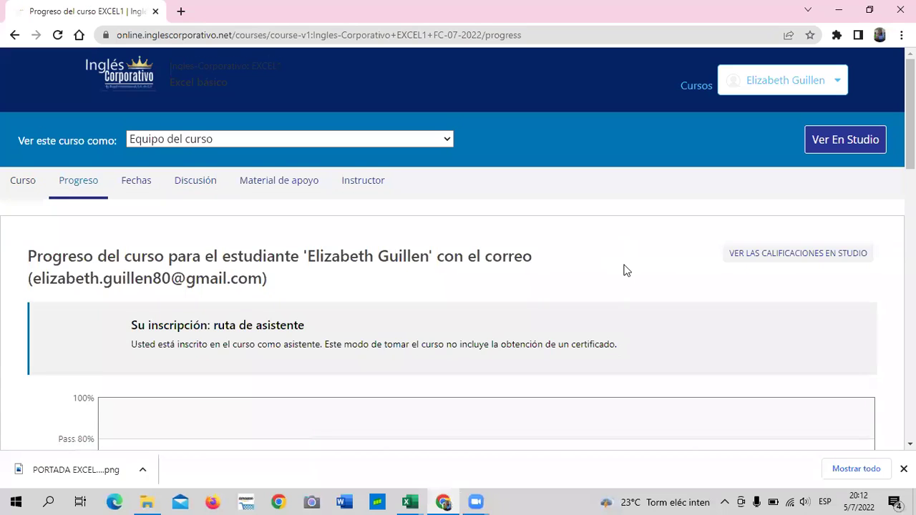
scroll(624, 267, down, 2)
scroll(616, 264, down, 3)
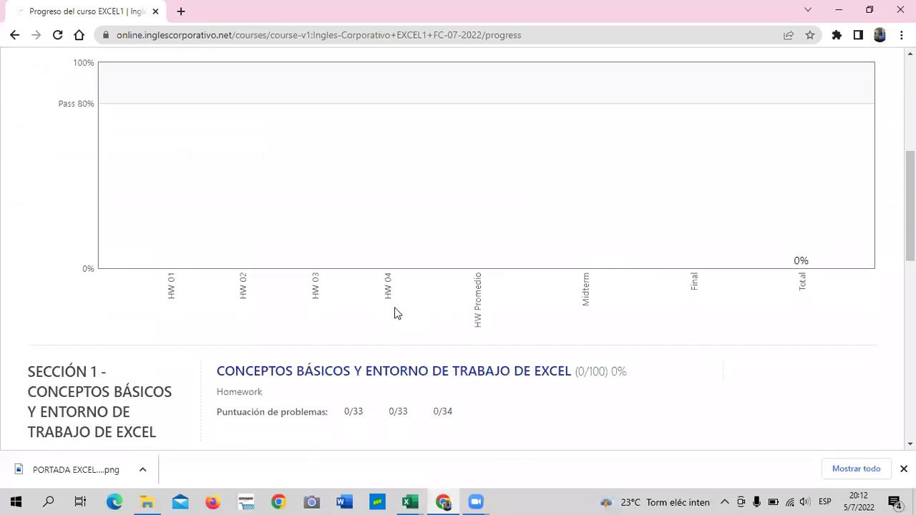
scroll(394, 310, down, 2)
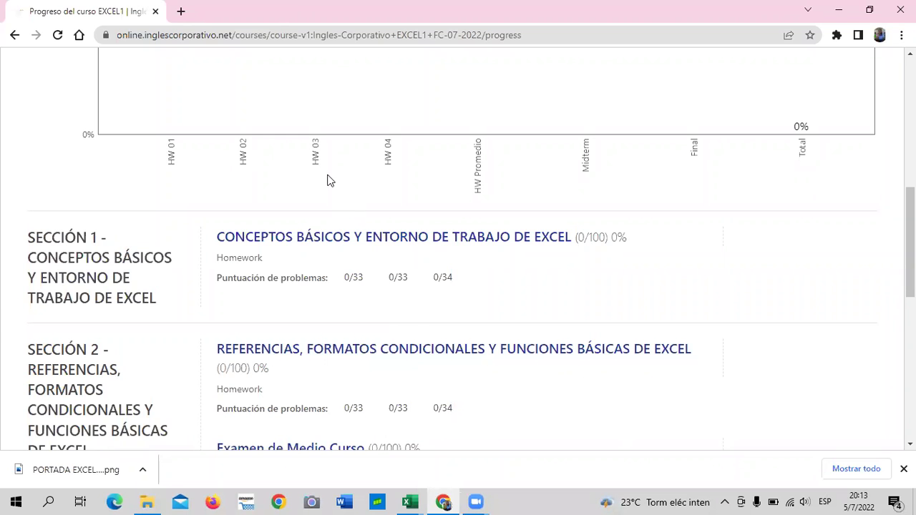
scroll(379, 200, up, 2)
scroll(379, 203, down, 3)
scroll(382, 211, down, 3)
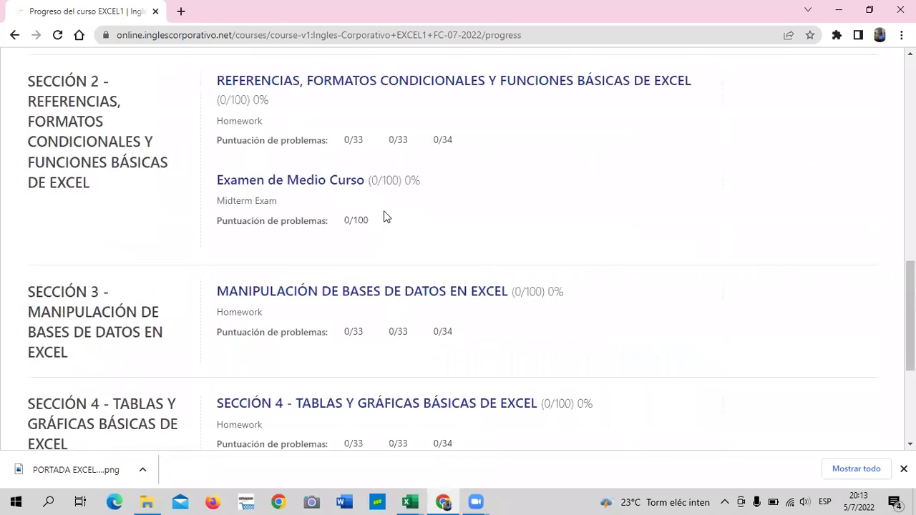
scroll(477, 313, up, 5)
scroll(742, 323, up, 4)
scroll(772, 329, down, 4)
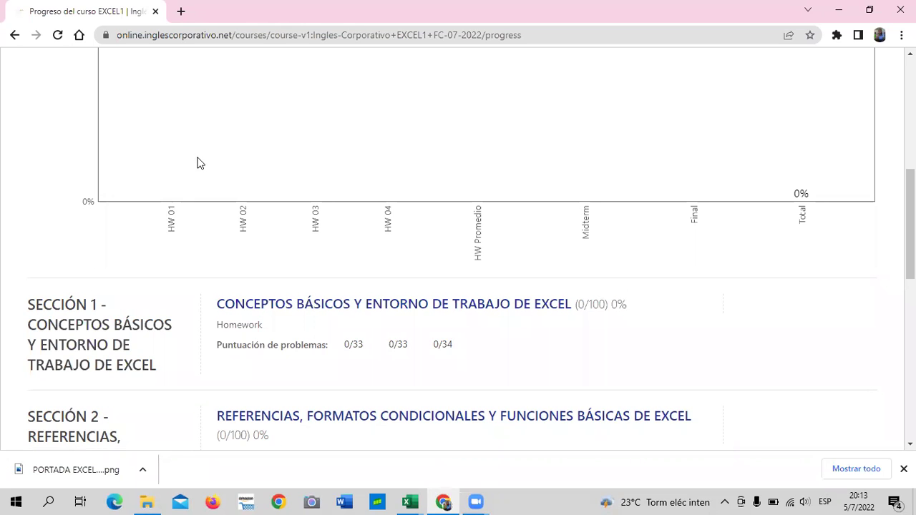
scroll(227, 218, up, 3)
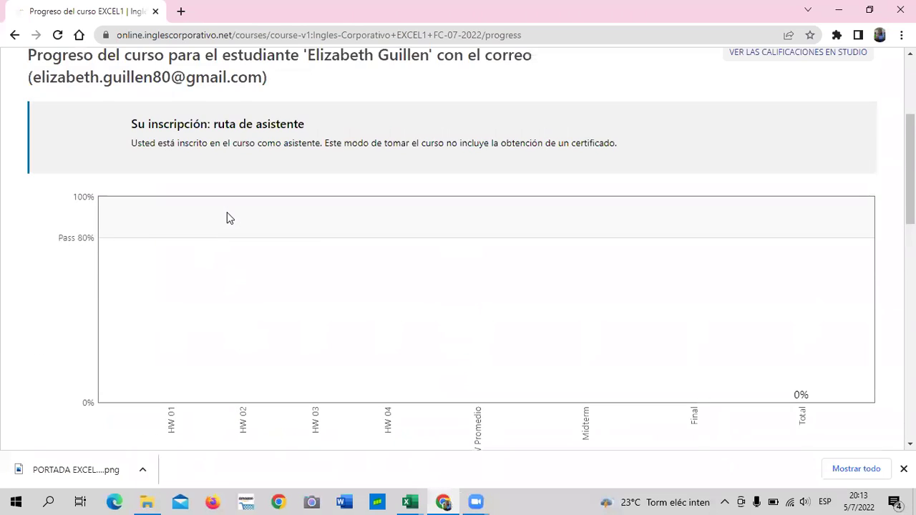
scroll(227, 217, up, 3)
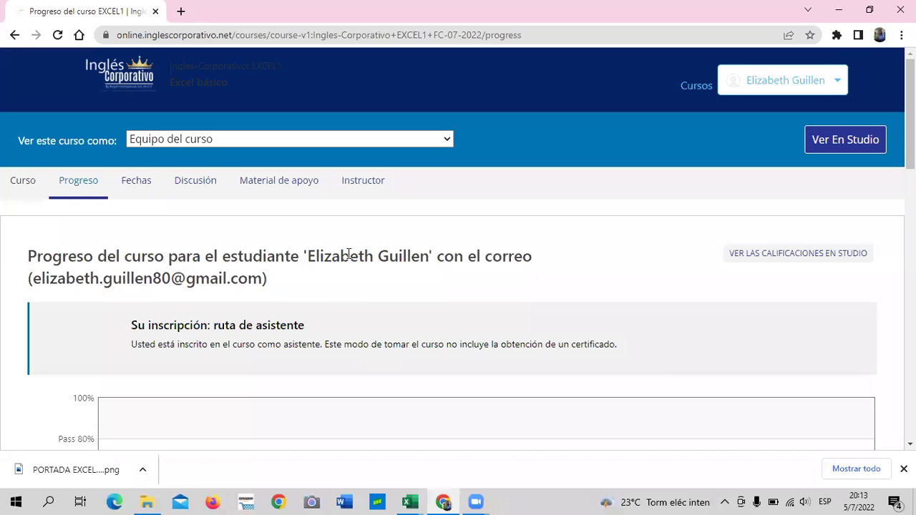
scroll(347, 256, down, 2)
scroll(348, 257, down, 2)
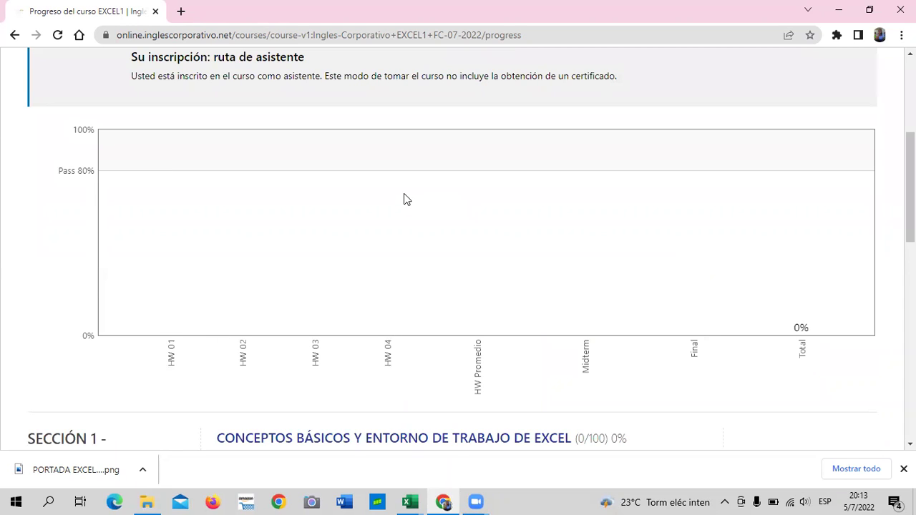
scroll(407, 194, down, 2)
scroll(325, 300, down, 3)
scroll(284, 311, down, 1)
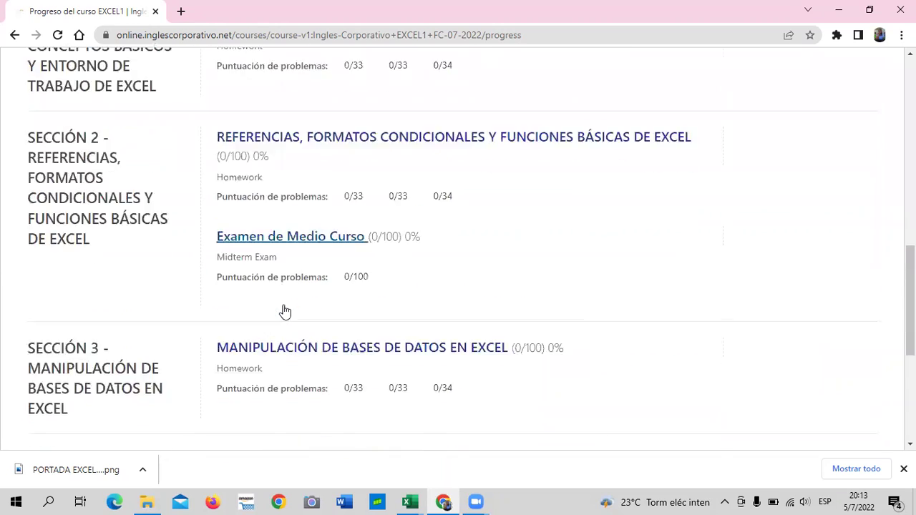
scroll(282, 307, down, 3)
scroll(282, 309, down, 1)
scroll(282, 309, up, 4)
scroll(282, 309, up, 8)
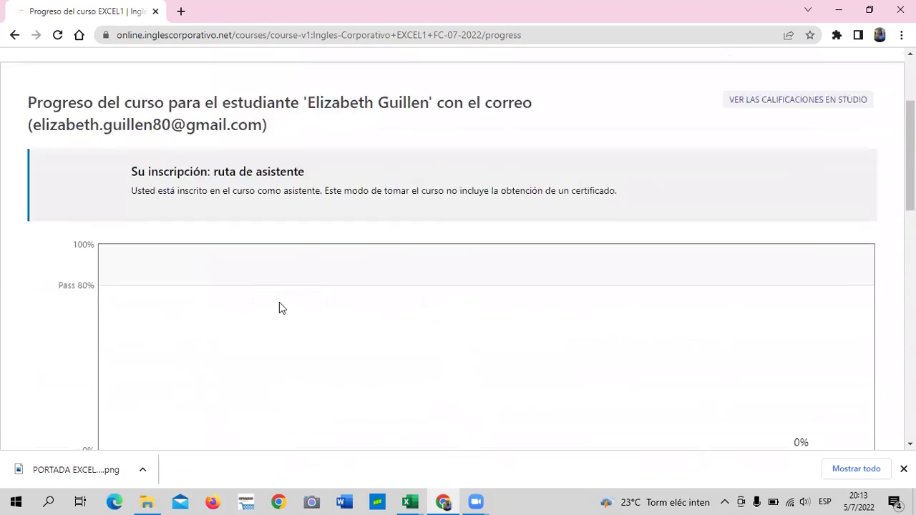
scroll(279, 302, up, 2)
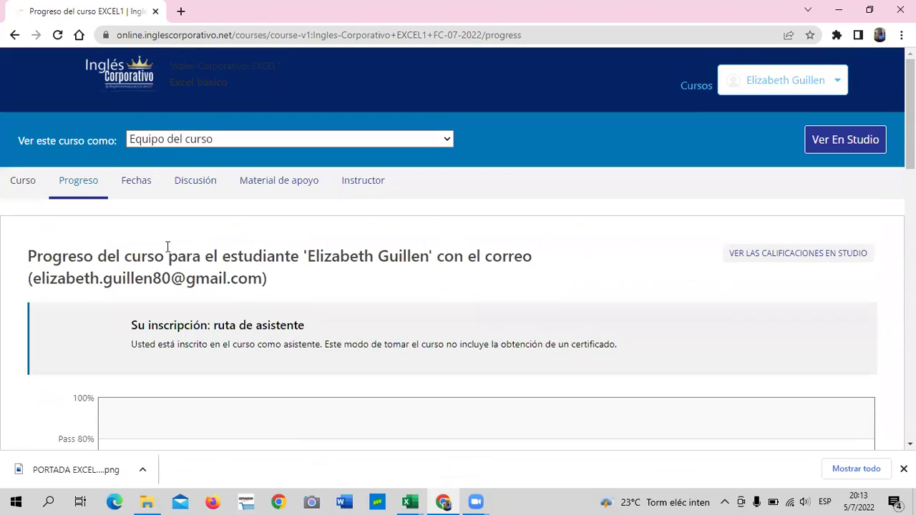
Step: Open the Curso tab and scroll through the Excel básico outline of Sección 1–4
click(24, 181)
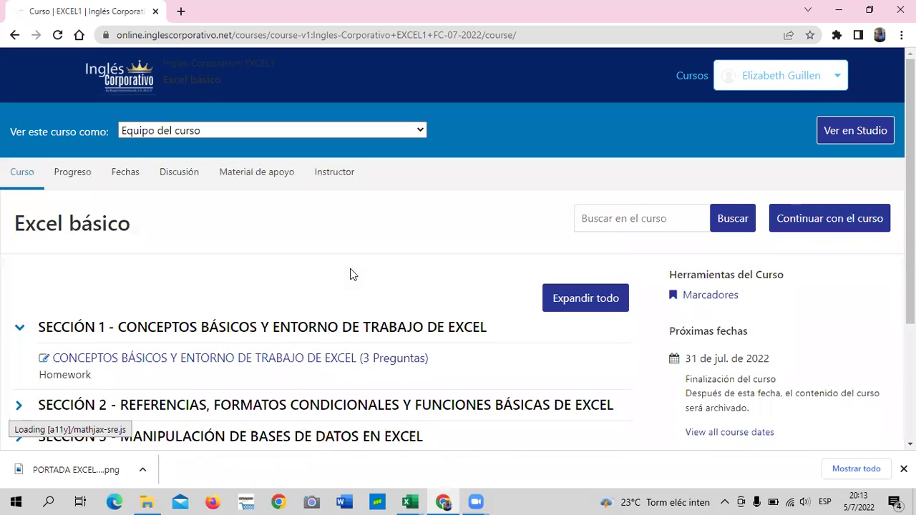
scroll(372, 255, down, 3)
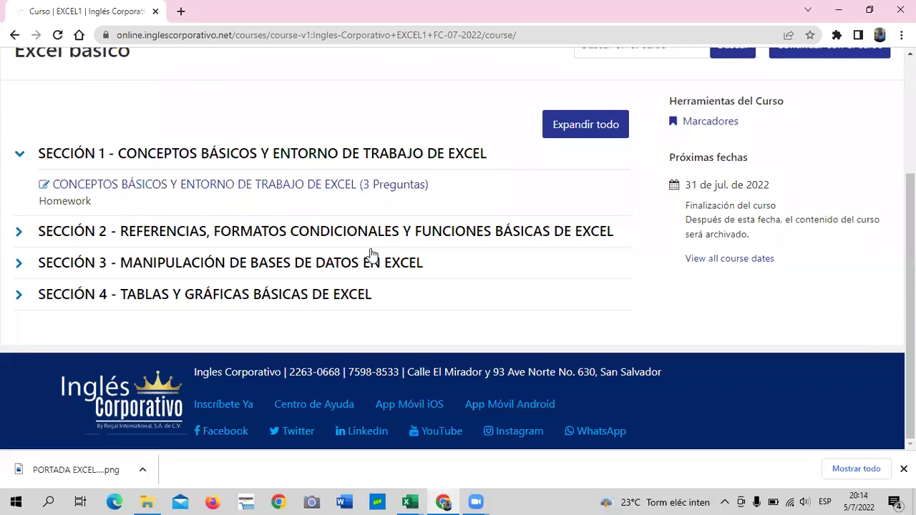
scroll(214, 231, up, 1)
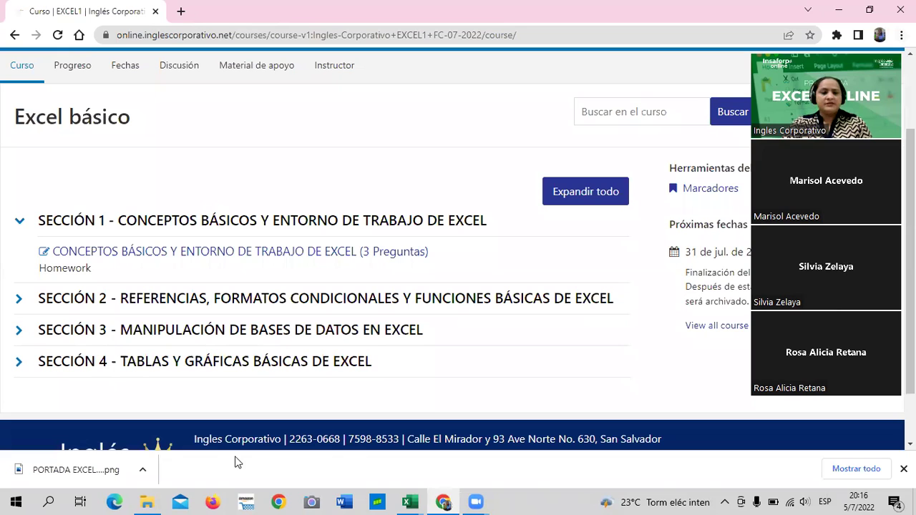
Step: Open the 'Conceptos básicos y entorno de trabajo de Excel' homework under Sección 1 and scroll its page
click(295, 252)
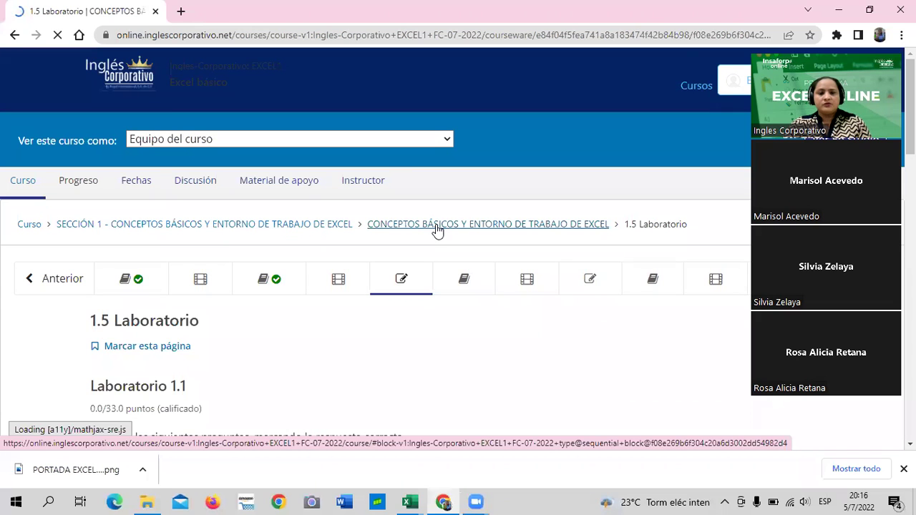
scroll(441, 370, down, 3)
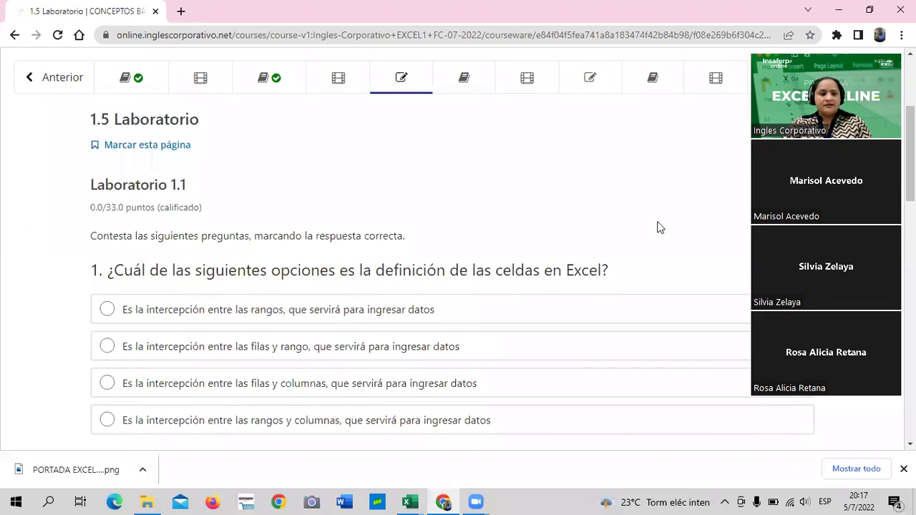
scroll(156, 305, up, 3)
Step: Open unit 1.1 and scroll to the ¿Qué es Excel? definitions and Ventana de Excel slide
click(144, 275)
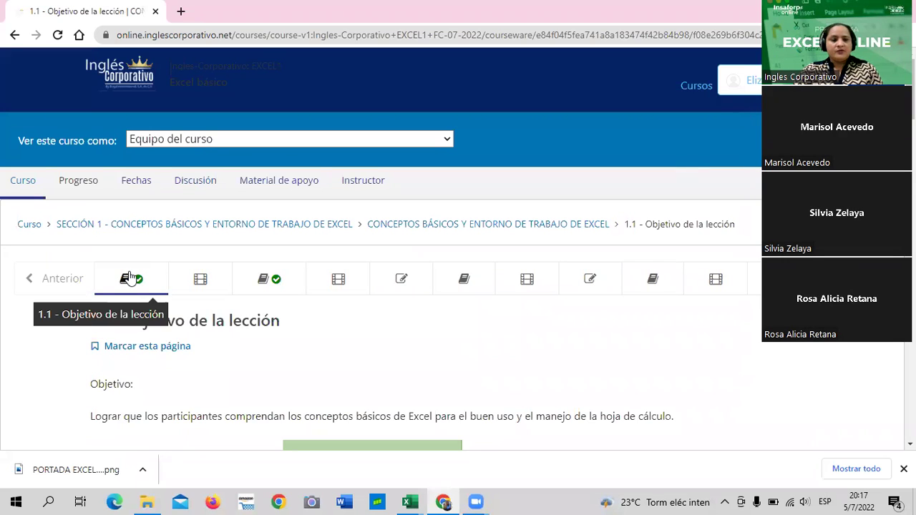
scroll(379, 333, down, 1)
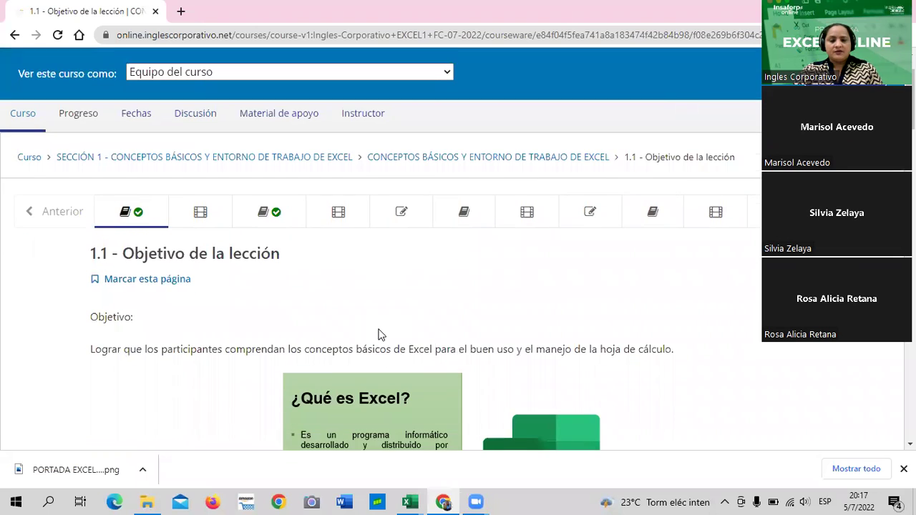
scroll(378, 333, down, 1)
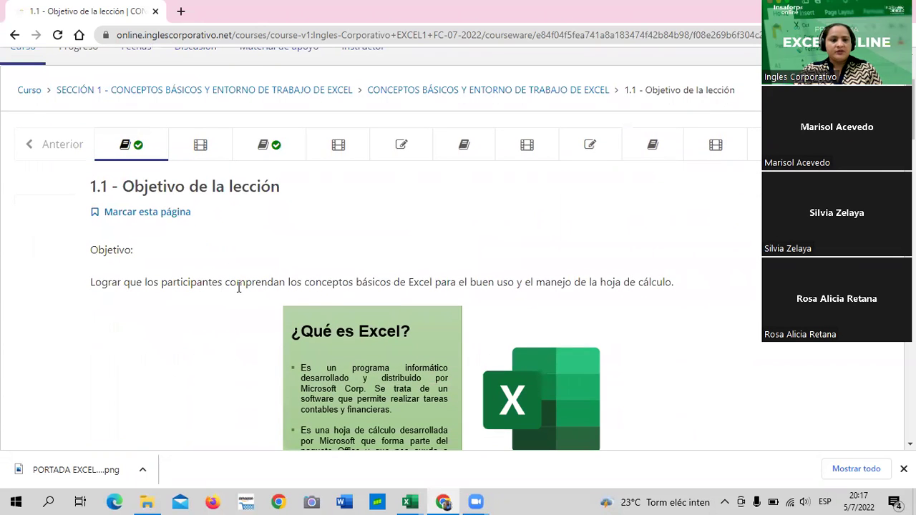
scroll(214, 347, down, 1)
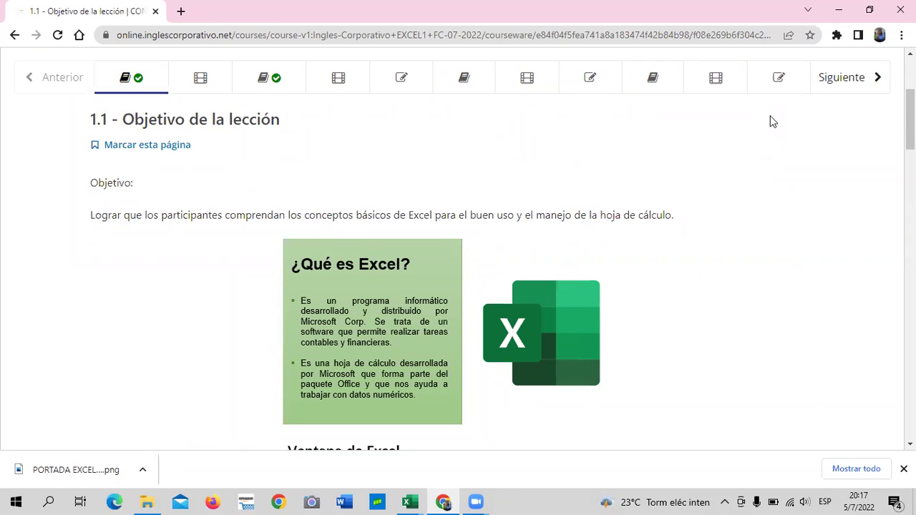
scroll(475, 127, down, 2)
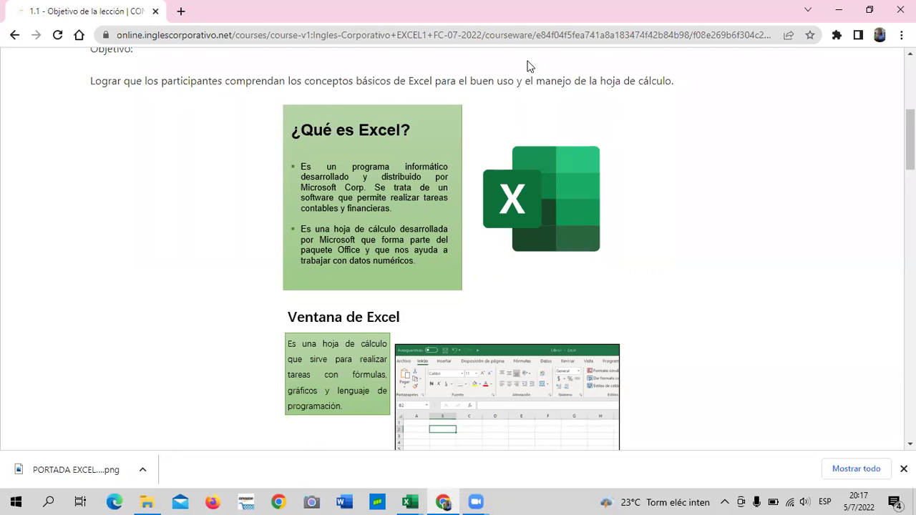
Step: Scroll lesson 1.1 to the Celda activa and Rango activa definitions, followed by Filas
scroll(394, 77, down, 3)
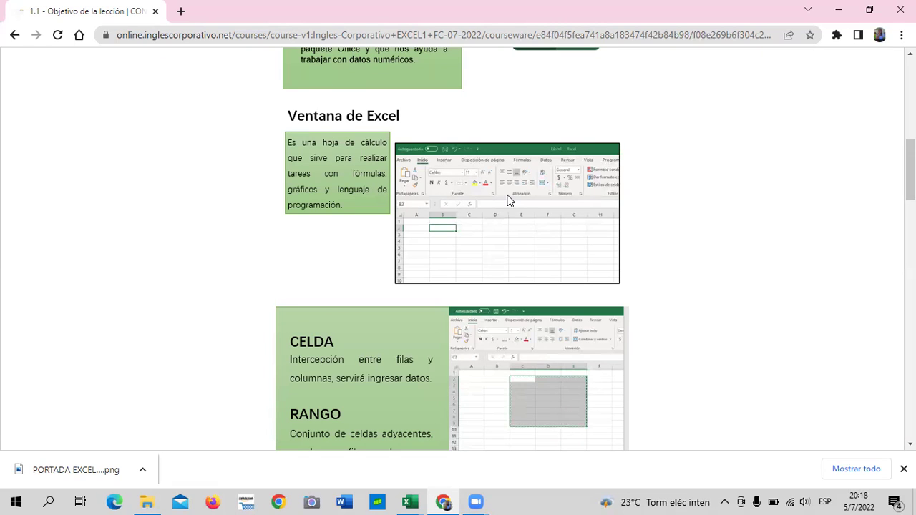
scroll(507, 200, down, 1)
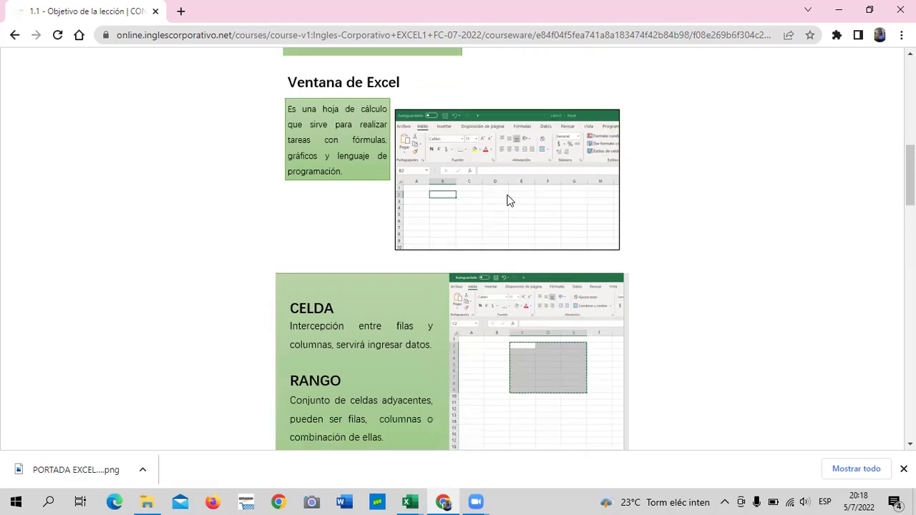
scroll(507, 200, down, 1)
scroll(508, 199, down, 1)
scroll(479, 207, up, 1)
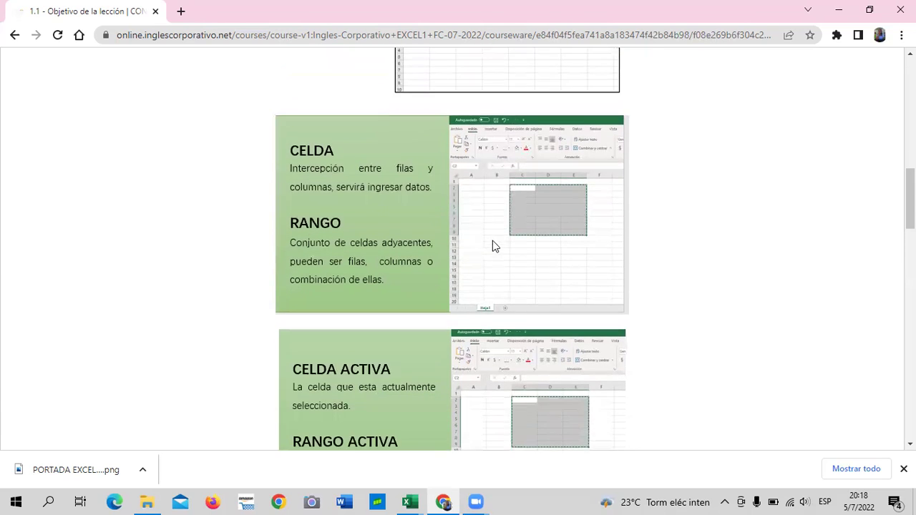
scroll(493, 243, up, 3)
scroll(501, 279, down, 2)
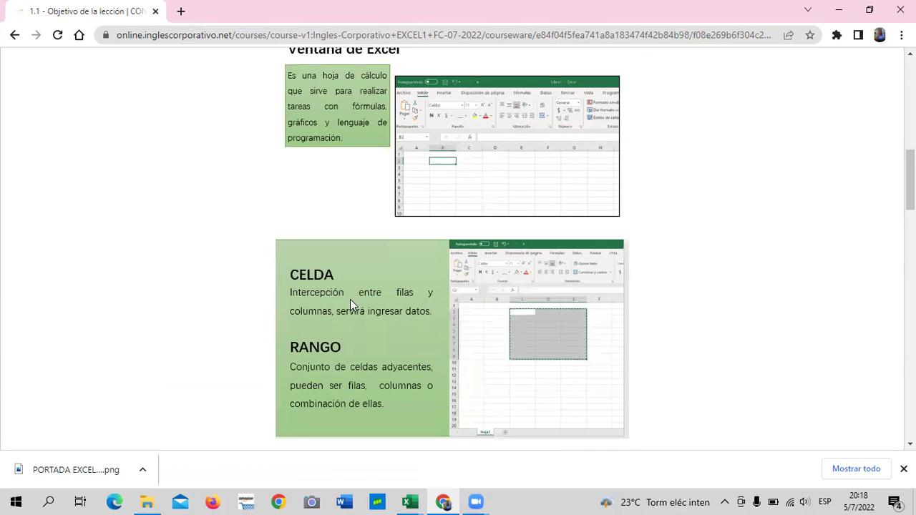
scroll(350, 299, down, 4)
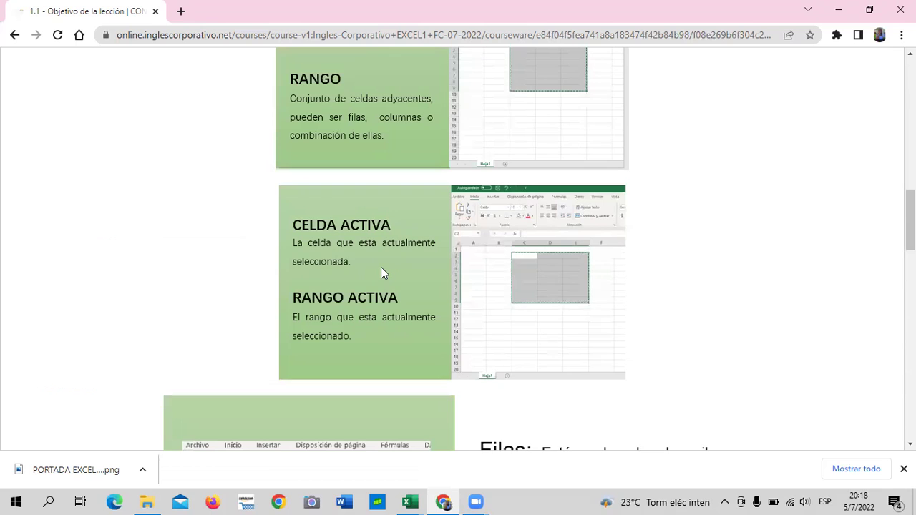
scroll(381, 271, up, 1)
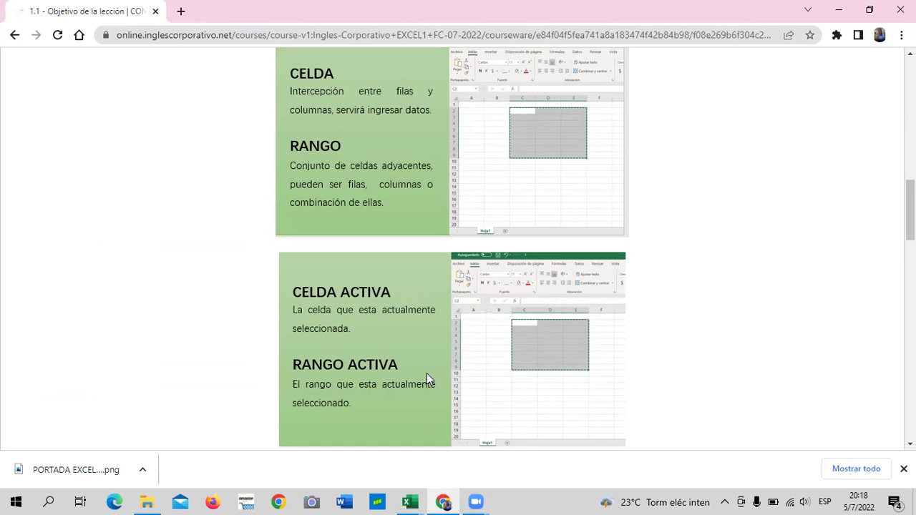
scroll(511, 214, up, 1)
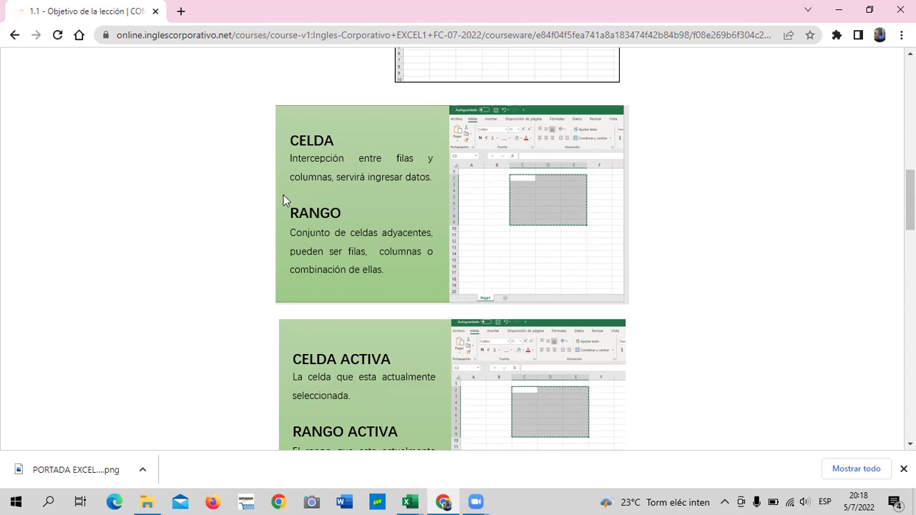
scroll(610, 269, up, 2)
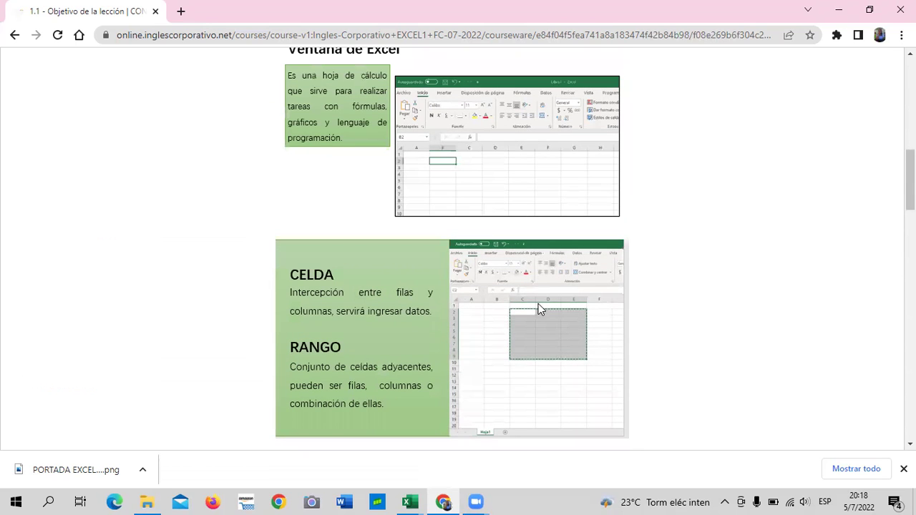
scroll(586, 377, down, 2)
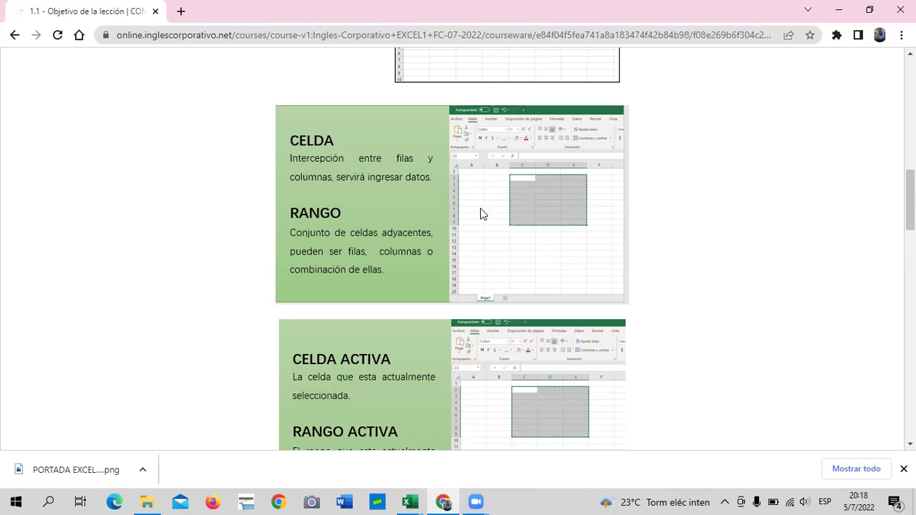
scroll(520, 222, down, 1)
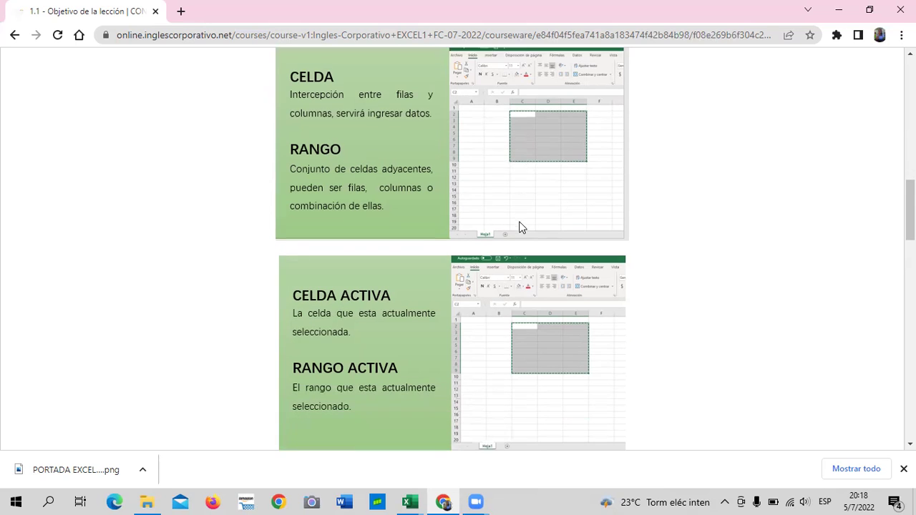
scroll(390, 230, down, 2)
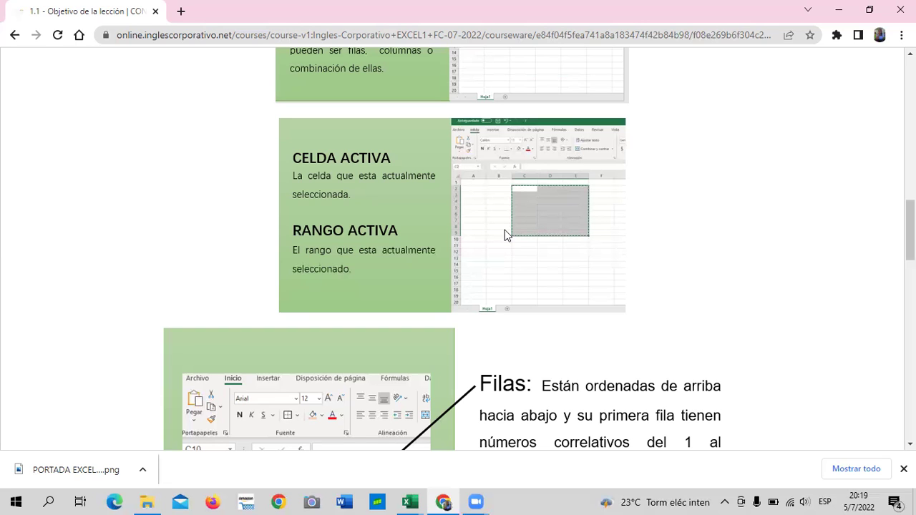
Step: Scroll past the A–XFD (16,384 columns) explanation to the Distribución de la ventana de Excel diagram
scroll(504, 236, down, 2)
scroll(499, 262, down, 2)
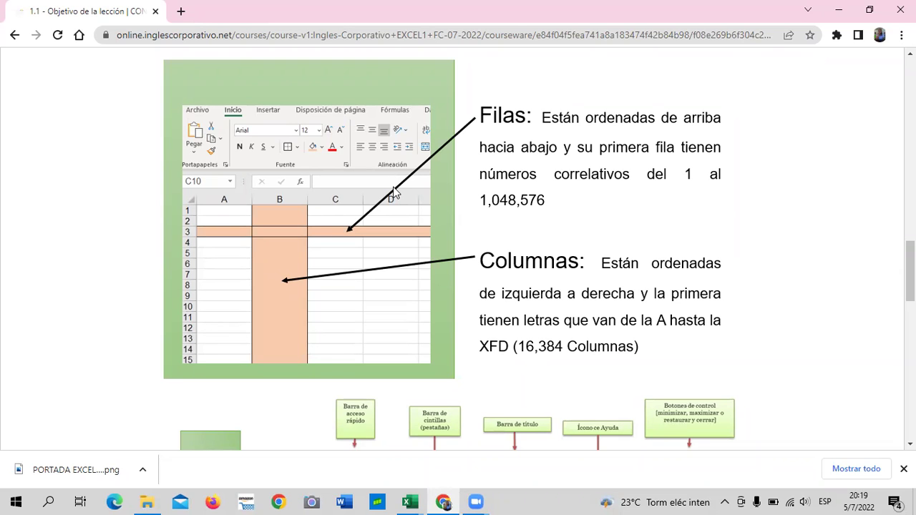
scroll(496, 272, down, 1)
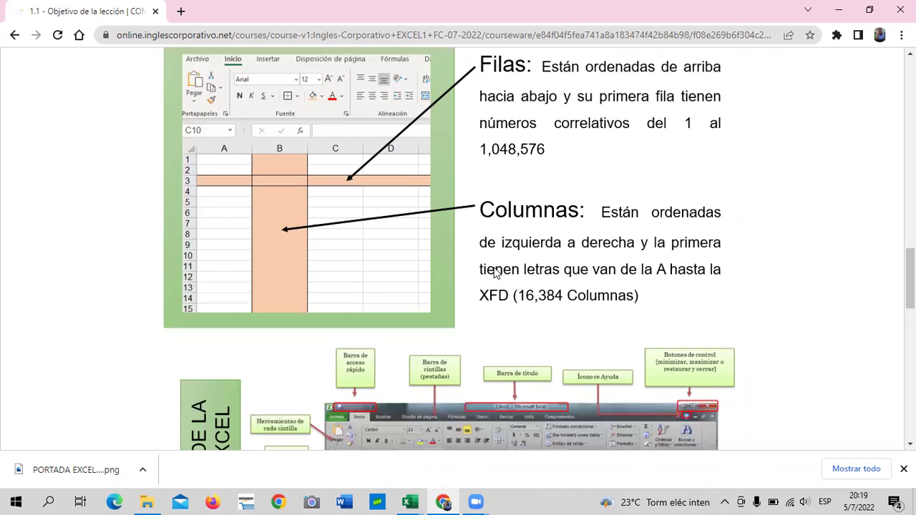
scroll(496, 272, down, 2)
scroll(496, 273, down, 1)
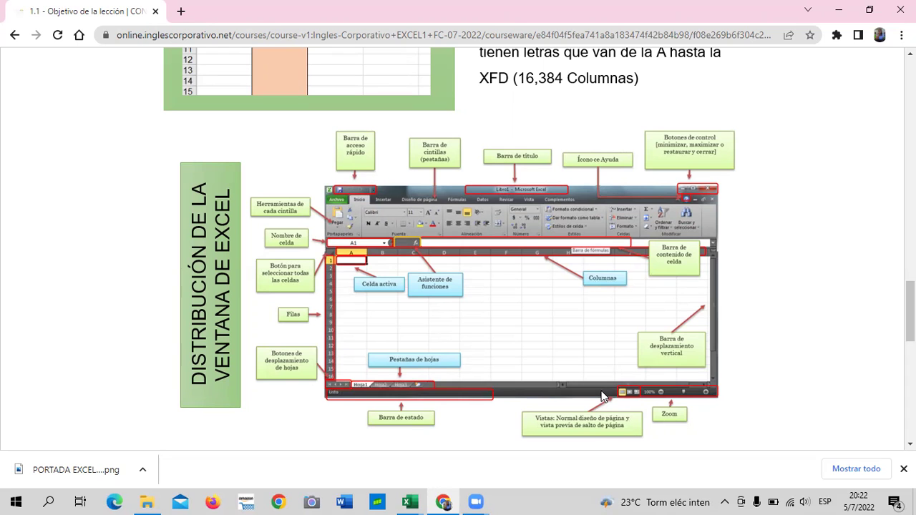
Step: Scroll to the bottom of lesson 1.1 and its Ingreso de datos a Excel ¡Hola Mundo! example
scroll(556, 334, down, 1)
scroll(556, 334, down, 1)
scroll(555, 334, down, 2)
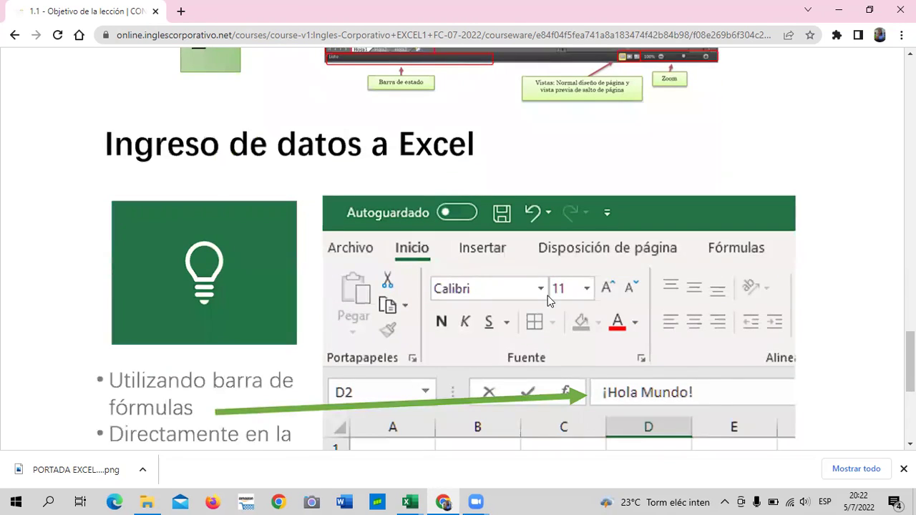
scroll(547, 296, down, 3)
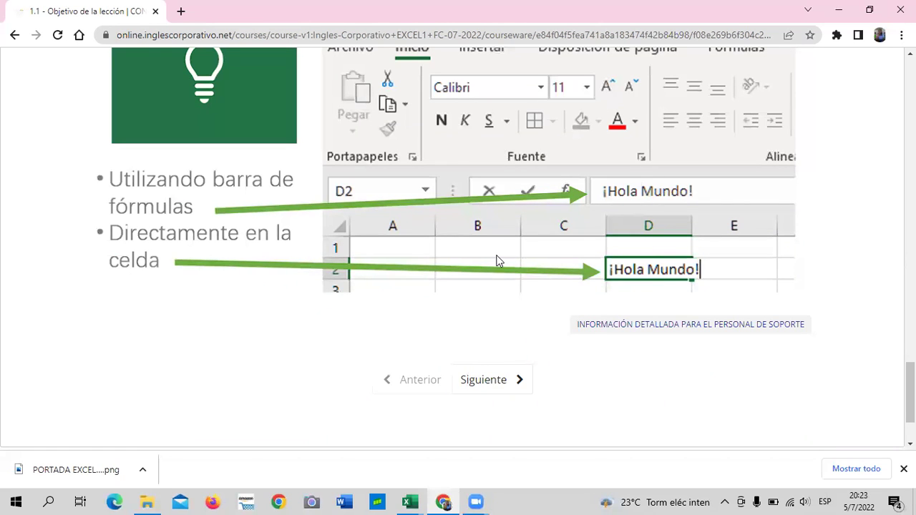
Step: Advance to lesson 1.2 'Conceptos básicos y entorno de trabajo' and scroll to its embedded video
click(483, 380)
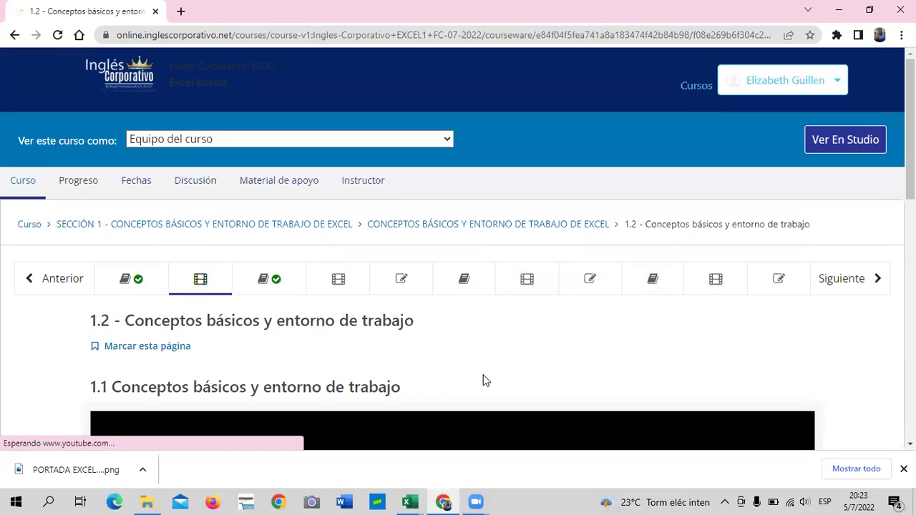
scroll(483, 380, down, 3)
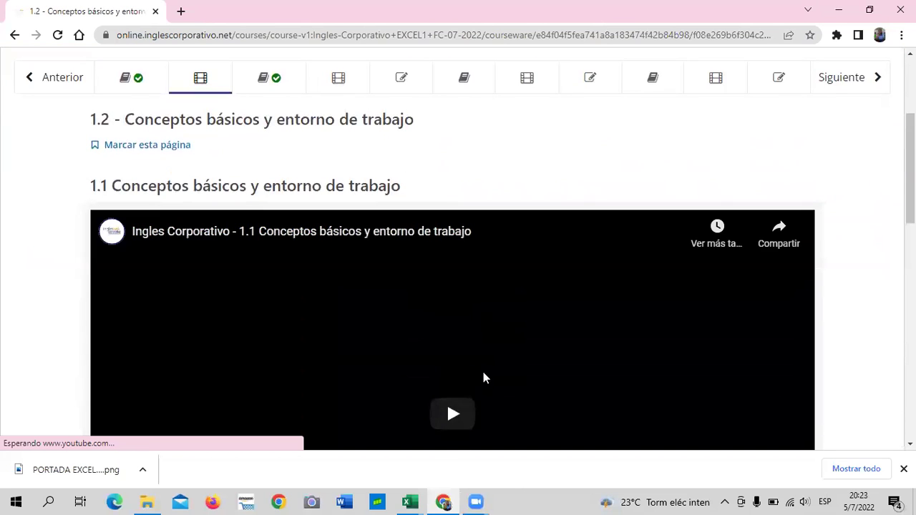
scroll(483, 375, down, 1)
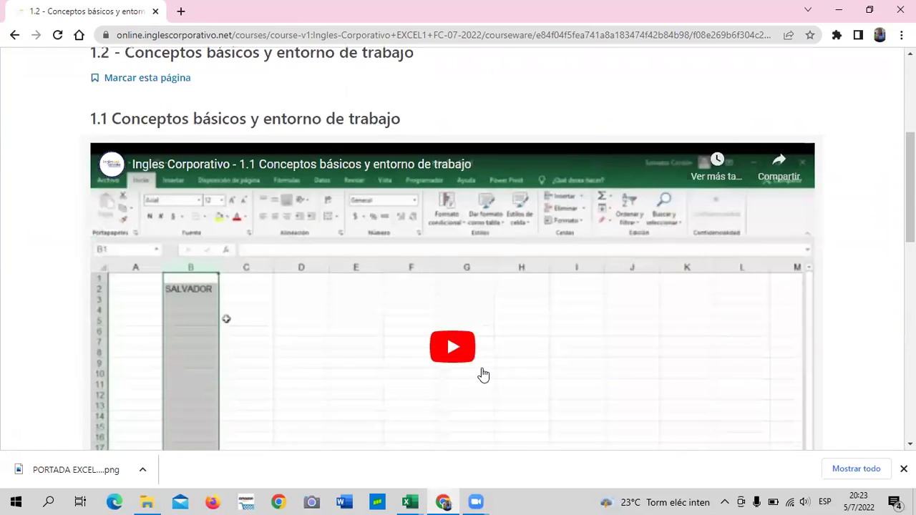
scroll(480, 372, down, 2)
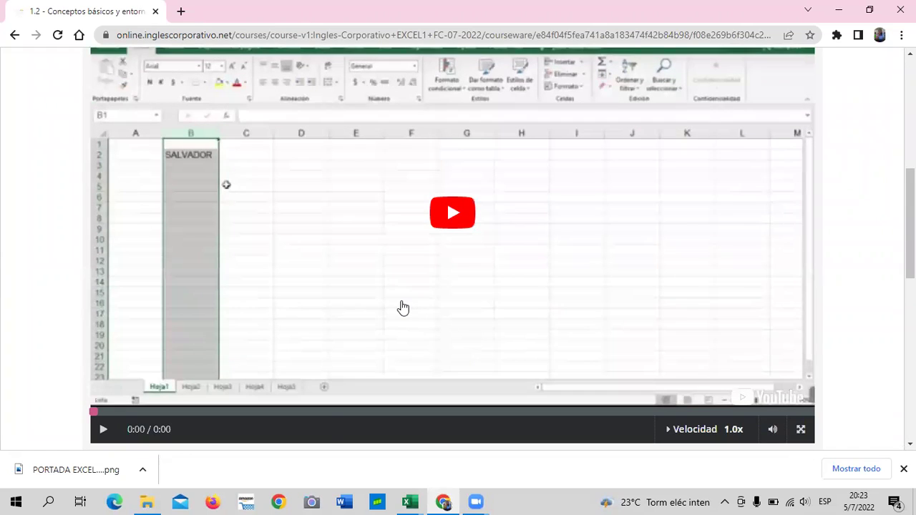
scroll(403, 307, down, 1)
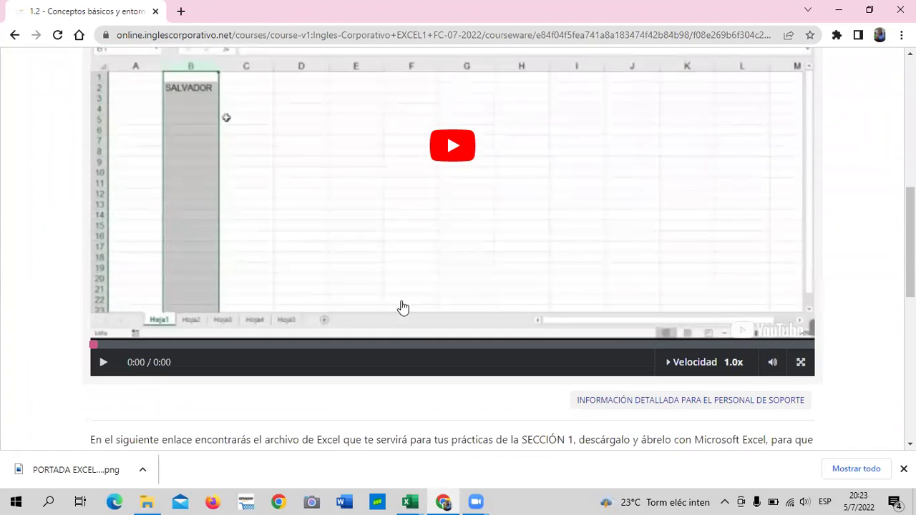
scroll(403, 308, up, 1)
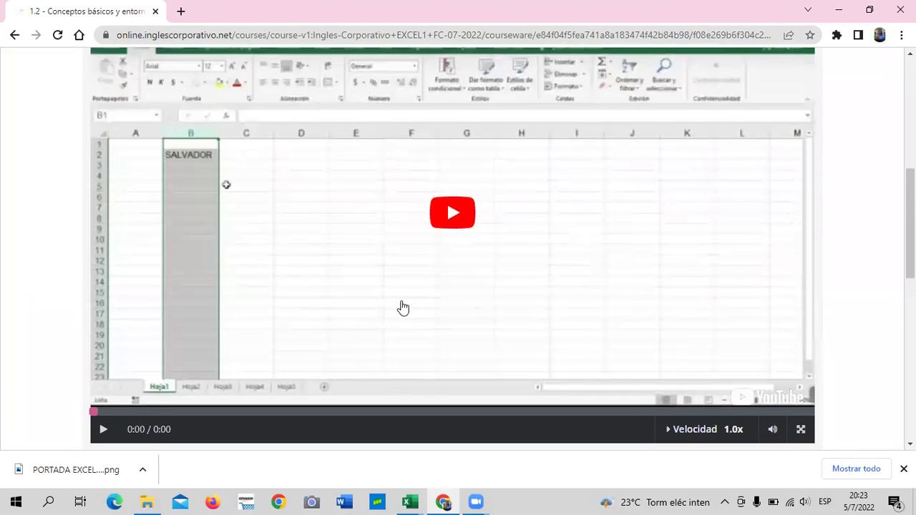
scroll(403, 308, up, 1)
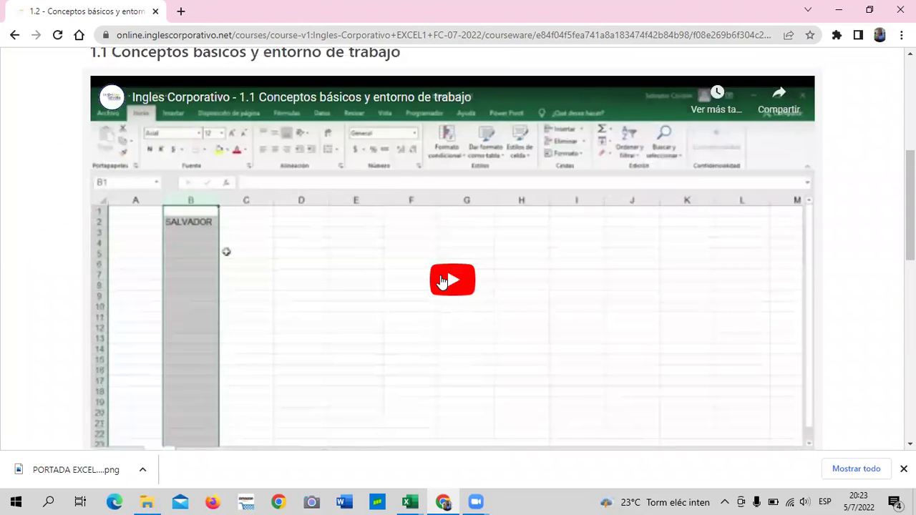
Step: Play the embedded 1.1 'Conceptos básicos y entorno de trabajo' lesson video
click(441, 281)
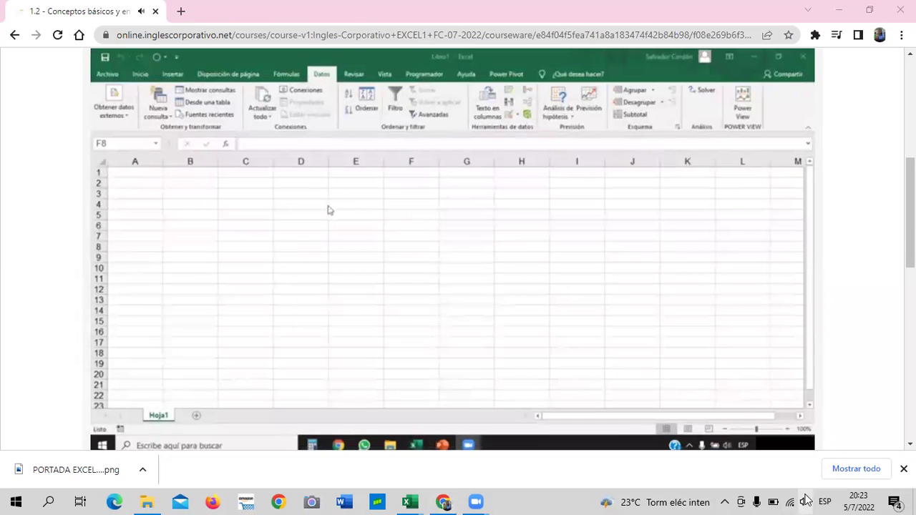
Step: Unmute the system sound and settle the volume slider at about 54
click(804, 500)
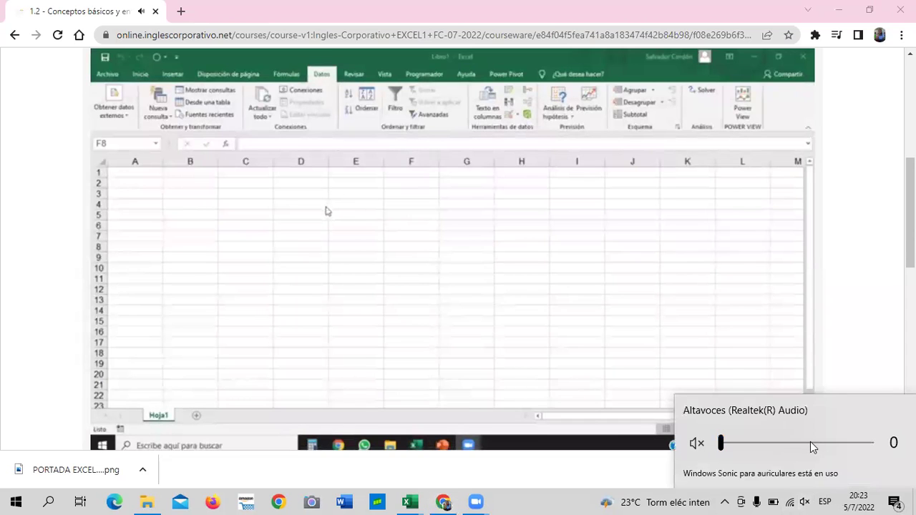
click(834, 443)
mouse_move(641, 207)
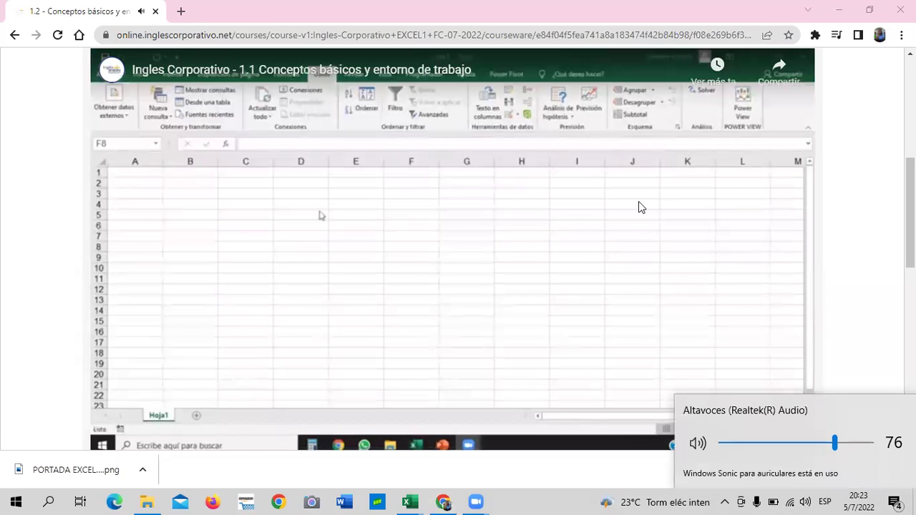
click(640, 207)
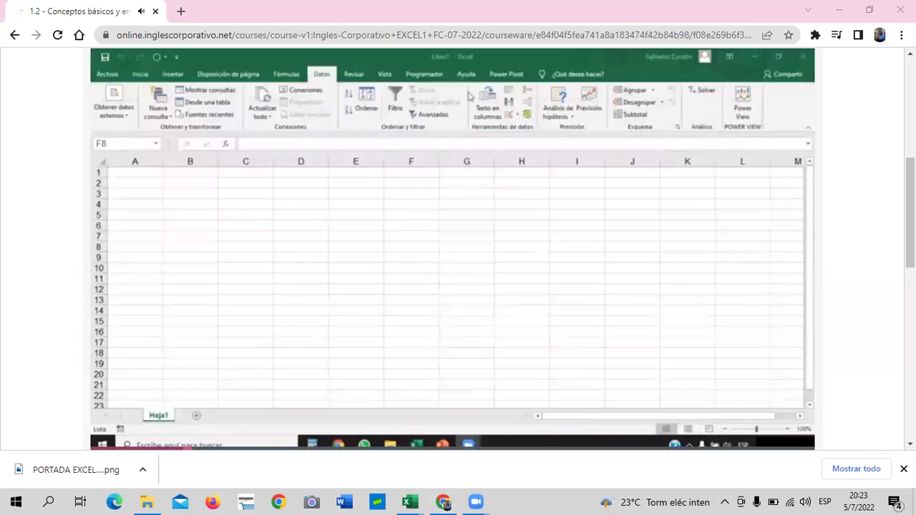
click(805, 499)
drag(834, 444, 859, 446)
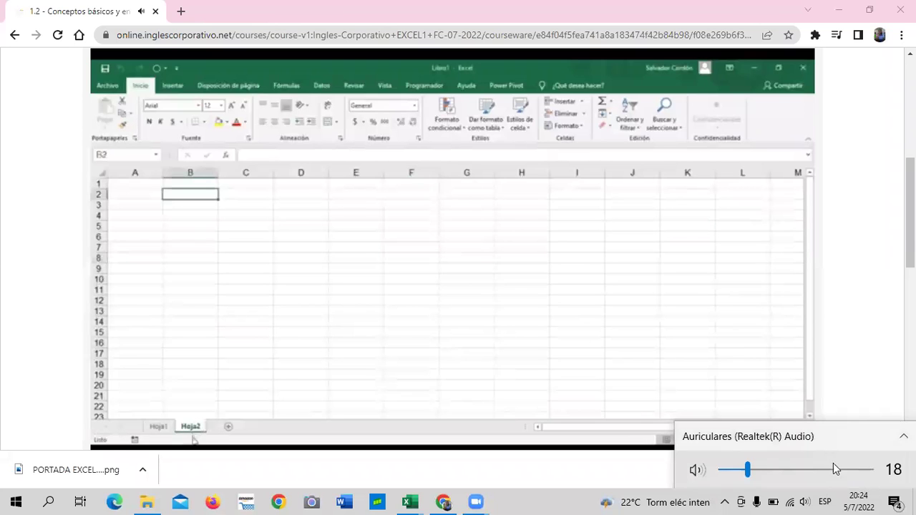
click(848, 470)
click(802, 470)
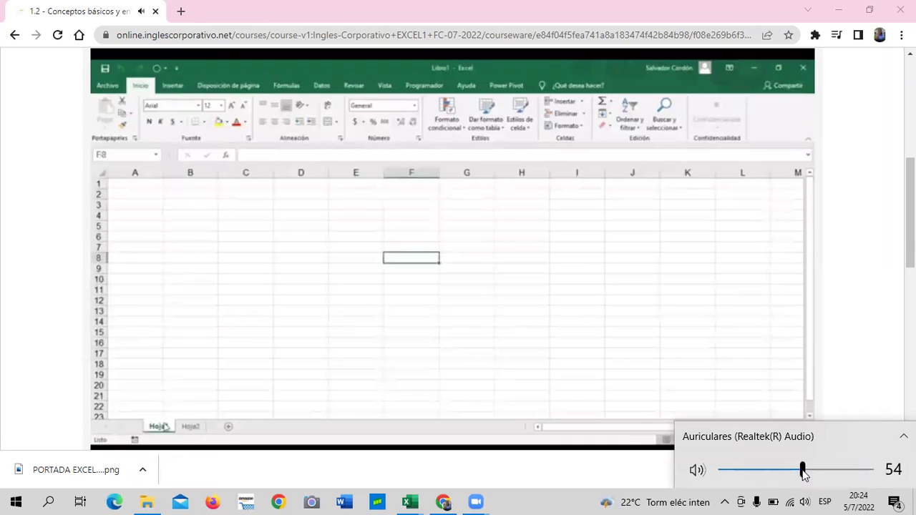
click(819, 470)
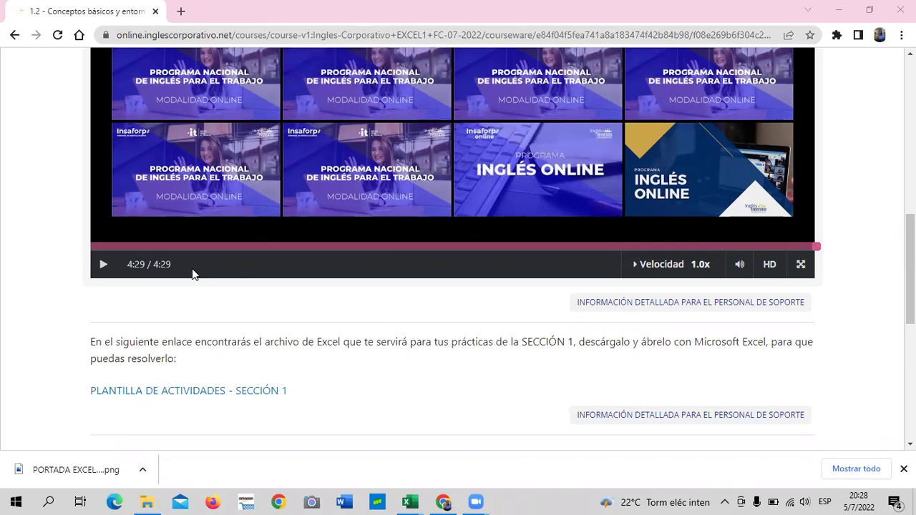
scroll(199, 329, up, 7)
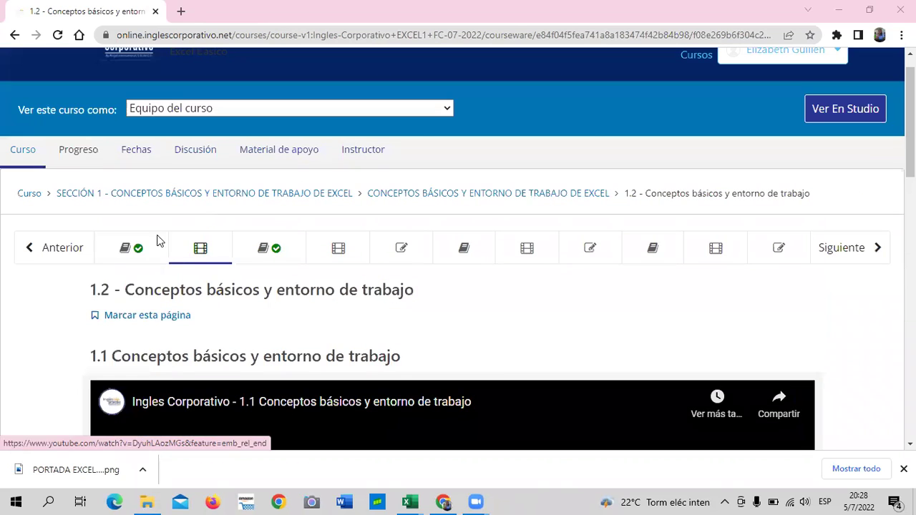
click(208, 247)
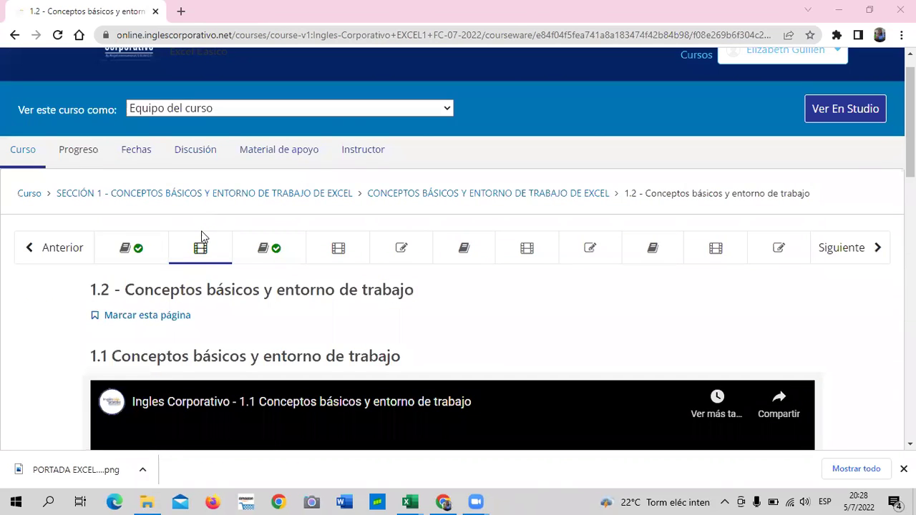
scroll(245, 351, down, 2)
scroll(245, 351, down, 4)
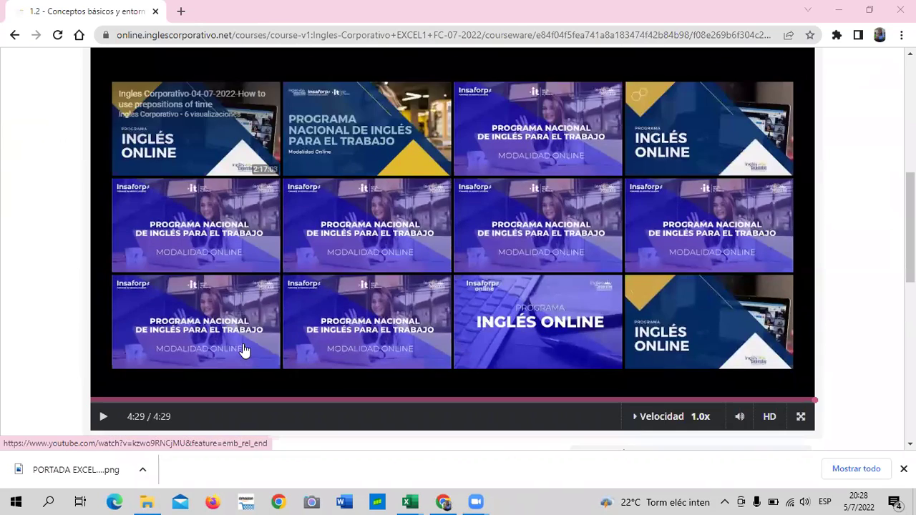
scroll(245, 351, down, 2)
scroll(382, 395, down, 1)
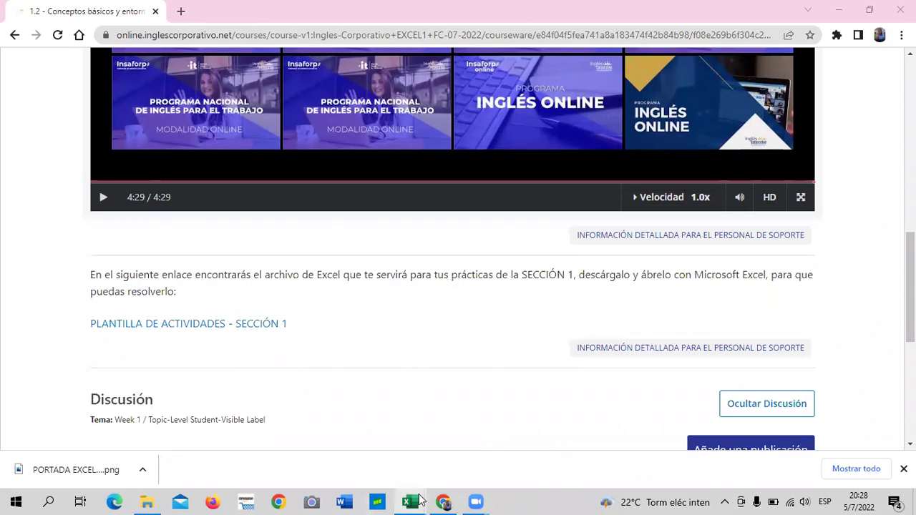
mouse_move(409, 501)
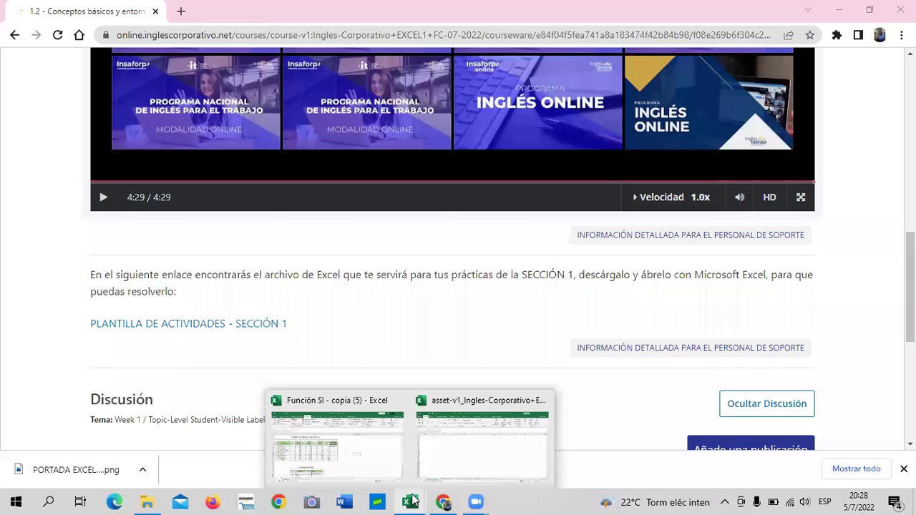
Step: Switch to the Sección 1 practice workbook and browse each sheet, ending on Portapapeles
click(521, 463)
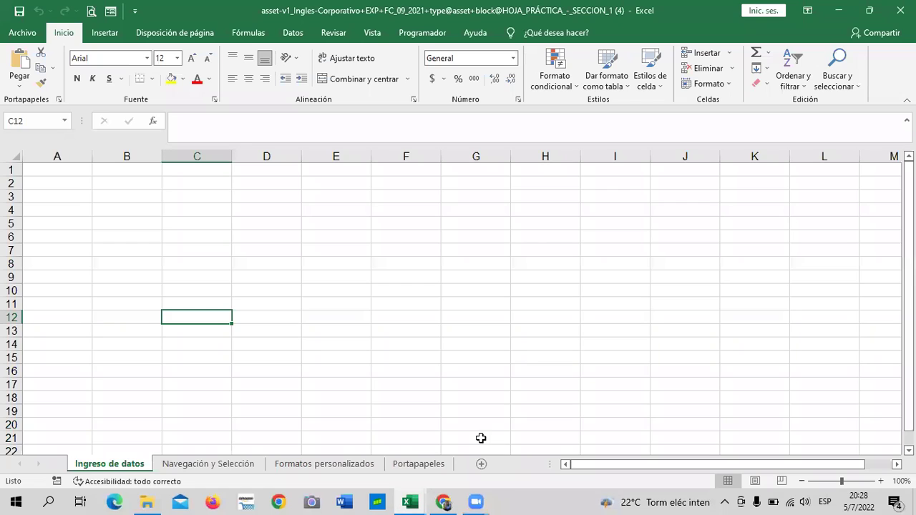
click(293, 343)
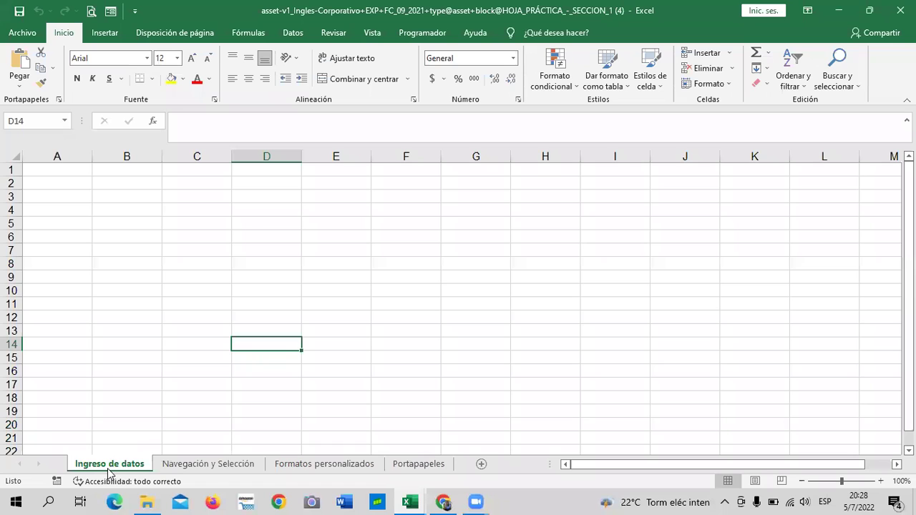
click(195, 464)
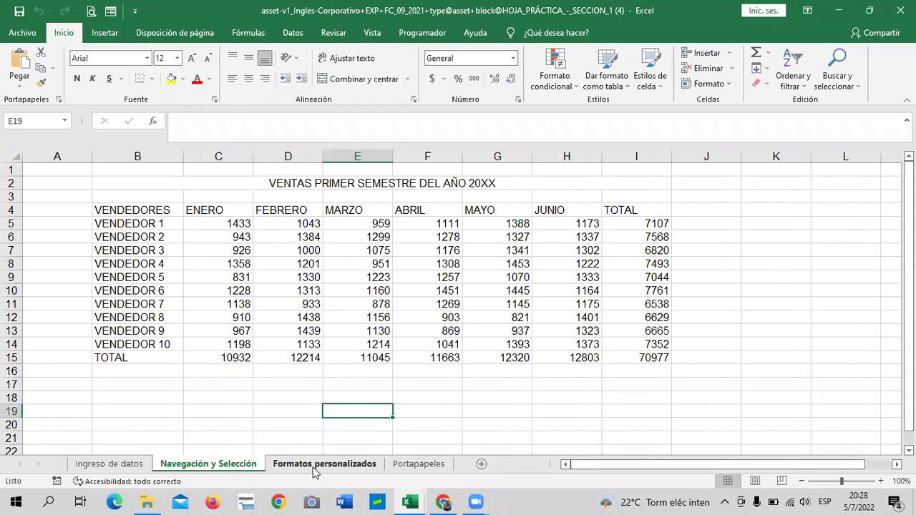
click(315, 465)
click(412, 465)
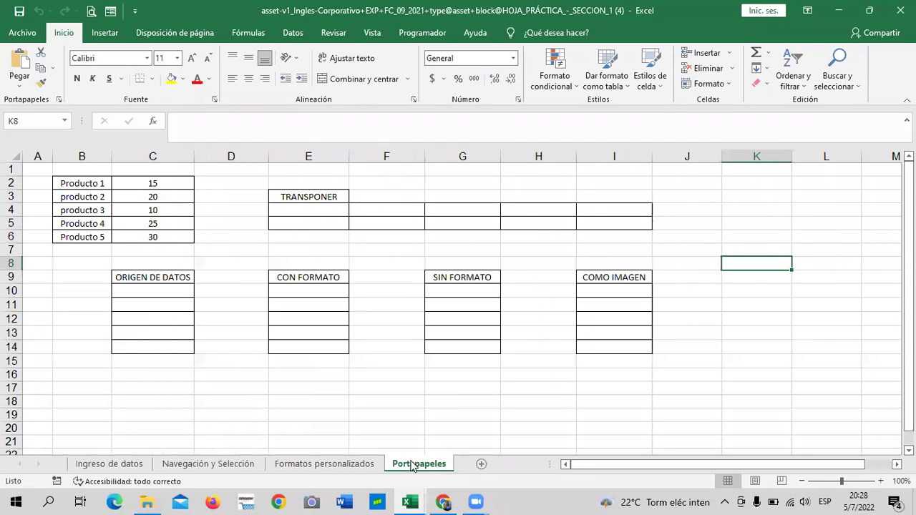
click(329, 465)
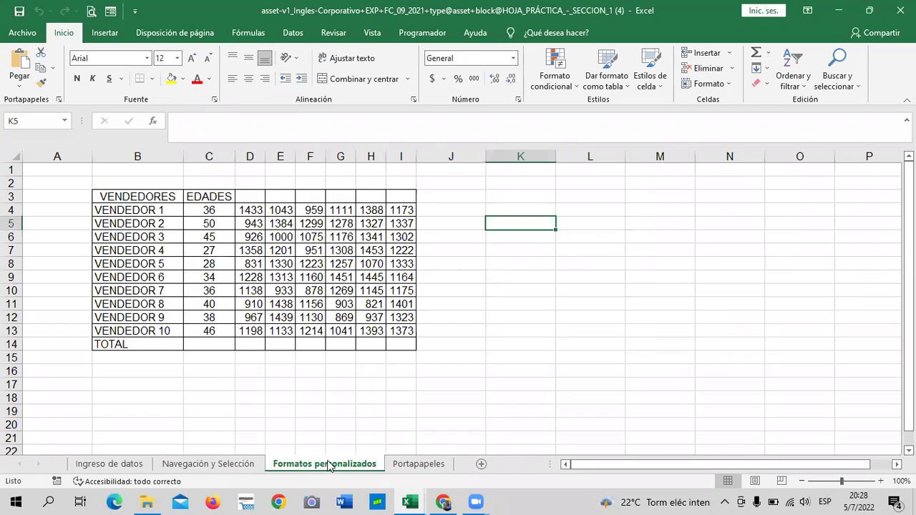
click(236, 465)
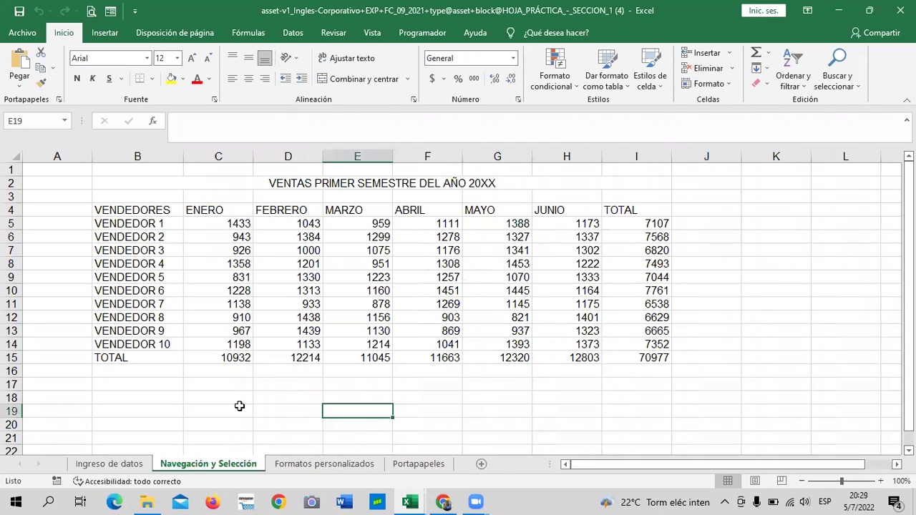
click(100, 465)
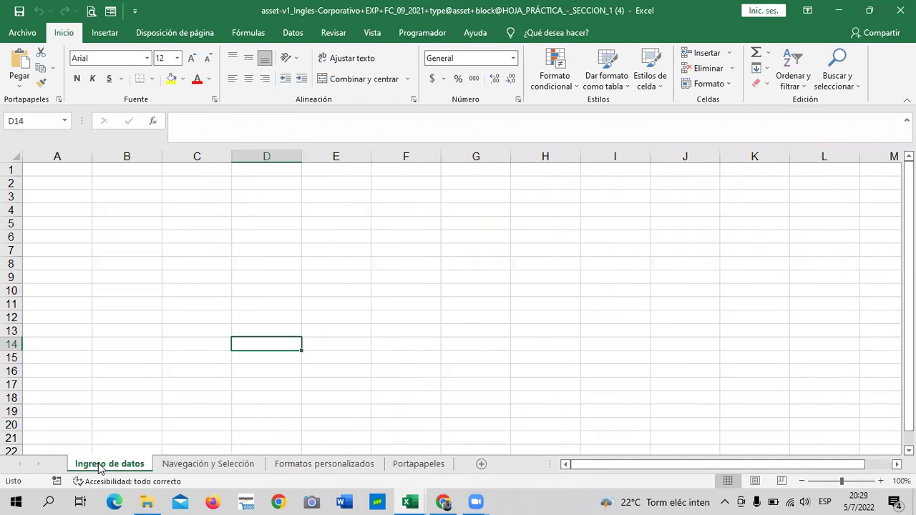
click(199, 465)
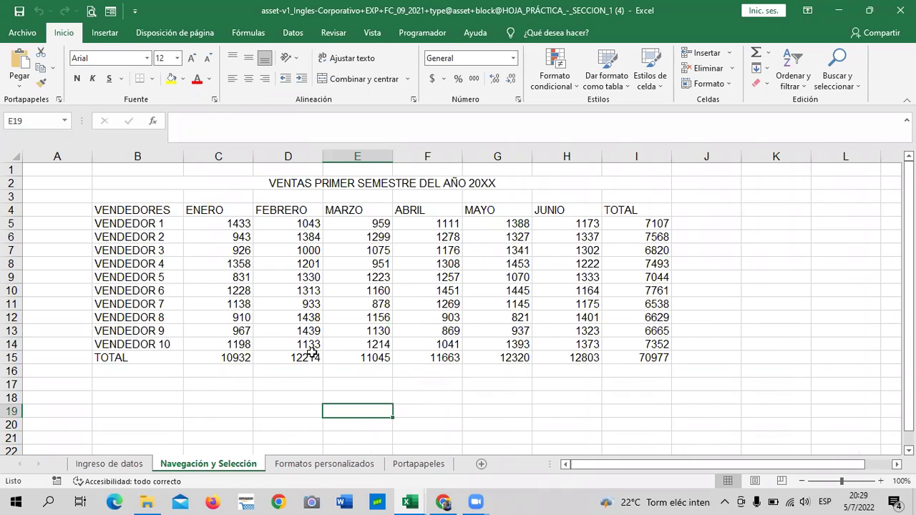
click(342, 464)
click(410, 463)
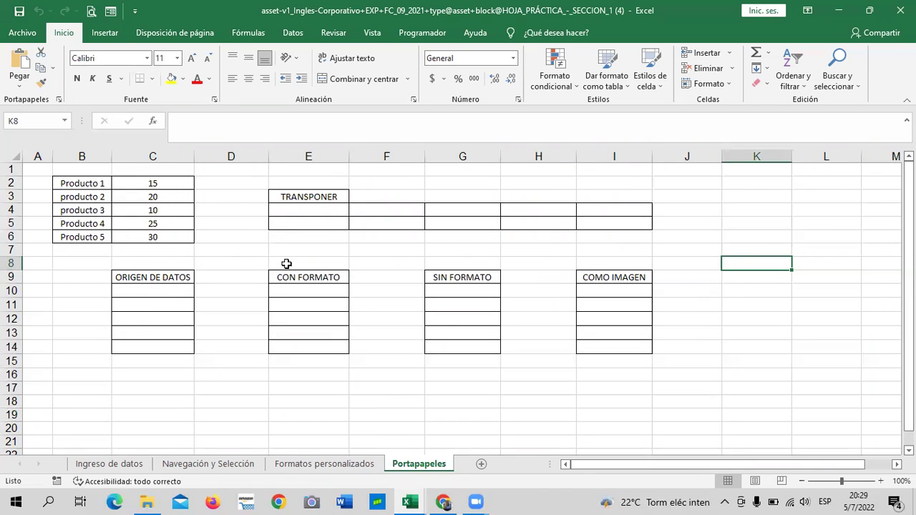
Step: Return to the empty Ingreso de datos sheet and select cells I14 and C14
click(107, 464)
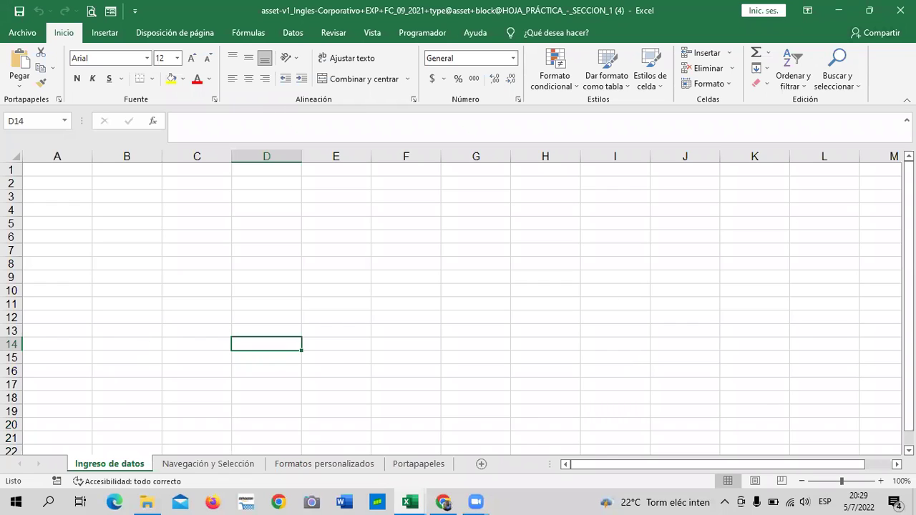
click(626, 341)
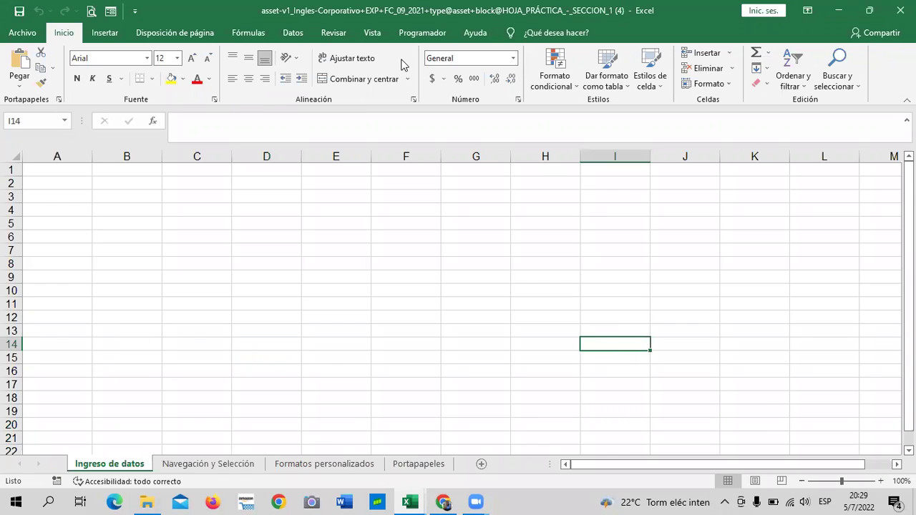
click(173, 342)
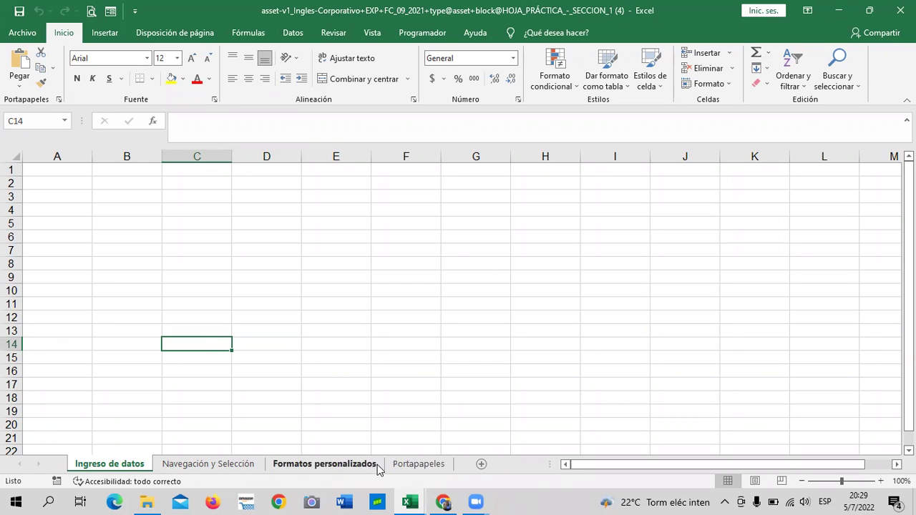
Step: Insert a blank sheet Hoja1 and move it to the end, after Portapapeles
click(481, 465)
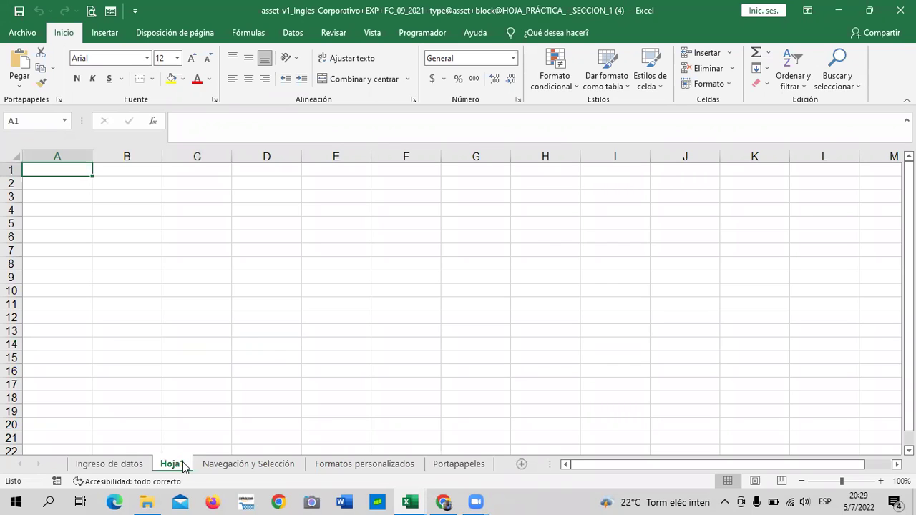
drag(181, 466, 499, 470)
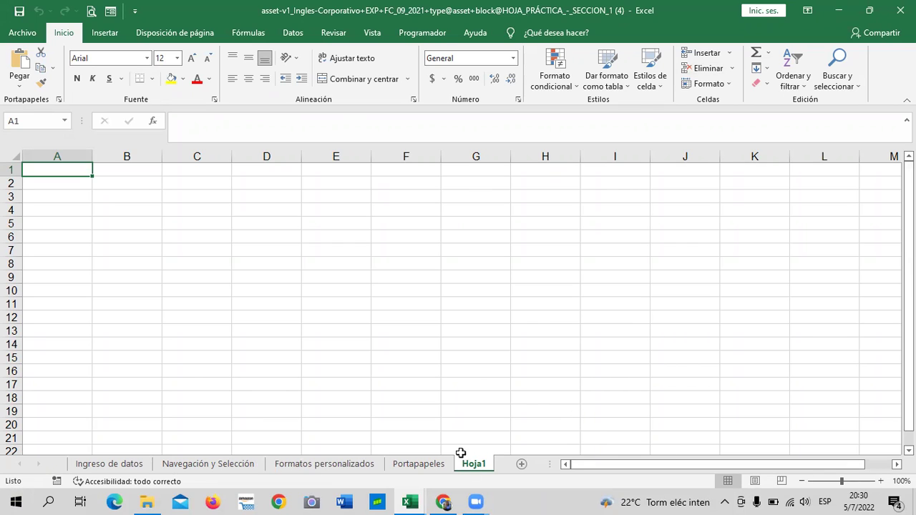
right_click(458, 451)
click(400, 462)
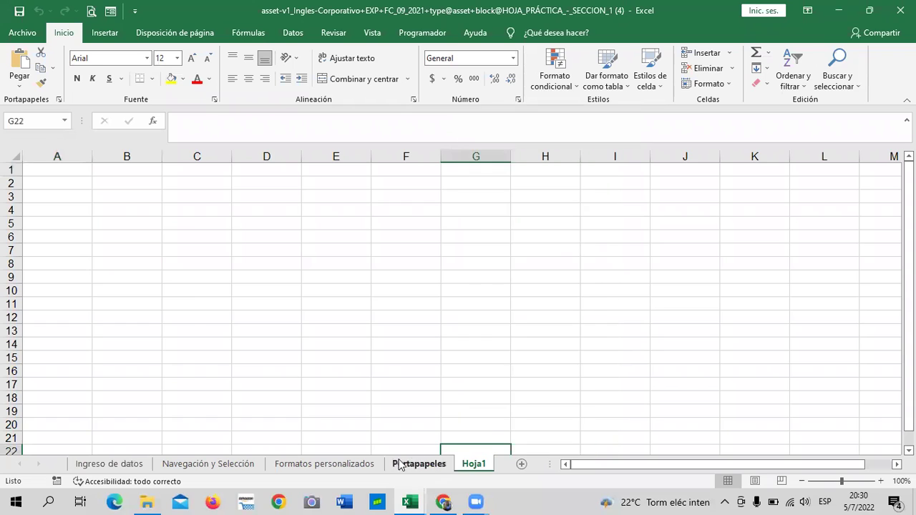
click(429, 463)
right_click(472, 465)
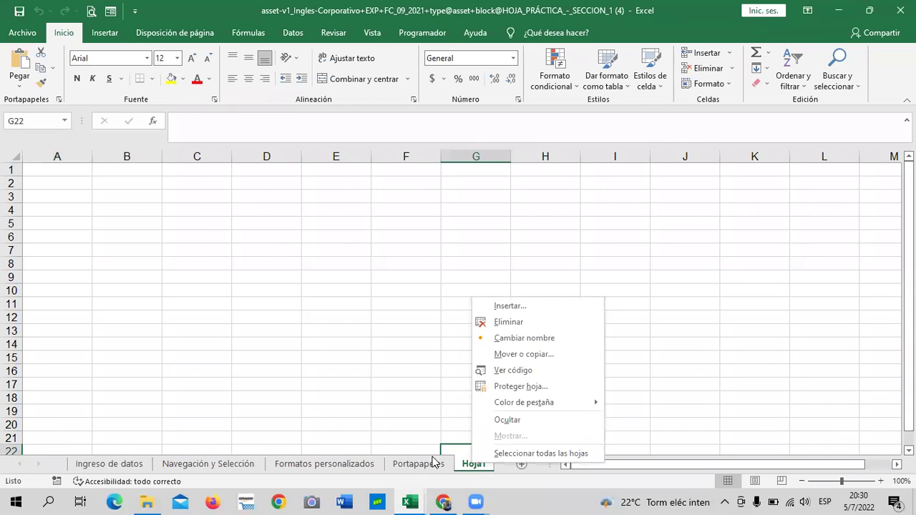
Step: Remove the Hoja1 sheet using Eliminar from its tab's shortcut options
click(433, 463)
click(526, 397)
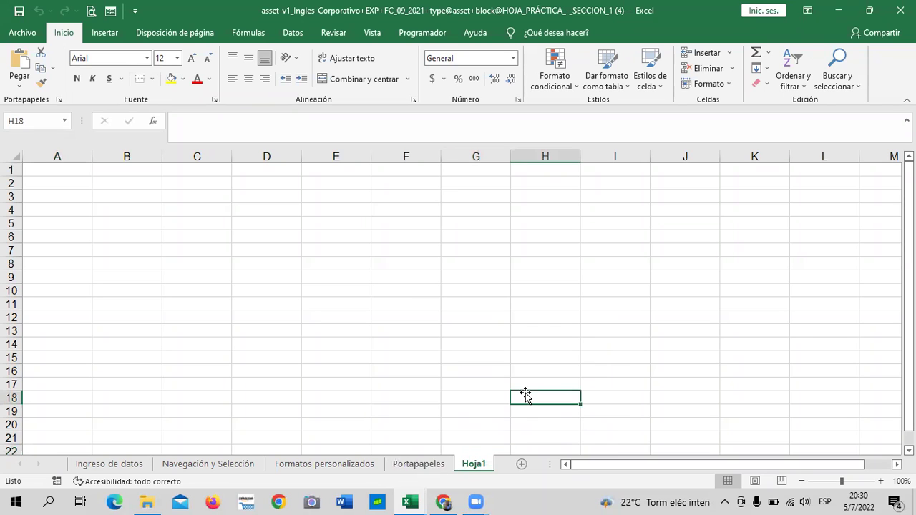
right_click(480, 463)
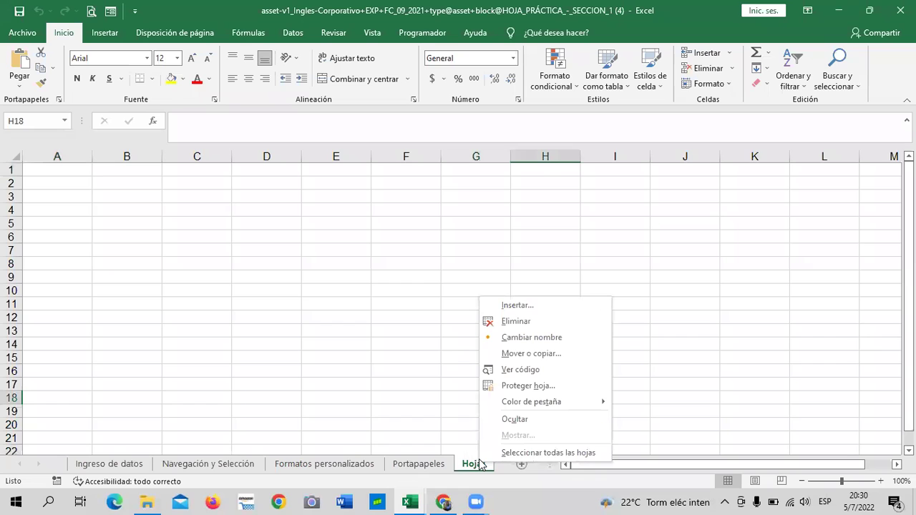
click(552, 320)
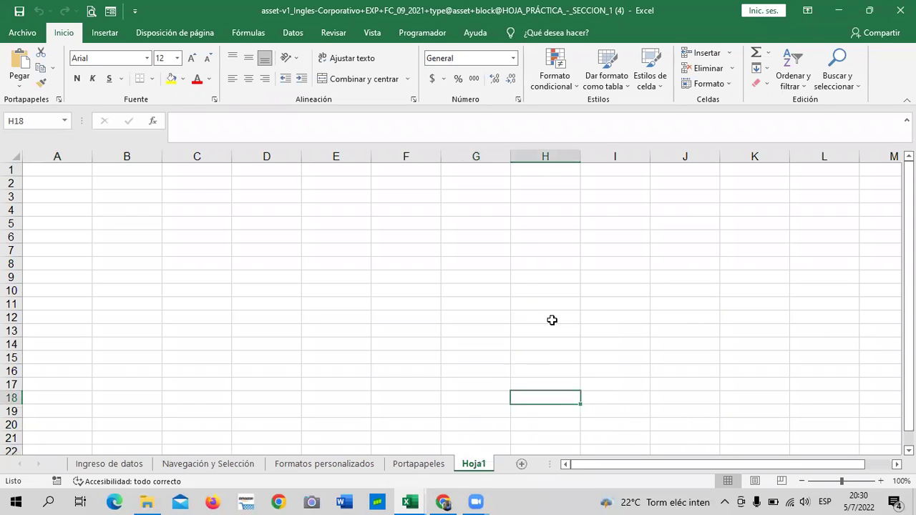
Step: Colour the Portapapeles sheet tab green
right_click(414, 458)
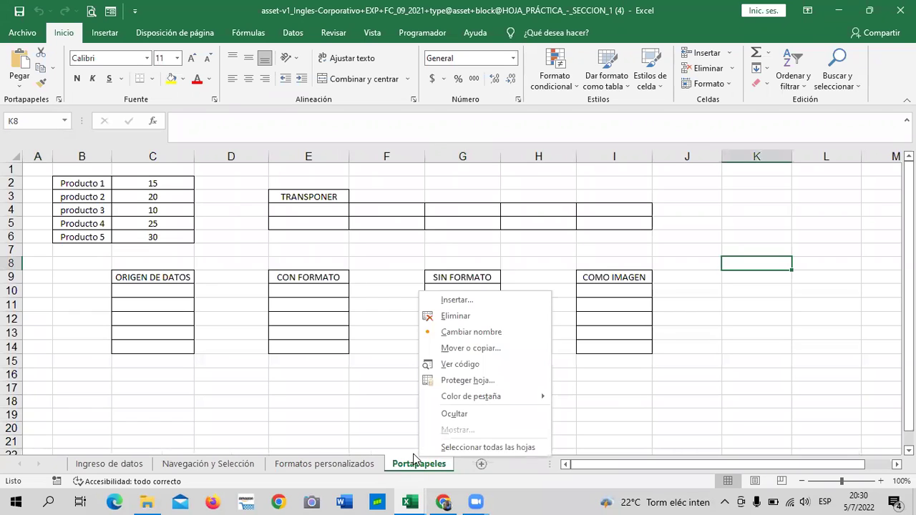
click(499, 330)
key(Return)
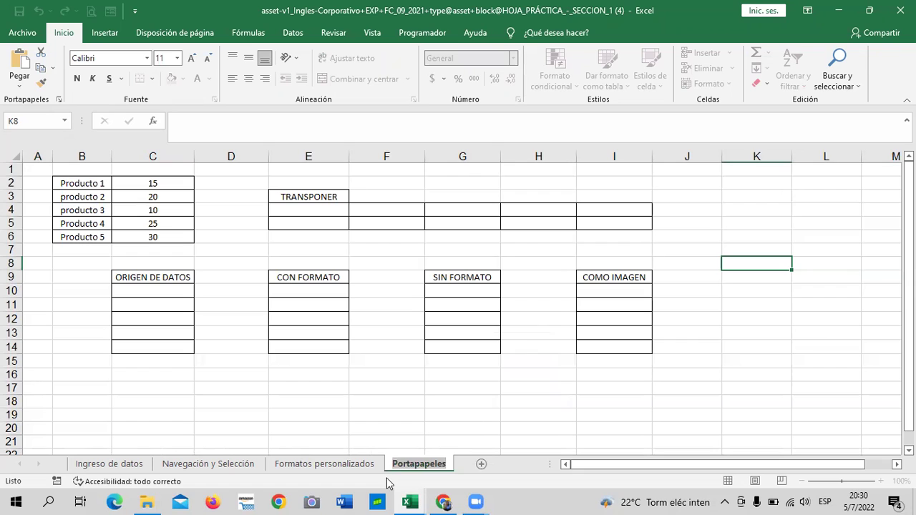
key(Return)
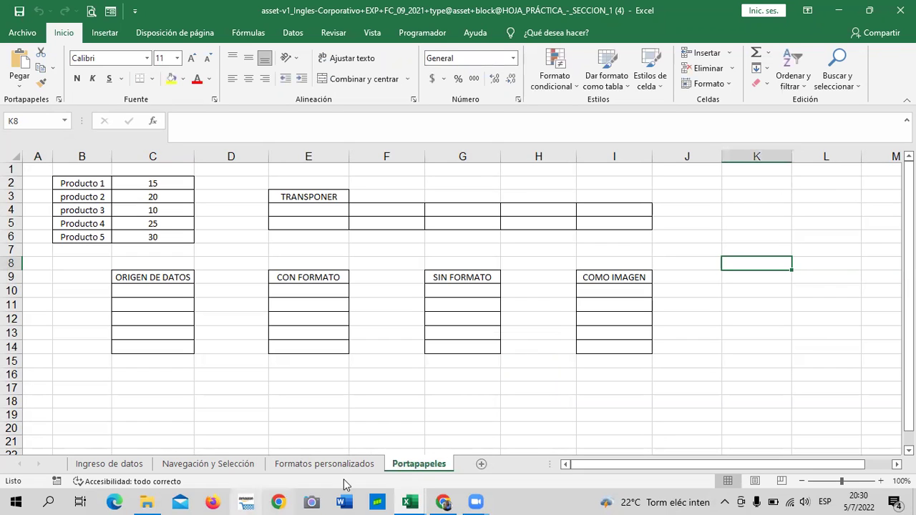
right_click(426, 465)
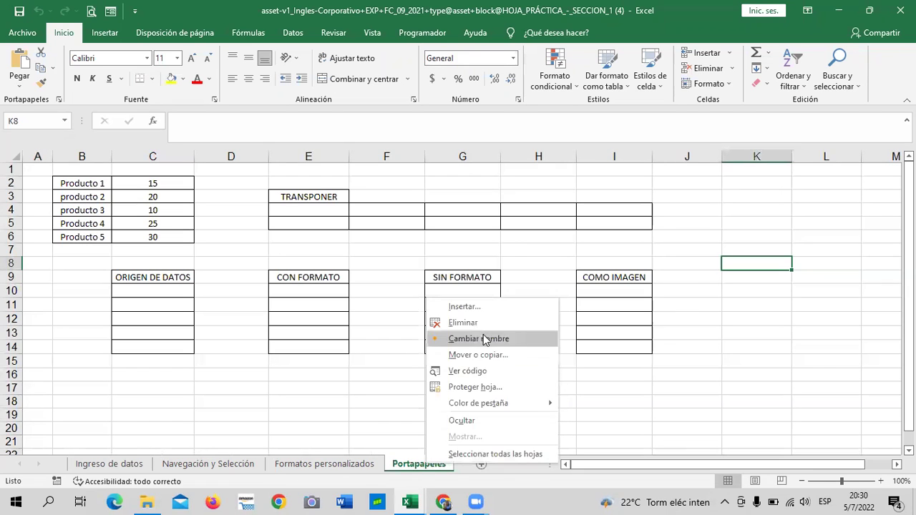
mouse_move(478, 403)
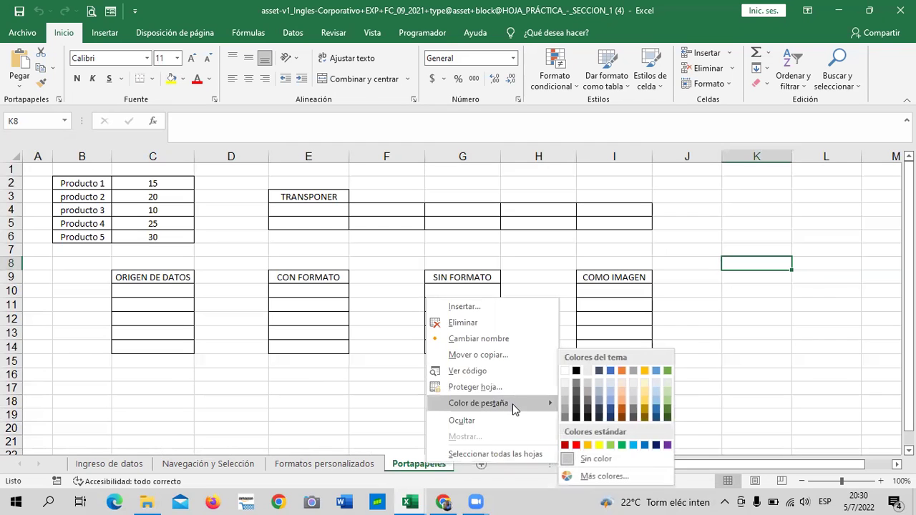
click(624, 448)
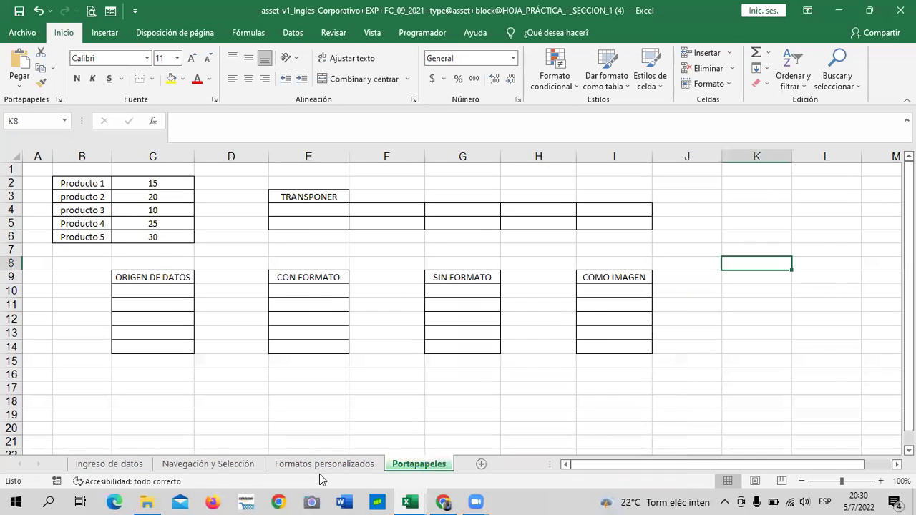
Step: Colour the Formatos personalizados tab yellow and the Navegación y Selección tab purple
click(324, 464)
right_click(327, 464)
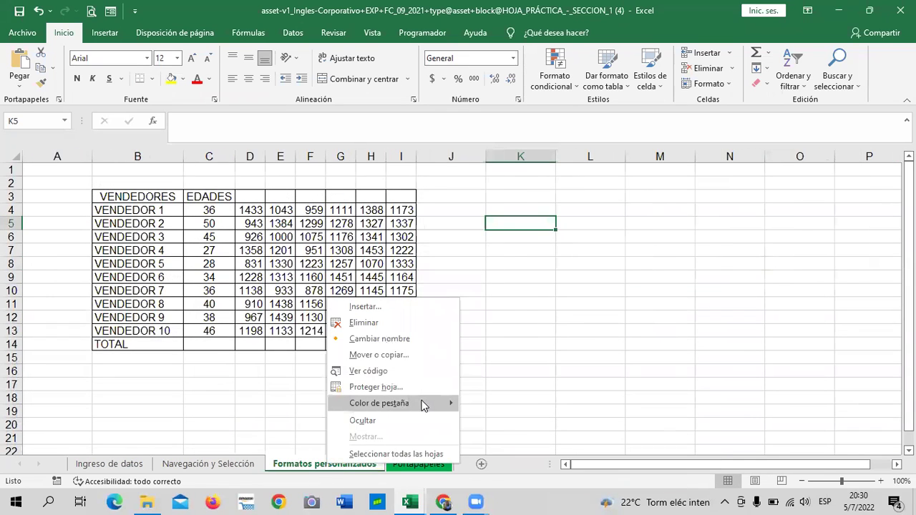
mouse_move(379, 403)
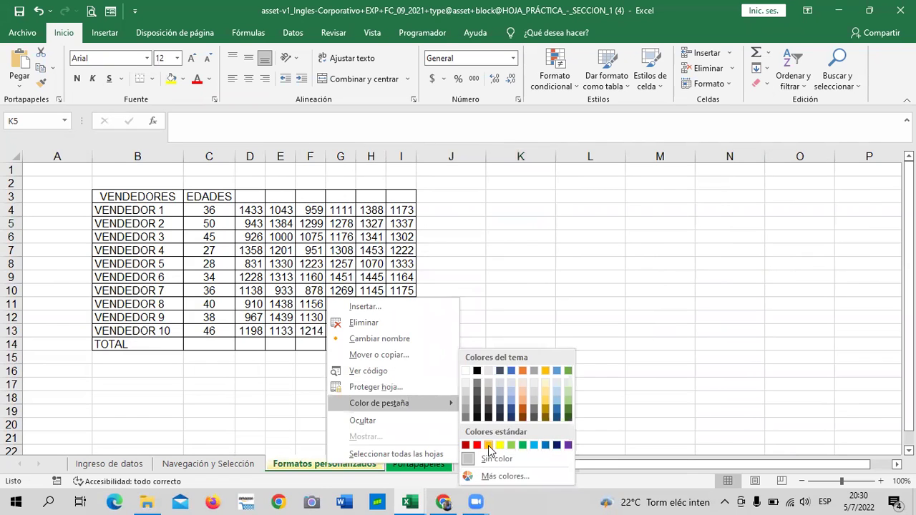
click(493, 448)
click(243, 464)
right_click(243, 464)
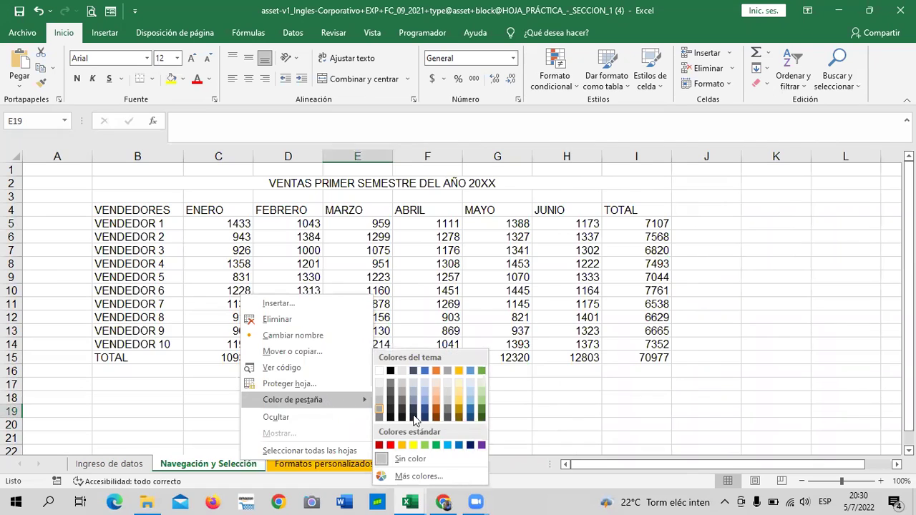
click(481, 445)
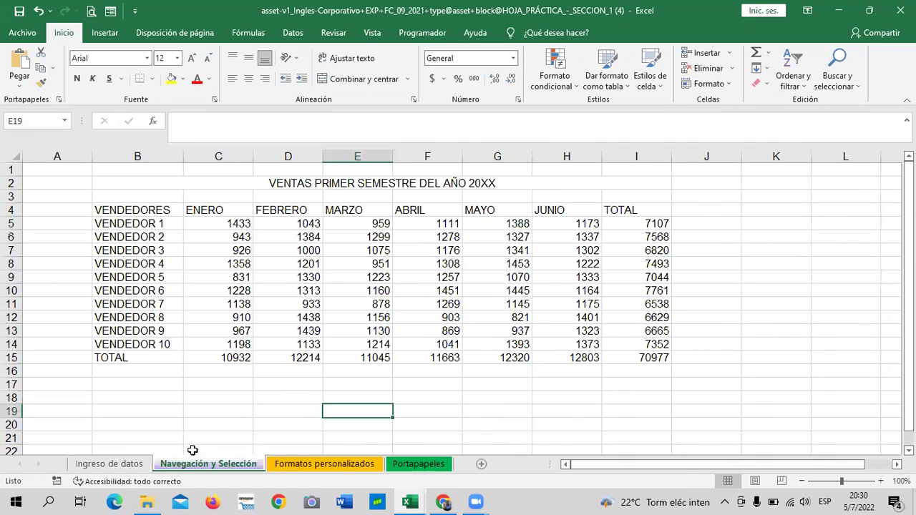
Step: Colour the Ingreso de datos sheet tab red
right_click(138, 464)
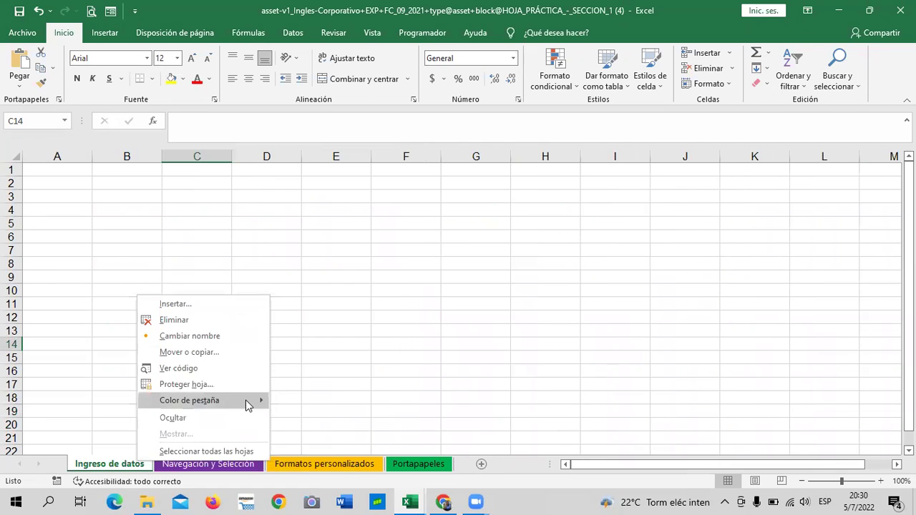
mouse_move(189, 400)
click(294, 445)
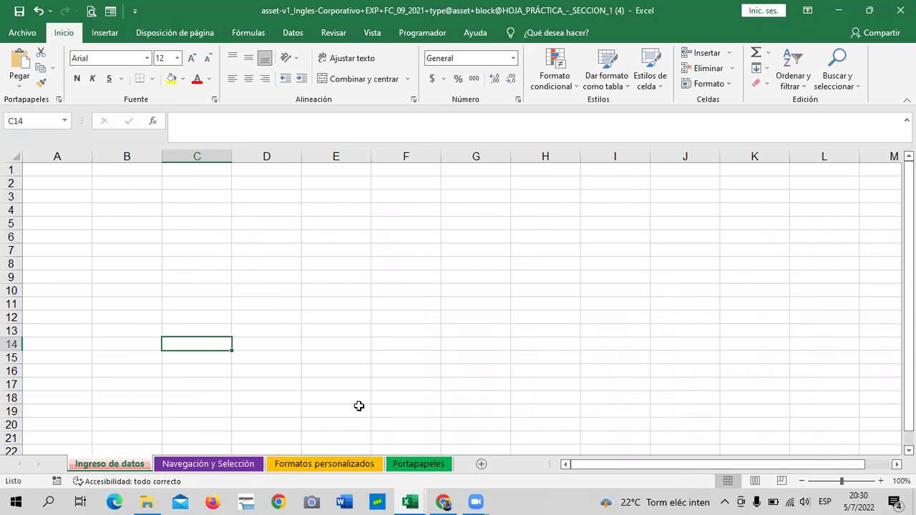
drag(433, 357, 435, 349)
click(146, 356)
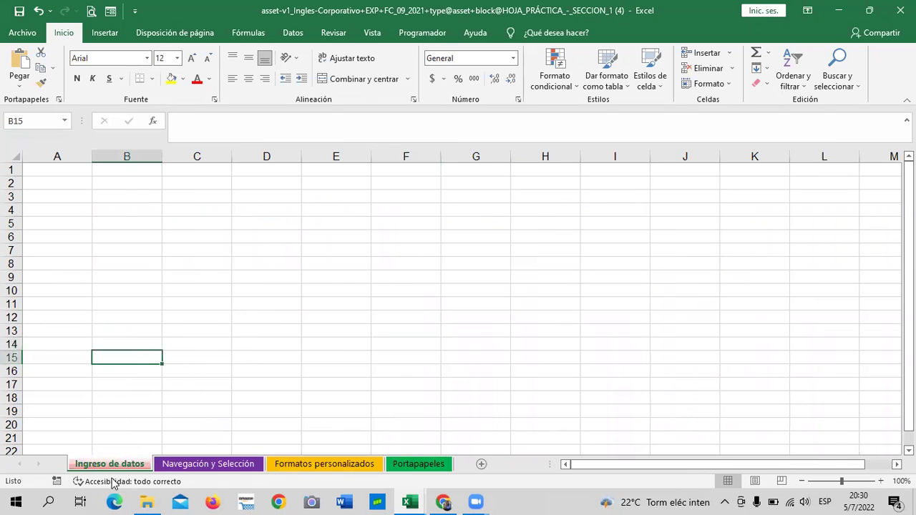
right_click(223, 465)
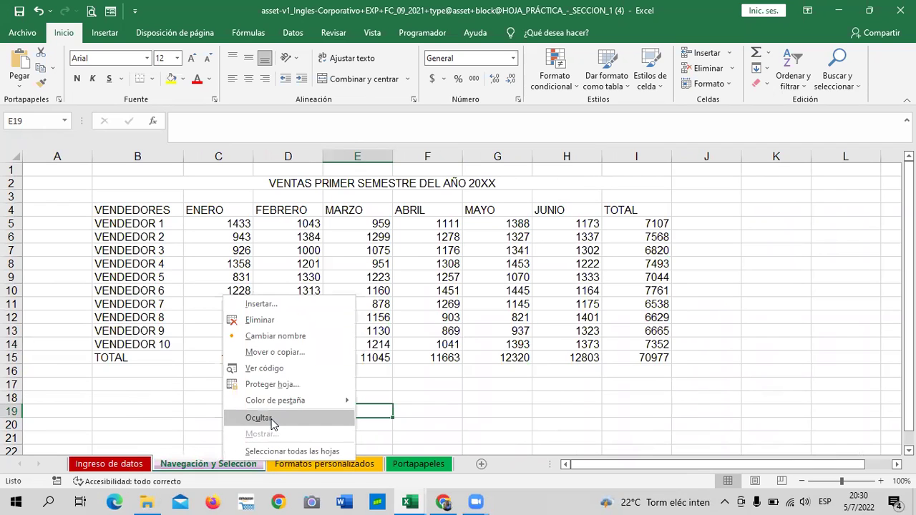
Step: Hide the Portapapeles sheet and browse the three remaining sheets
click(421, 463)
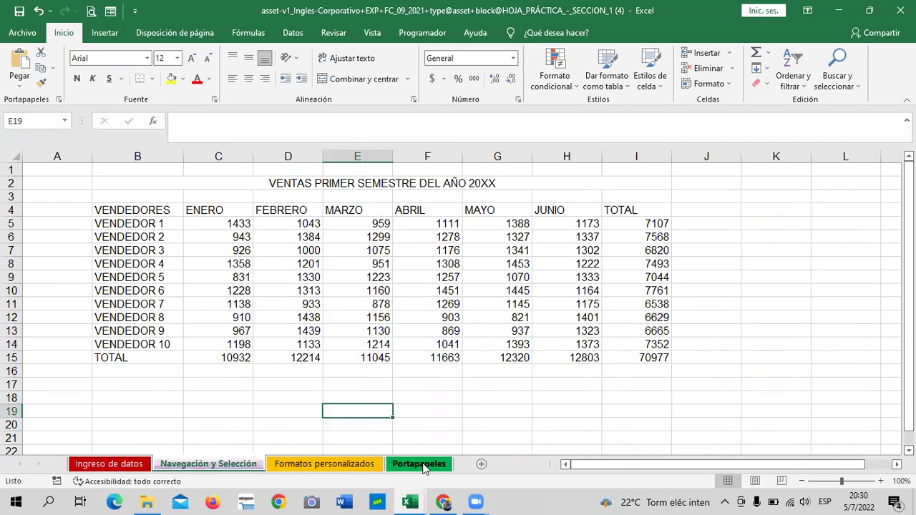
right_click(424, 463)
click(458, 420)
click(487, 398)
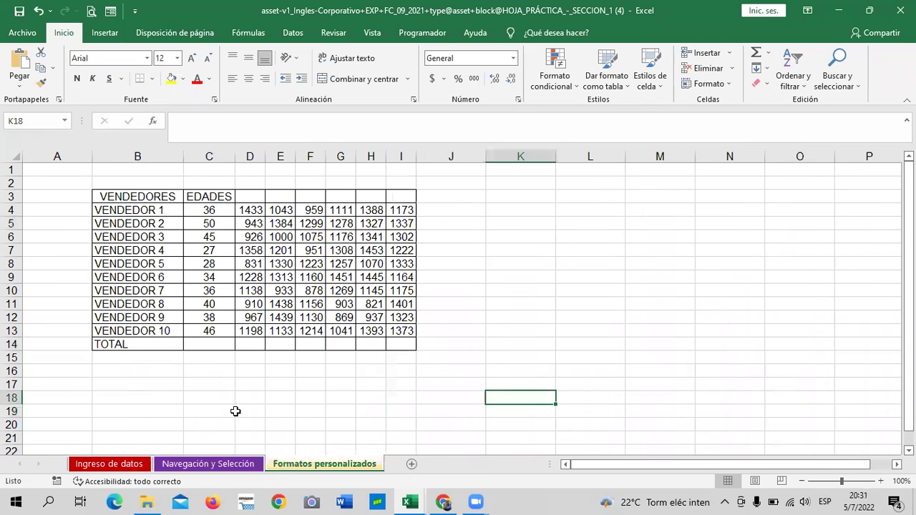
click(123, 463)
click(206, 464)
click(310, 467)
click(215, 465)
click(133, 465)
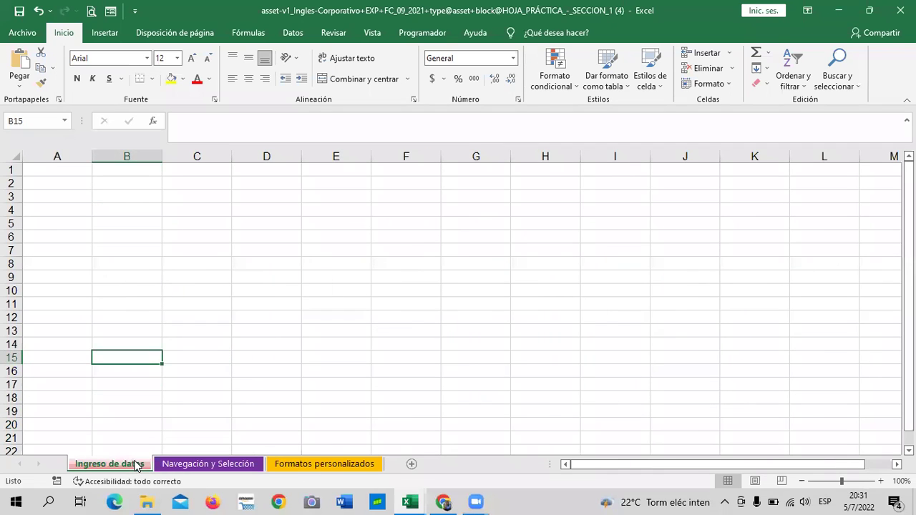
click(387, 386)
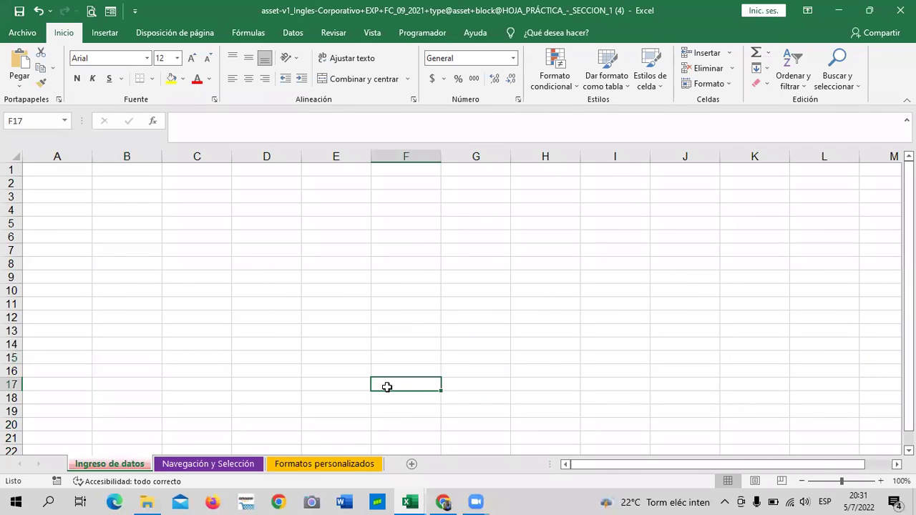
click(332, 261)
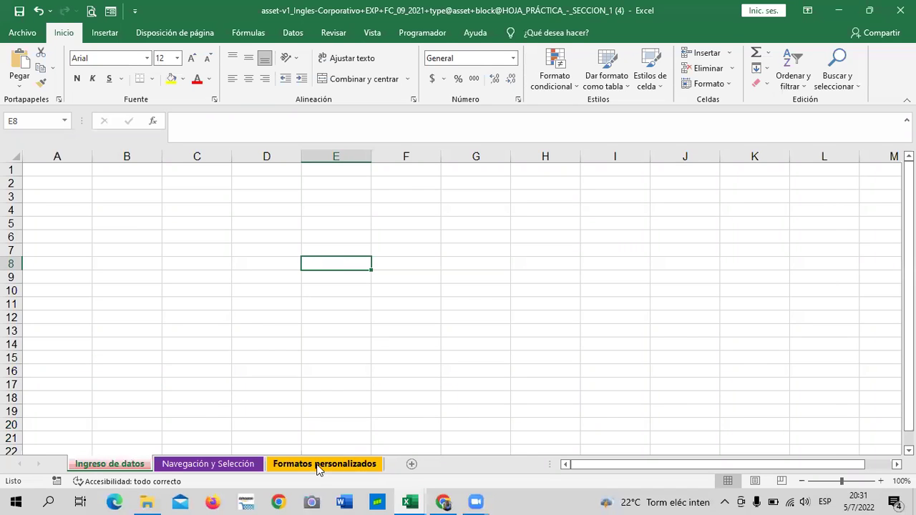
Step: Open the Mostrar dialog listing Portapapeles and move it higher beside the table
right_click(318, 467)
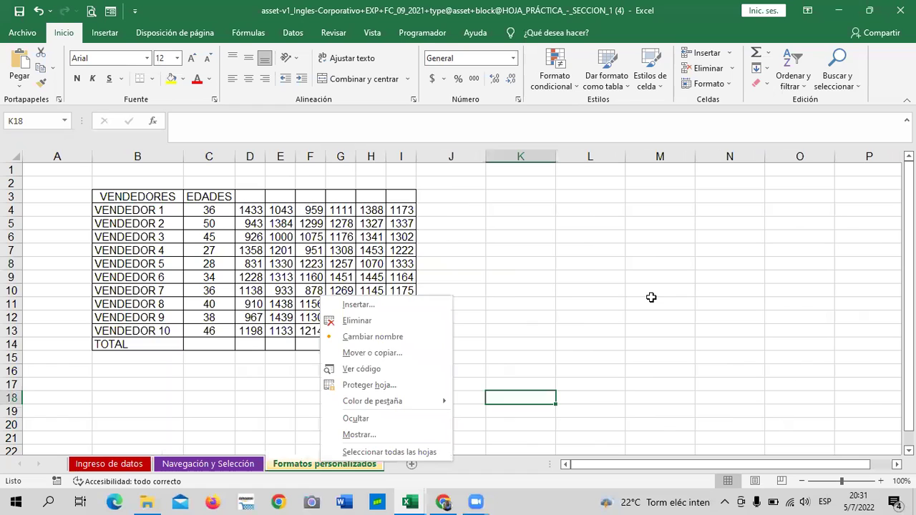
right_click(321, 466)
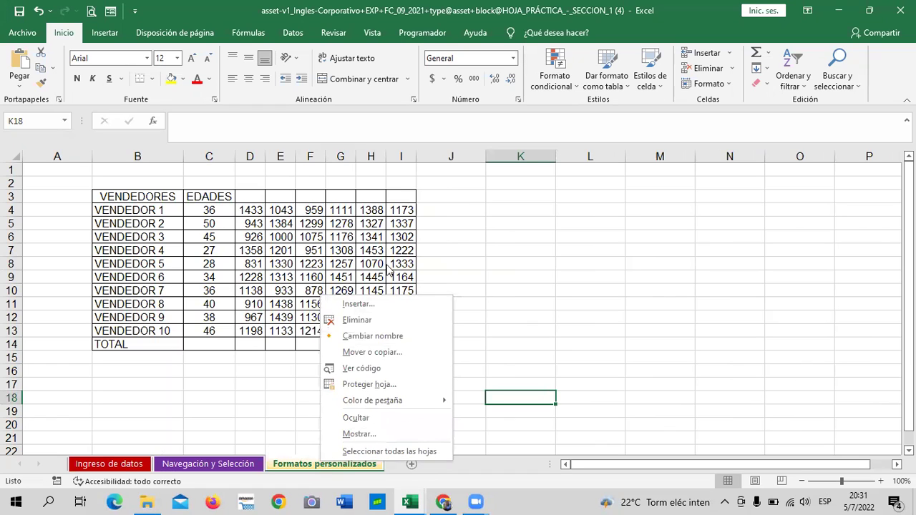
click(406, 433)
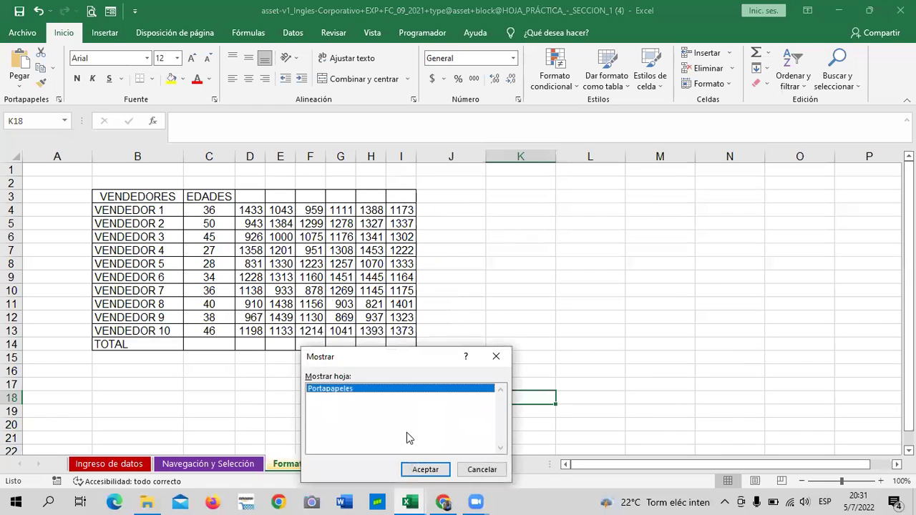
mouse_move(395, 357)
mouse_down()
mouse_move(373, 178)
mouse_move(401, 220)
mouse_move(558, 221)
mouse_up()
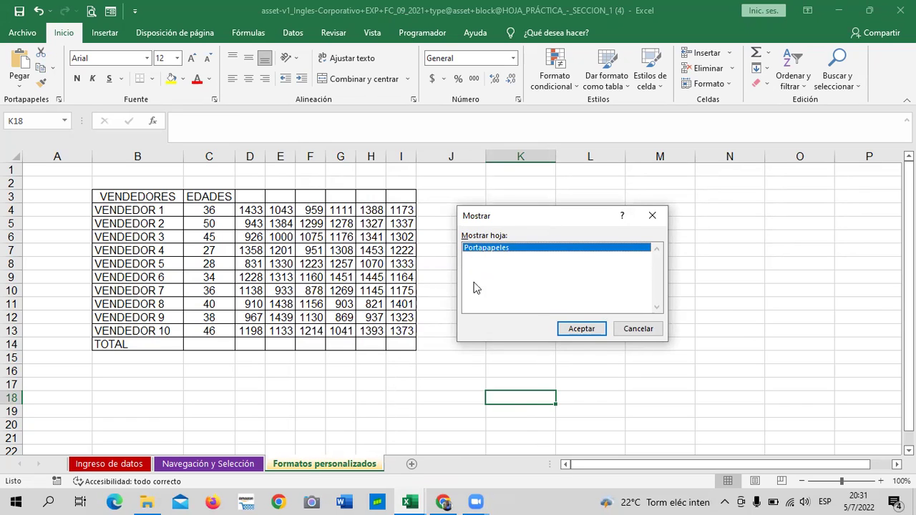
Step: Unhide the Portapapeles sheet, browse the other sheets, and end on the empty Ingreso de datos sheet
click(582, 328)
click(577, 377)
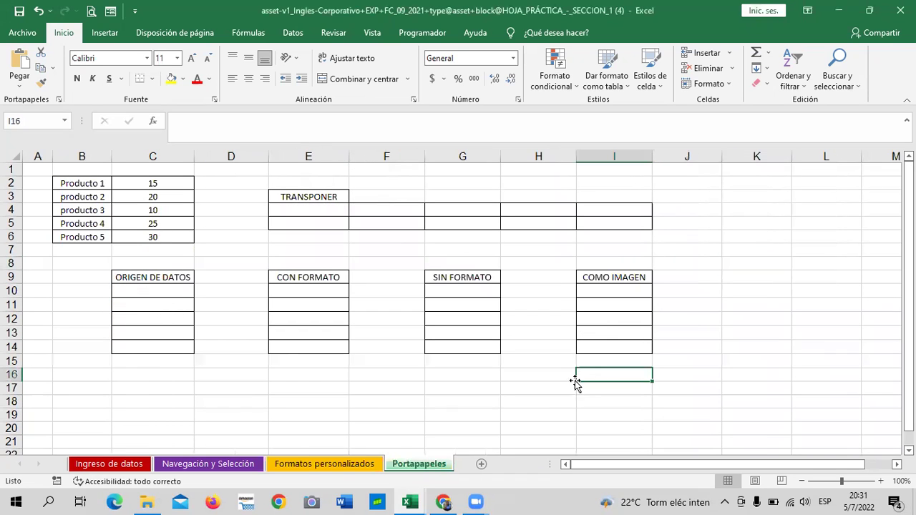
click(372, 472)
click(429, 466)
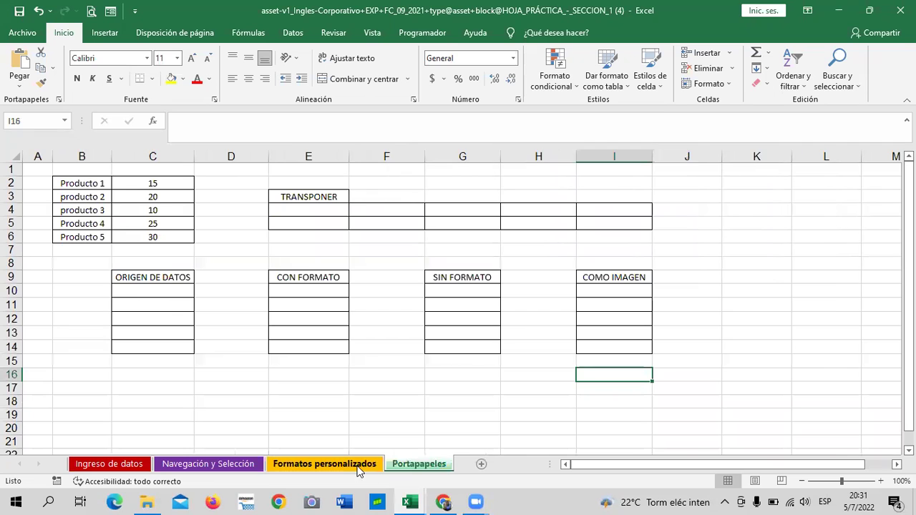
click(358, 469)
click(215, 465)
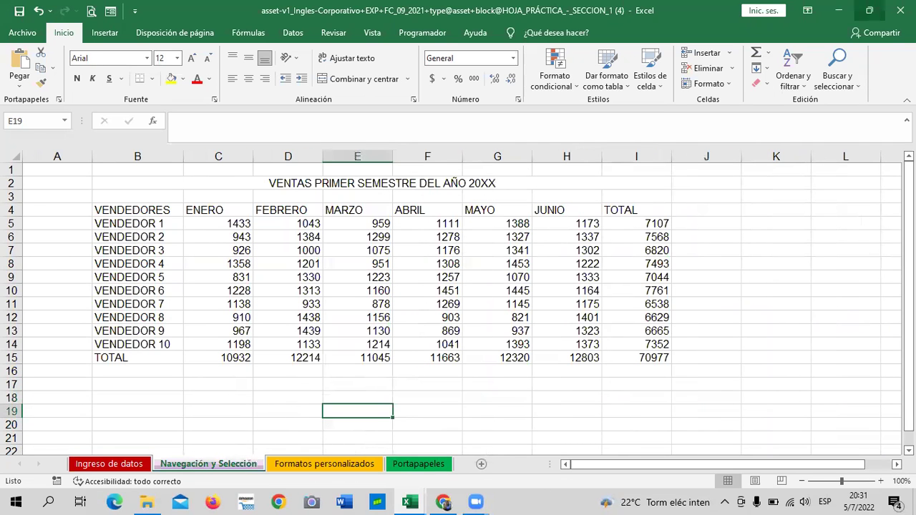
click(111, 464)
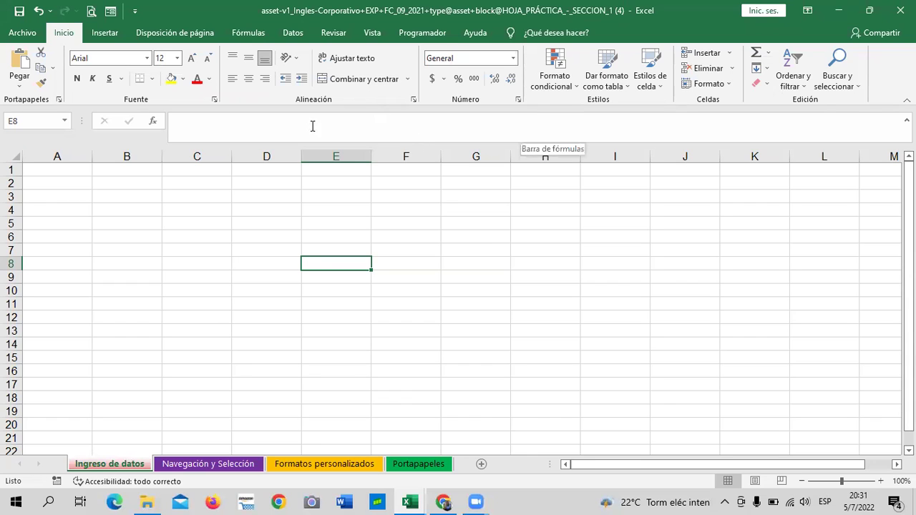
Step: Toggle cell editing on and off while selecting cells F7, G8, F6 and H8
click(886, 136)
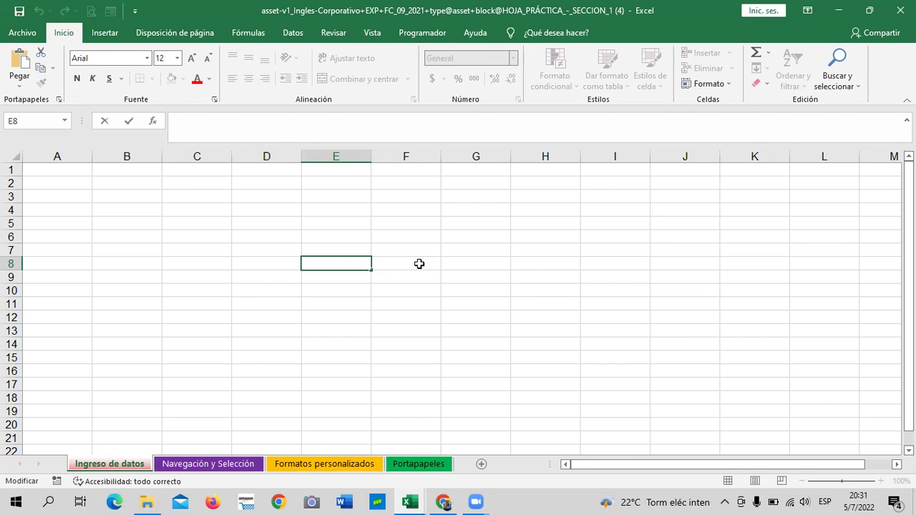
click(386, 251)
click(277, 124)
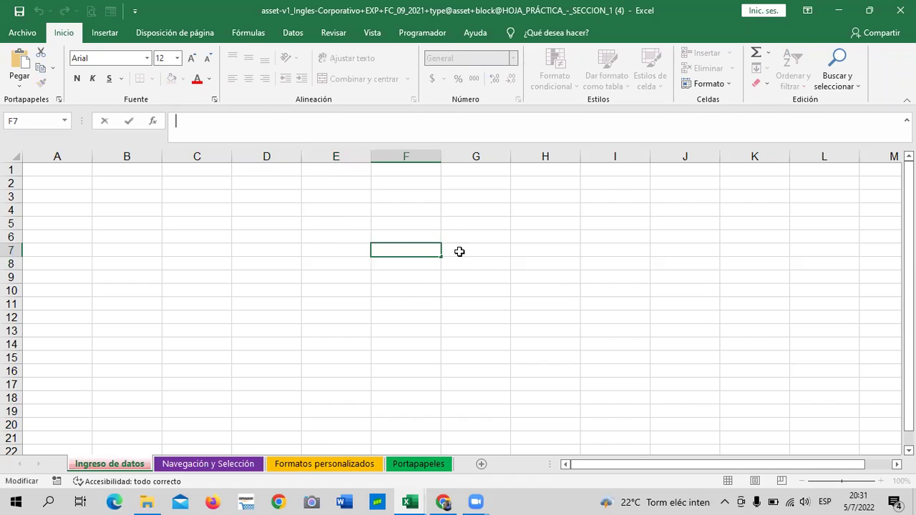
click(498, 264)
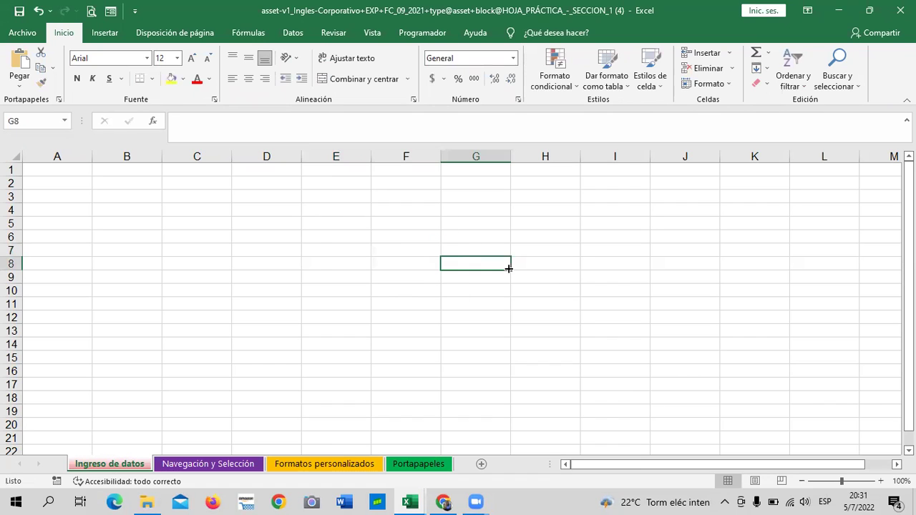
click(377, 235)
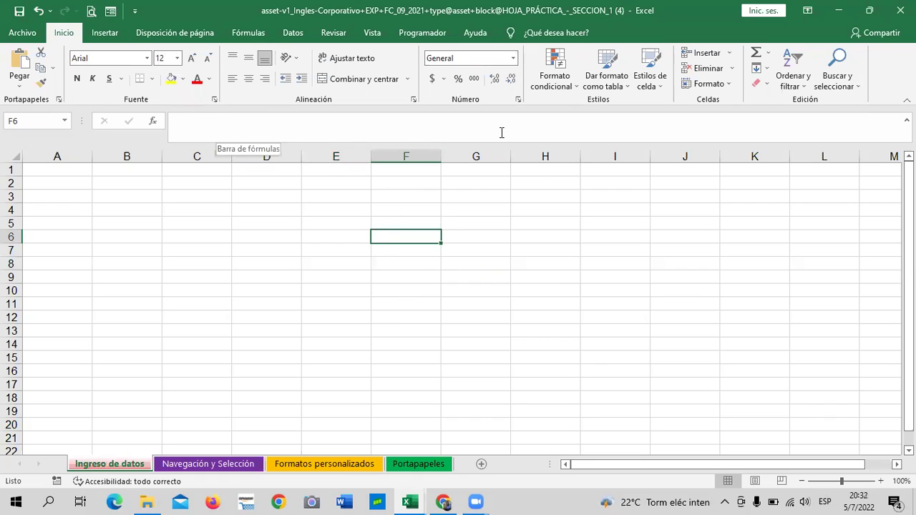
click(513, 273)
Step: Enter the word hola in cell D5
click(286, 226)
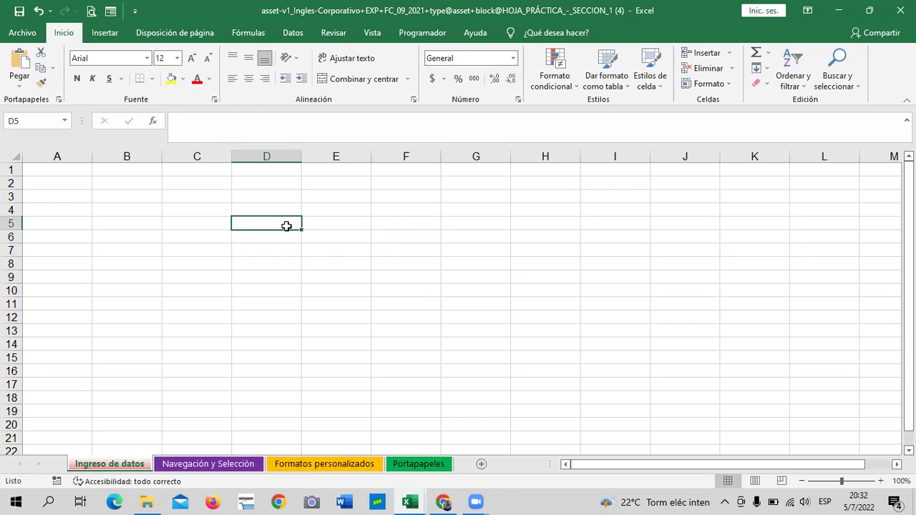
text(hola)
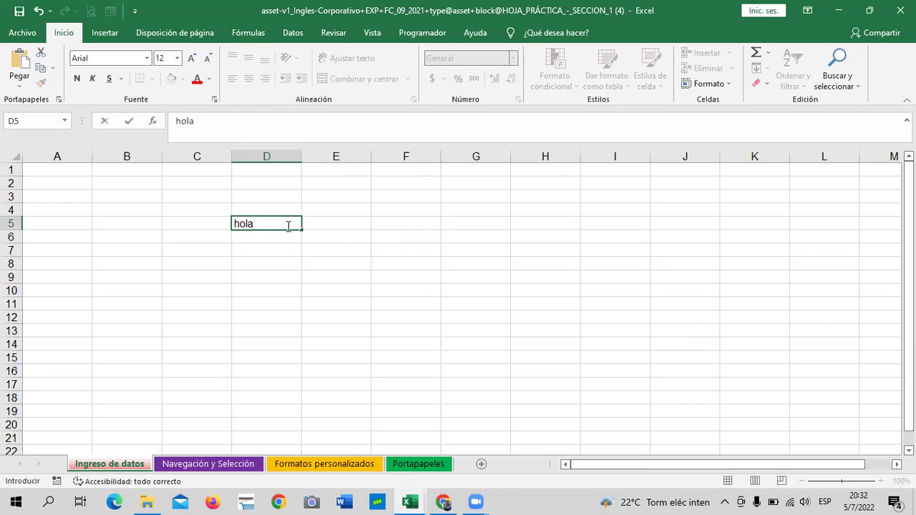
key(Return)
Step: Alternate between F7 and D5, then select F4, I7, K13, A14 and I18
click(384, 255)
click(281, 224)
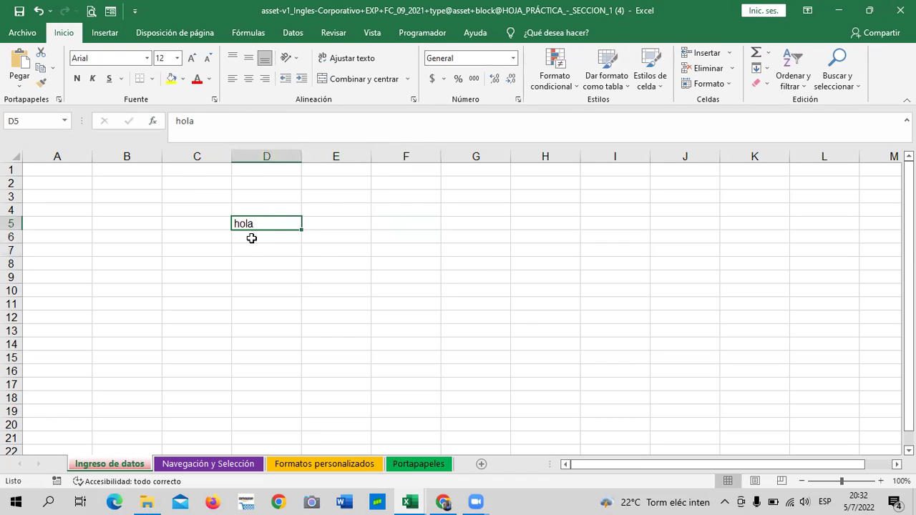
click(374, 253)
click(256, 222)
click(397, 211)
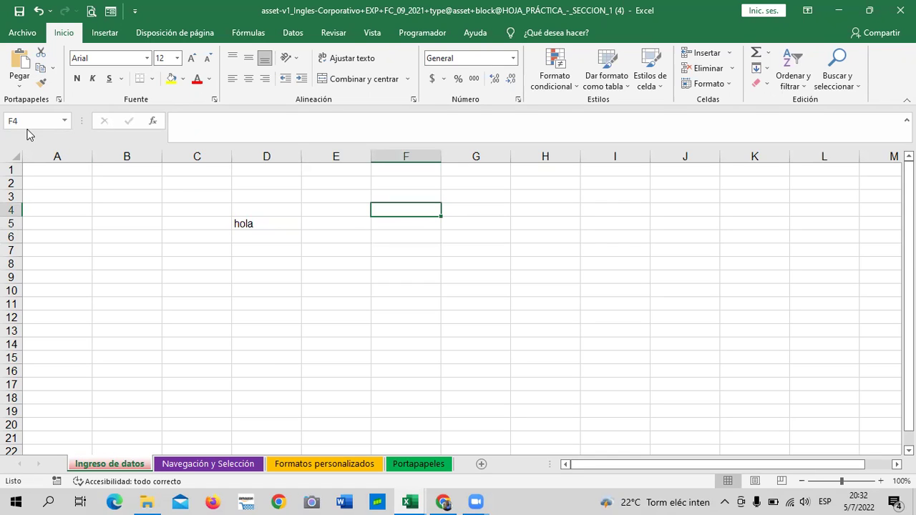
click(623, 249)
click(721, 334)
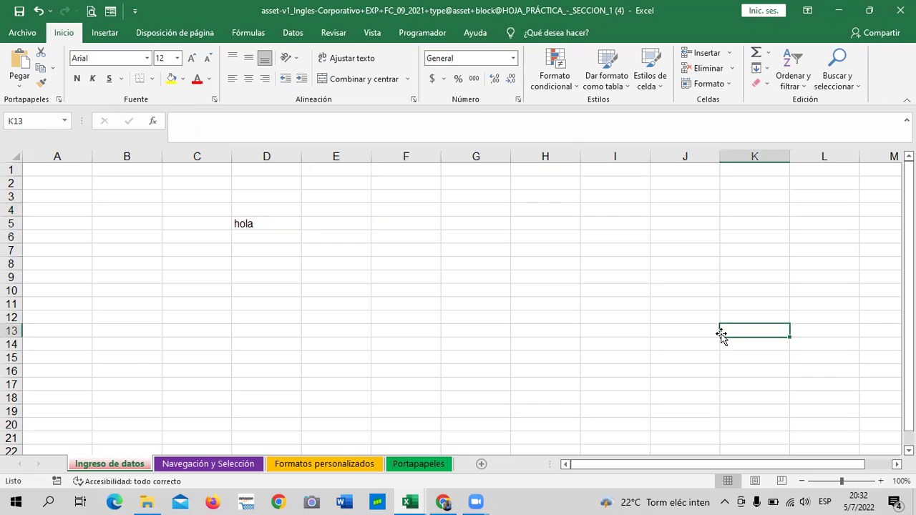
click(69, 340)
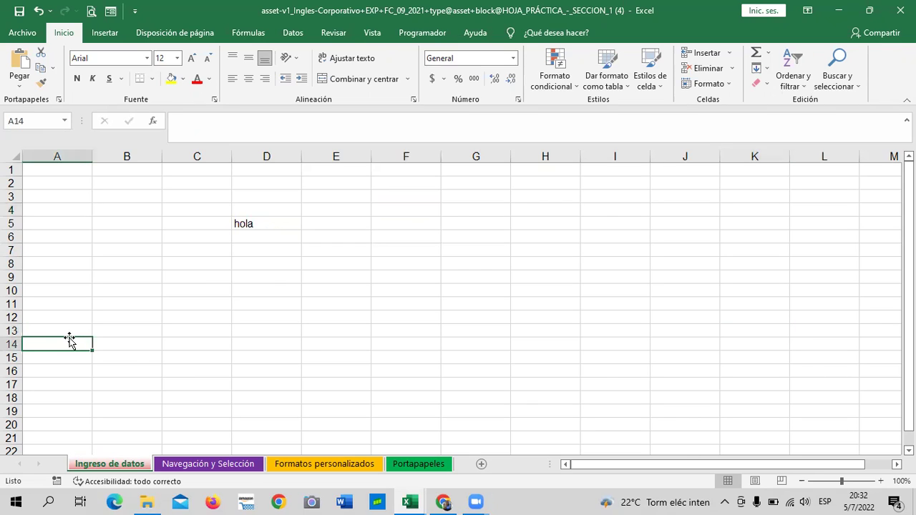
click(613, 394)
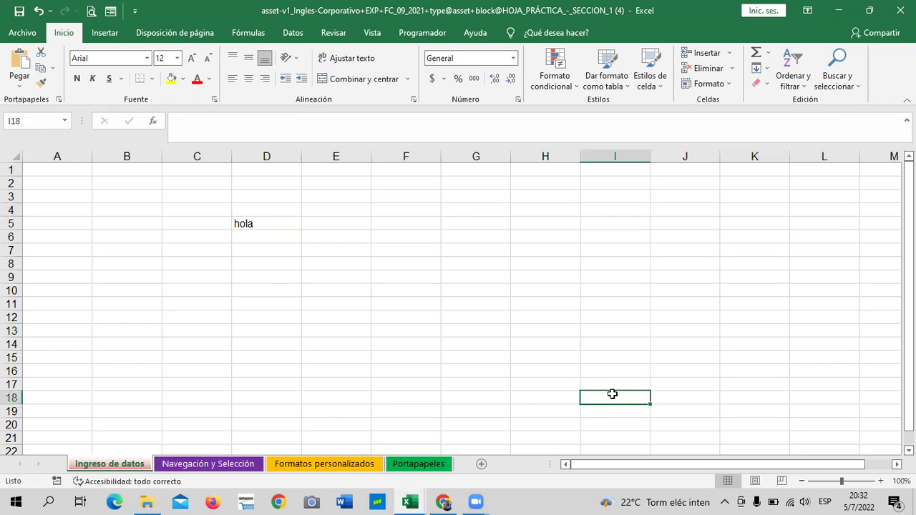
Step: Select M1 and check its reference in the Name Box, then select A7, F2 and G7
click(882, 172)
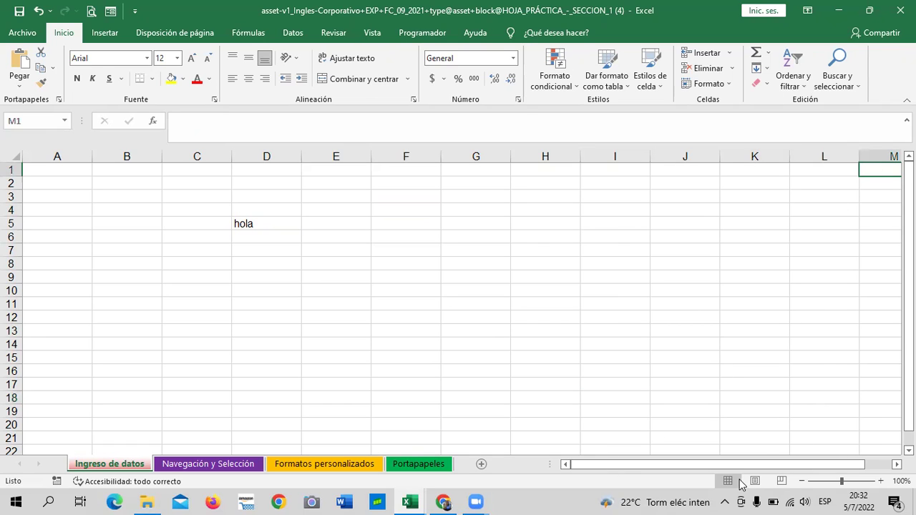
scroll(826, 464, right, 1)
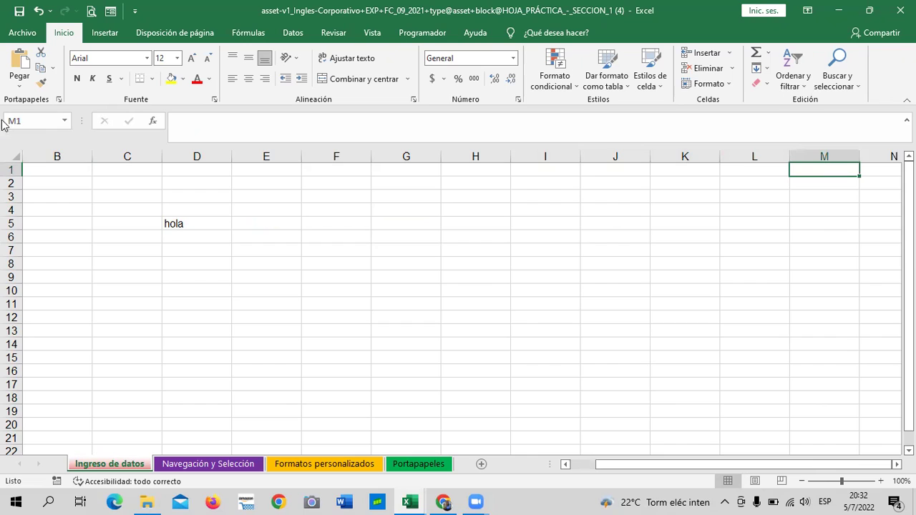
drag(600, 467, 583, 467)
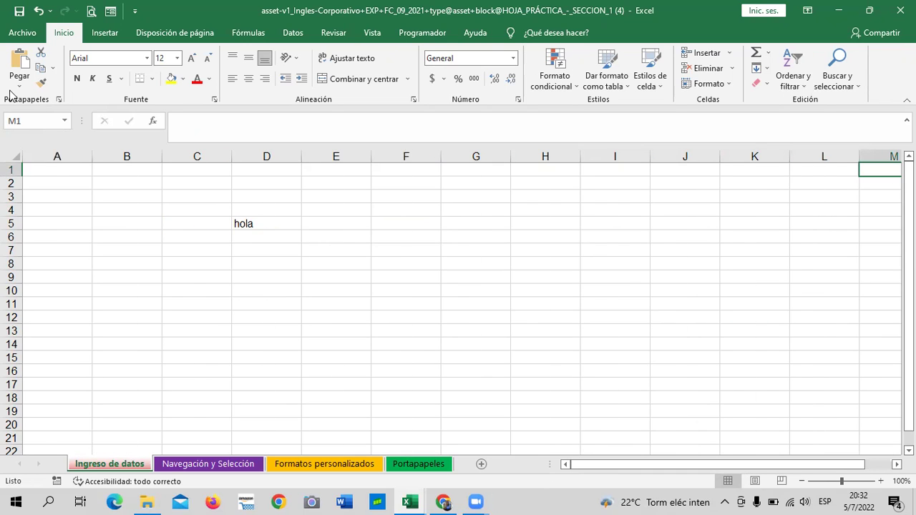
click(44, 120)
click(70, 249)
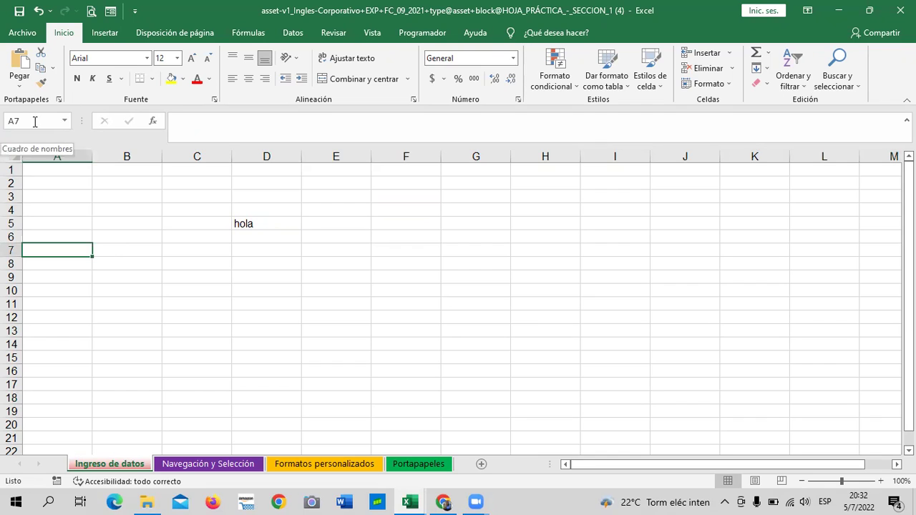
click(395, 181)
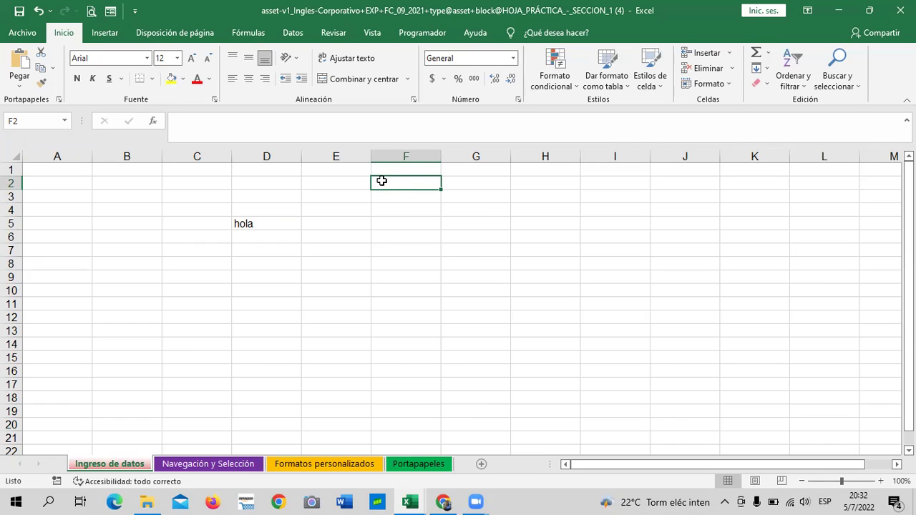
click(451, 246)
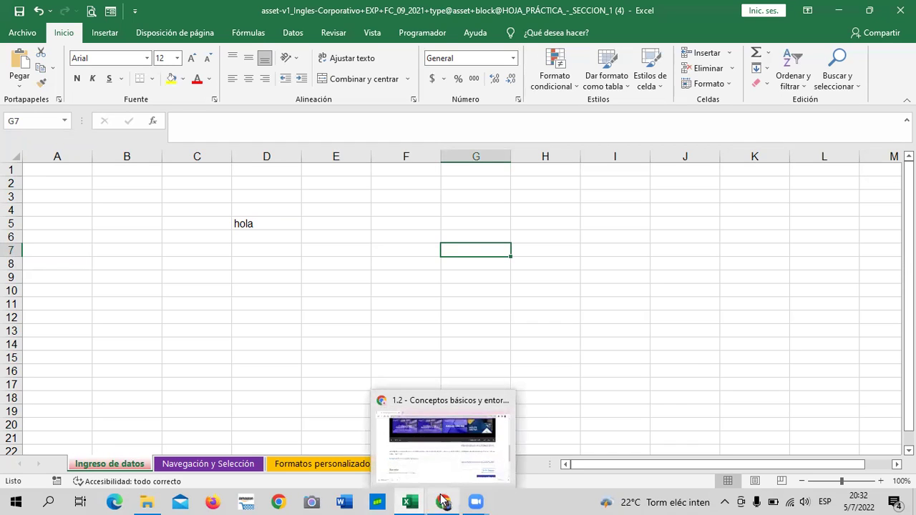
Step: Open lesson 1.1 Objetivo de la lección in the Inglés Corporativo course
click(444, 502)
scroll(408, 320, up, 7)
scroll(196, 229, up, 3)
scroll(158, 245, down, 4)
scroll(153, 218, up, 1)
scroll(141, 296, up, 3)
click(133, 278)
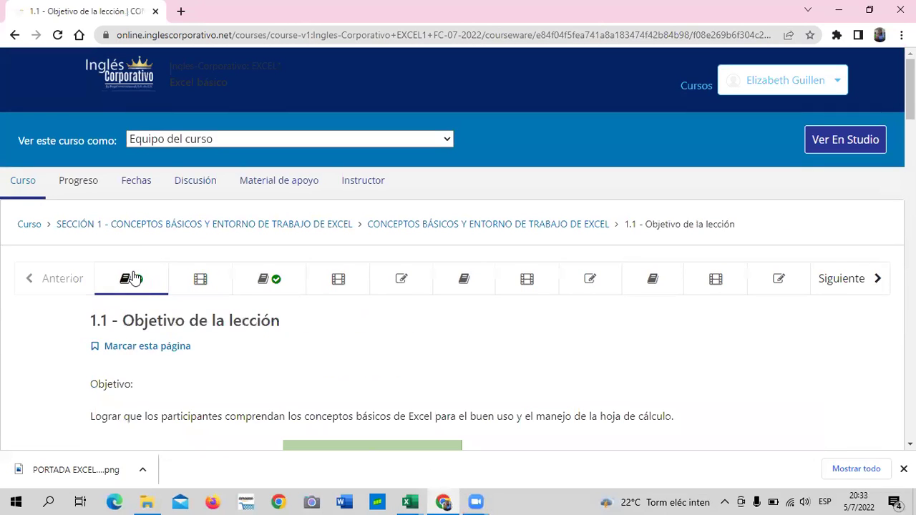
Step: Review the lesson's Filas and Columnas slide, then return to the Excel workbook
scroll(299, 300, down, 4)
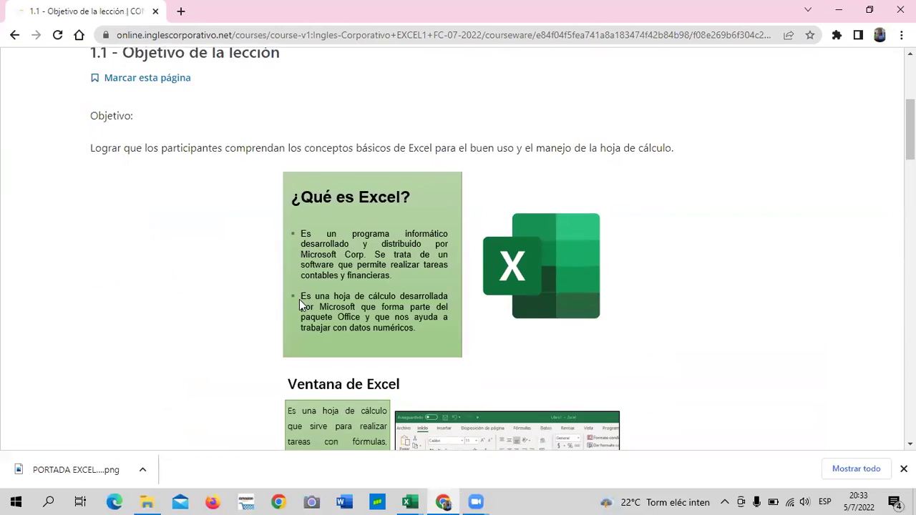
scroll(299, 301, down, 5)
scroll(299, 301, down, 4)
scroll(300, 301, down, 3)
scroll(300, 300, down, 3)
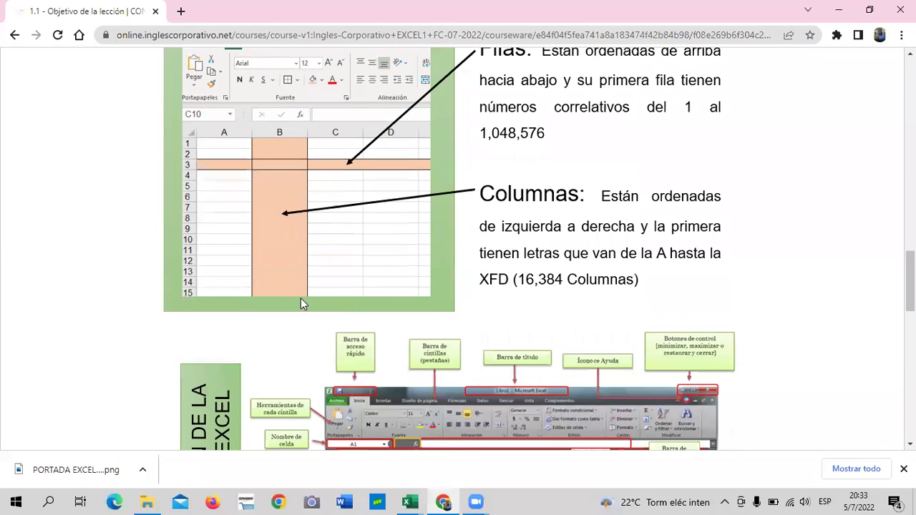
scroll(301, 296, up, 1)
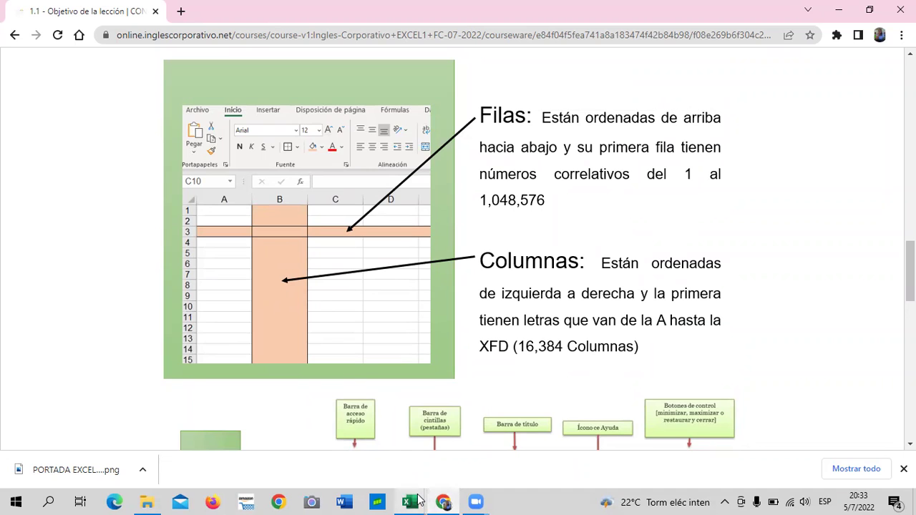
mouse_move(409, 501)
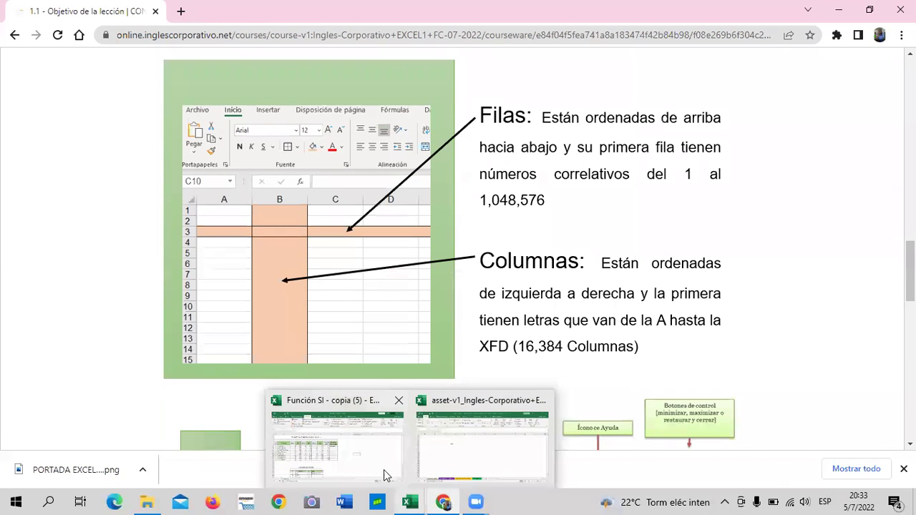
click(481, 447)
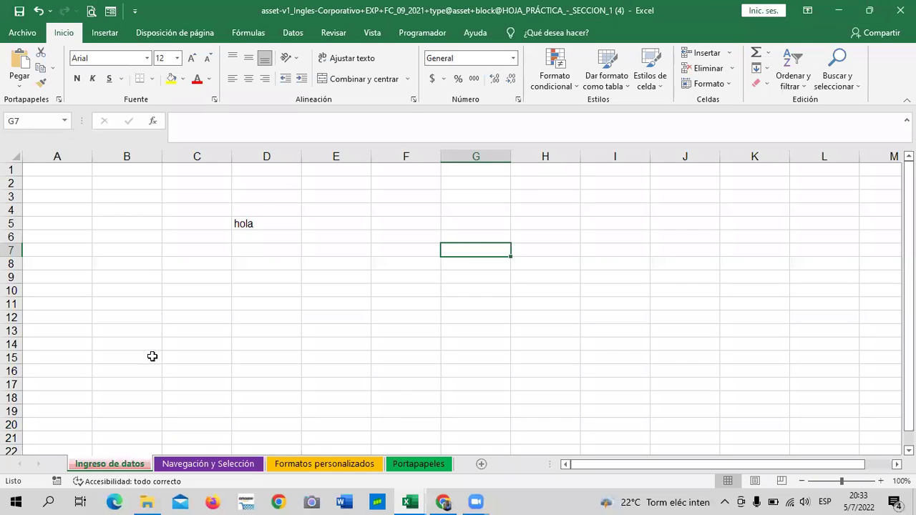
scroll(436, 339, down, 12)
scroll(436, 338, up, 5)
scroll(429, 337, up, 5)
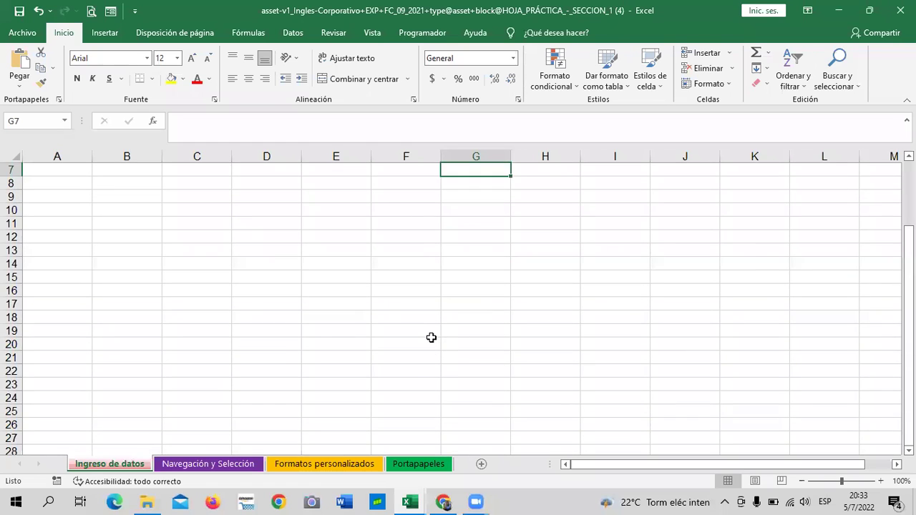
scroll(426, 334, up, 2)
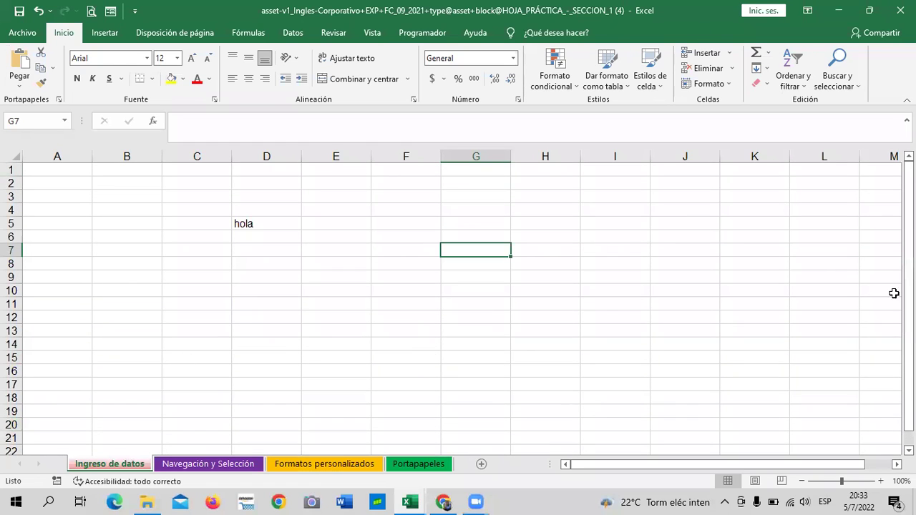
scroll(893, 293, down, 2)
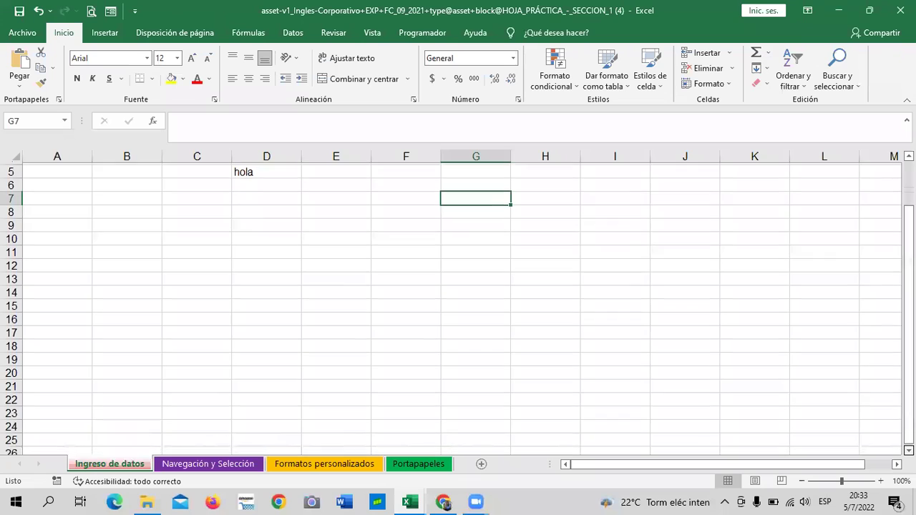
drag(907, 429, 907, 417)
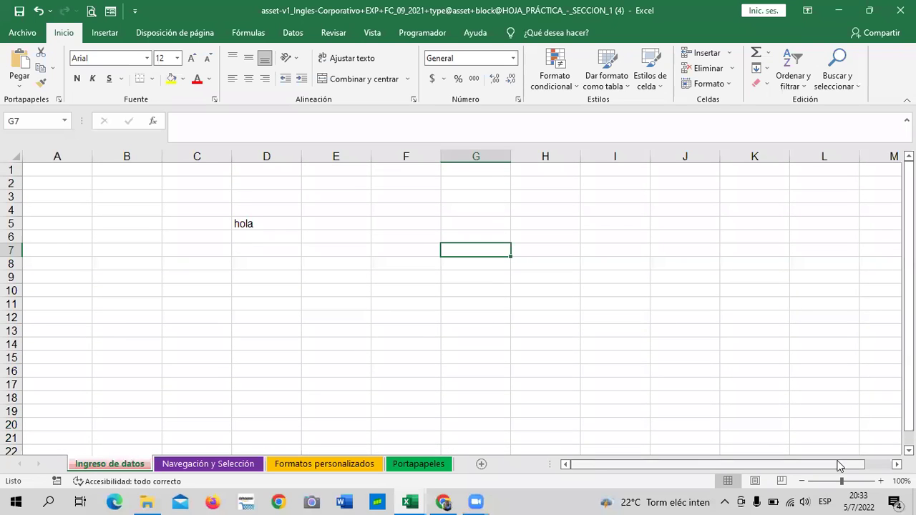
drag(844, 465, 873, 468)
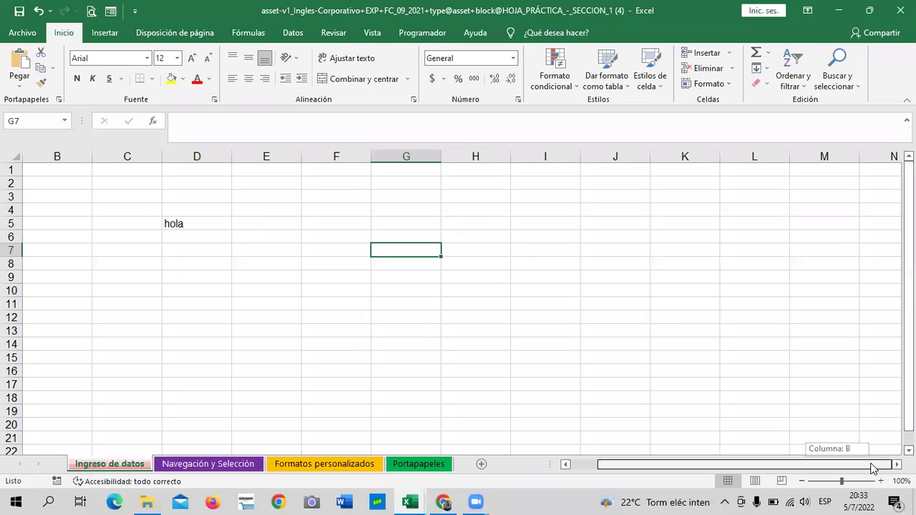
scroll(548, 272, down, 12)
click(550, 274)
scroll(555, 286, down, 13)
scroll(558, 296, down, 13)
scroll(562, 302, down, 7)
scroll(491, 323, down, 13)
scroll(286, 322, down, 6)
scroll(17, 319, down, 7)
scroll(39, 327, down, 14)
scroll(40, 328, down, 5)
scroll(38, 331, down, 13)
scroll(37, 350, down, 12)
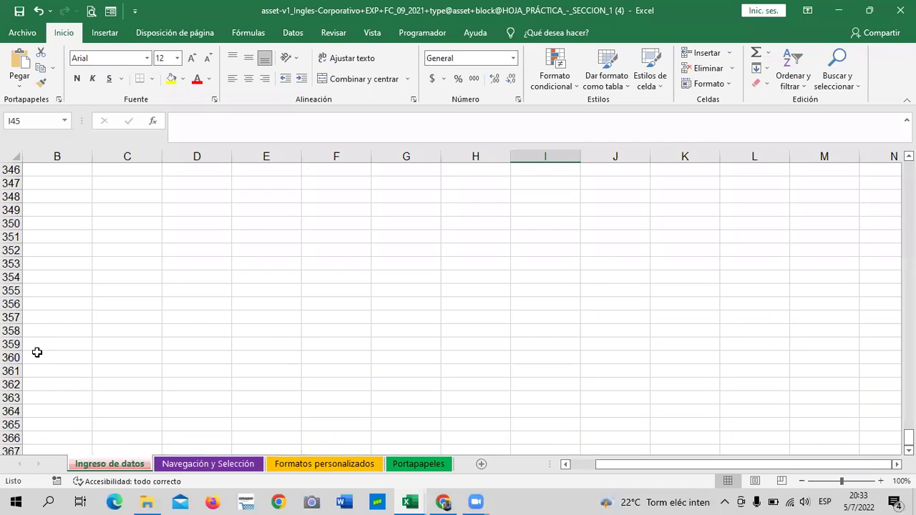
drag(908, 437, 908, 171)
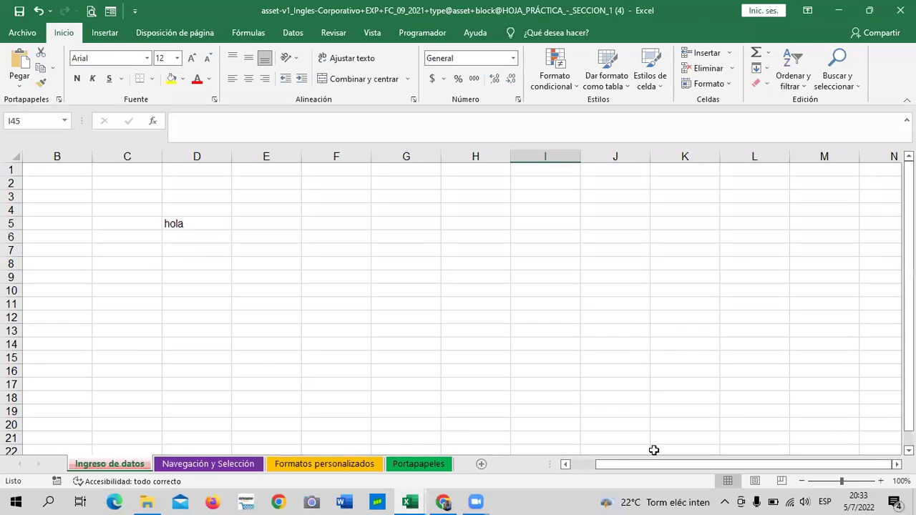
drag(636, 464, 608, 463)
click(42, 118)
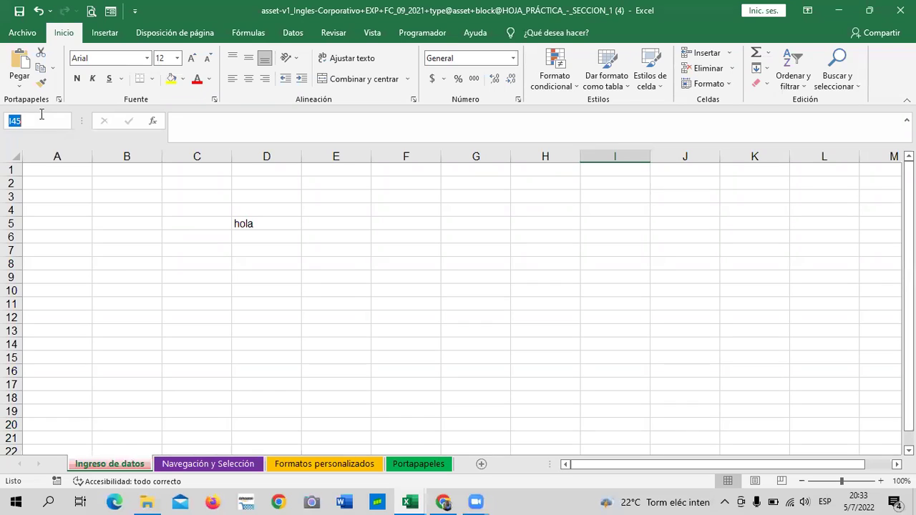
drag(96, 278, 100, 304)
click(45, 118)
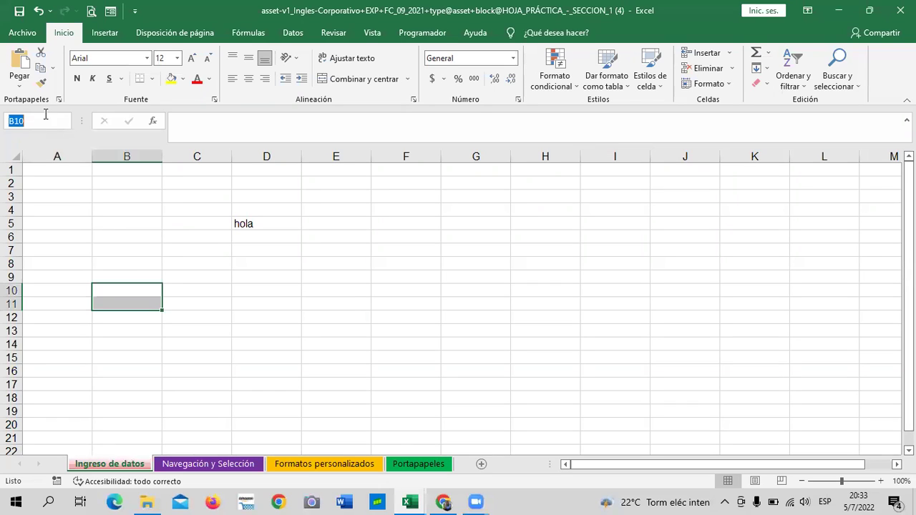
click(115, 230)
click(44, 118)
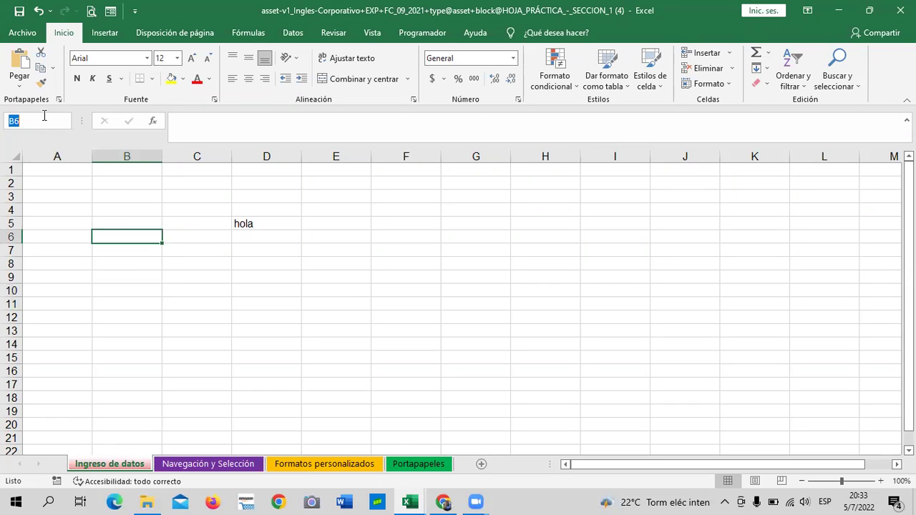
text(a)
key(Caps_Lock)
text(900)
text(00)
key(Return)
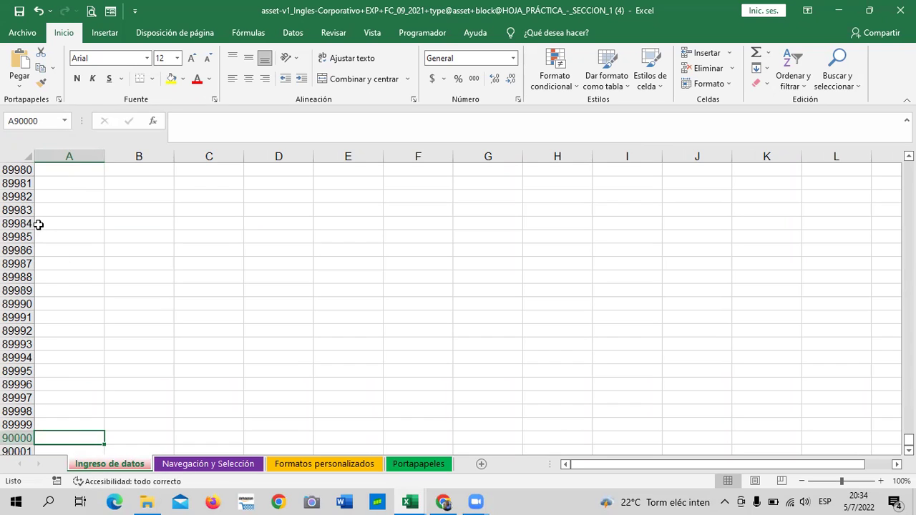
click(52, 120)
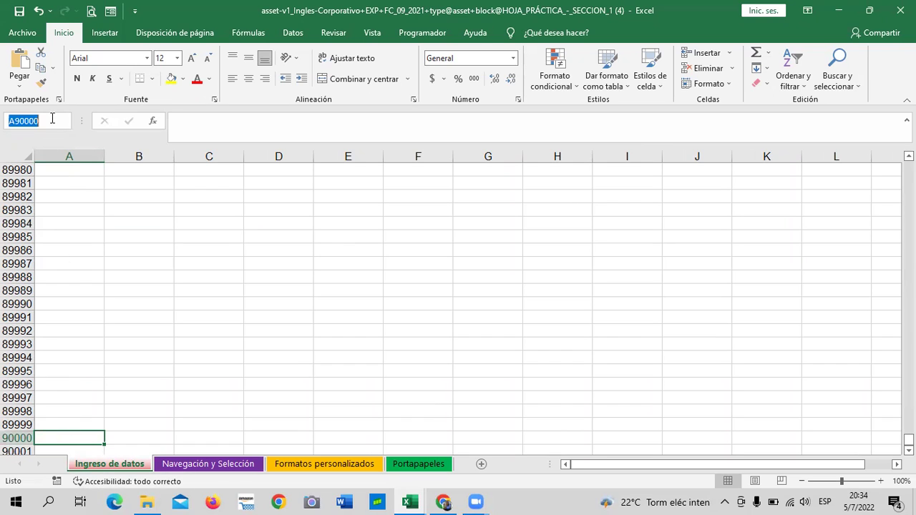
text(Z5)
text(0)
key(Return)
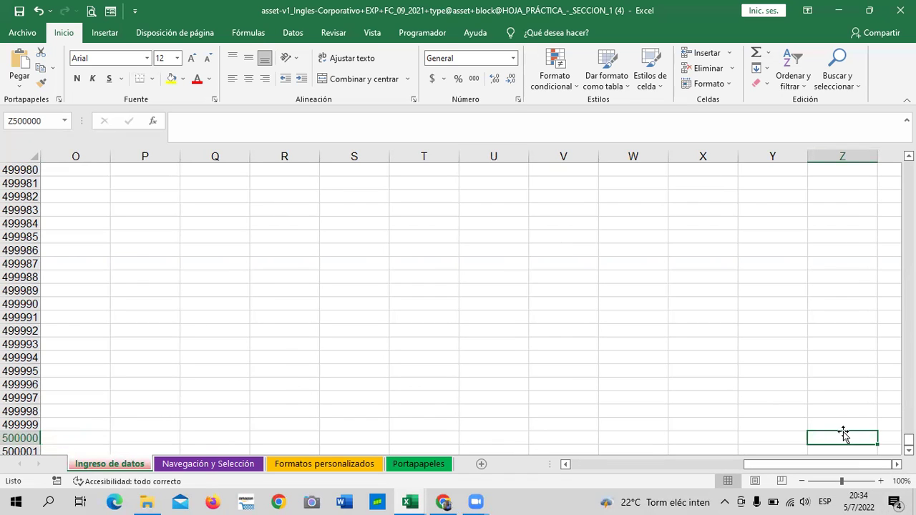
click(51, 119)
text(A)
text(1)
key(Return)
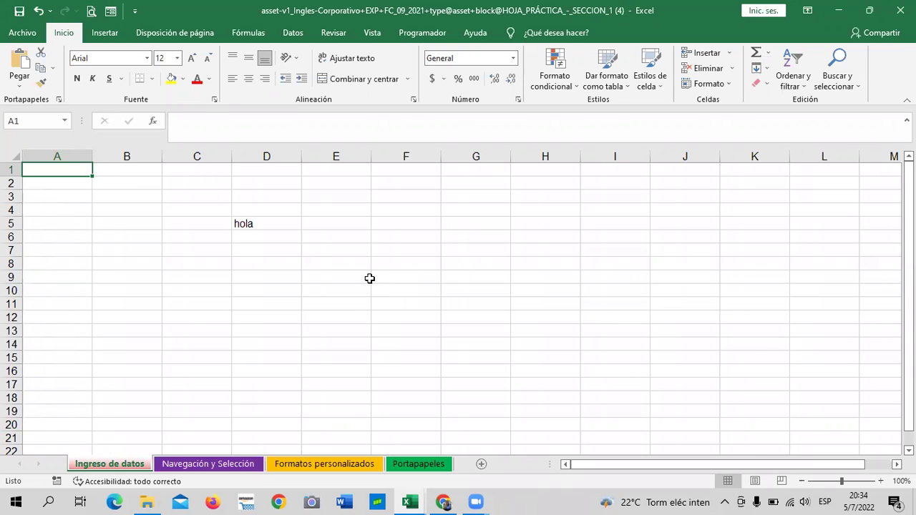
click(418, 250)
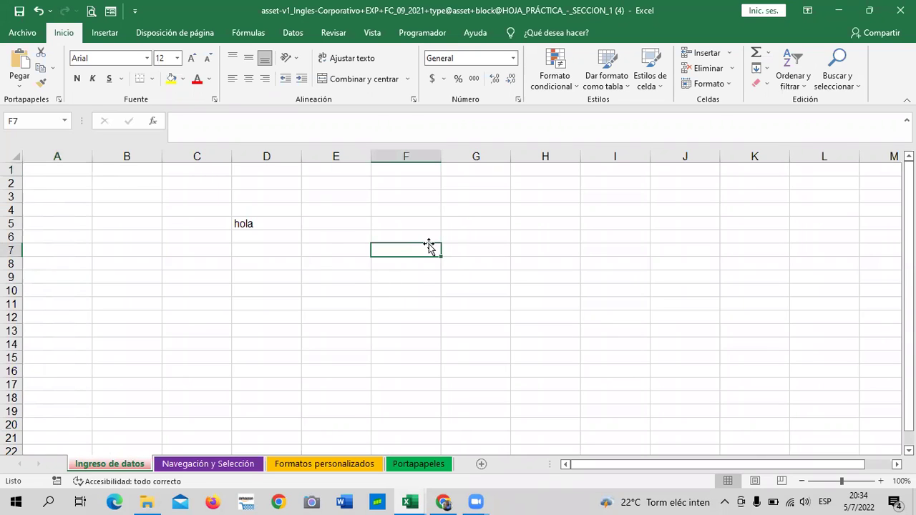
click(273, 219)
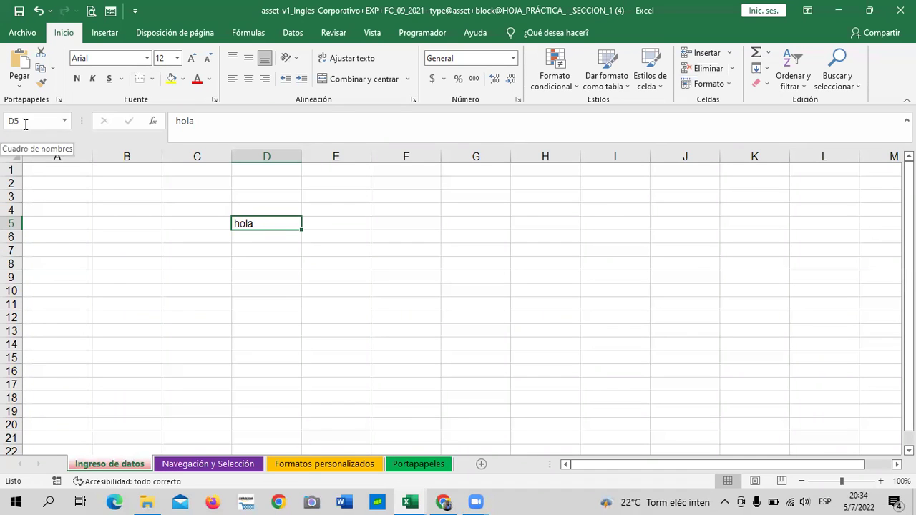
click(107, 246)
click(279, 224)
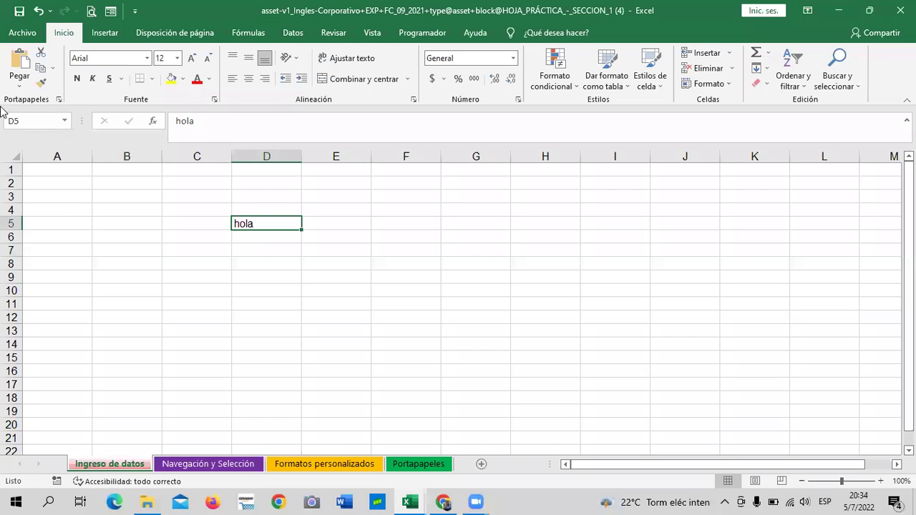
click(631, 214)
click(47, 120)
click(247, 222)
click(483, 206)
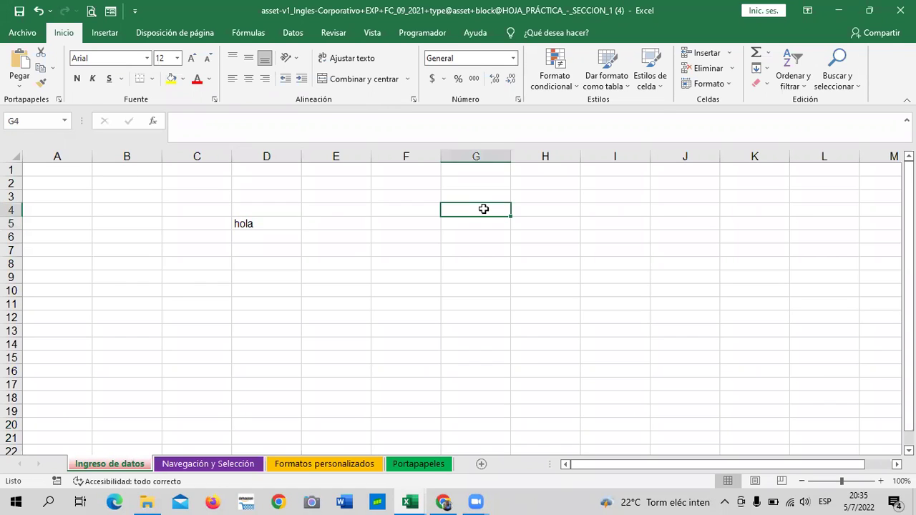
click(241, 223)
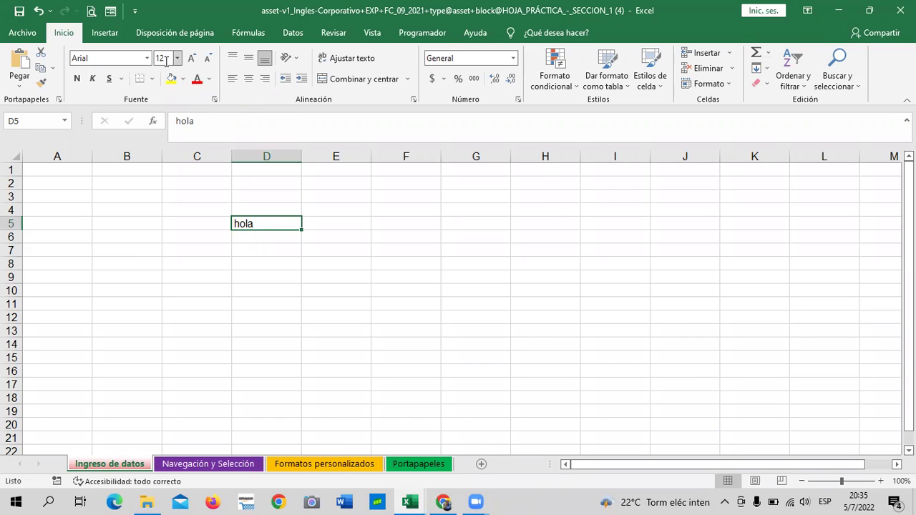
Step: Enlarge the font of hola in D5 step by step up to size 28
click(192, 58)
click(192, 58)
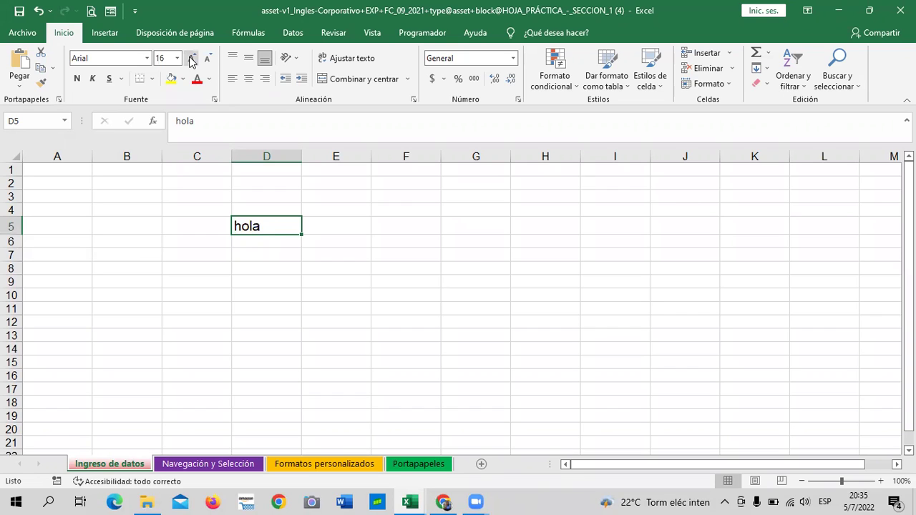
click(192, 58)
click(450, 257)
click(274, 231)
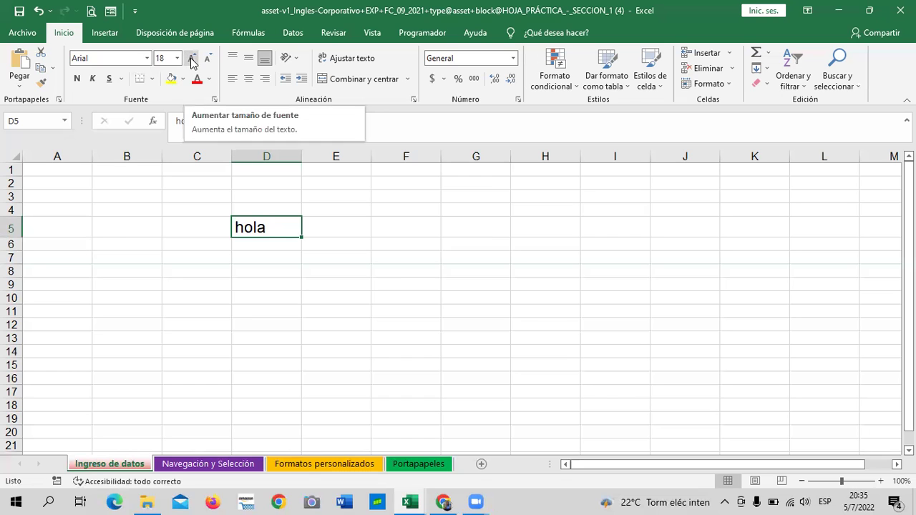
click(192, 59)
click(192, 58)
click(192, 59)
click(191, 59)
click(192, 58)
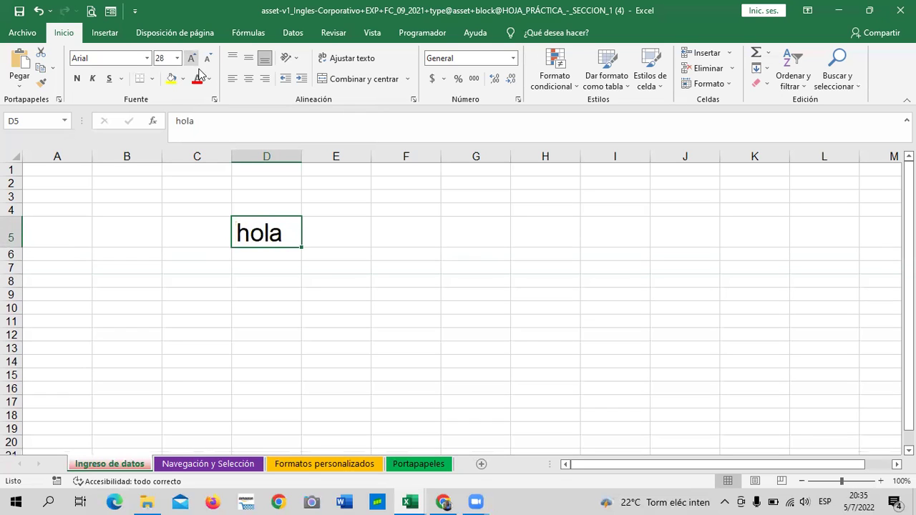
Step: Shrink the hola text in D5 back down to font size 11
click(351, 281)
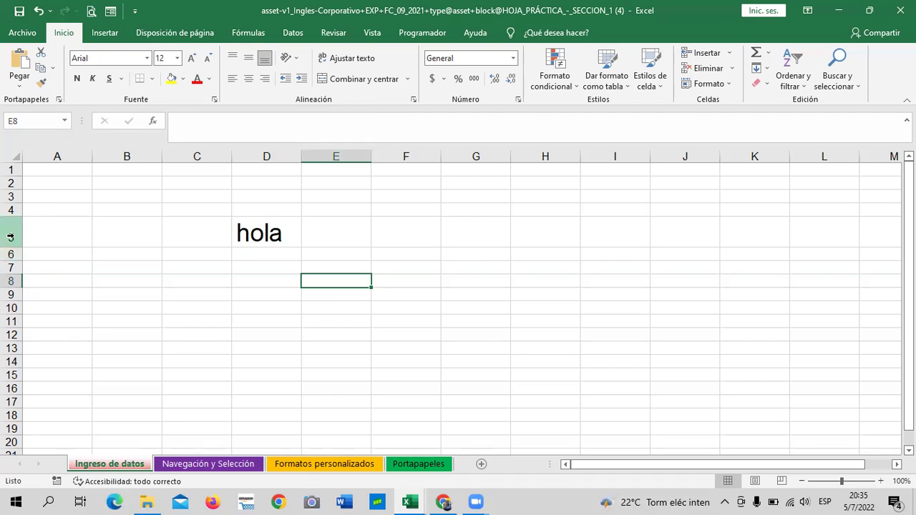
click(72, 310)
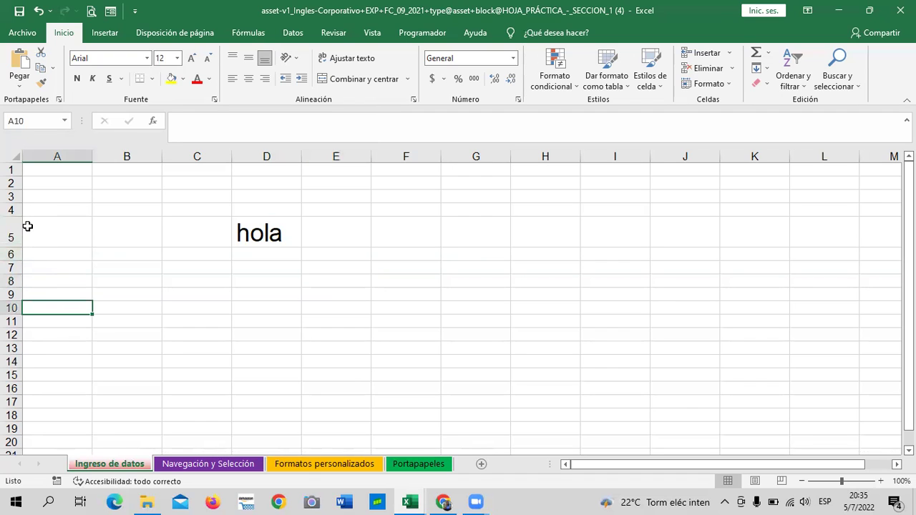
click(260, 230)
click(207, 58)
click(207, 58)
click(207, 58)
click(206, 58)
click(207, 58)
click(207, 58)
click(207, 58)
click(207, 58)
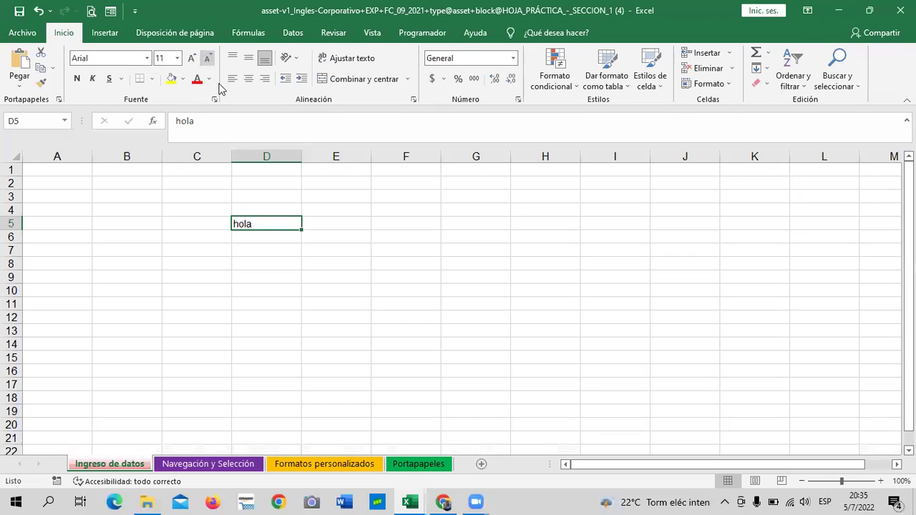
click(374, 332)
Step: Clear the word hola from cell D5
click(246, 225)
key(BackSpace)
click(407, 219)
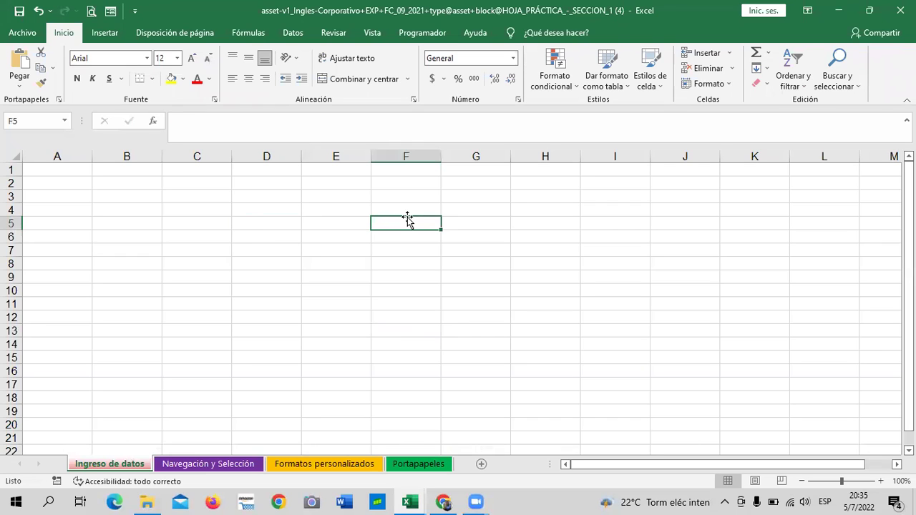
Step: Enter 'El Salvador, y Guatemala' in cell B2
click(123, 180)
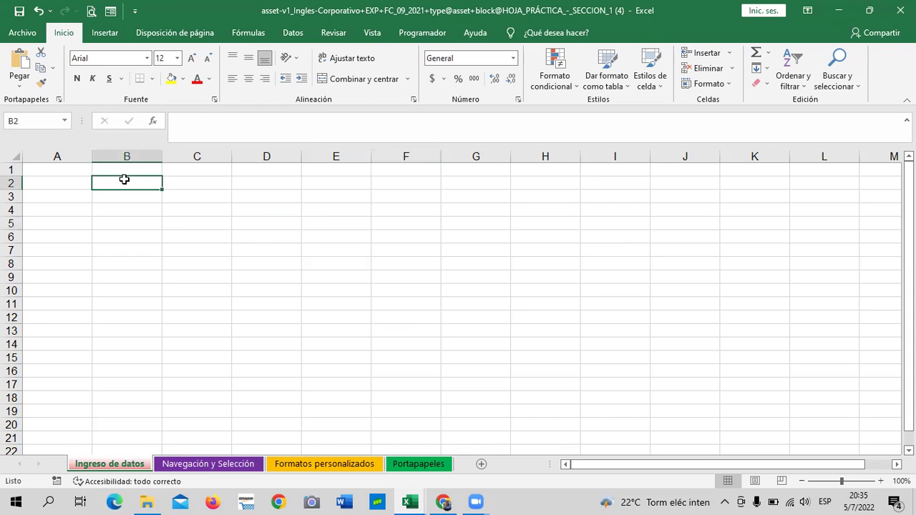
text(El)
key(Caps_Lock)
text(l)
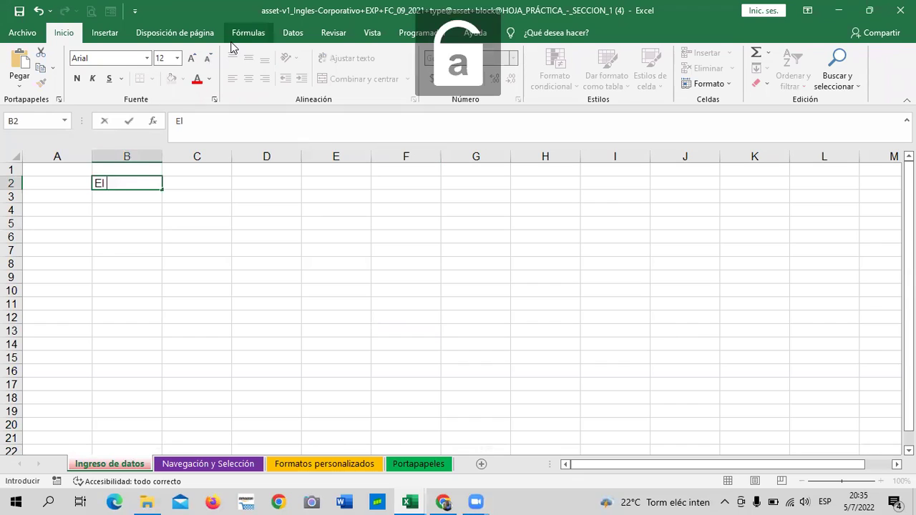
text( sa)
key(BackSpace)
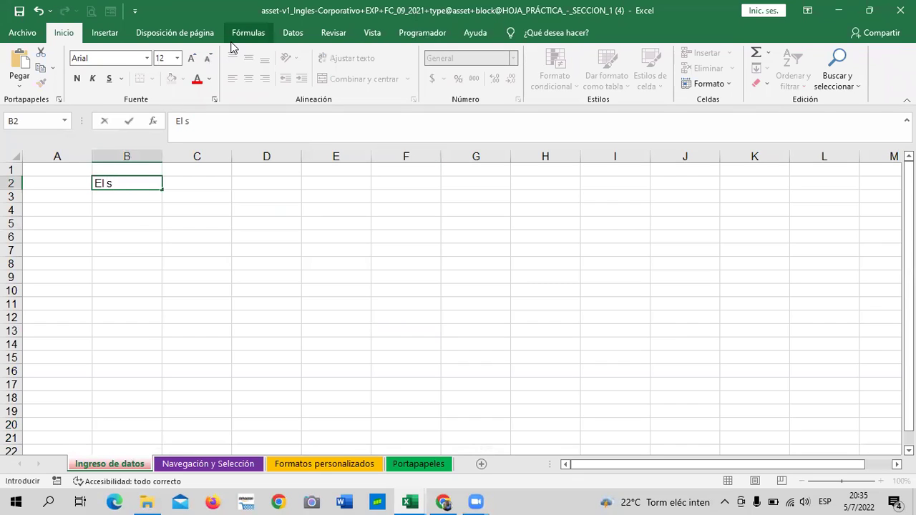
text(Salvador)
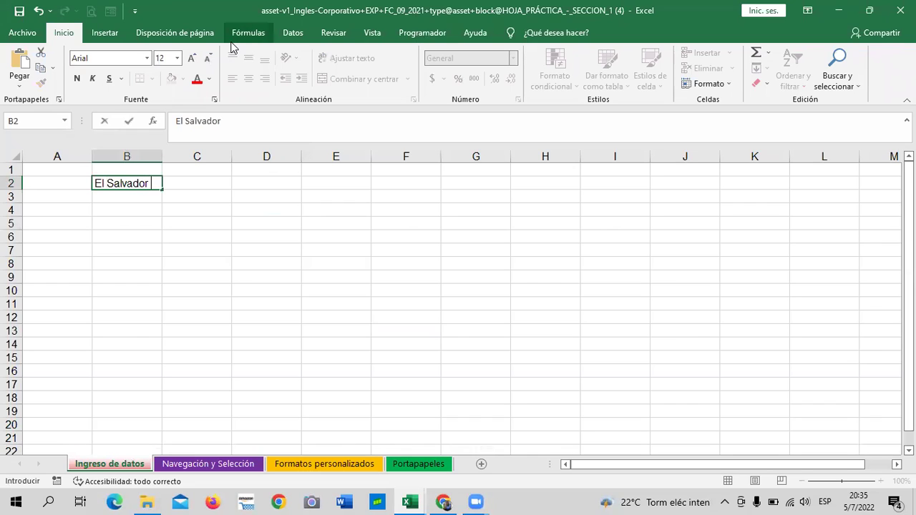
text(, y)
text( Guatema)
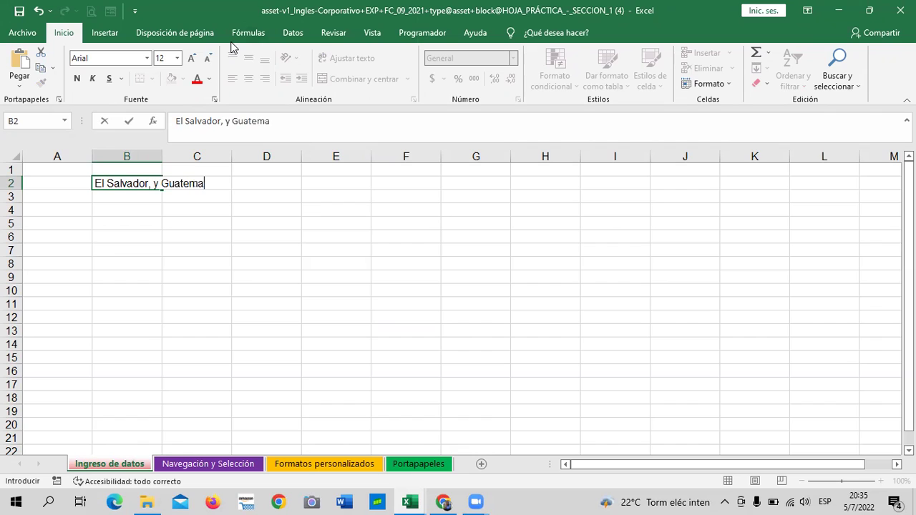
text(la)
key(Return)
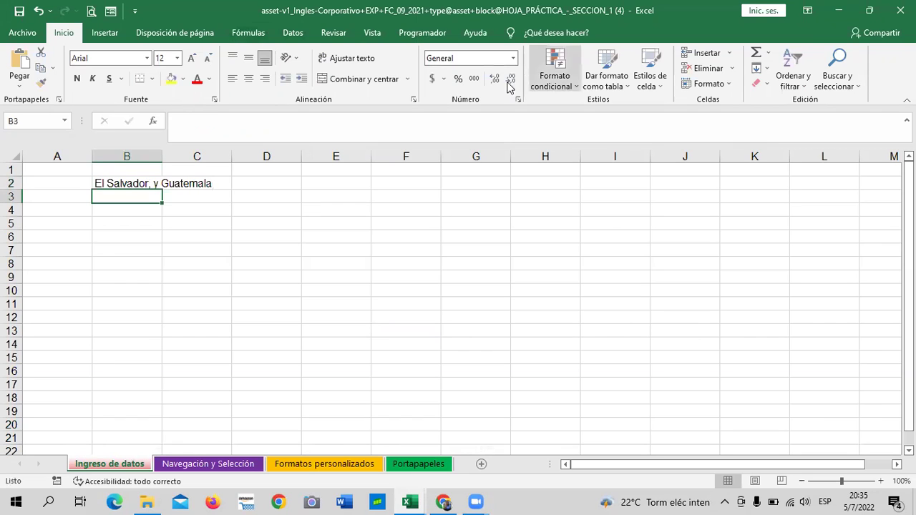
click(315, 266)
click(134, 181)
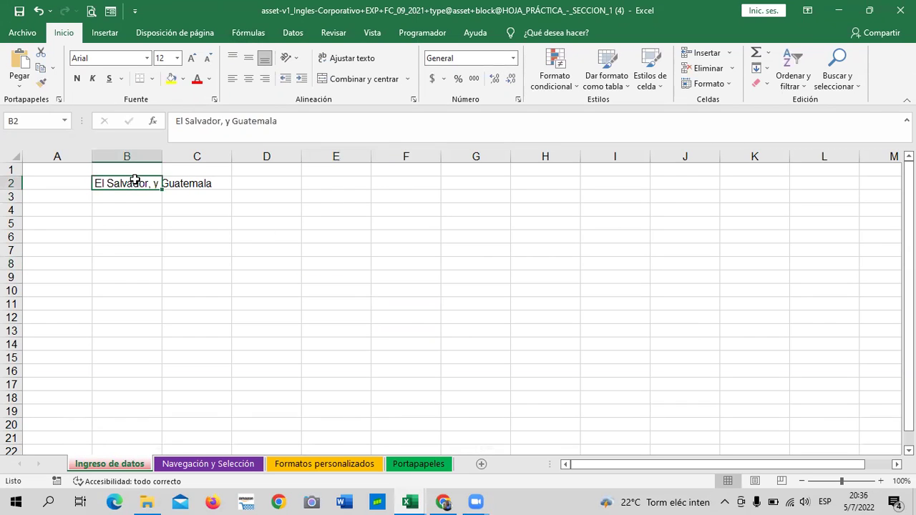
click(246, 207)
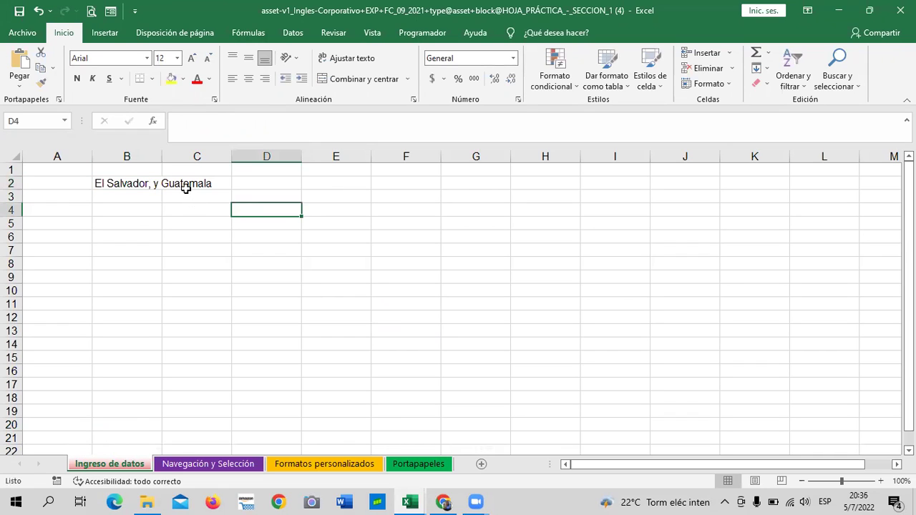
click(183, 183)
click(124, 177)
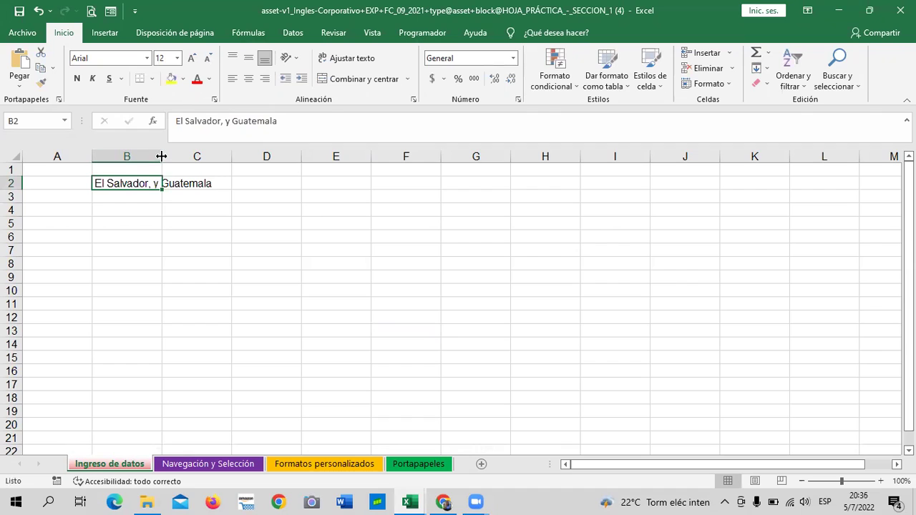
drag(163, 155, 163, 155)
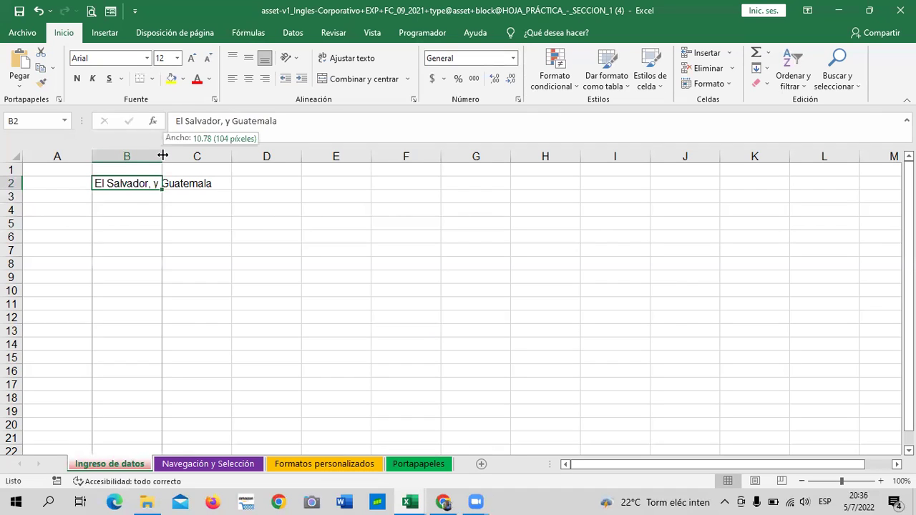
click(317, 289)
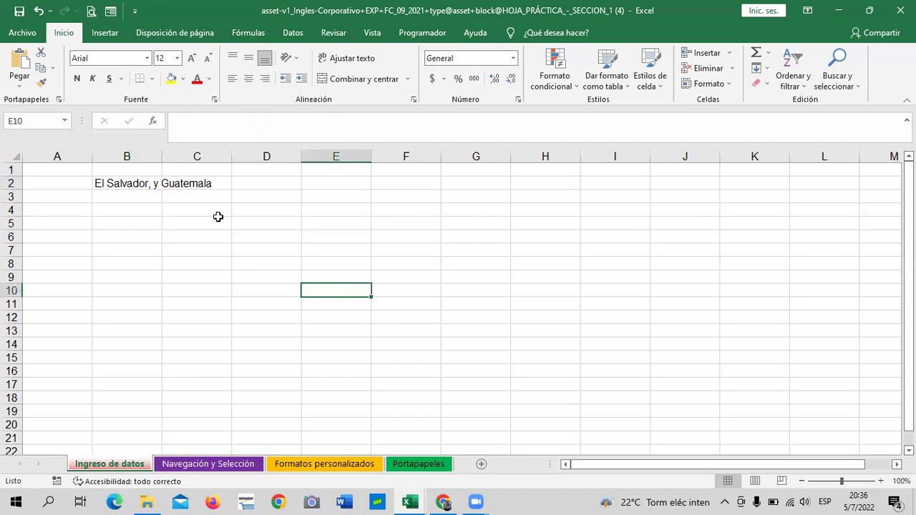
click(176, 255)
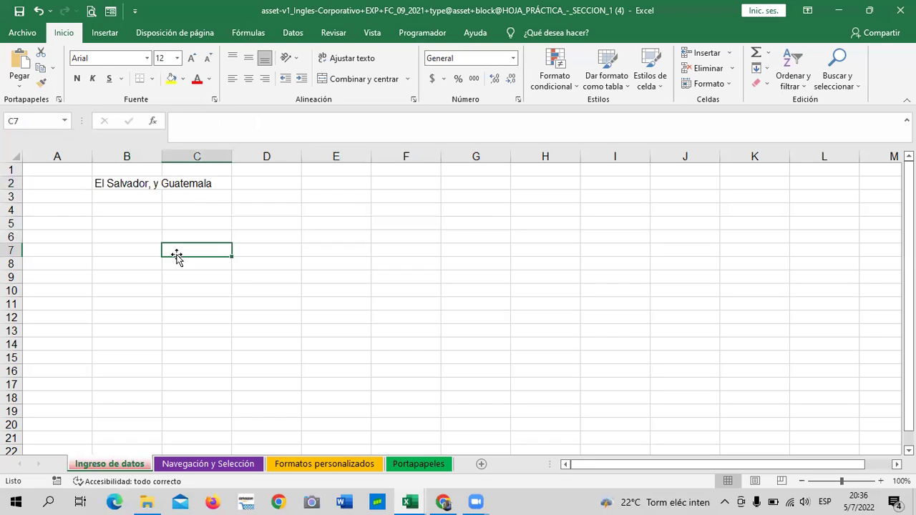
click(359, 276)
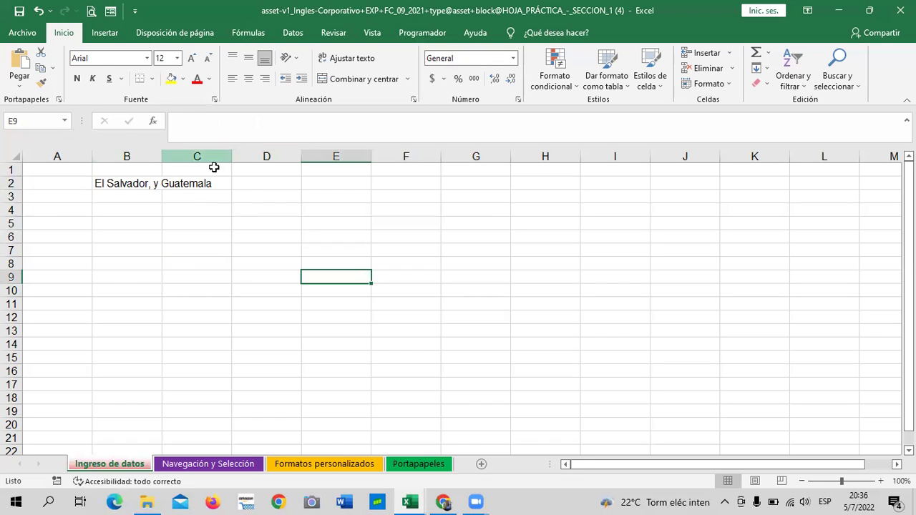
click(458, 239)
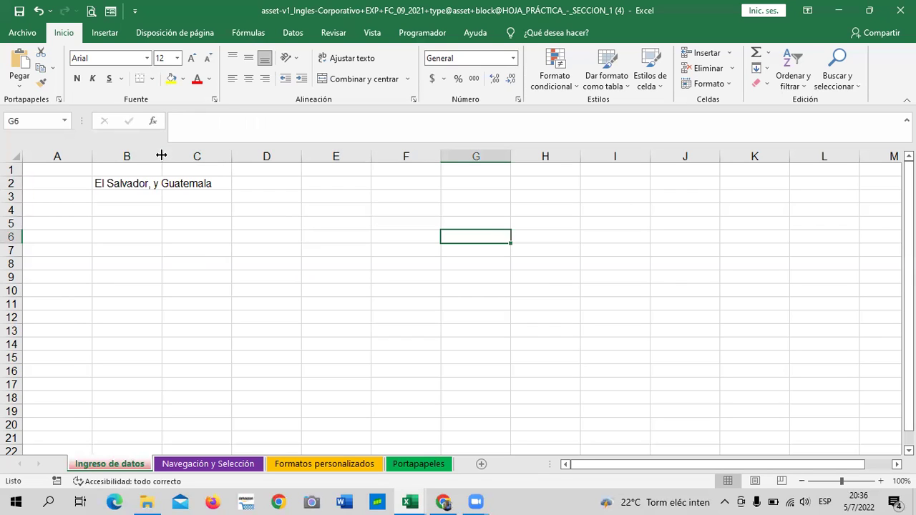
click(374, 212)
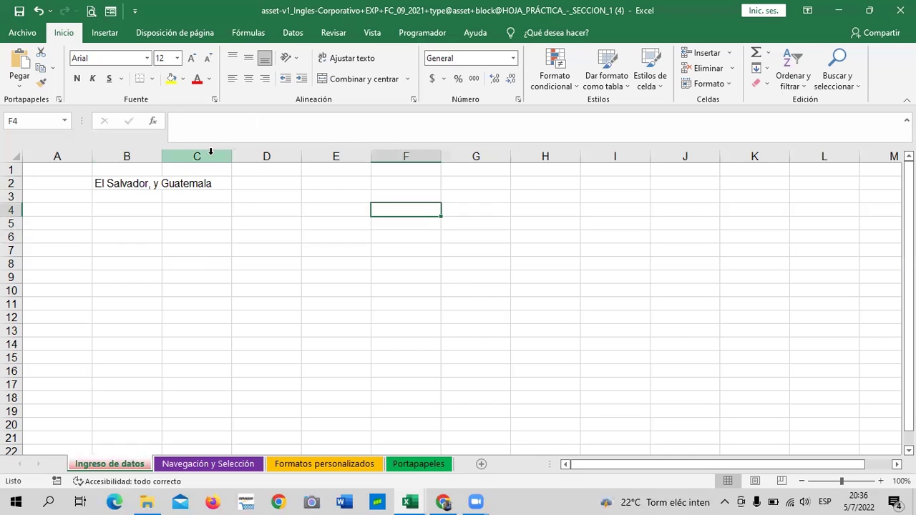
click(266, 330)
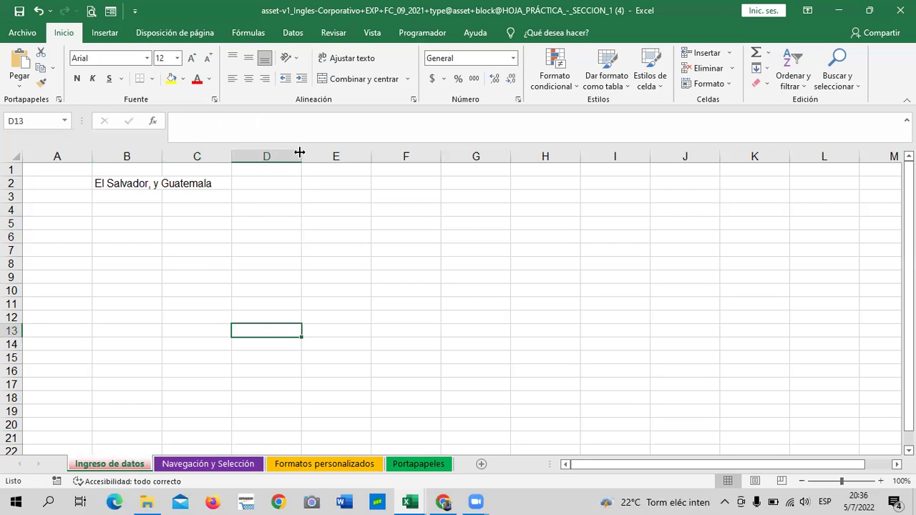
click(336, 247)
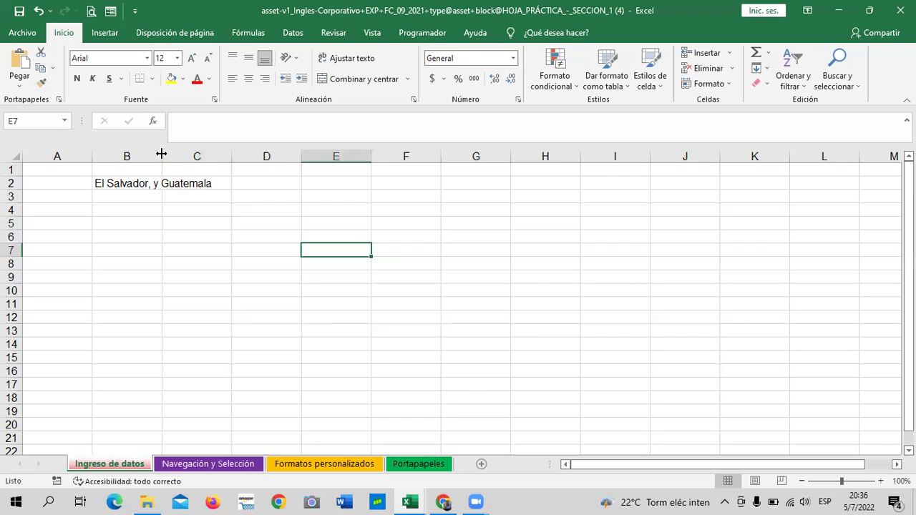
Step: Widen column B to 28.22 to fit the country text and narrow column C to 3.00
drag(159, 153, 159, 152)
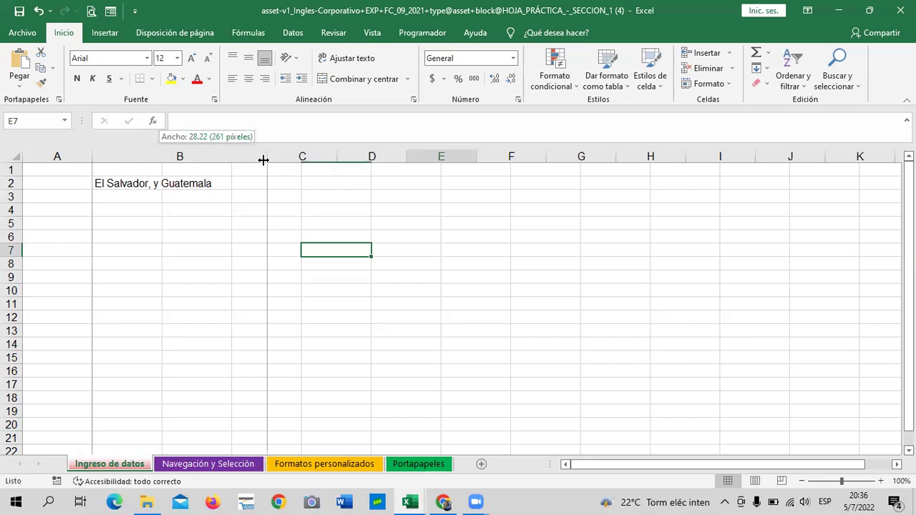
drag(159, 153, 266, 152)
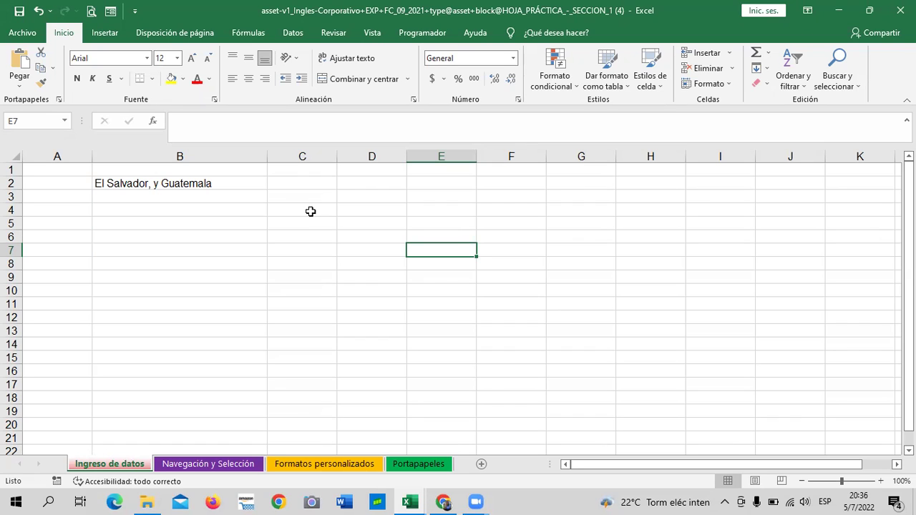
drag(336, 156, 291, 158)
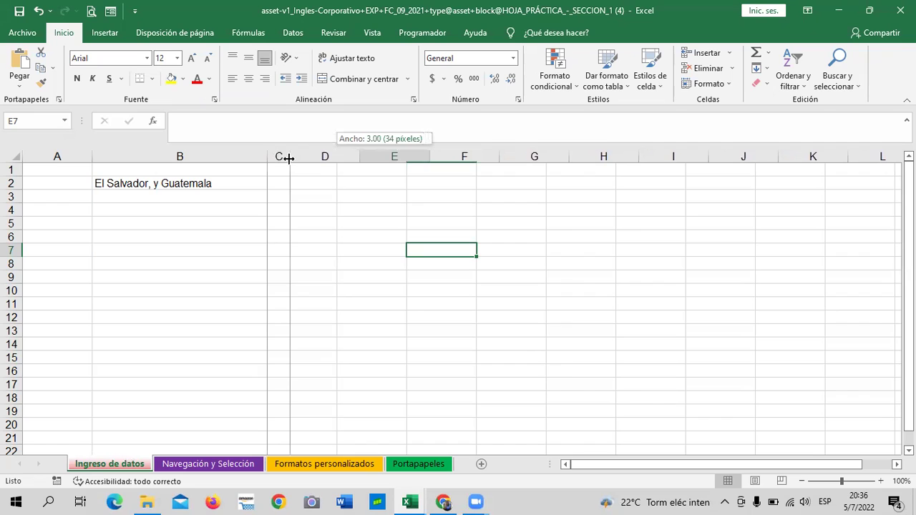
click(357, 273)
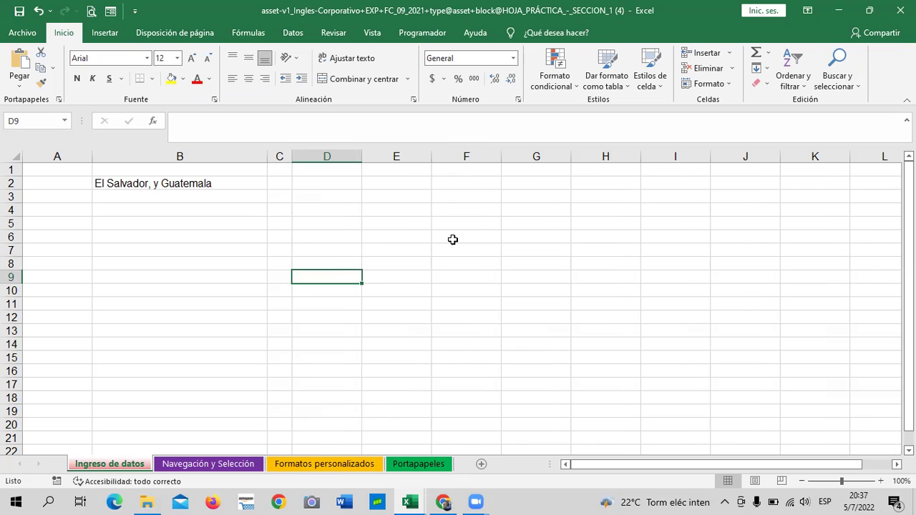
click(97, 261)
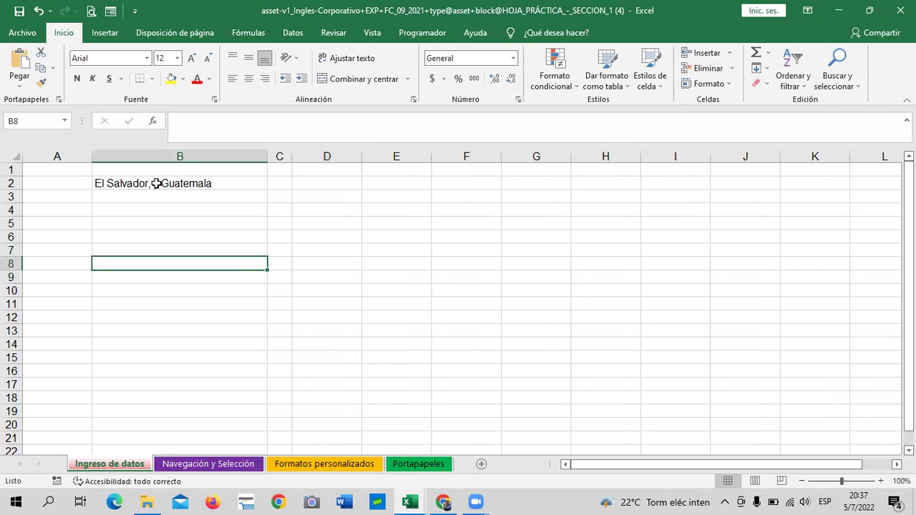
Step: Enter 7, 8 and 9 across cells D2, E2 and F2
click(280, 179)
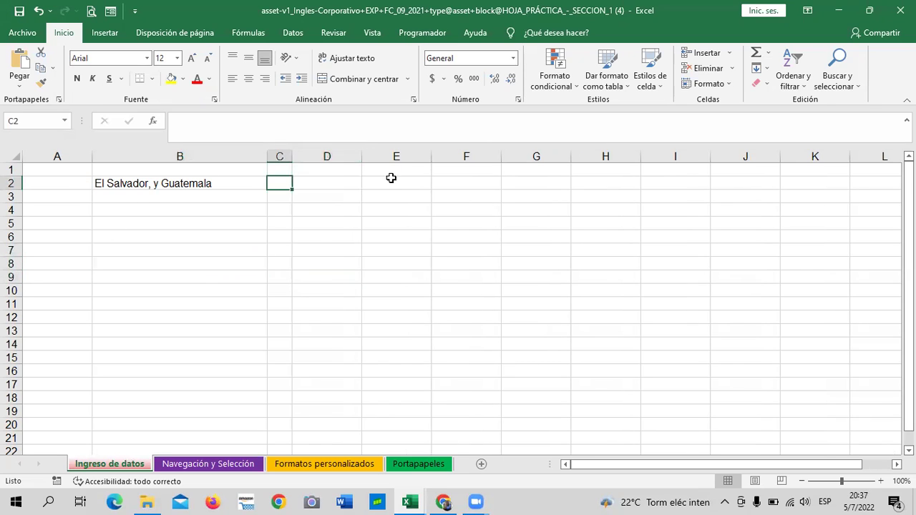
click(350, 182)
text(7)
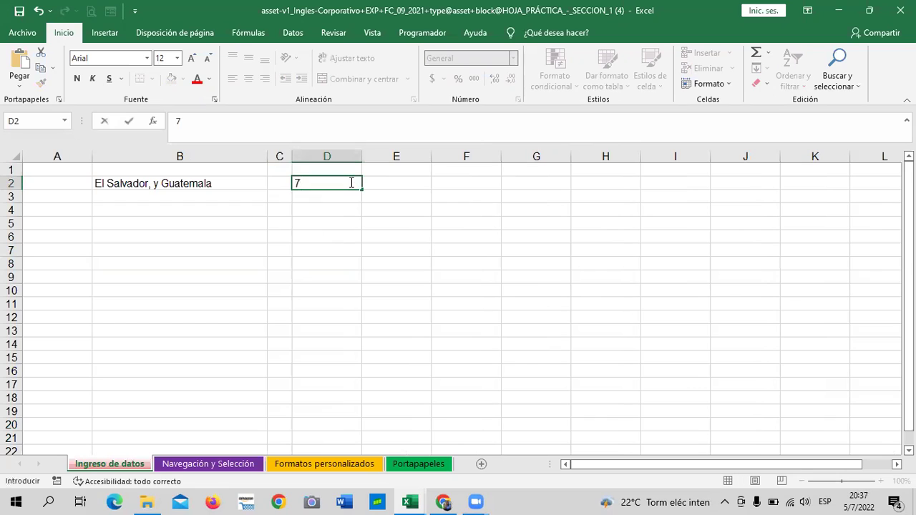
key(Tab)
text(8)
key(Tab)
text(9)
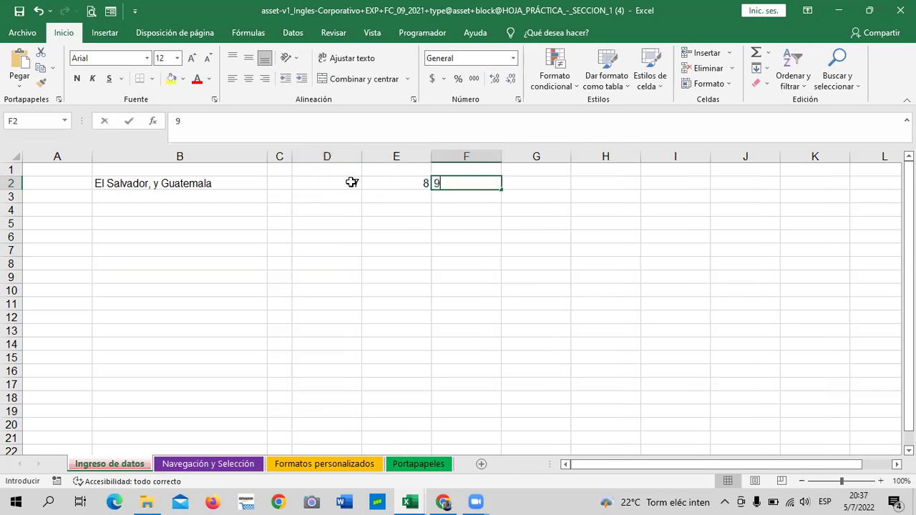
key(Tab)
Step: Check the values in D2, E2 and F2, then move the active cell to F13
click(322, 183)
click(404, 181)
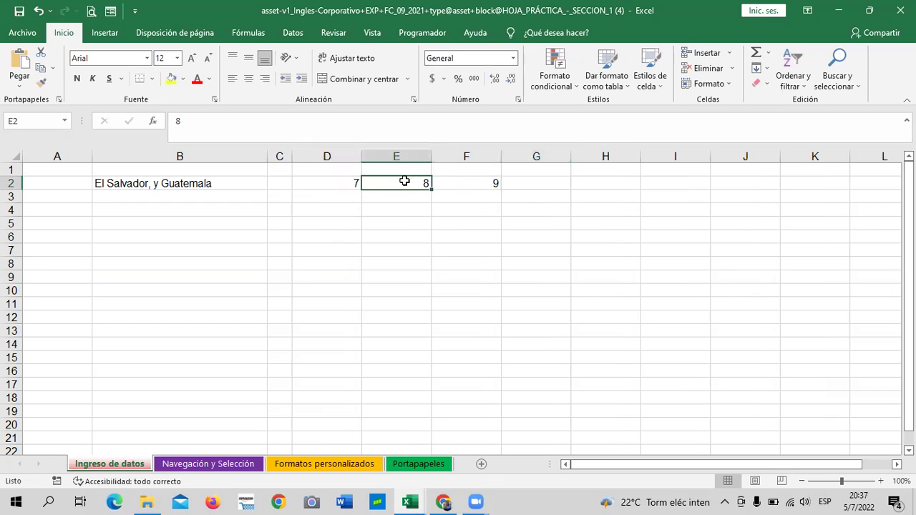
click(460, 181)
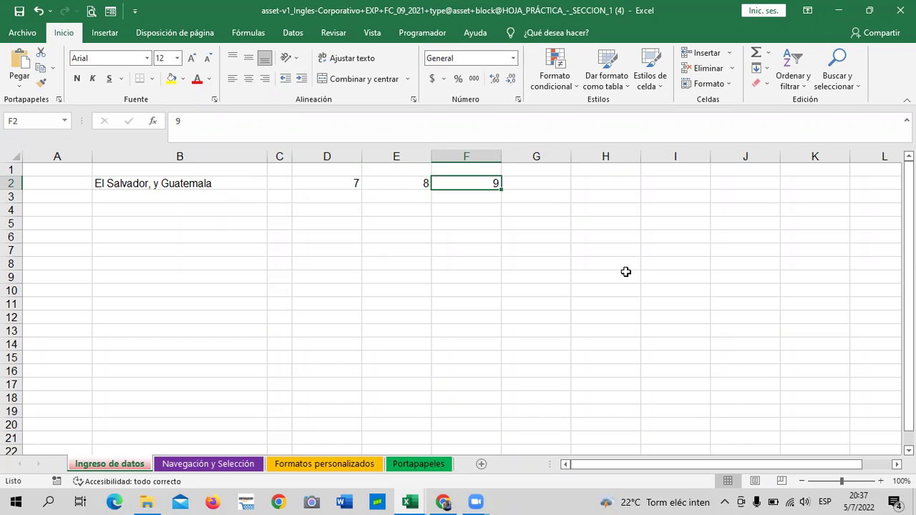
click(261, 302)
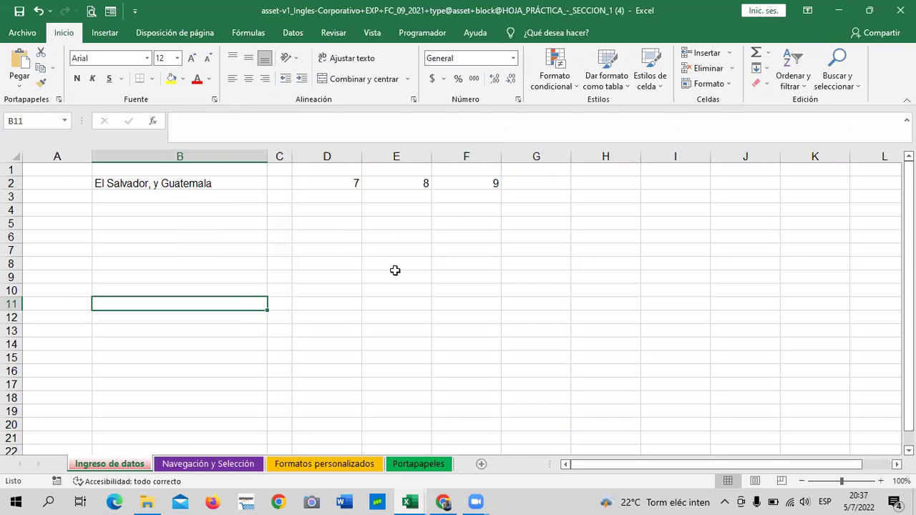
key(Right)
key(Right)
key(Right)
key(Down)
key(Down)
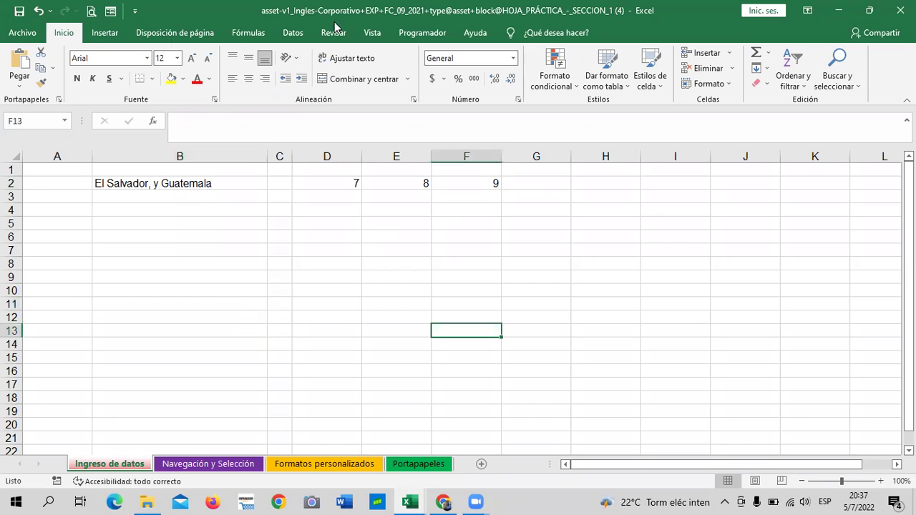
click(175, 34)
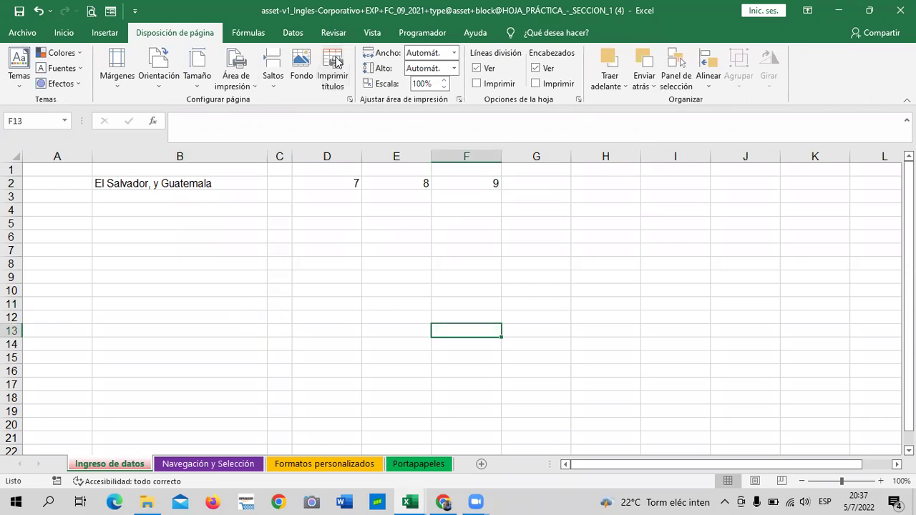
click(192, 91)
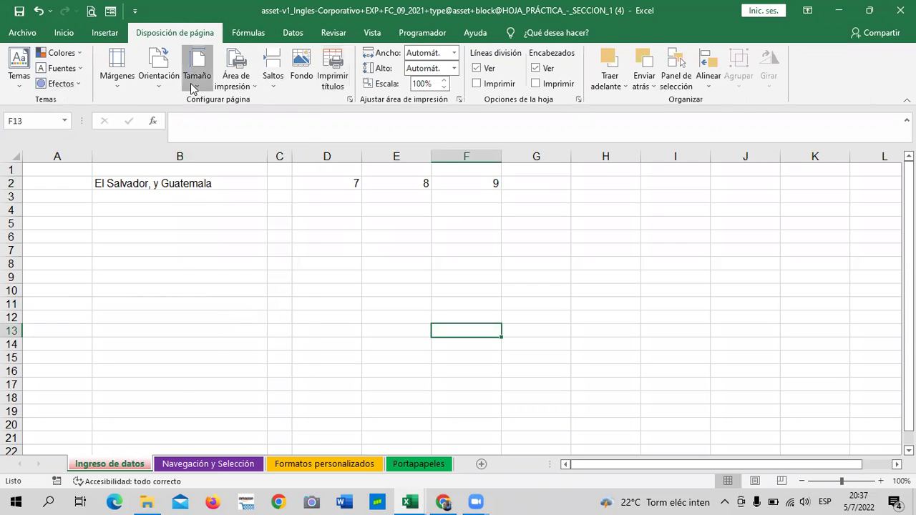
click(206, 107)
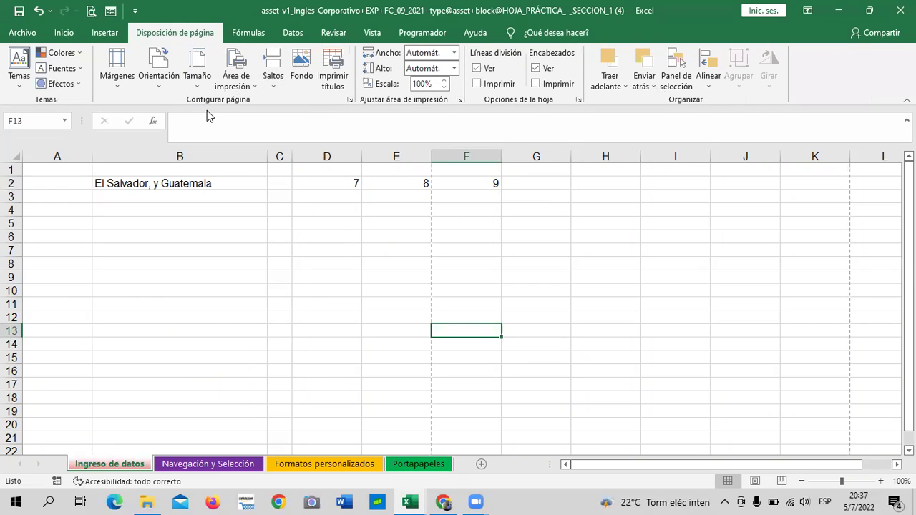
click(150, 76)
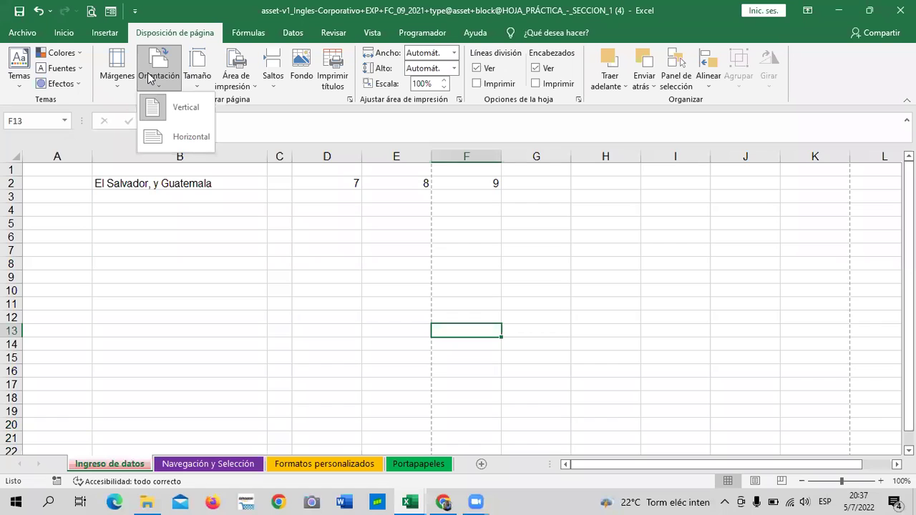
click(174, 136)
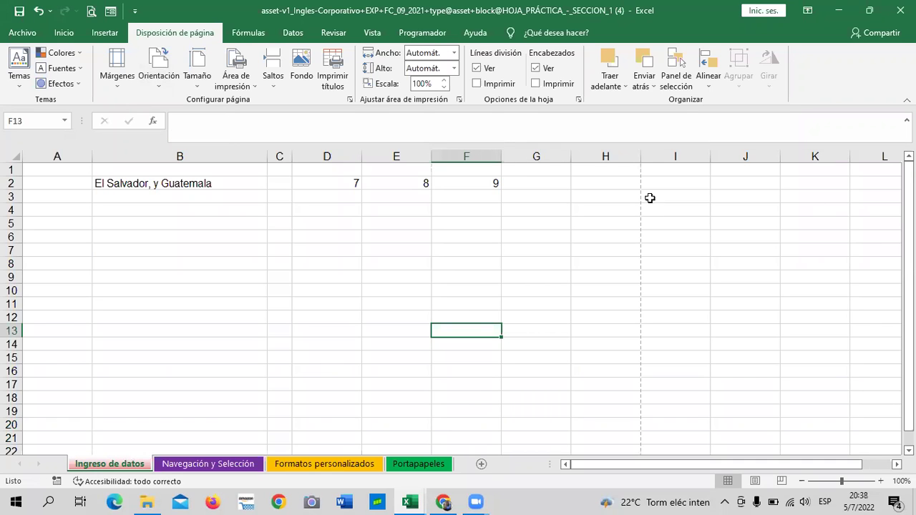
scroll(671, 254, down, 5)
scroll(680, 301, down, 6)
scroll(671, 323, up, 2)
scroll(644, 300, up, 9)
scroll(675, 262, down, 5)
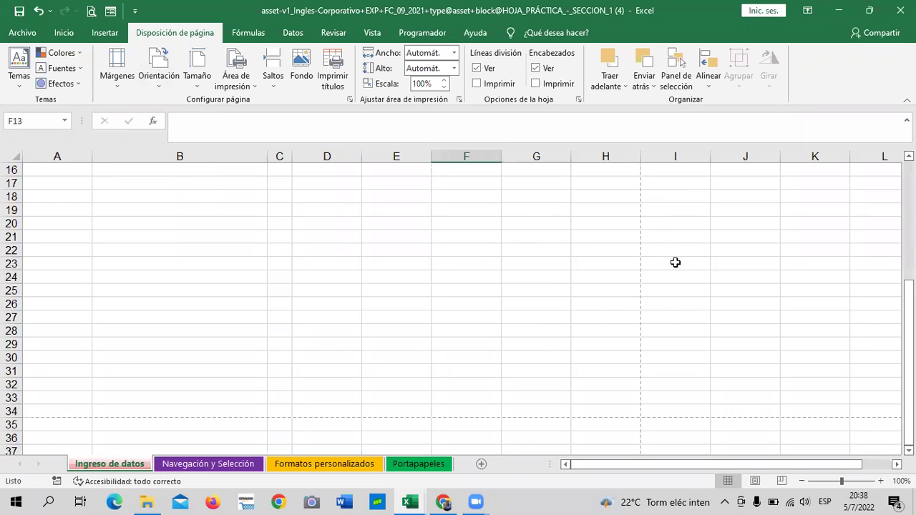
scroll(677, 292, down, 4)
scroll(694, 306, up, 9)
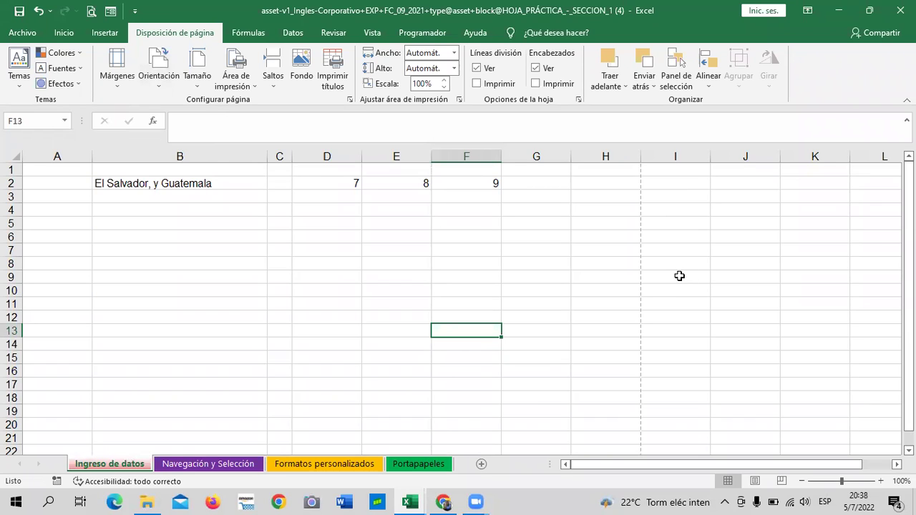
click(163, 83)
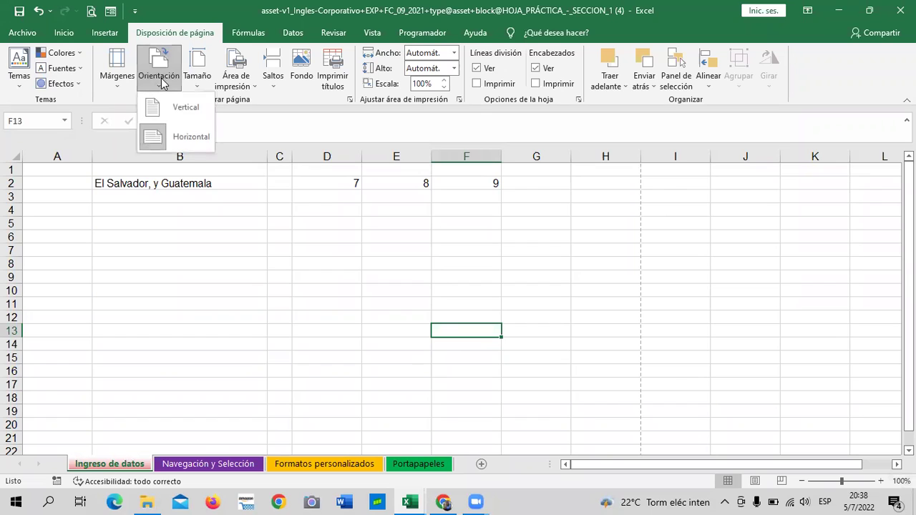
click(795, 299)
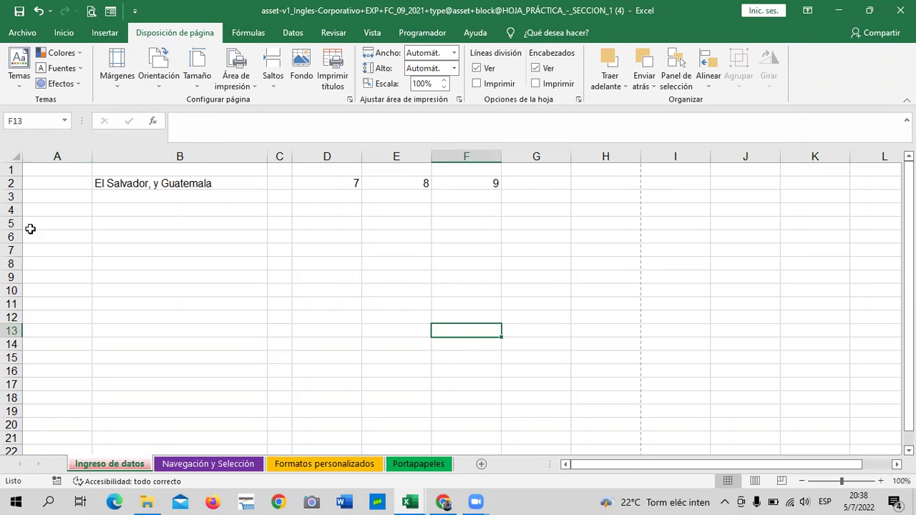
click(601, 171)
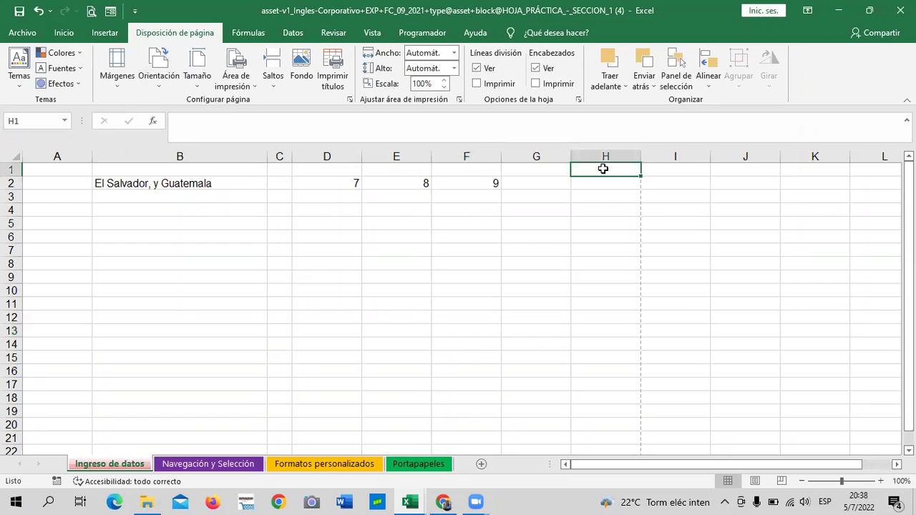
click(668, 171)
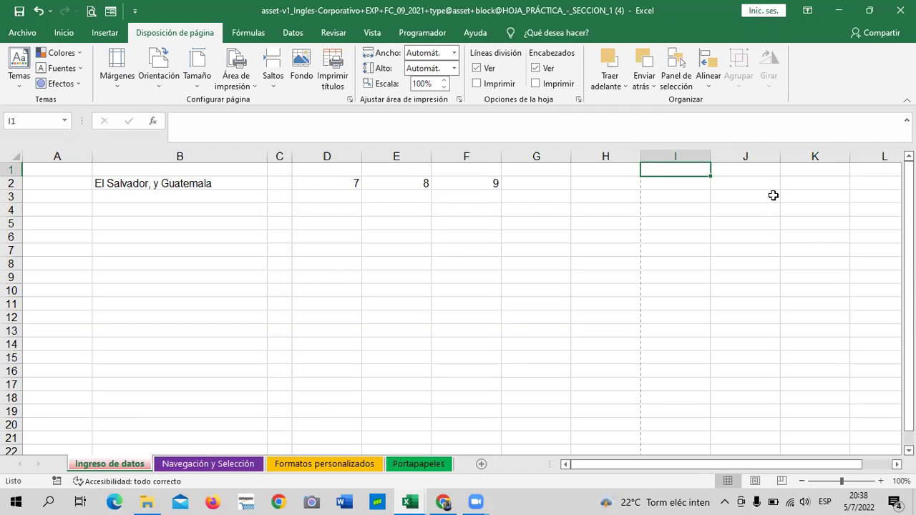
click(113, 86)
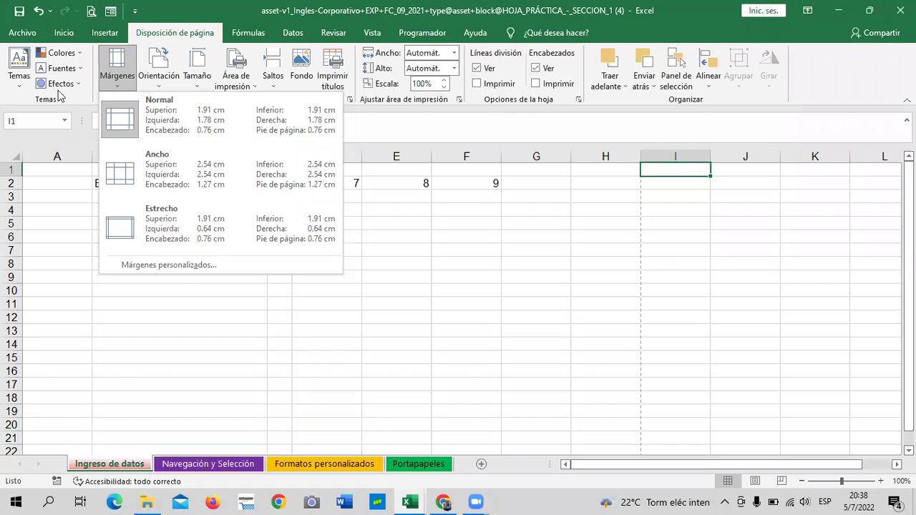
click(153, 231)
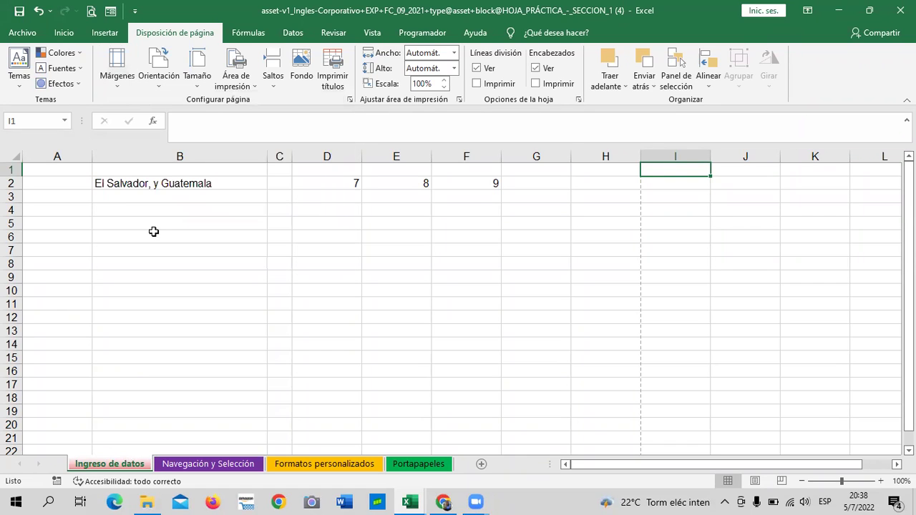
click(442, 312)
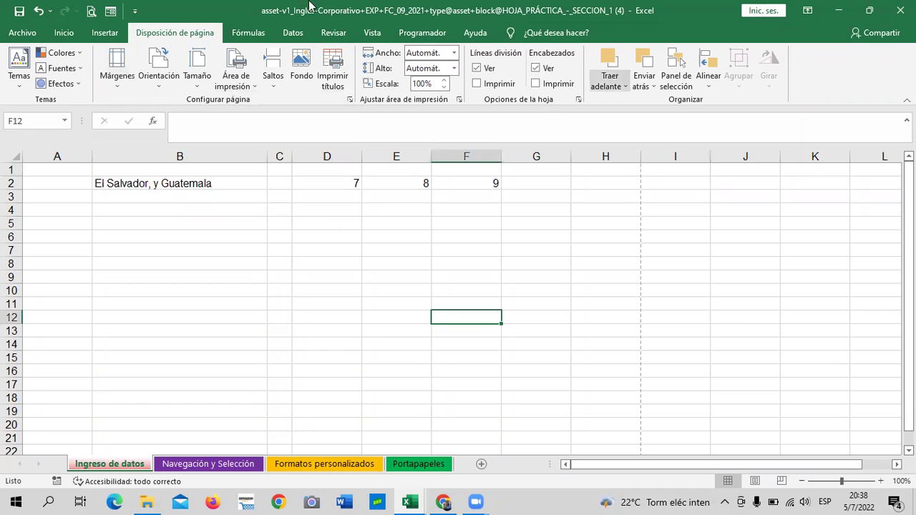
scroll(389, 261, down, 5)
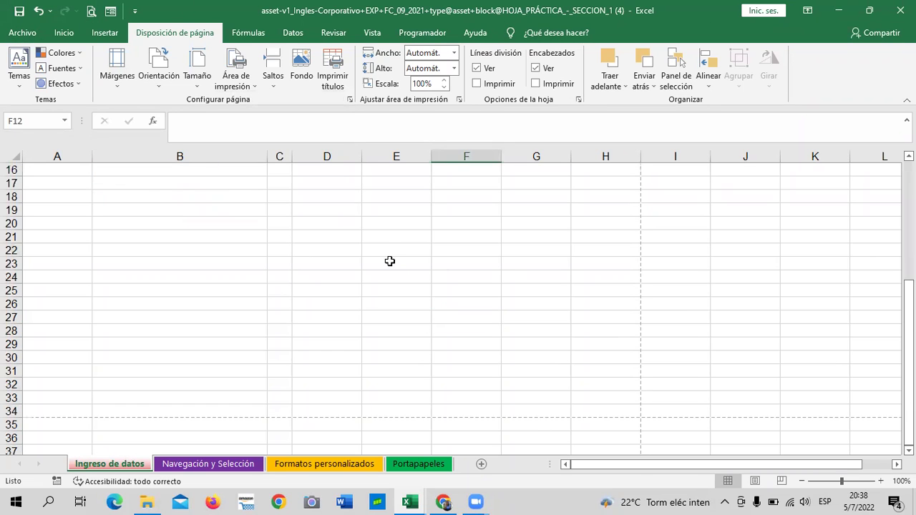
scroll(389, 261, down, 4)
scroll(389, 263, up, 9)
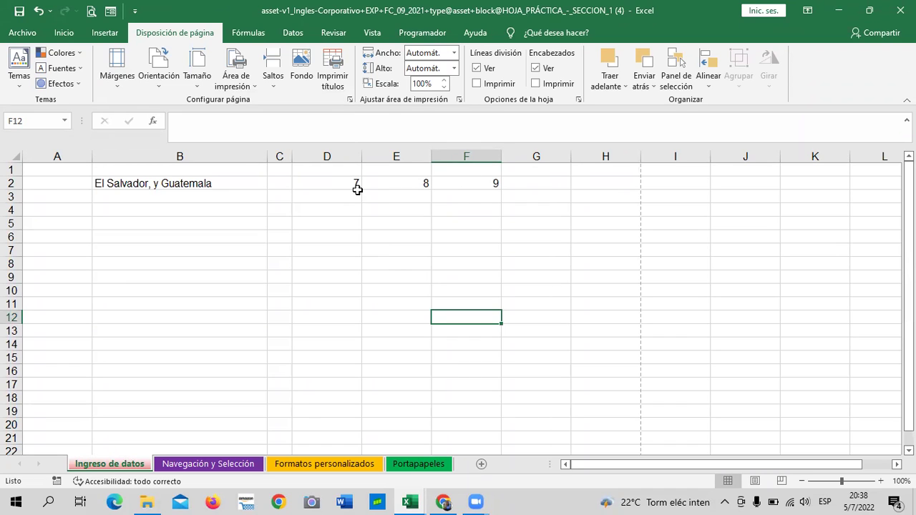
Step: Narrow columns D, E, F and G to slim widths matching the single-digit values
mouse_move(361, 156)
mouse_down()
mouse_move(308, 156)
mouse_move(319, 156)
mouse_up()
drag(383, 153, 349, 155)
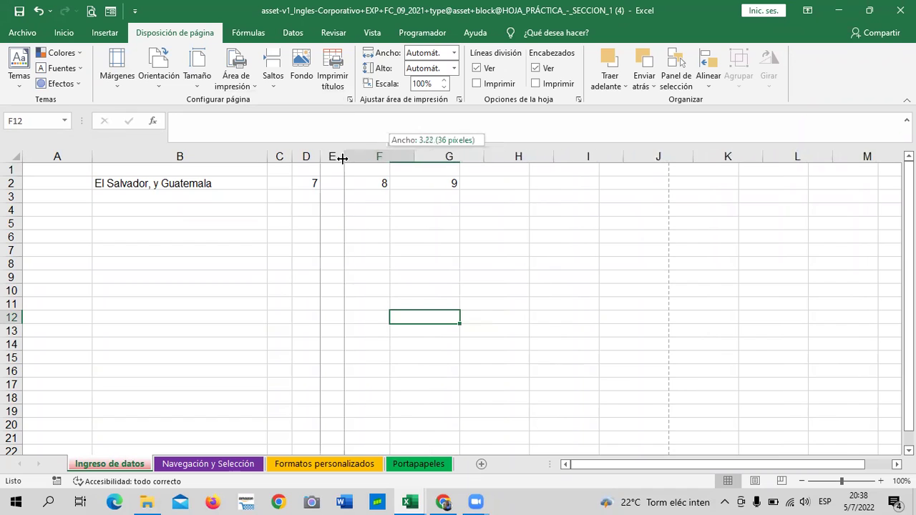
drag(420, 155, 375, 156)
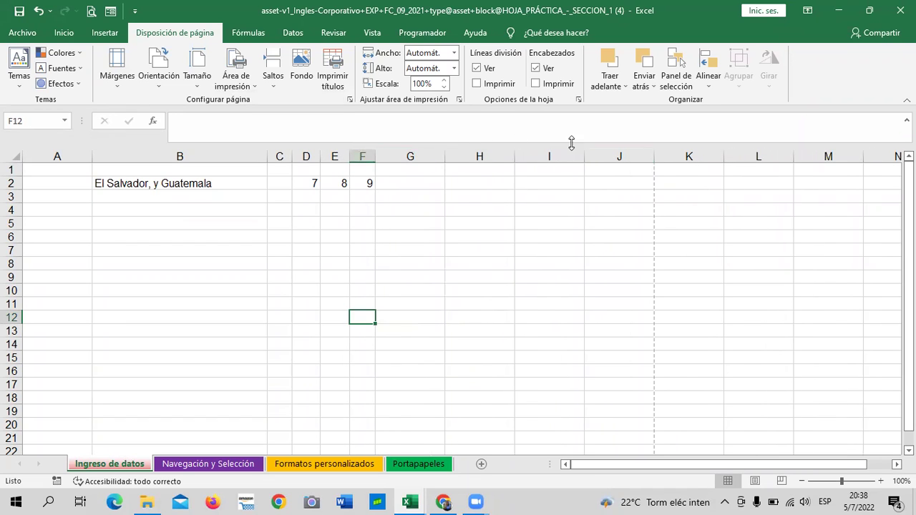
drag(438, 156, 406, 155)
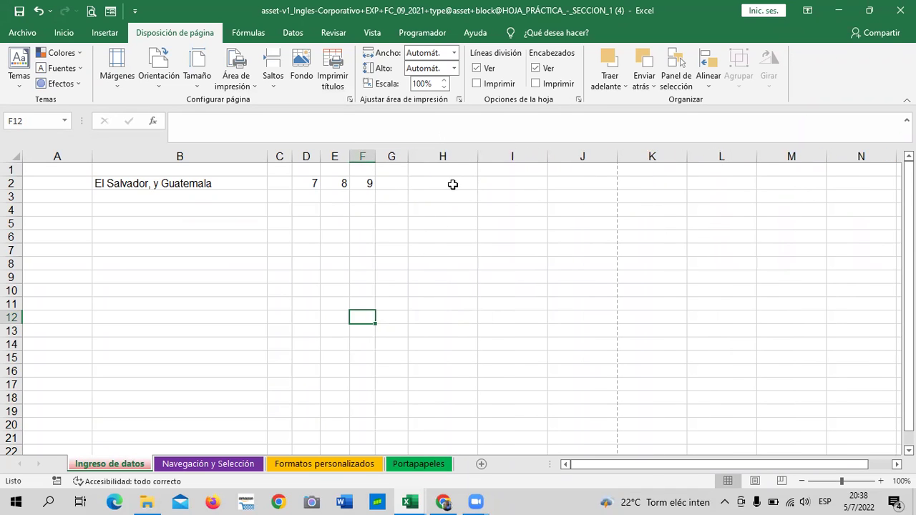
click(423, 166)
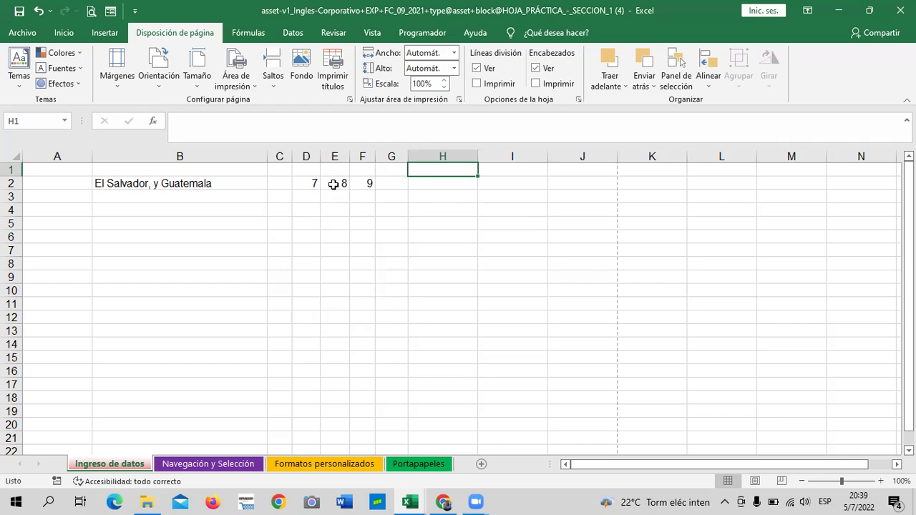
Step: Enter 10 in cell H2 after the 7, 8 and 9
click(333, 184)
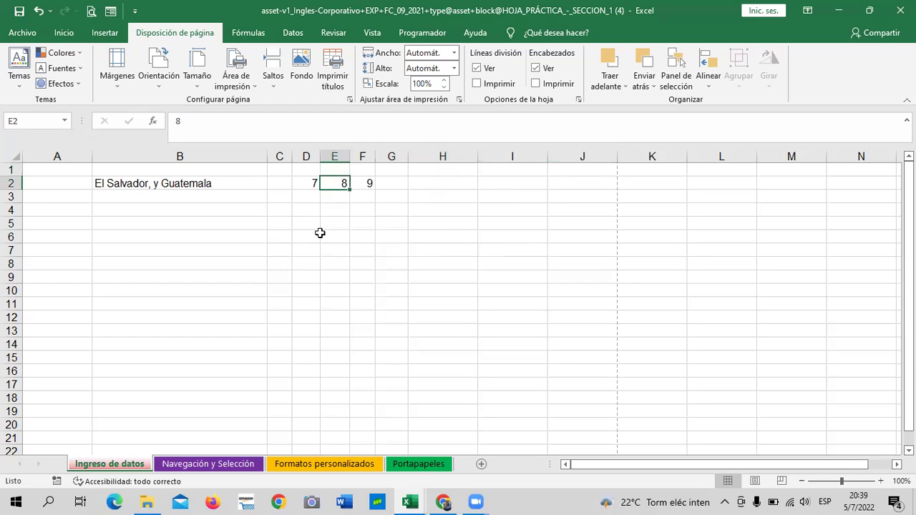
click(314, 182)
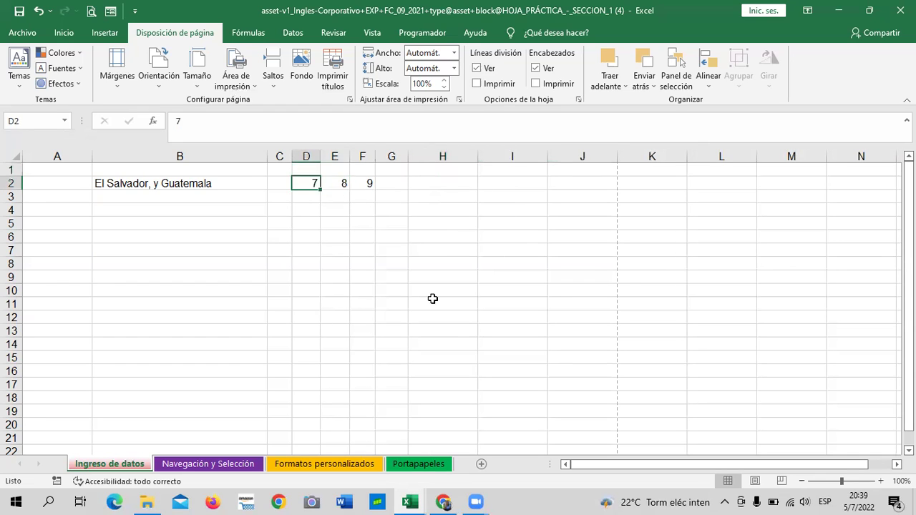
click(434, 301)
click(443, 183)
text(10)
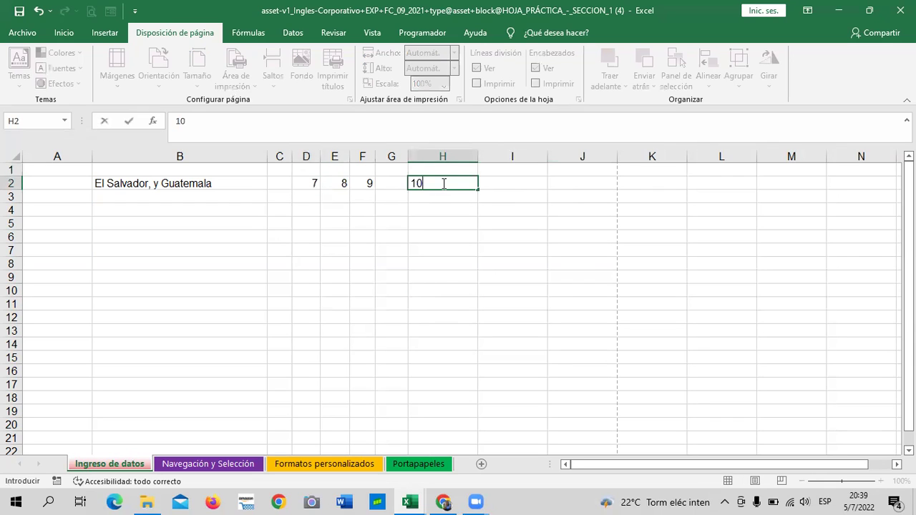
key(Tab)
Step: Recheck H2, then select H1, C1, D1, D2, C1 and H9
click(433, 182)
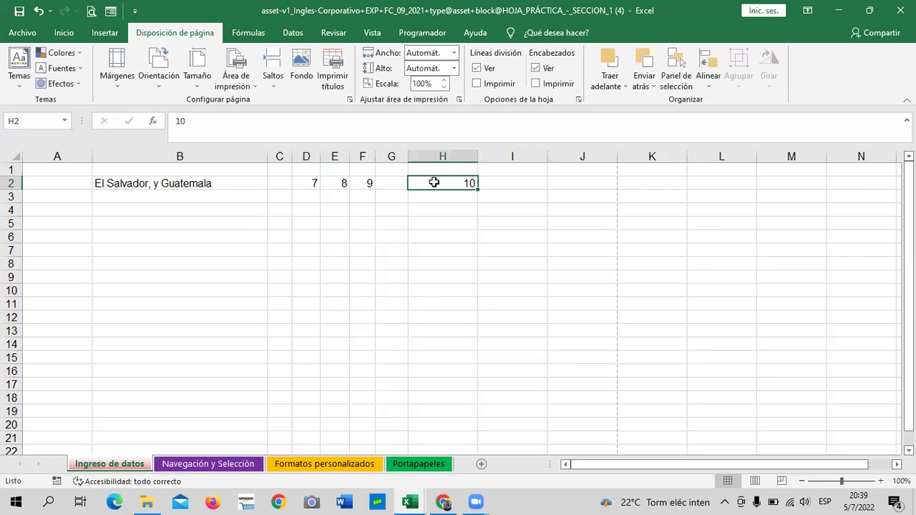
click(434, 167)
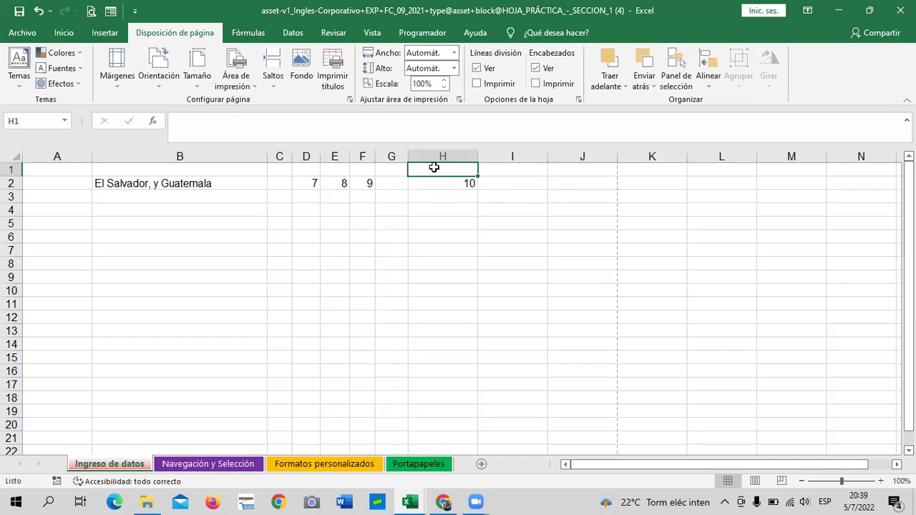
click(286, 170)
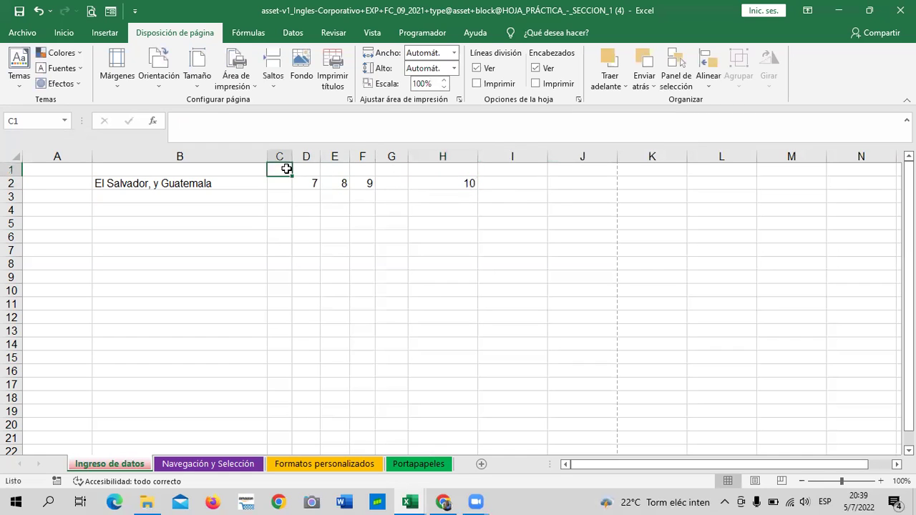
click(318, 170)
click(315, 182)
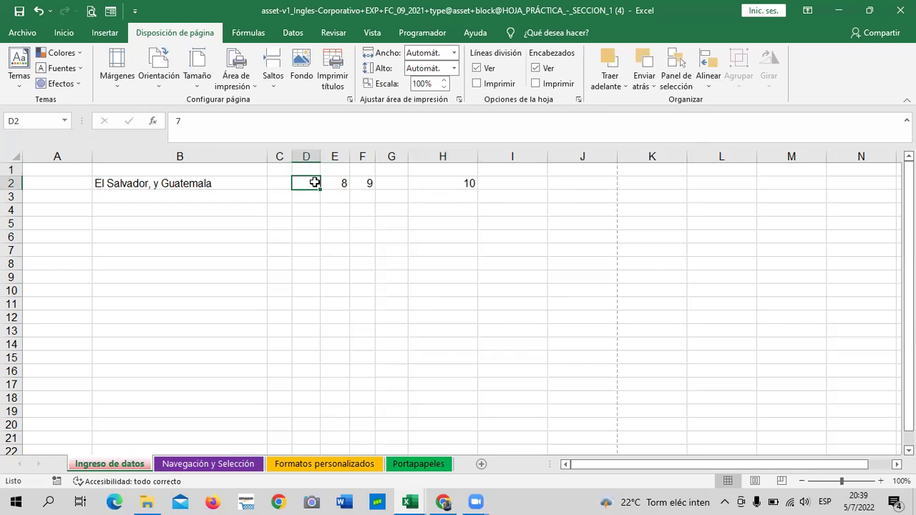
click(279, 168)
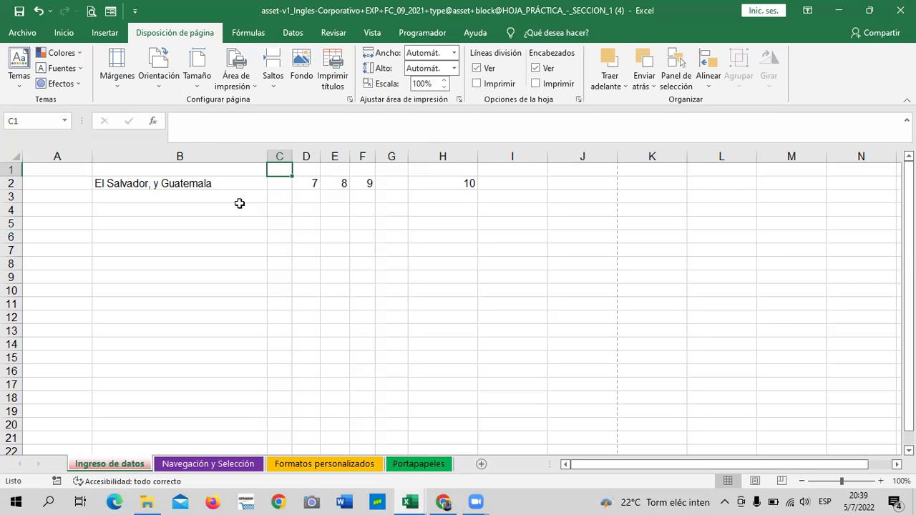
click(426, 275)
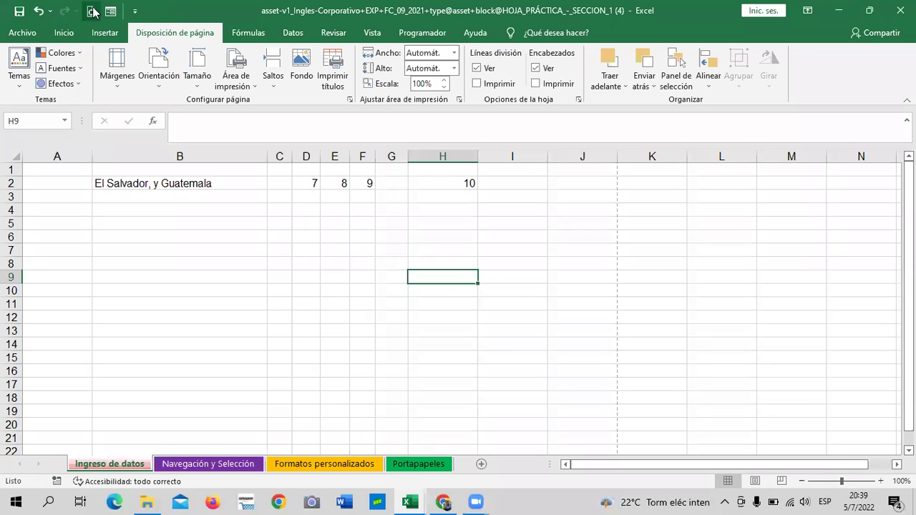
click(135, 11)
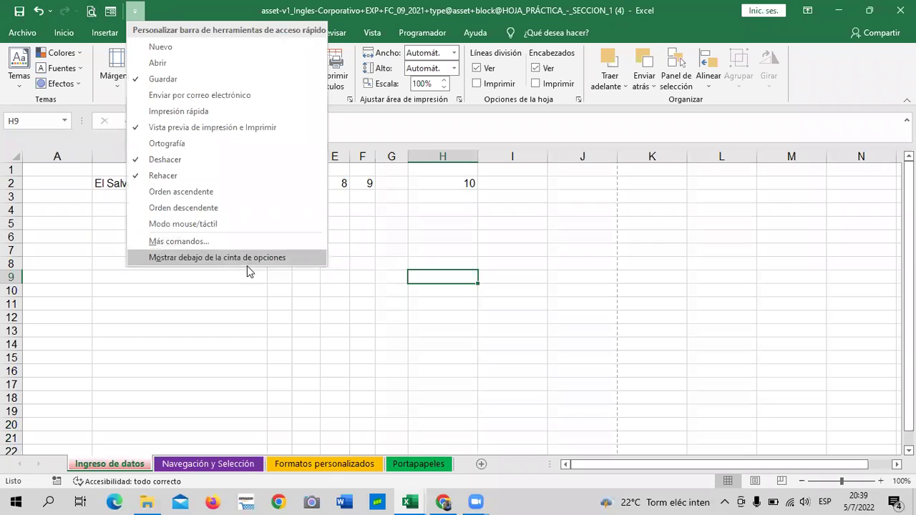
click(218, 258)
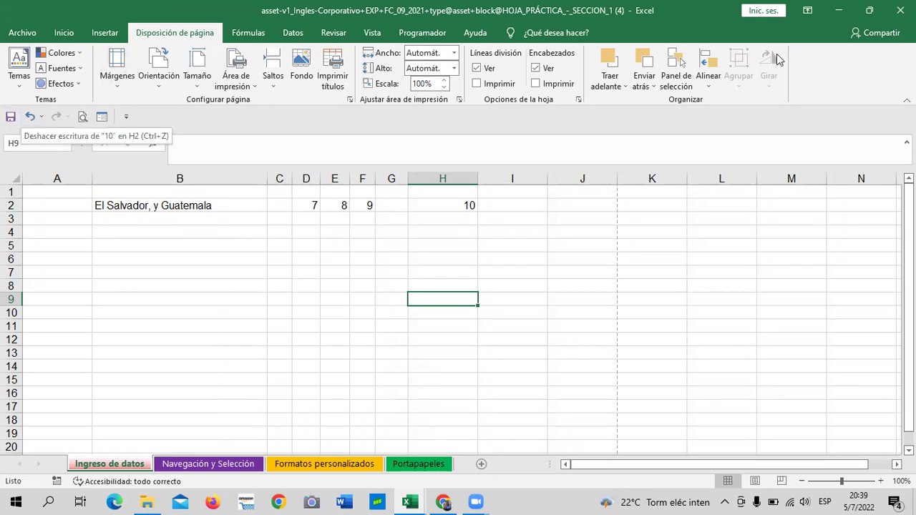
click(126, 117)
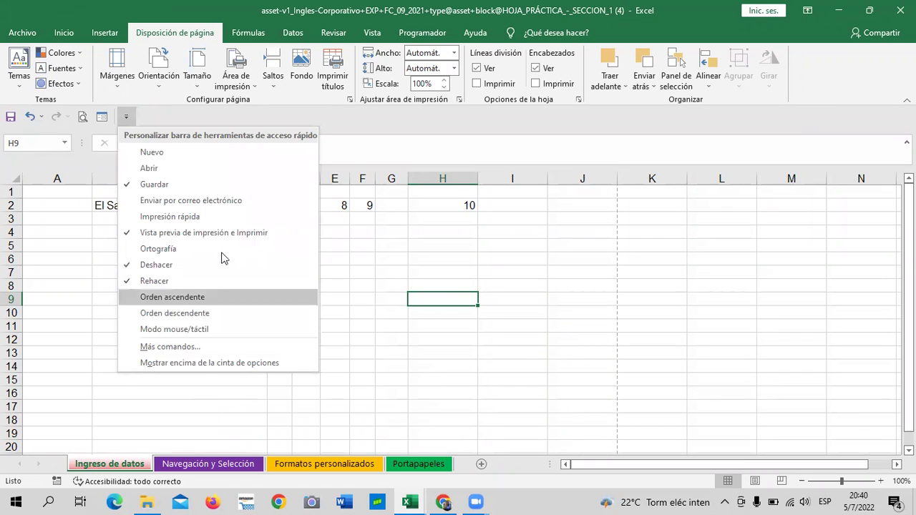
click(235, 363)
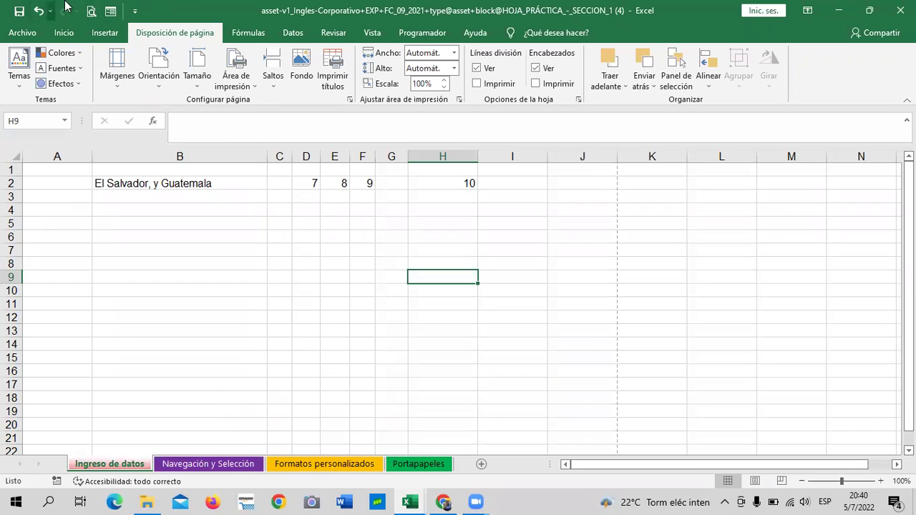
click(134, 11)
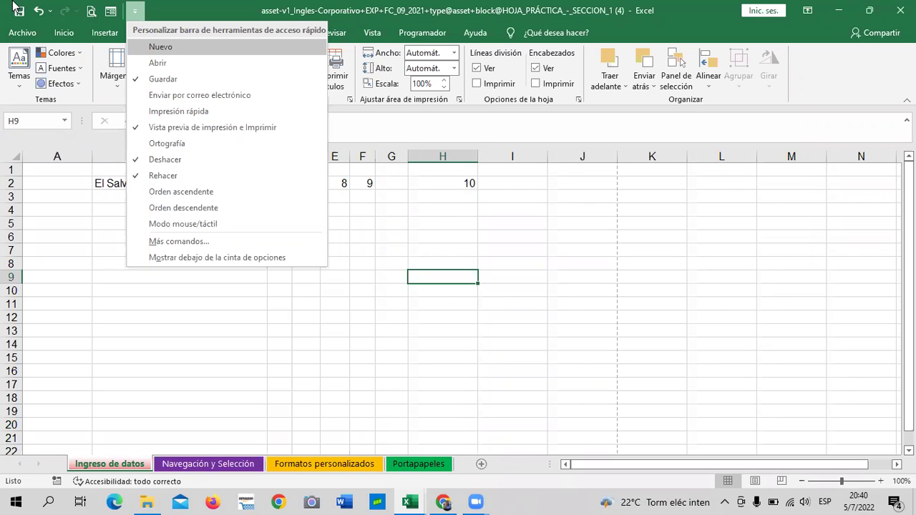
click(284, 284)
click(221, 289)
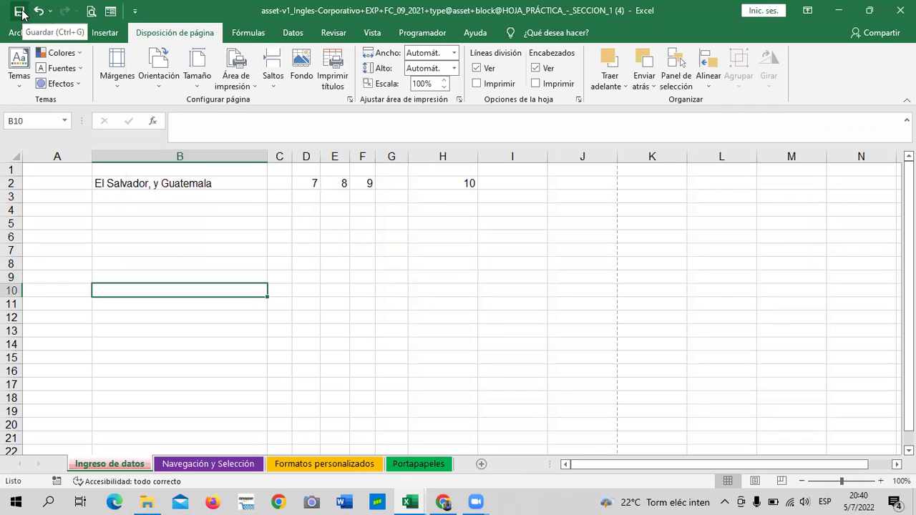
Step: Save the workbook and select cells B8, G12 and E12
click(382, 277)
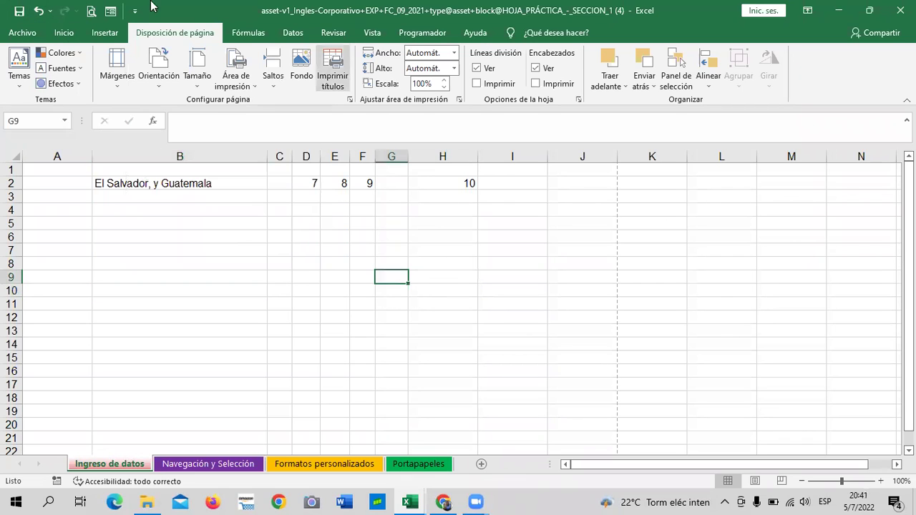
click(20, 13)
click(167, 263)
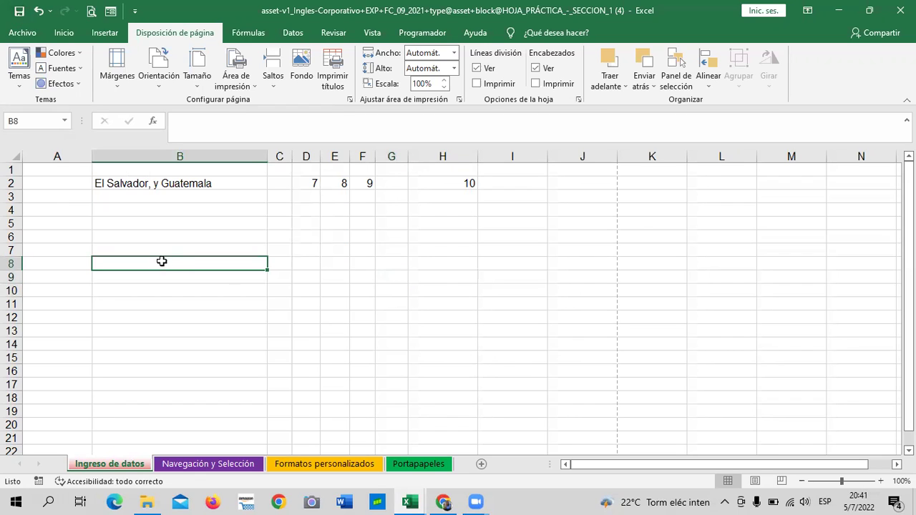
click(398, 314)
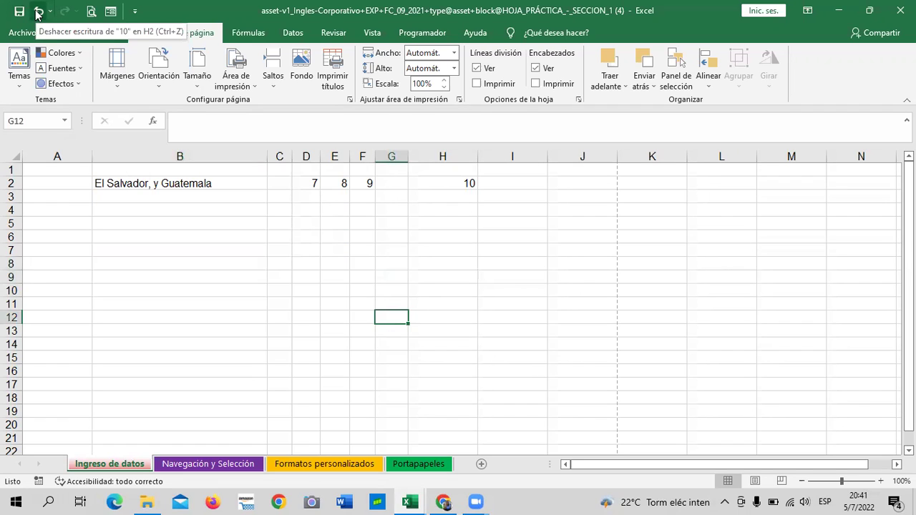
click(335, 315)
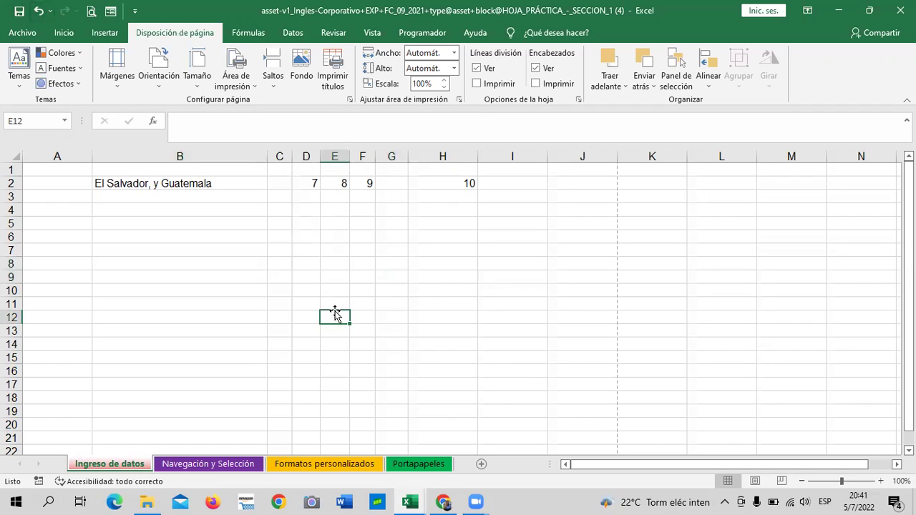
Step: Undo the 10, the column width changes and the 7, 8, 9 in D2:F2
click(40, 12)
click(40, 13)
click(41, 14)
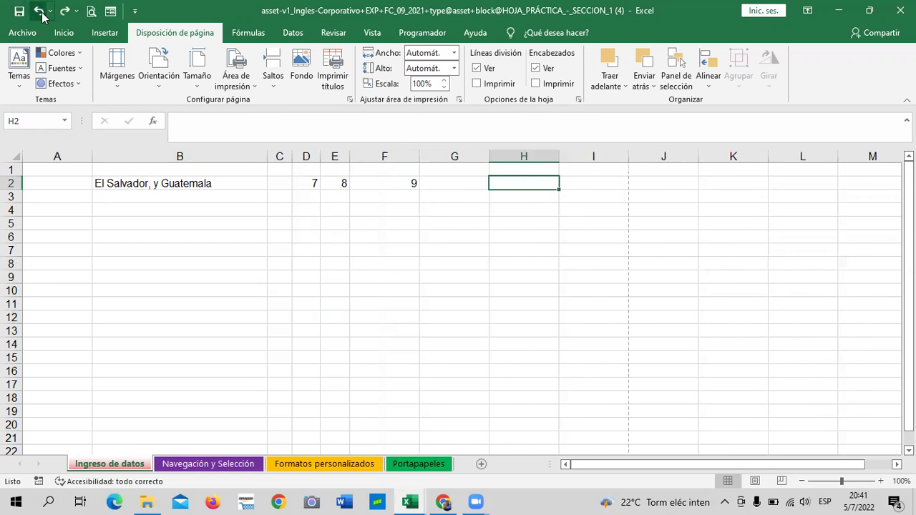
click(42, 16)
click(41, 16)
click(41, 16)
click(41, 16)
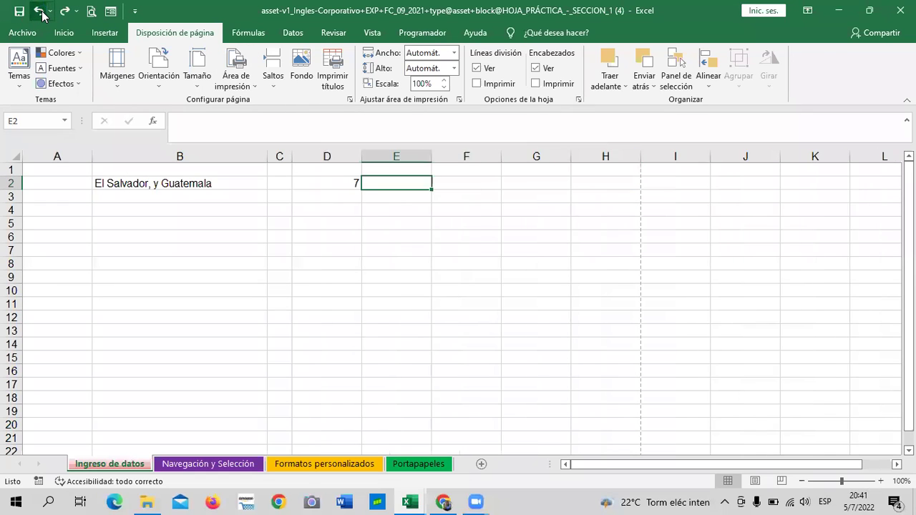
click(42, 16)
click(42, 16)
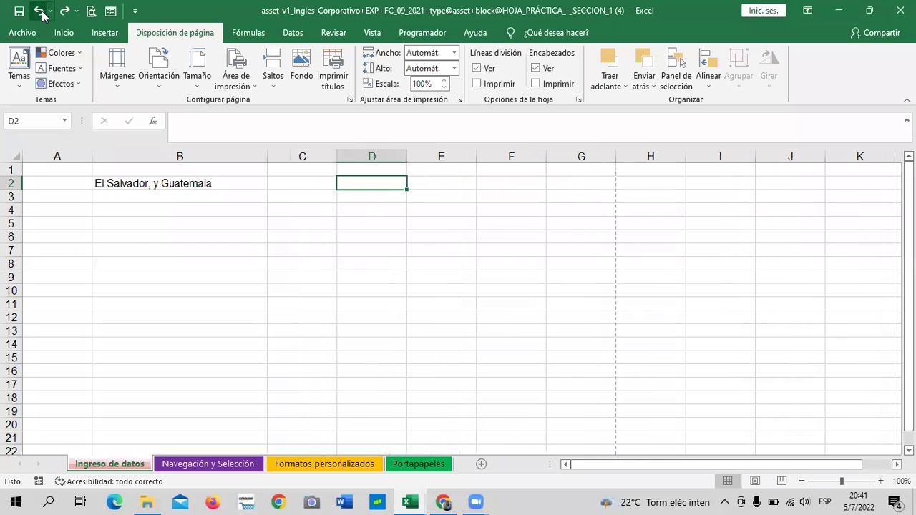
click(41, 14)
click(41, 14)
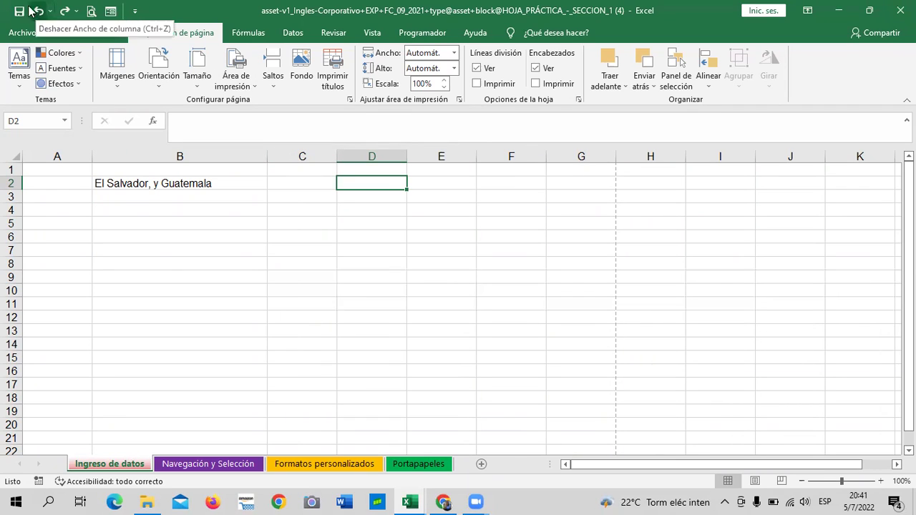
click(248, 248)
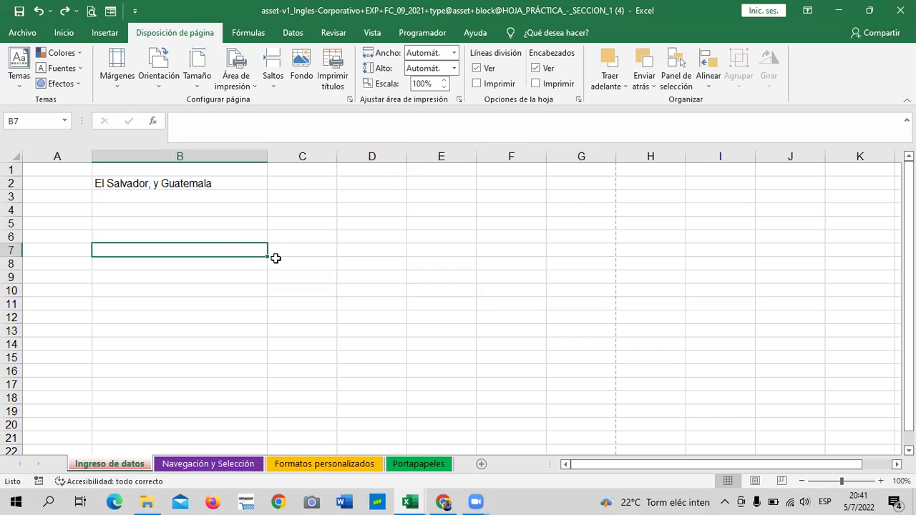
click(398, 262)
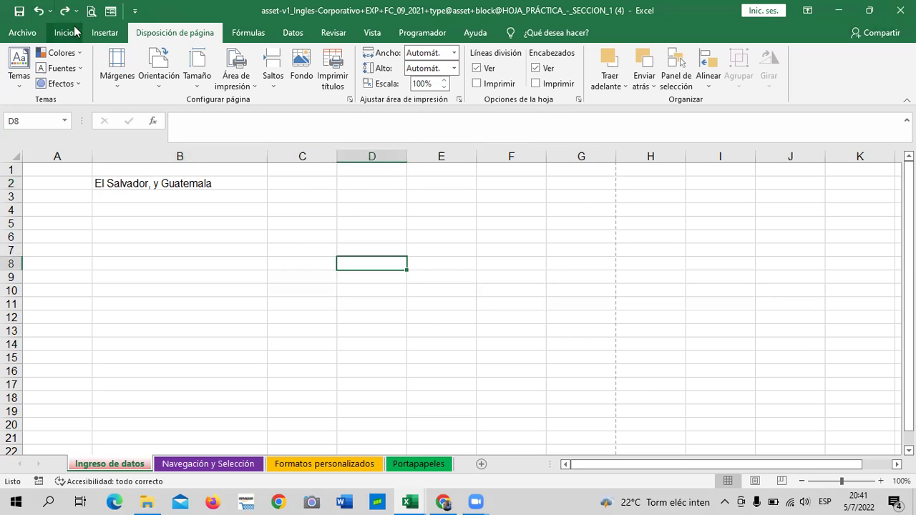
Step: In the print preview with margins shown, raise the top margin to 0.84 cm, then return to the sheet
click(91, 12)
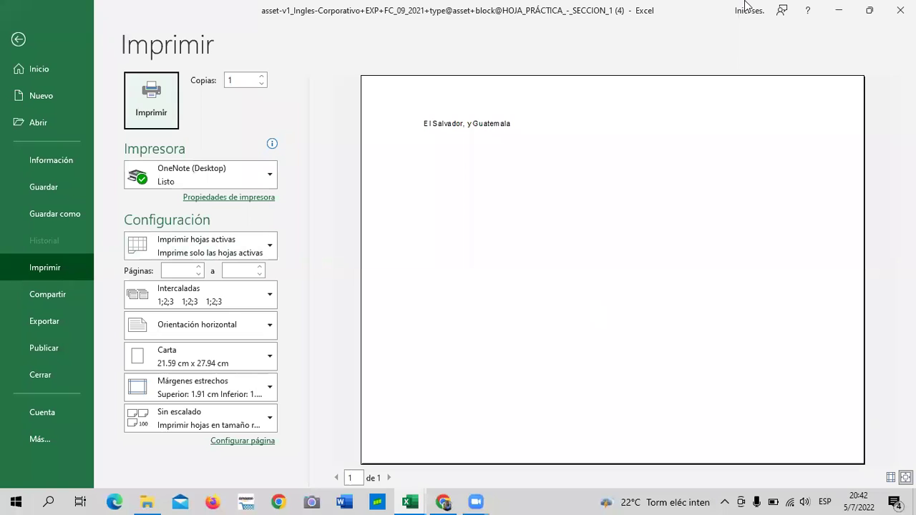
key(shift+Tab)
key(Return)
key(Return)
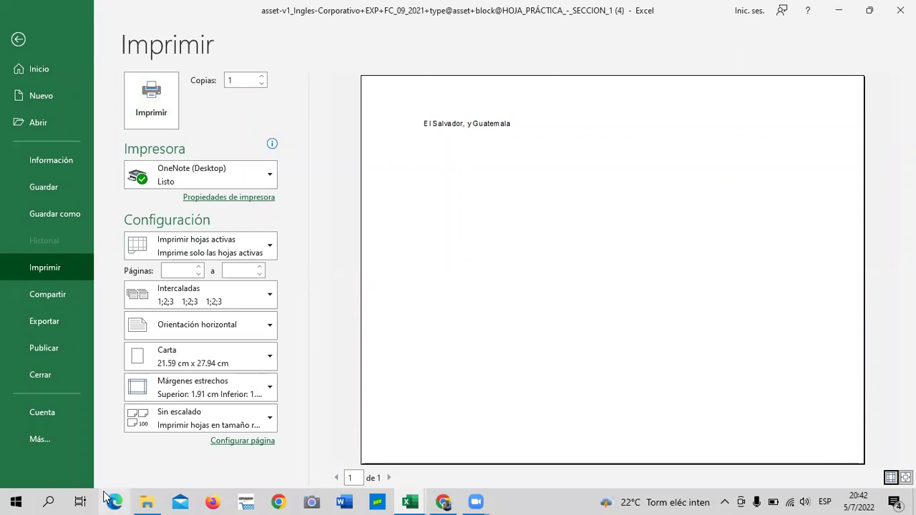
key(Tab)
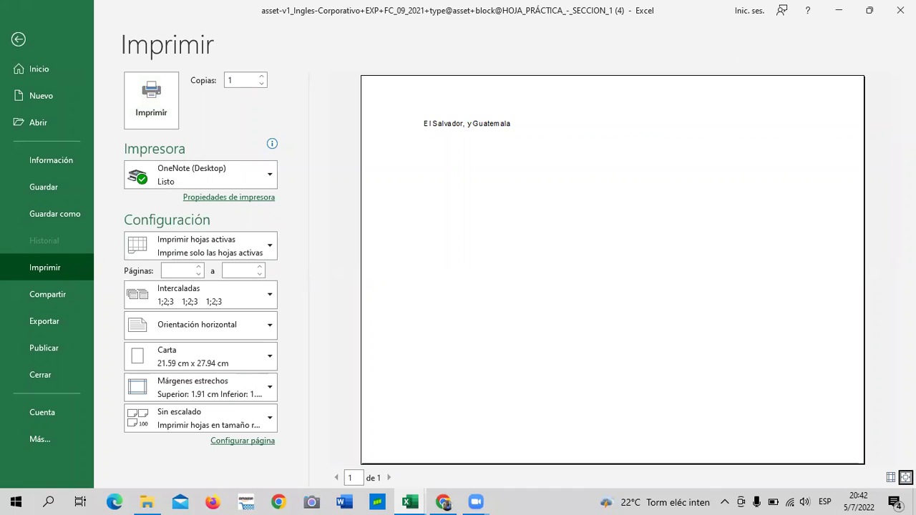
key(Return)
key(shift+Tab)
key(Return)
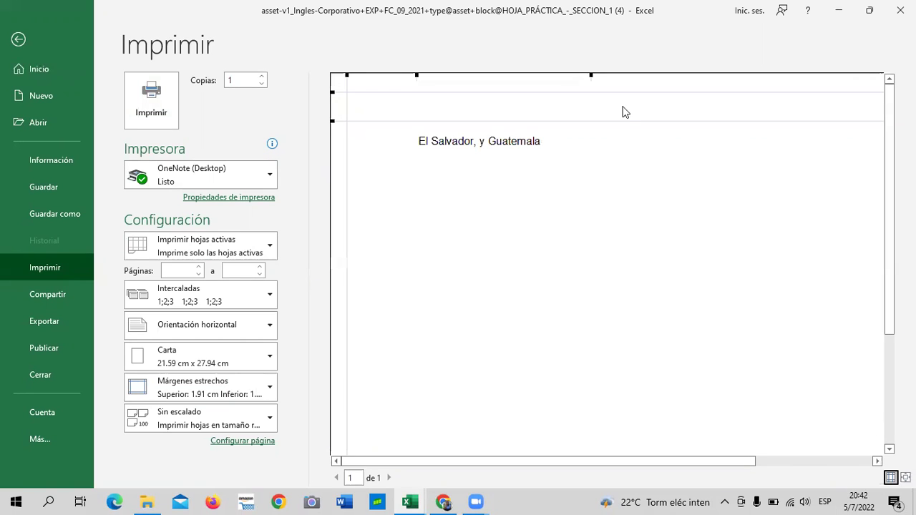
key(Tab)
drag(405, 121, 403, 93)
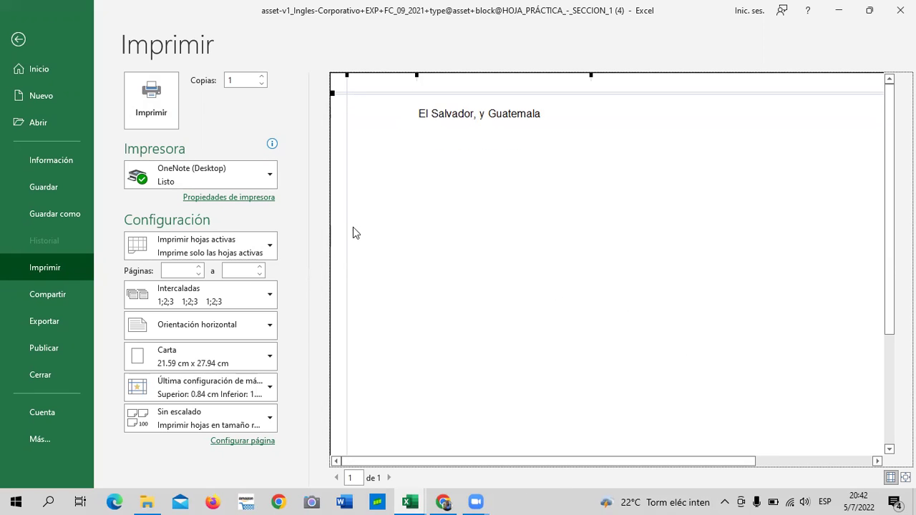
click(29, 38)
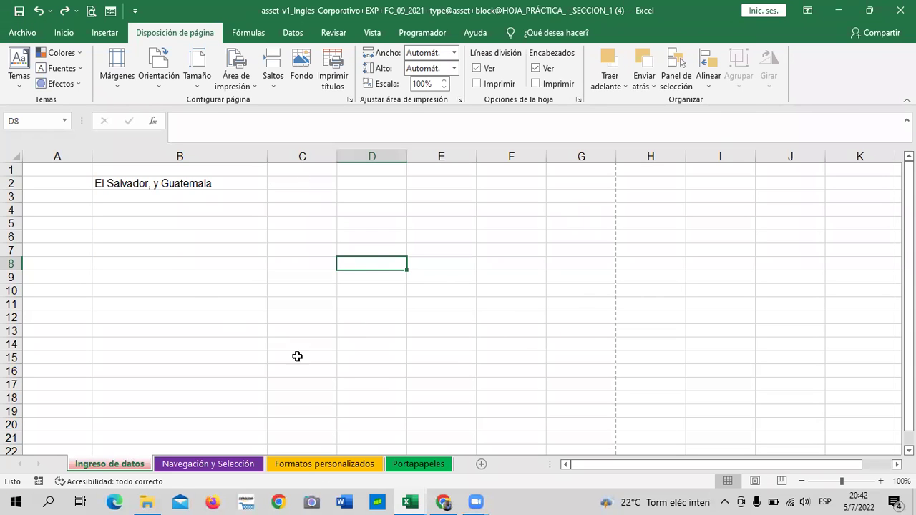
scroll(439, 245, down, 3)
scroll(440, 250, down, 8)
scroll(458, 223, down, 5)
scroll(457, 236, down, 8)
scroll(483, 259, down, 1)
scroll(484, 266, down, 3)
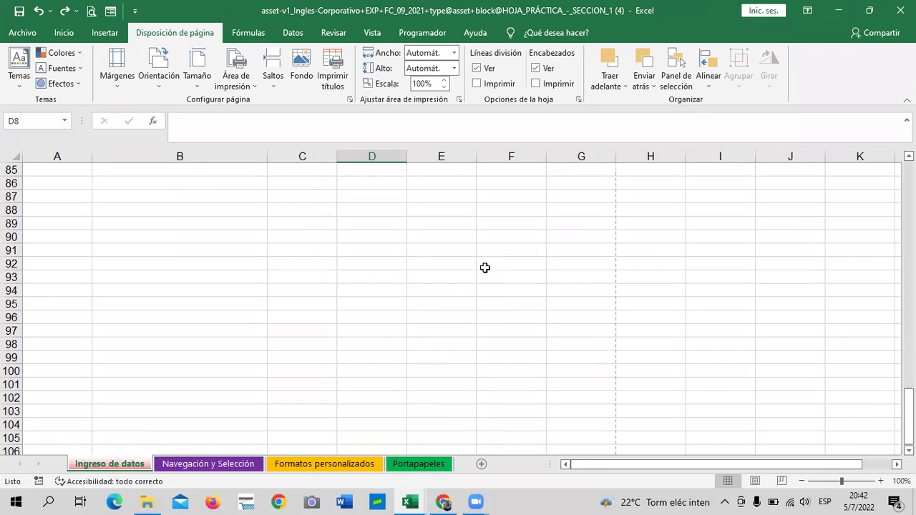
scroll(485, 268, up, 3)
scroll(484, 268, up, 6)
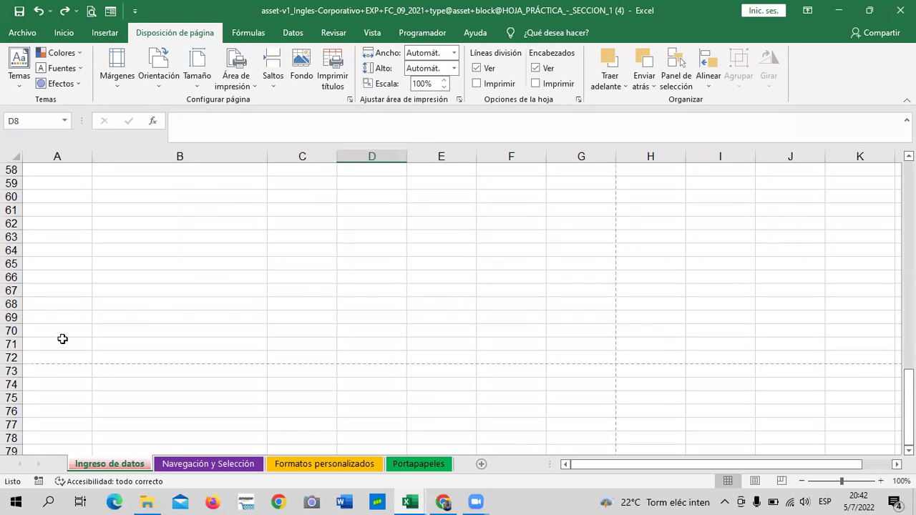
click(29, 355)
scroll(136, 346, up, 11)
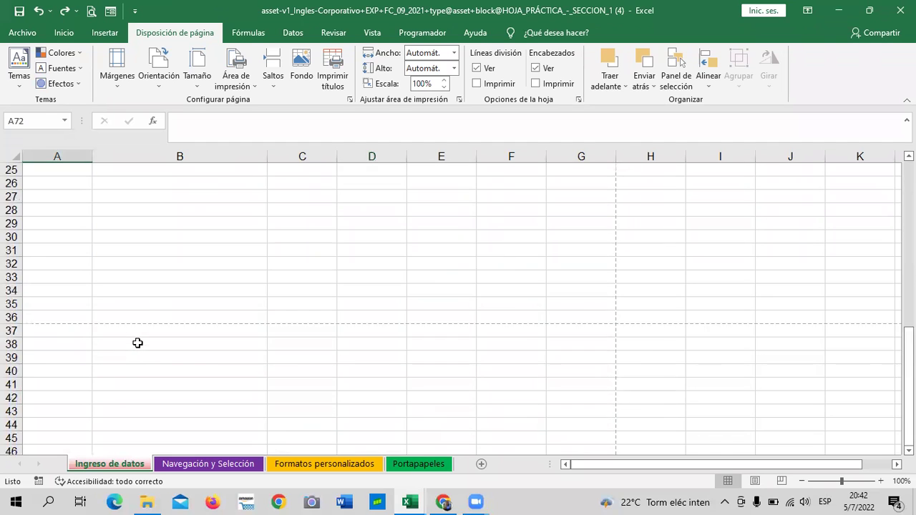
scroll(137, 342, up, 7)
scroll(139, 334, up, 1)
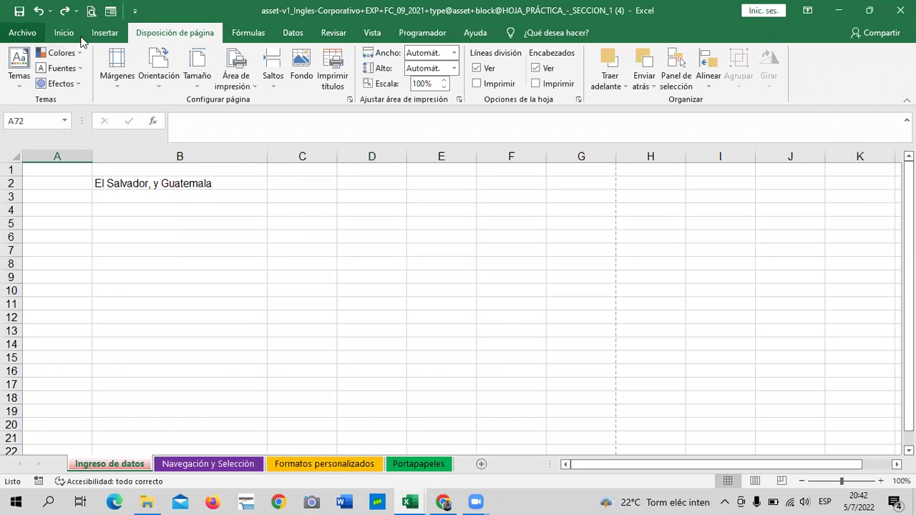
click(21, 33)
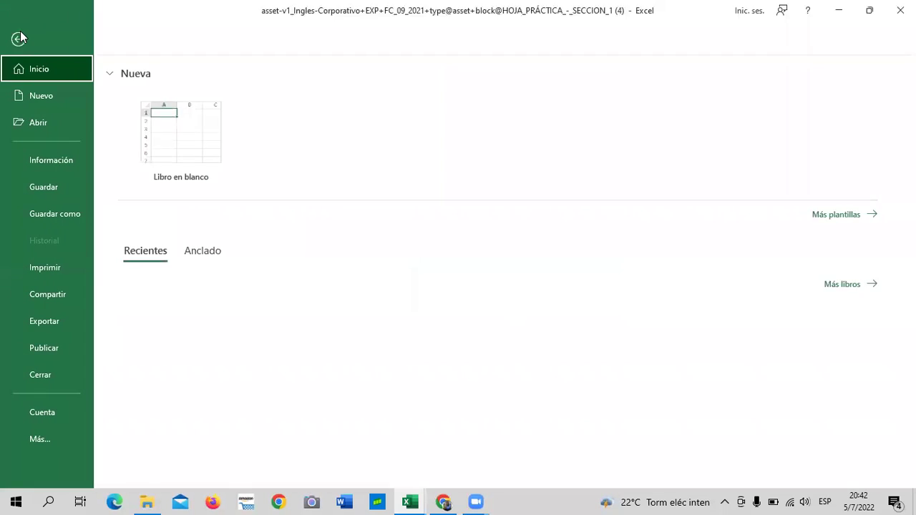
click(21, 36)
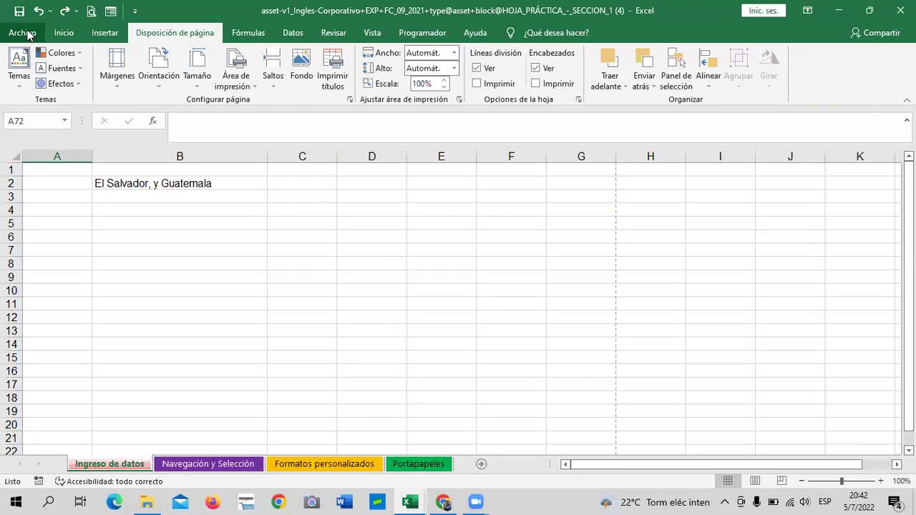
click(30, 33)
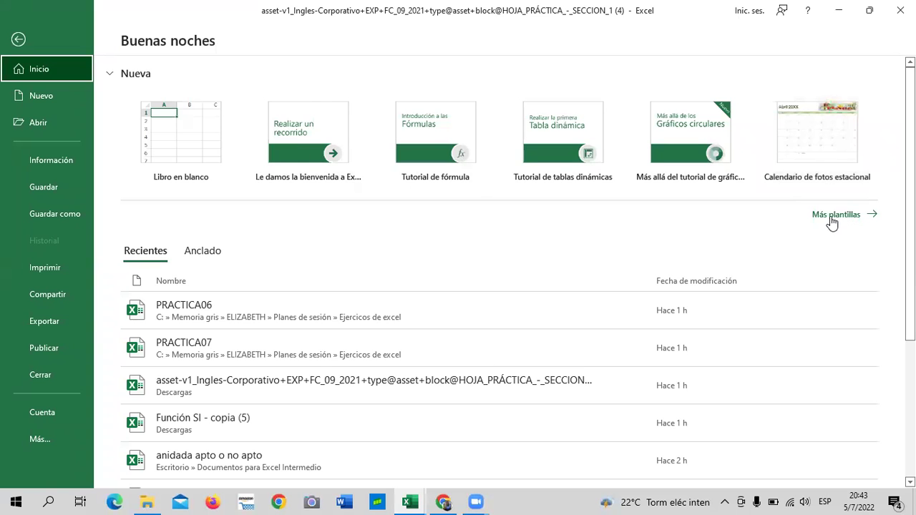
scroll(828, 219, down, 2)
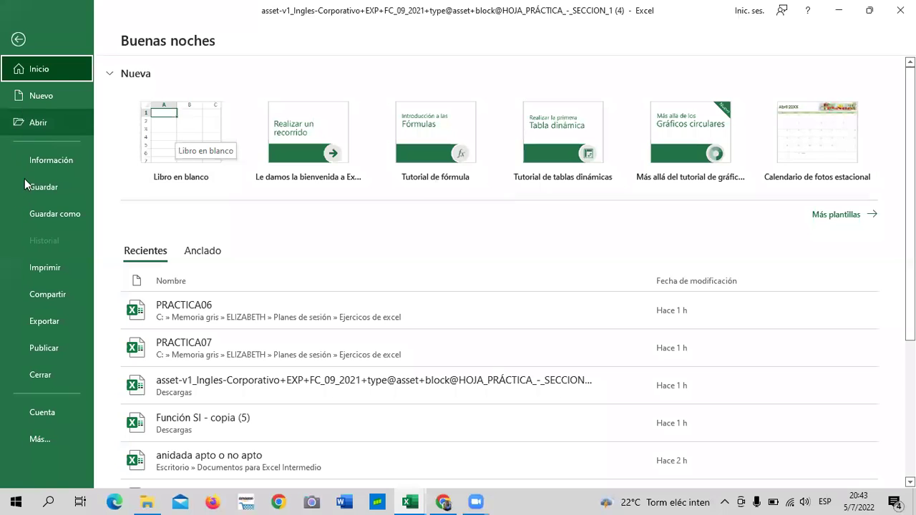
click(55, 162)
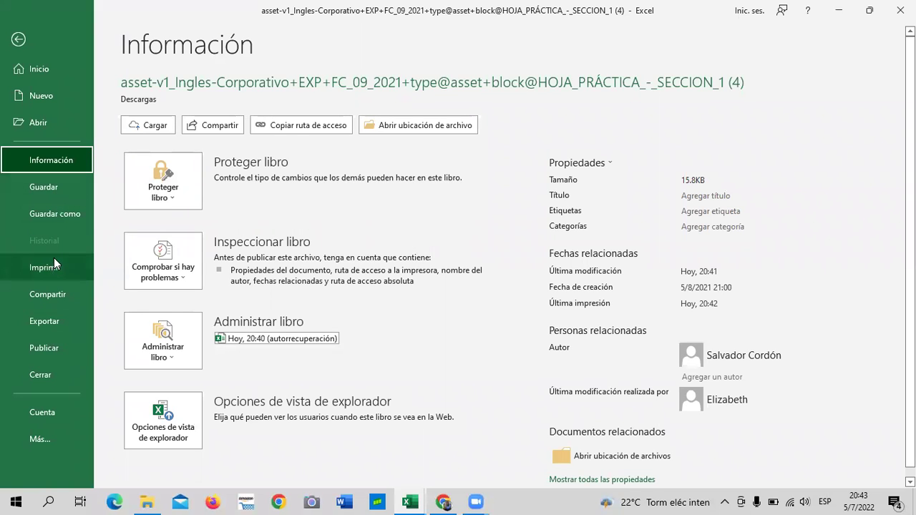
click(44, 442)
click(133, 466)
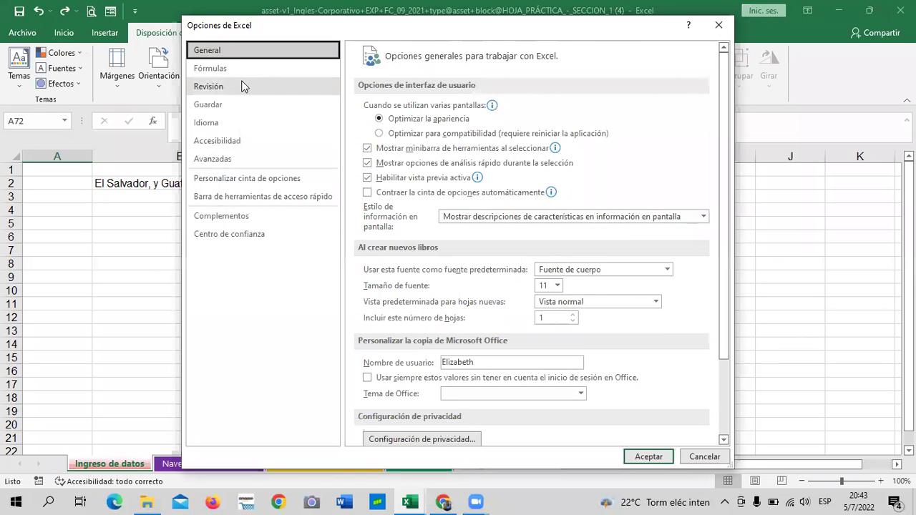
click(719, 25)
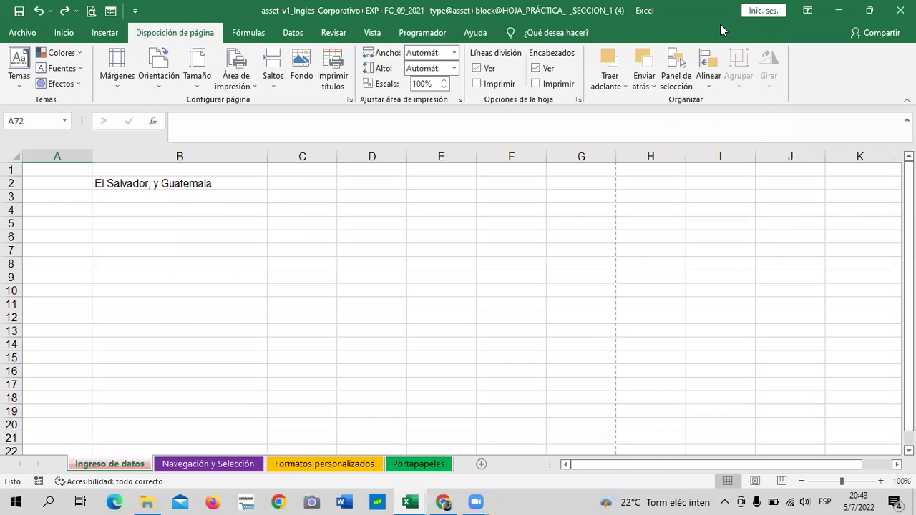
Step: Apply Combinar y centrar to C2:G3 on the Inicio tab, making one merged cell
click(179, 370)
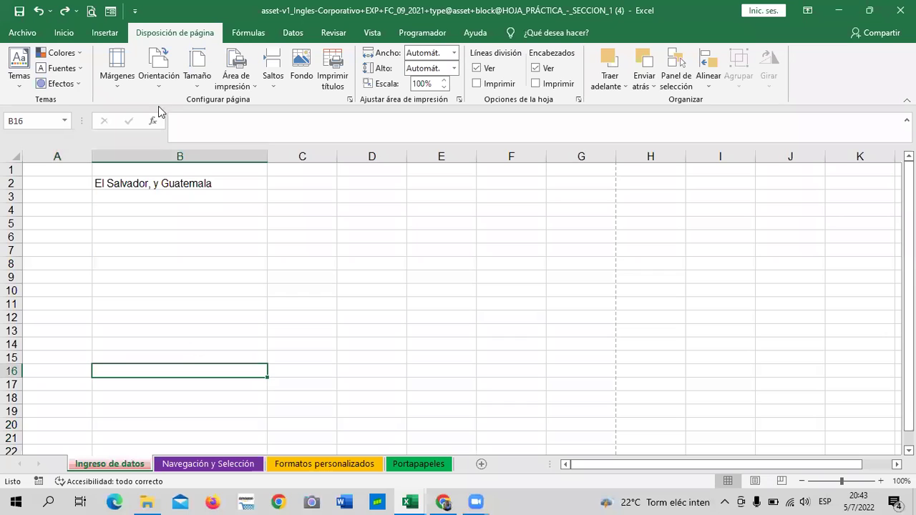
click(64, 33)
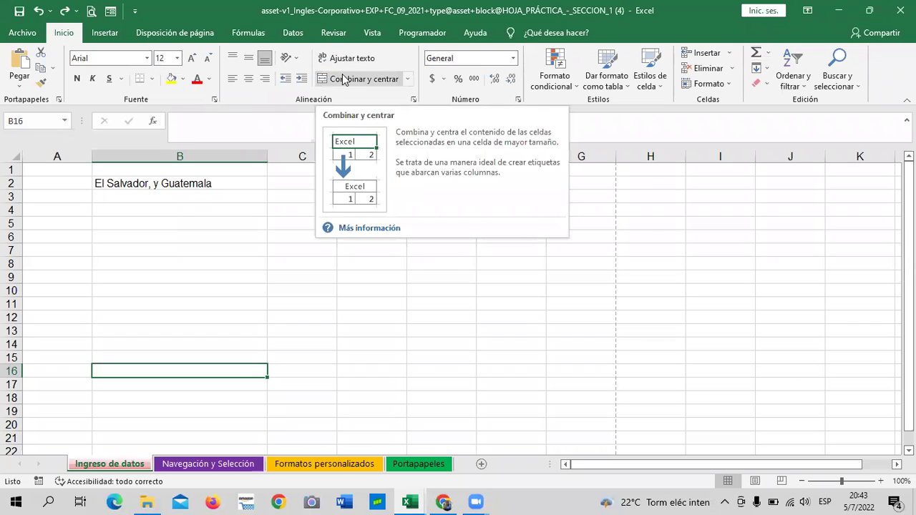
click(264, 292)
click(250, 265)
drag(293, 184, 569, 199)
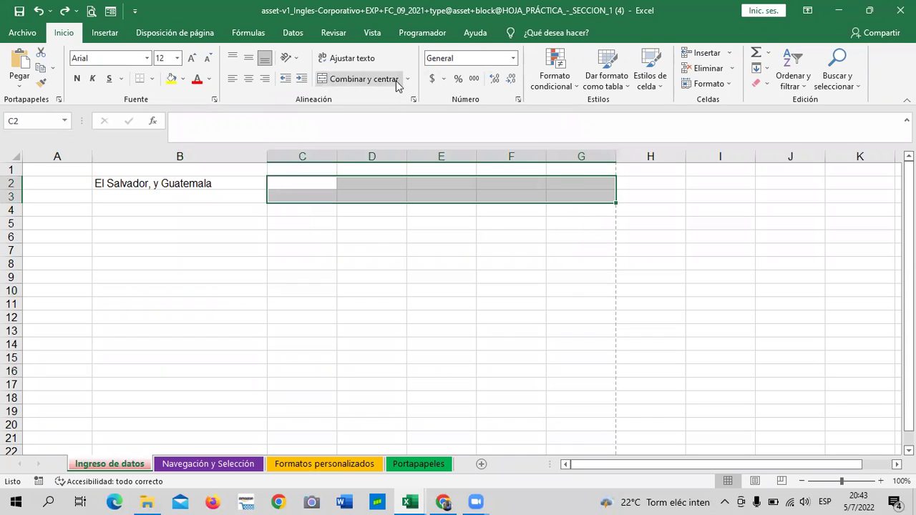
click(373, 76)
click(329, 321)
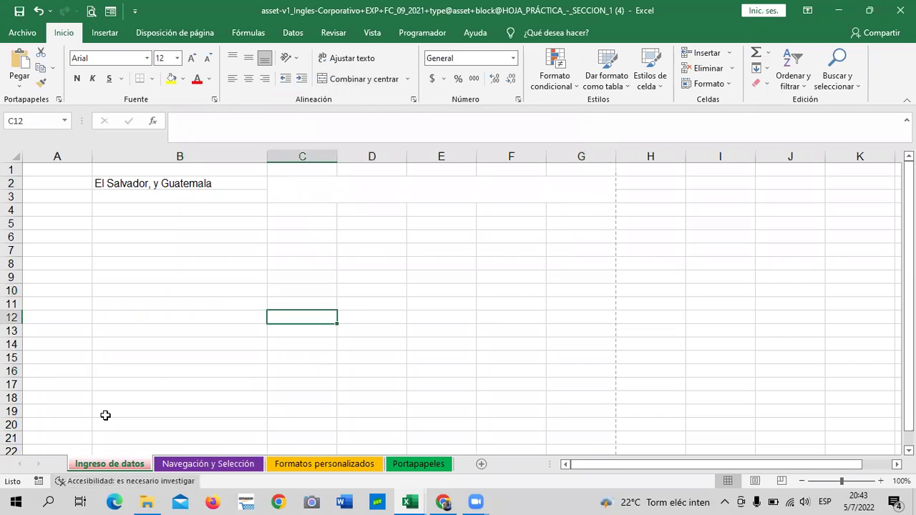
click(339, 186)
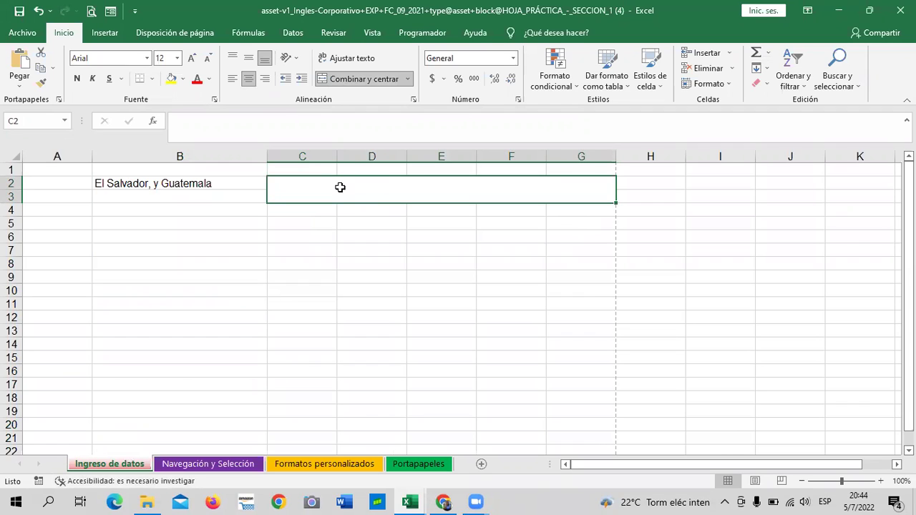
Step: Narrow column B beside the country text in B2
click(117, 183)
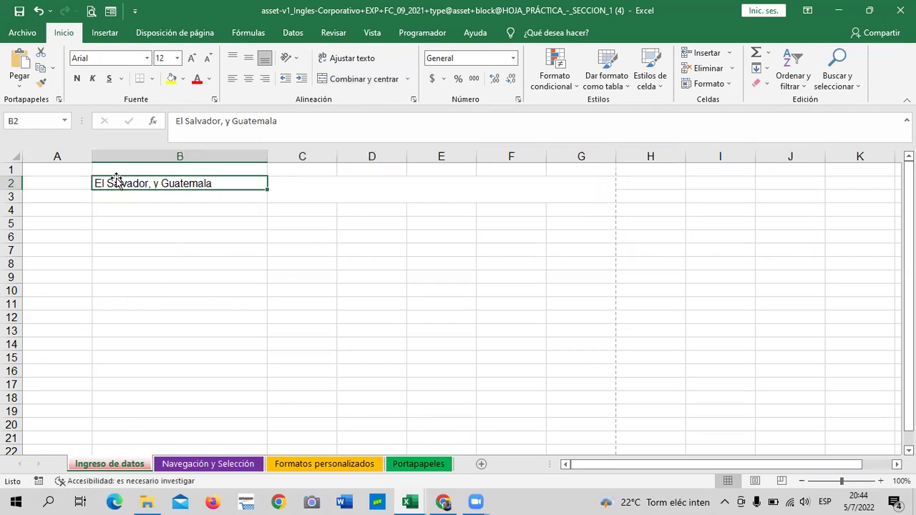
drag(266, 156, 160, 156)
click(222, 290)
click(139, 182)
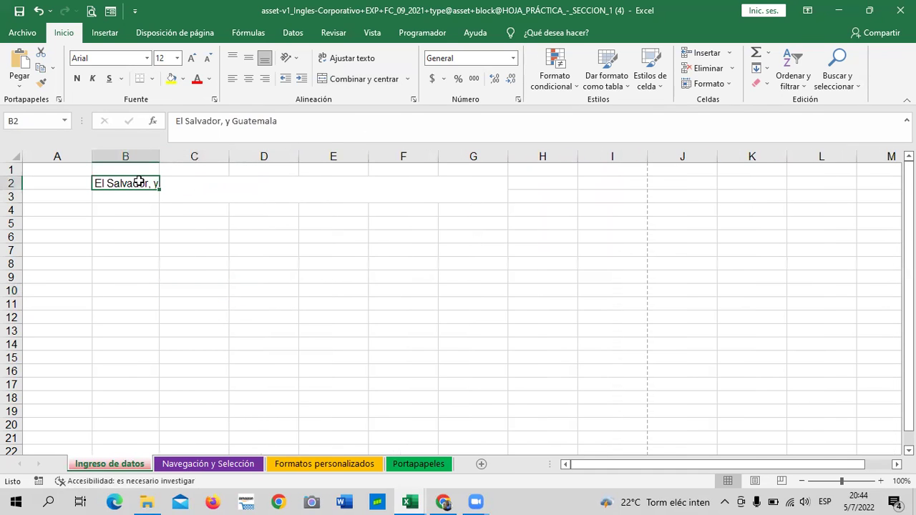
Step: Unmerge the C2:G3 block back into separate cells
drag(214, 231, 235, 234)
click(237, 186)
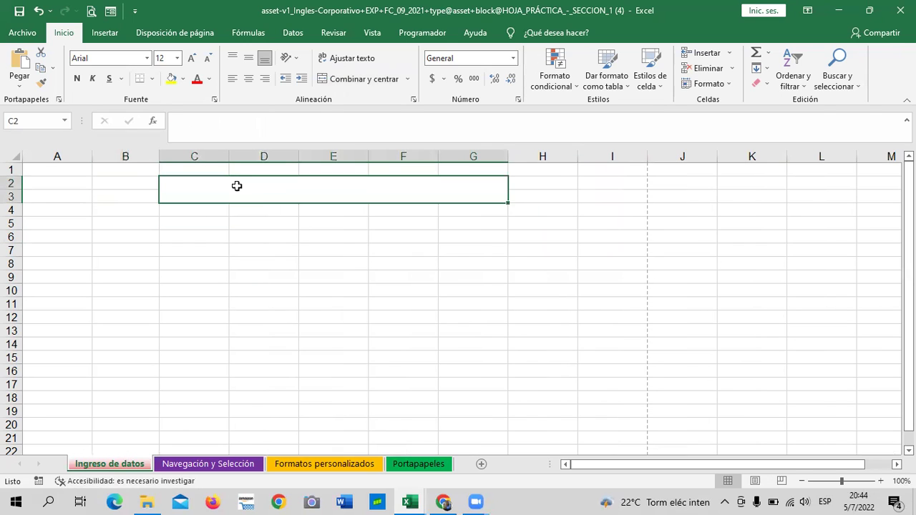
click(333, 310)
click(335, 171)
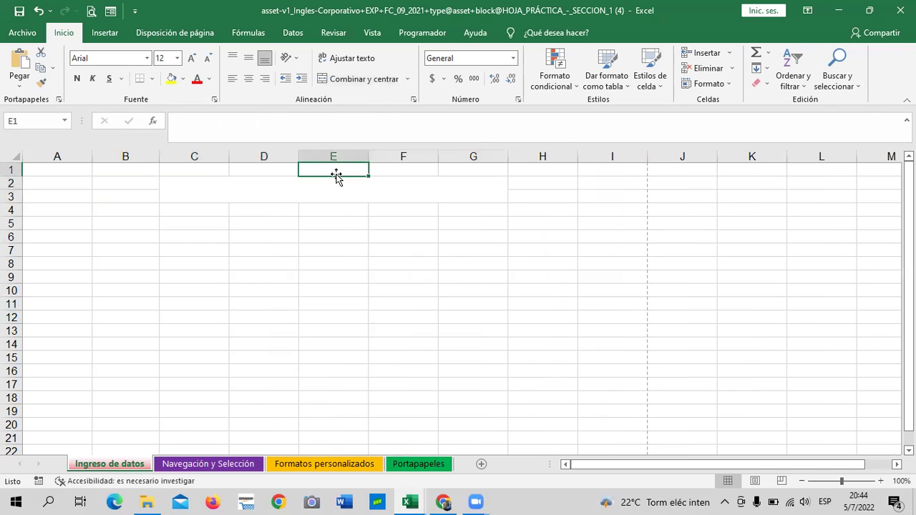
click(318, 193)
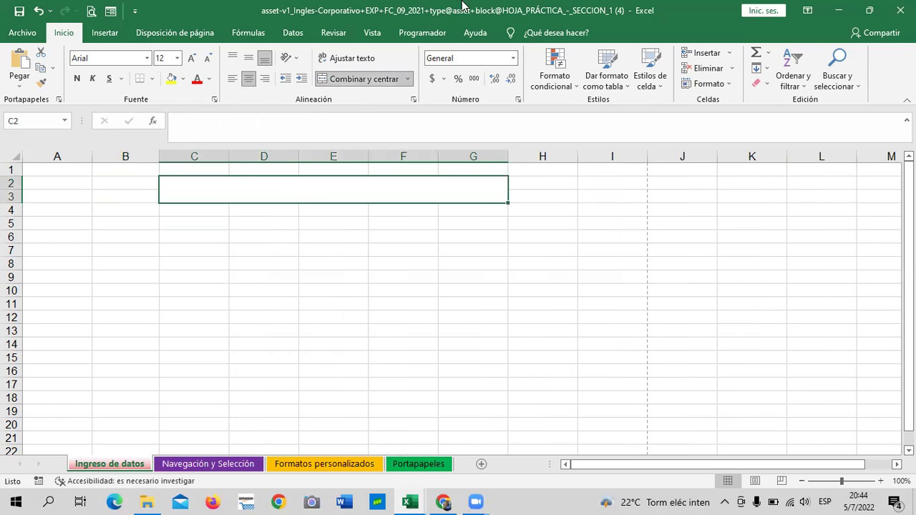
click(350, 80)
click(279, 291)
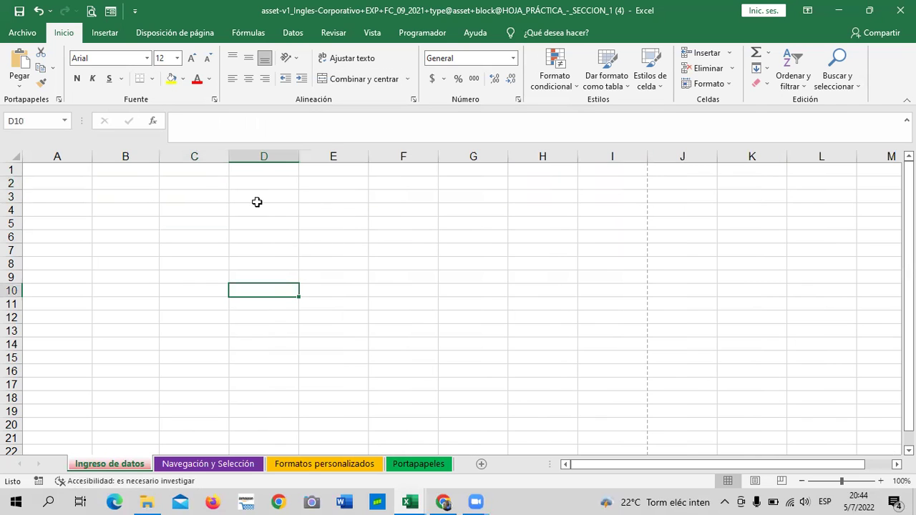
Step: Try merging A1:I2 into one cell, then unmerge it again
drag(72, 174, 474, 222)
click(173, 371)
drag(70, 168, 593, 184)
click(350, 78)
click(358, 364)
click(347, 168)
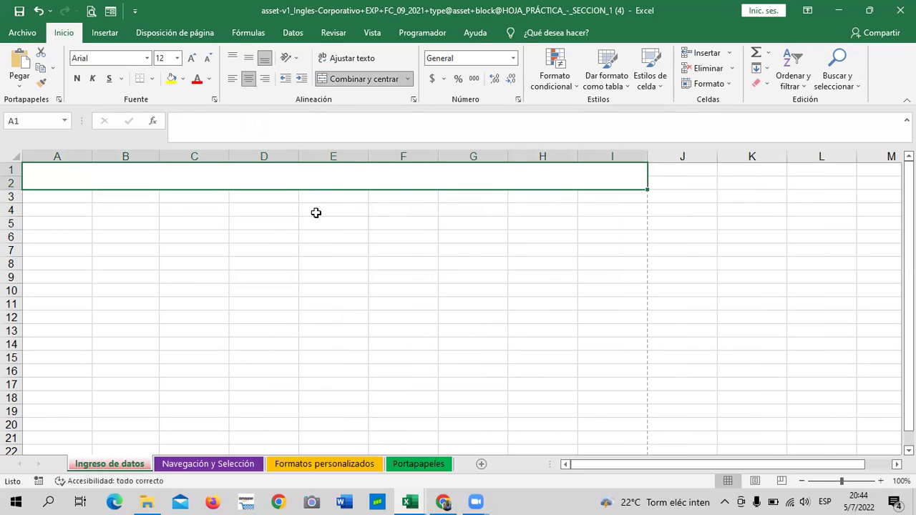
click(366, 78)
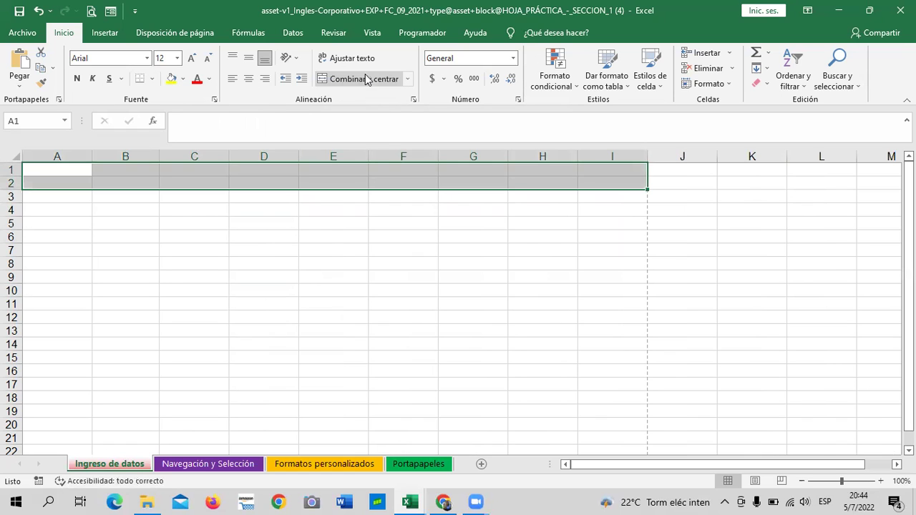
click(346, 258)
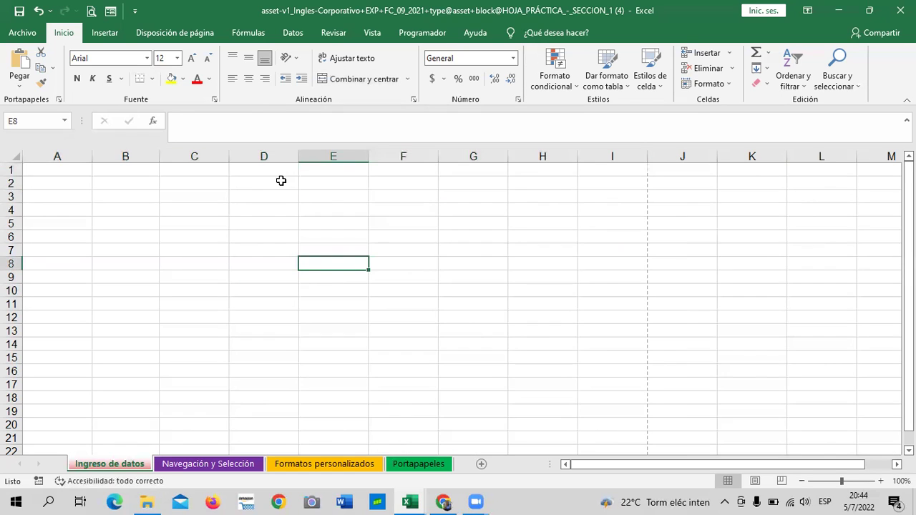
click(469, 316)
Step: Merge and centre B1:H2 as the title cell and reselect it for typing
drag(102, 172, 538, 187)
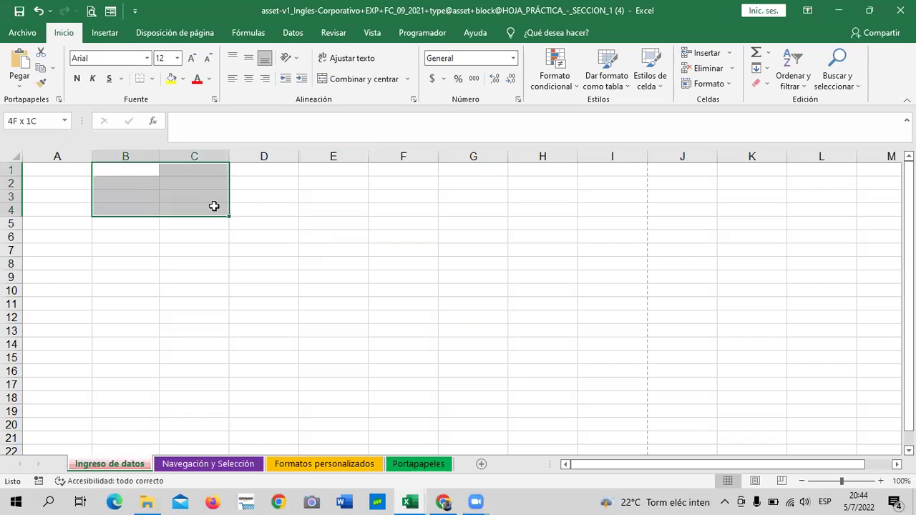
click(365, 78)
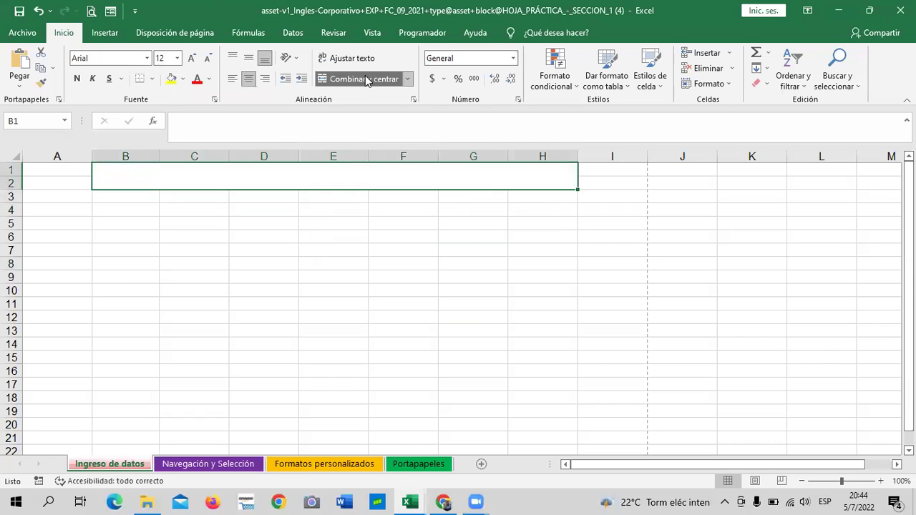
click(335, 286)
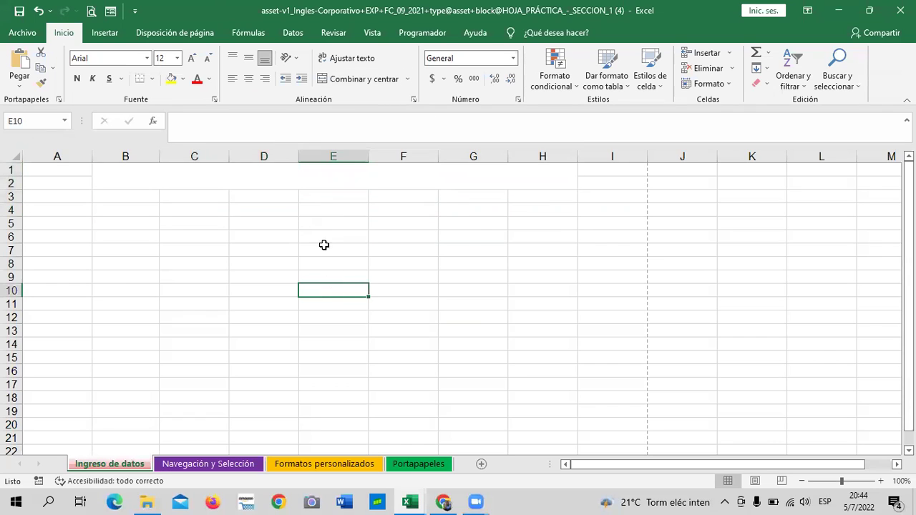
click(288, 182)
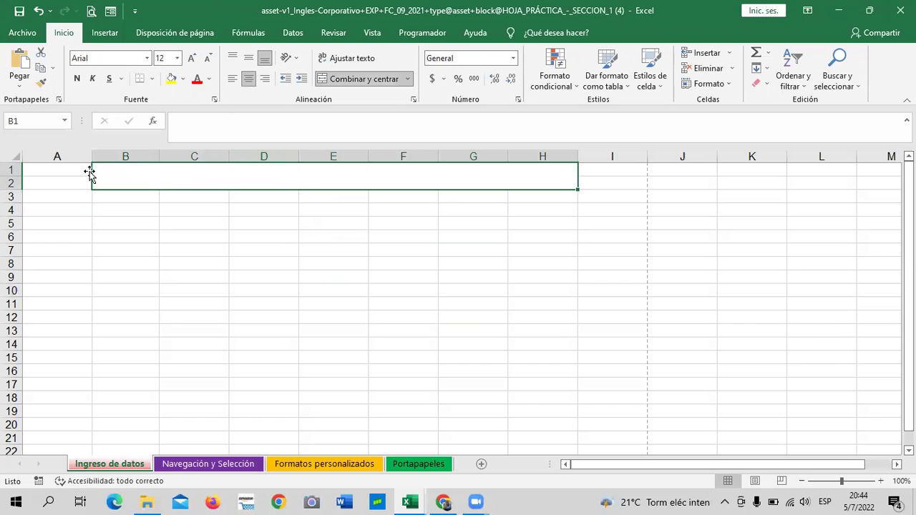
click(114, 220)
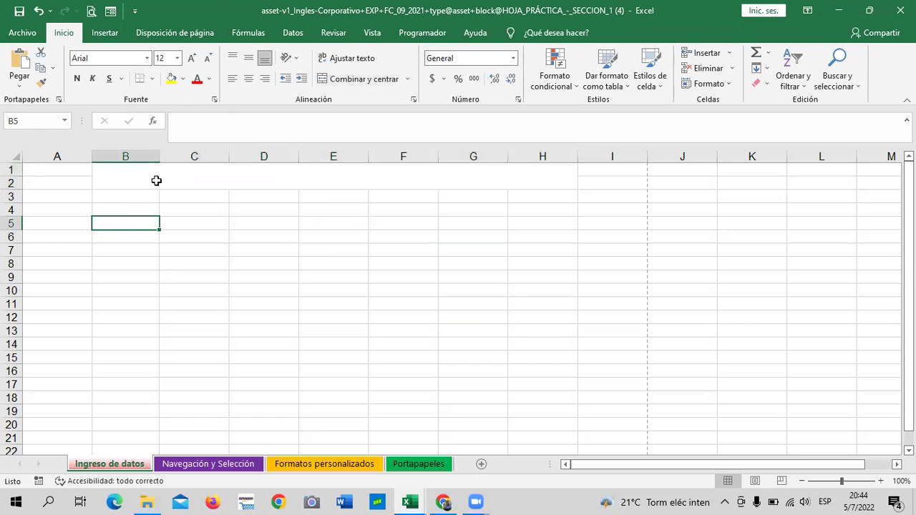
click(247, 183)
drag(286, 257, 282, 249)
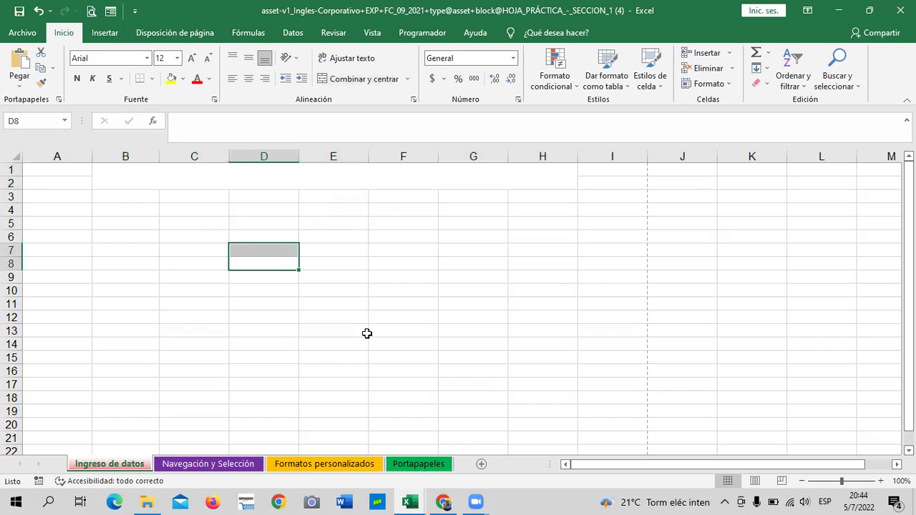
click(373, 309)
click(375, 175)
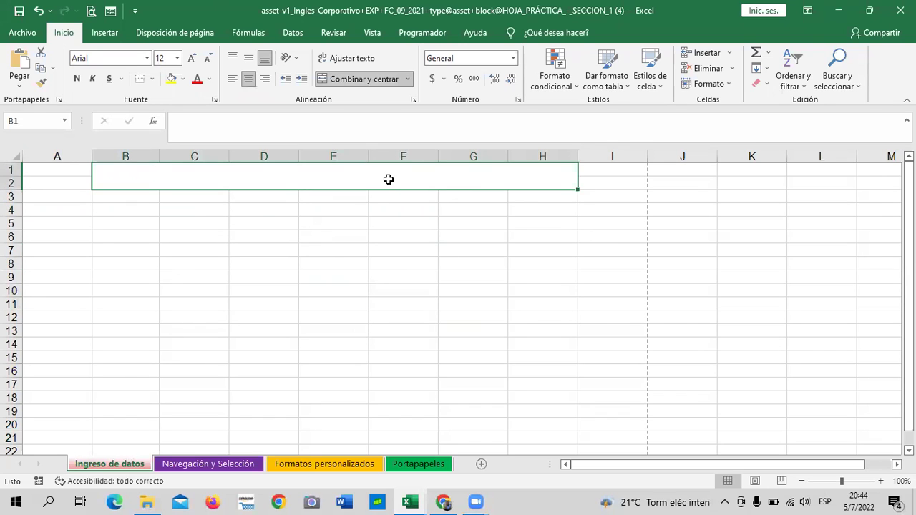
Step: Type PLANILLA DE EMPLEADOS CORRESPONDIENTE AL MES DE JULIO in capitals into the merged title cell
text(pa)
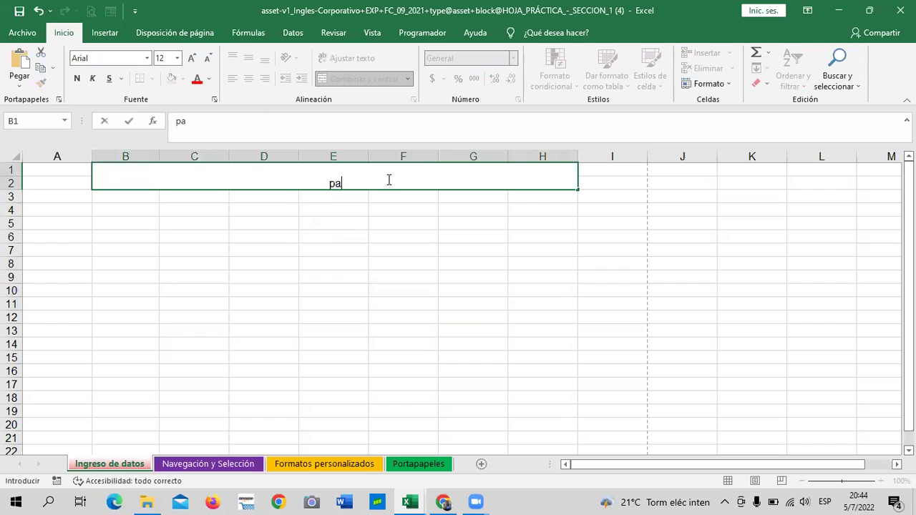
key(Caps_Lock)
text(PLANILLA DE EMPLEAODS)
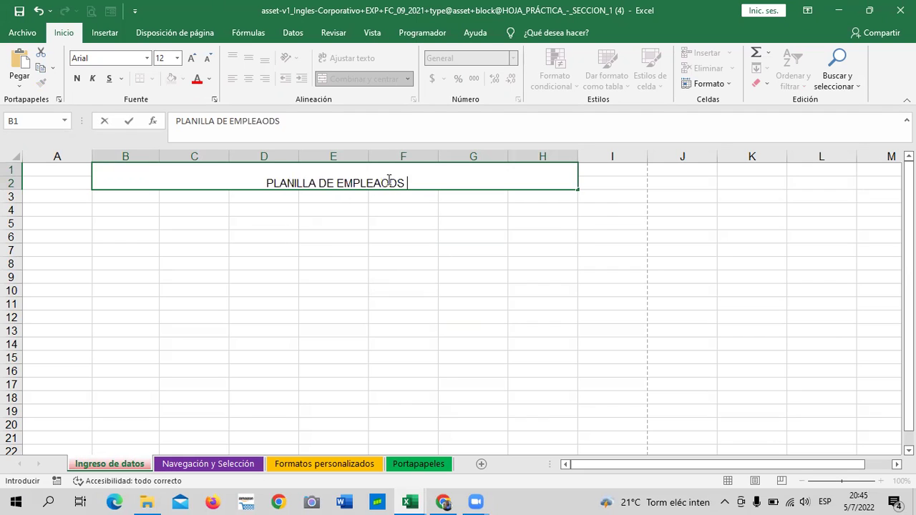
key(BackSpace)
key(BackSpace)
key(BackSpace)
text(DOS CORRESPONDIENTE AL MES DE JULIO)
key(Return)
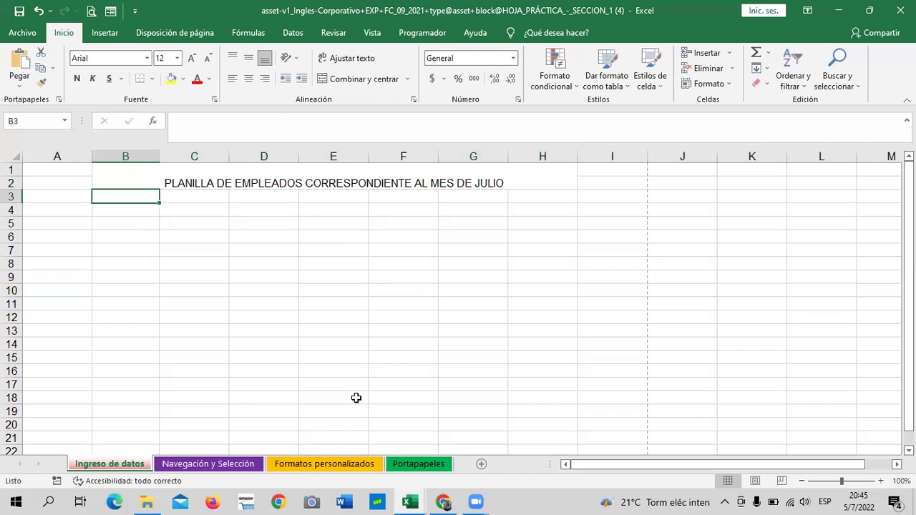
click(243, 343)
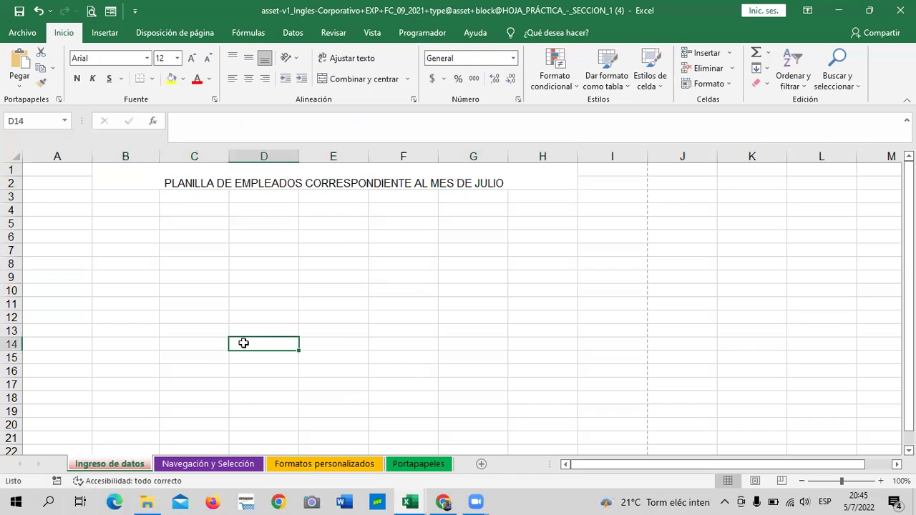
click(424, 175)
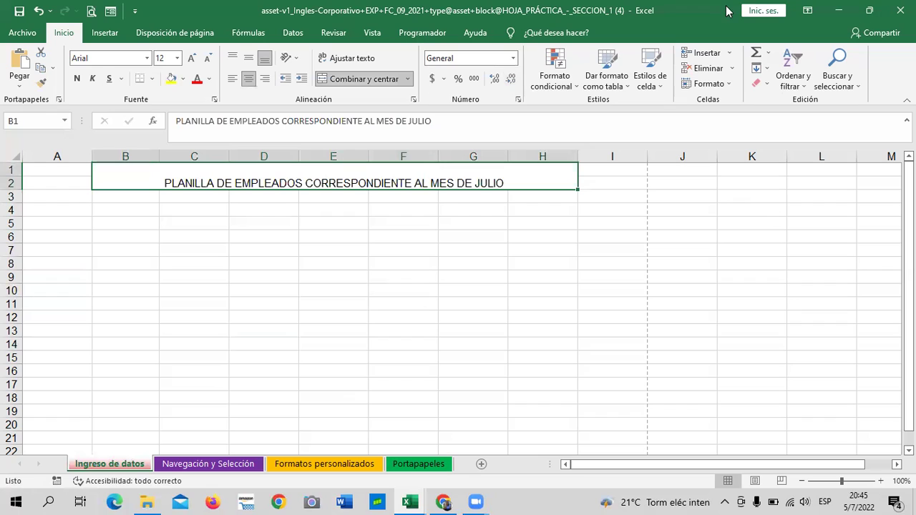
click(497, 273)
click(529, 173)
click(486, 280)
click(481, 174)
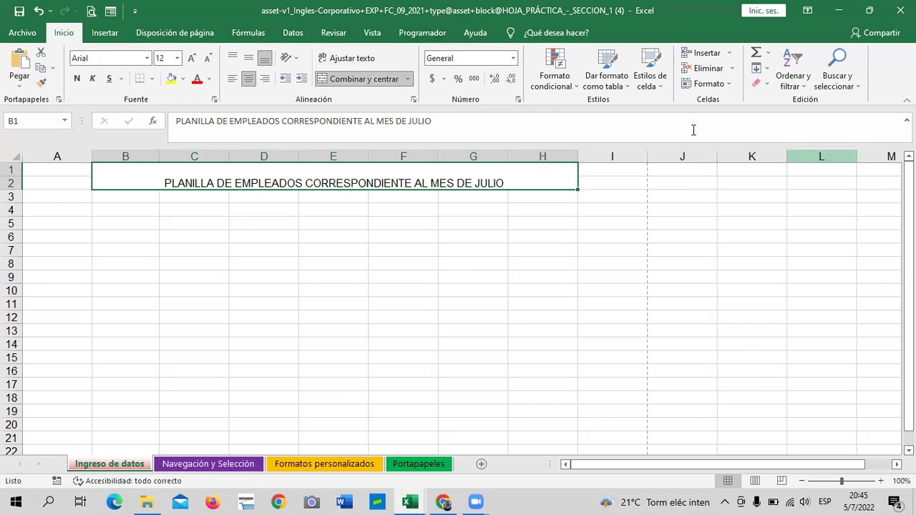
Step: Click through cells B3 and G3 to G6 looking for the heading's spot
click(399, 206)
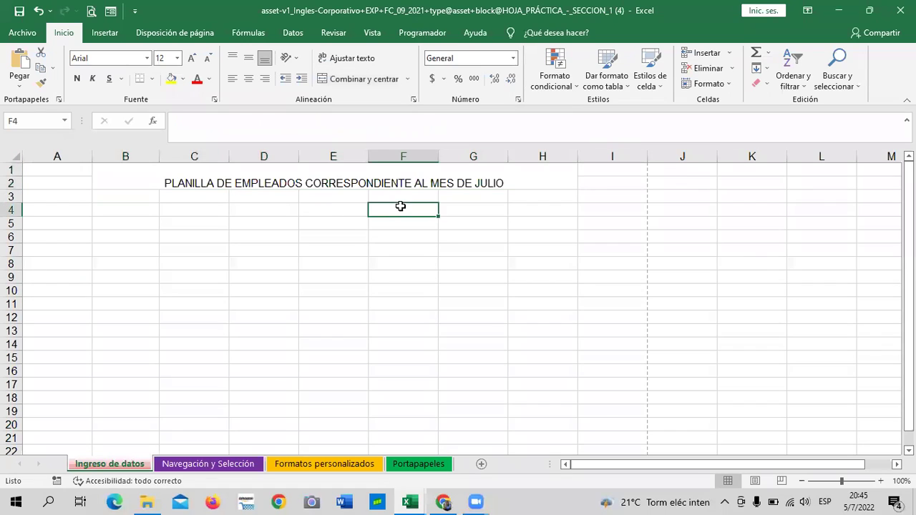
click(390, 286)
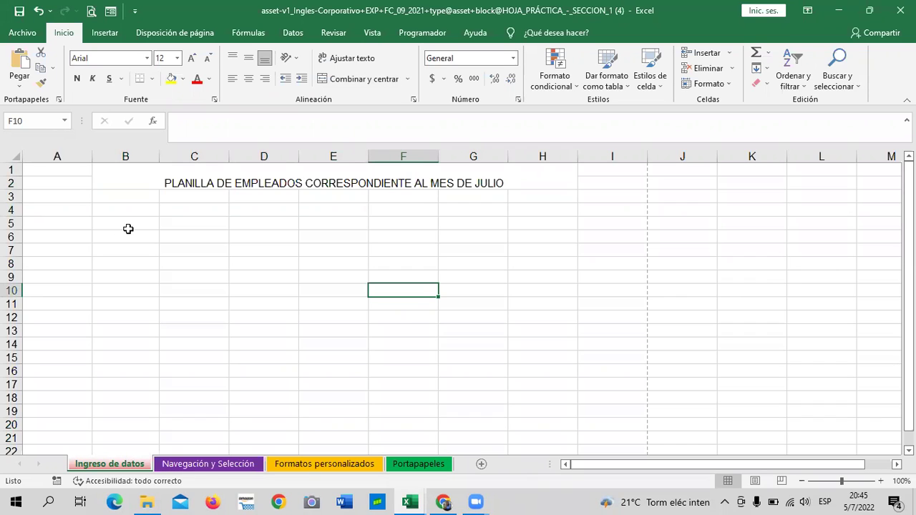
click(208, 264)
click(127, 192)
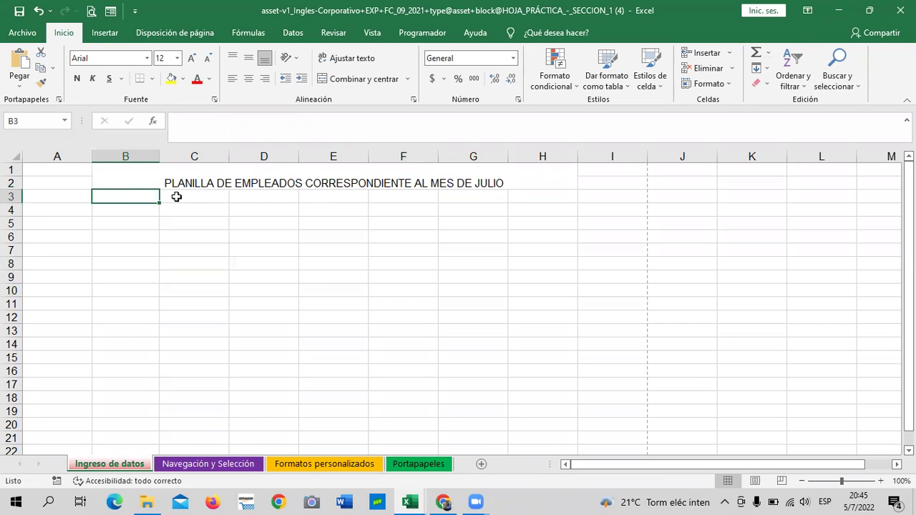
click(465, 199)
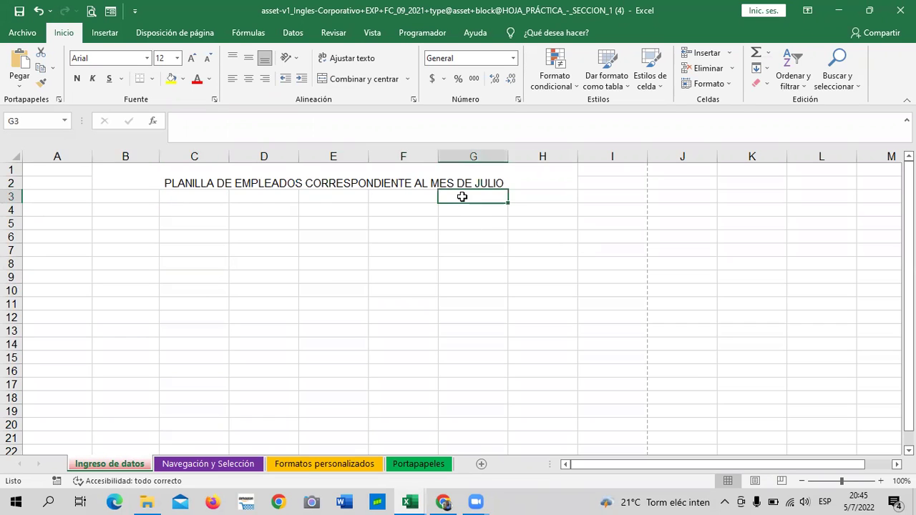
click(485, 221)
click(476, 209)
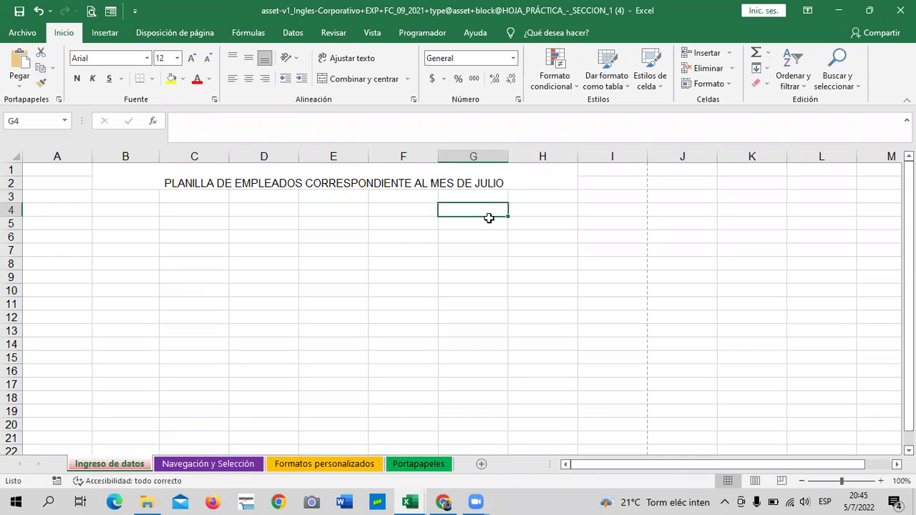
click(481, 237)
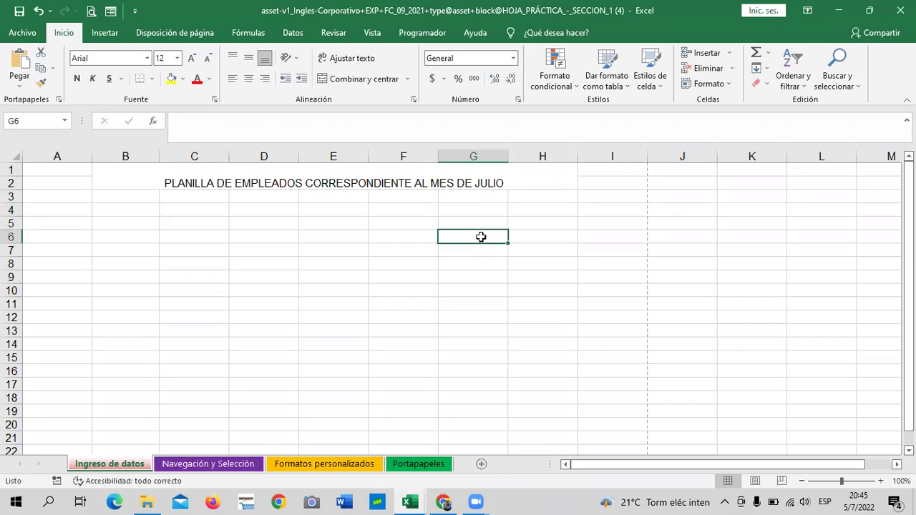
click(478, 205)
Step: Enter TOTAL A PAGAR in cell E4 and commit it
click(318, 208)
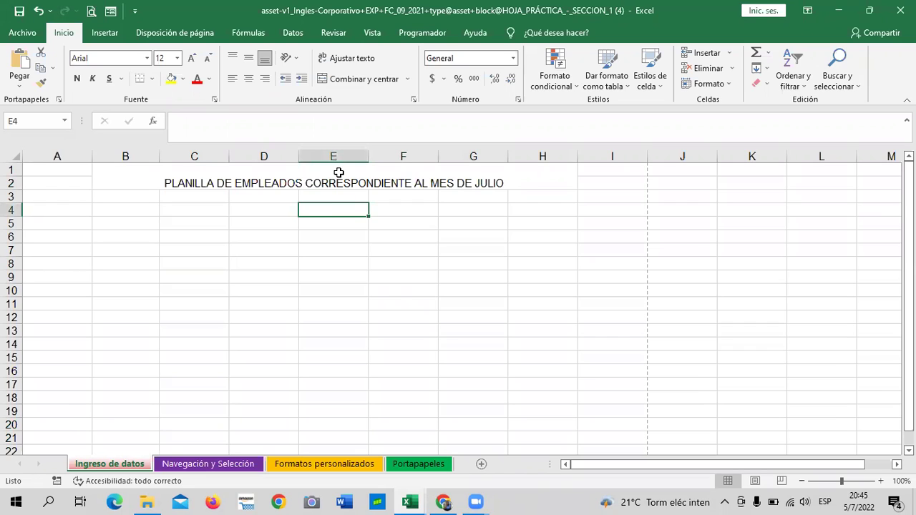
text(TOTAL A)
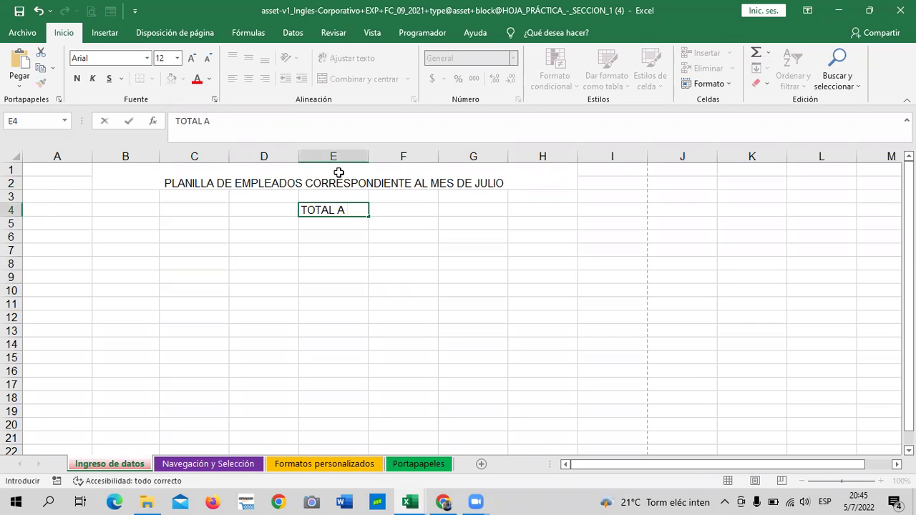
text( PAGAR)
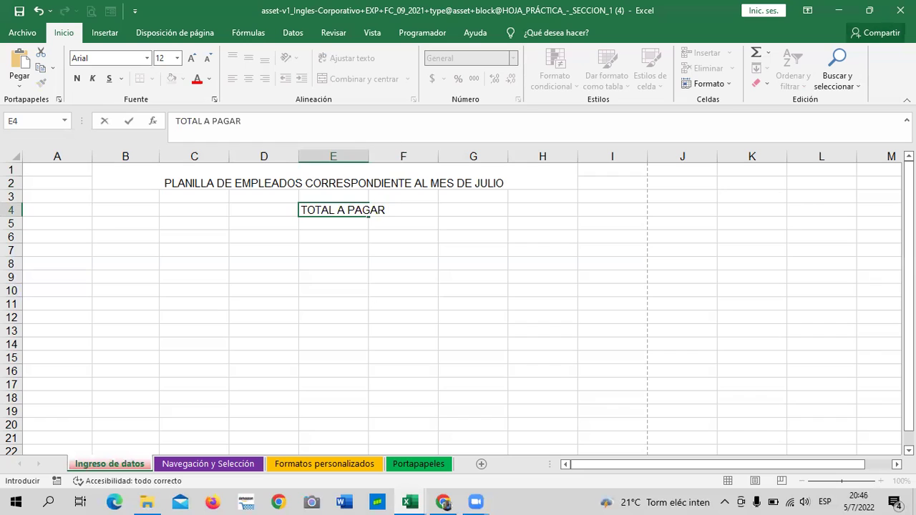
click(503, 278)
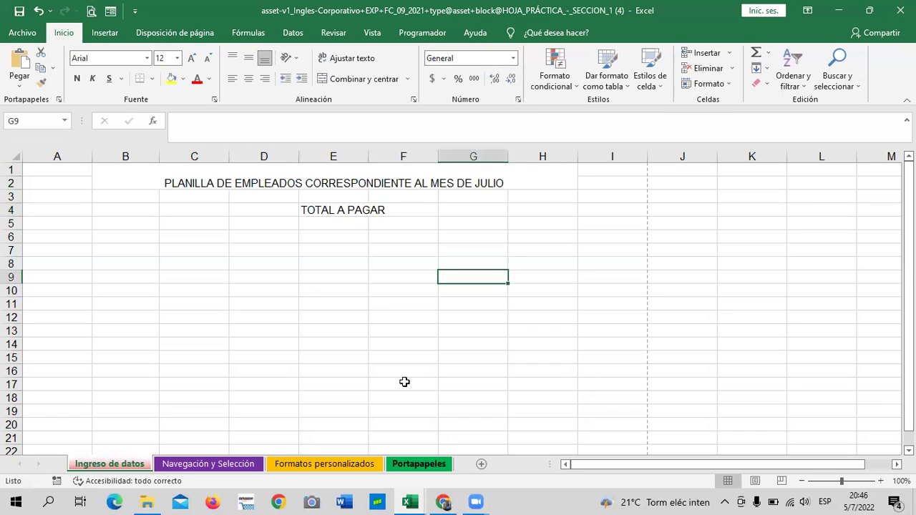
click(364, 292)
click(306, 209)
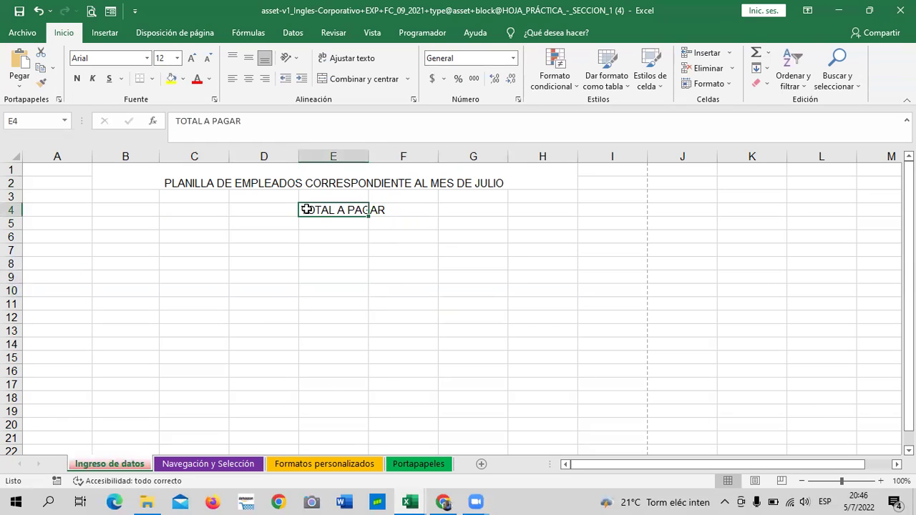
drag(367, 154, 389, 155)
click(520, 327)
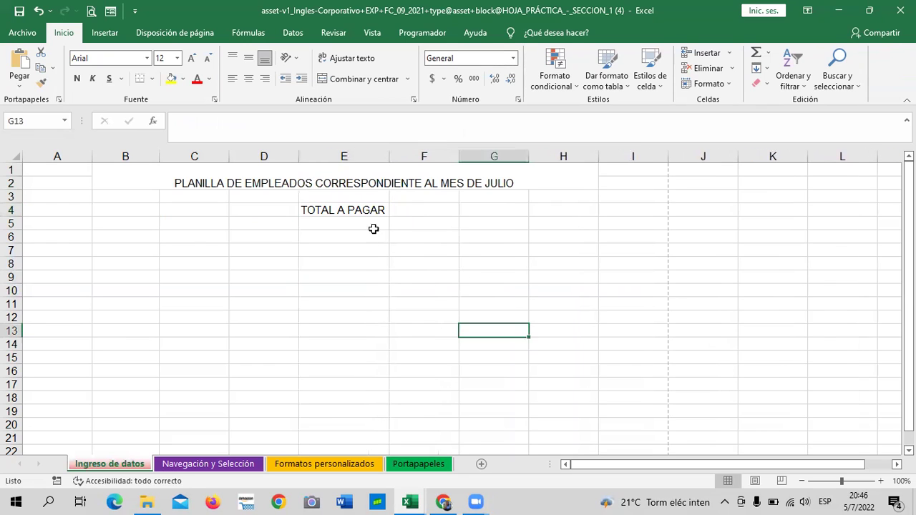
click(355, 206)
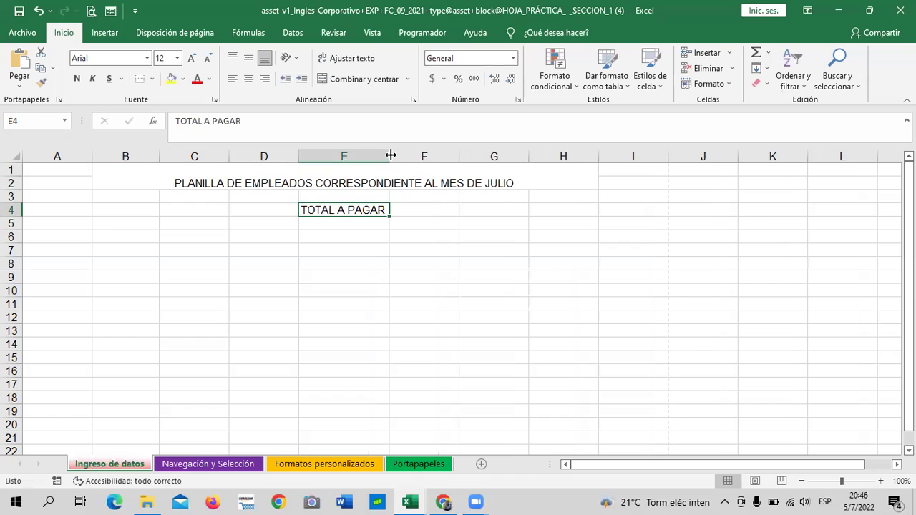
key(ctrl+z)
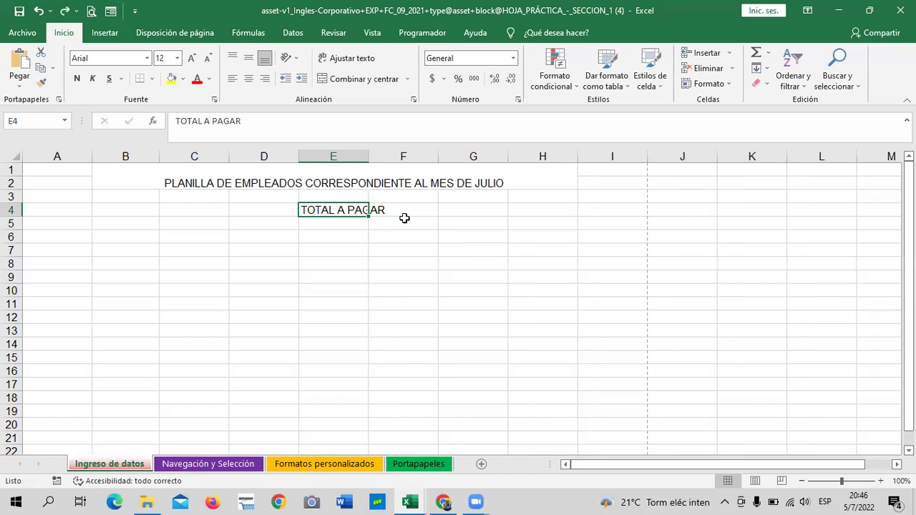
click(433, 251)
click(337, 208)
click(333, 277)
click(464, 246)
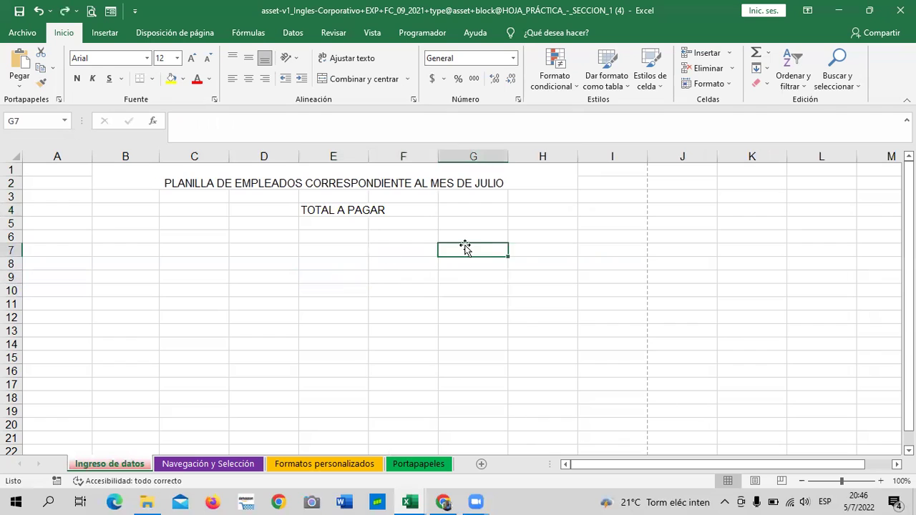
click(340, 211)
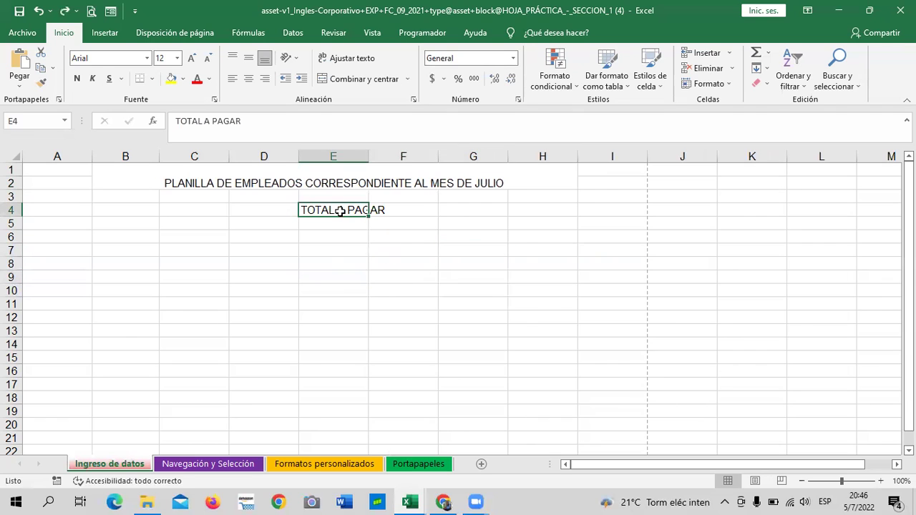
click(208, 59)
click(208, 59)
click(208, 59)
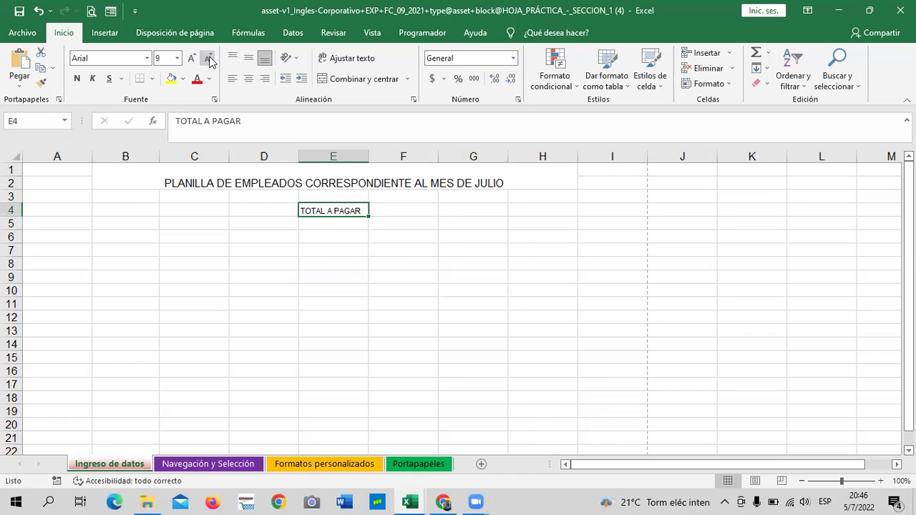
click(375, 300)
click(318, 210)
click(192, 59)
click(193, 59)
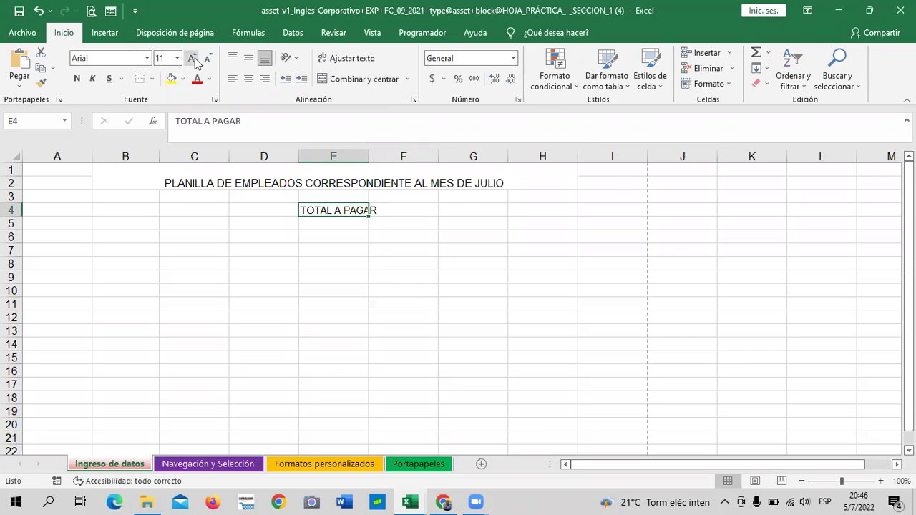
click(193, 60)
click(462, 224)
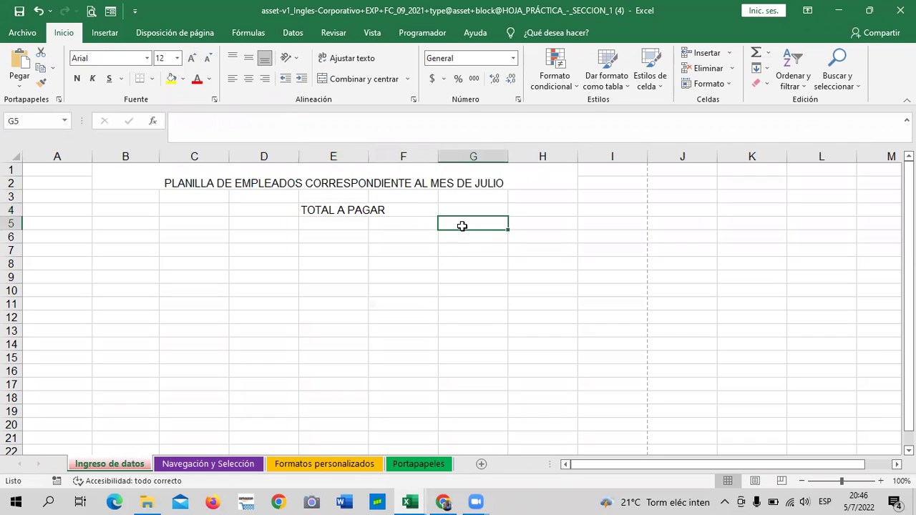
click(350, 208)
Step: Turn on Ajustar texto for E4 so TOTAL A PAGAR wraps onto two lines
click(493, 221)
click(349, 210)
click(354, 64)
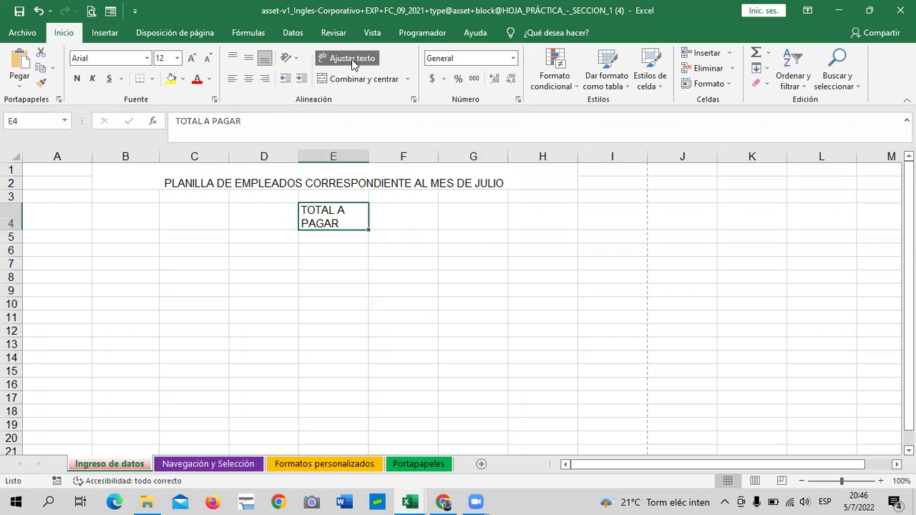
click(402, 300)
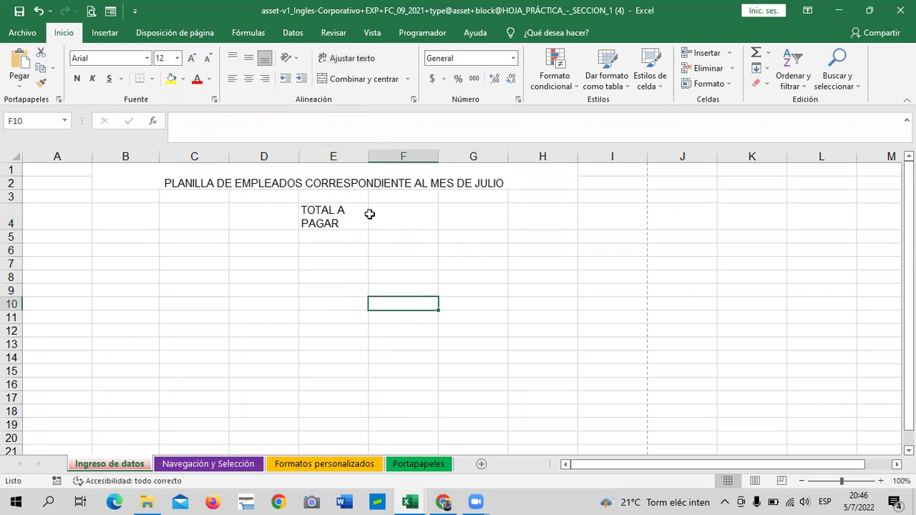
click(331, 219)
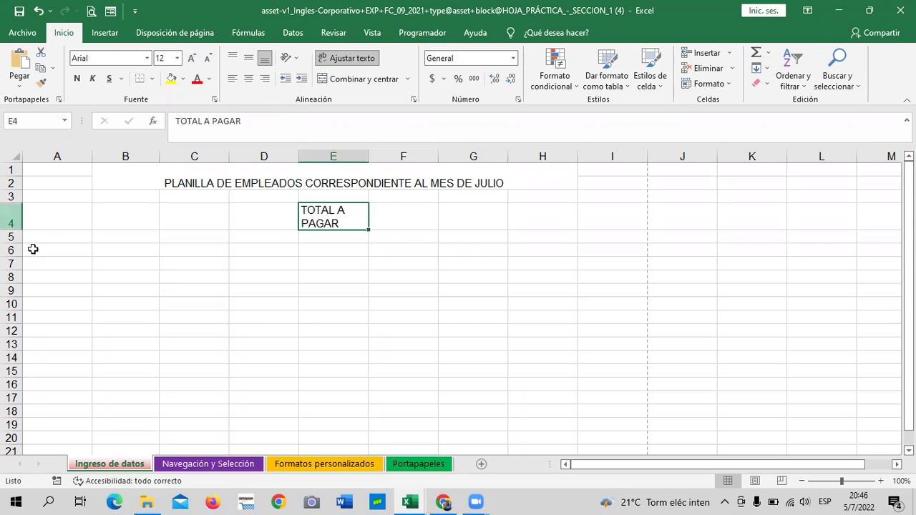
Step: Check the wrapped TOTAL A PAGAR heading by repeatedly reselecting E4
click(503, 315)
click(341, 213)
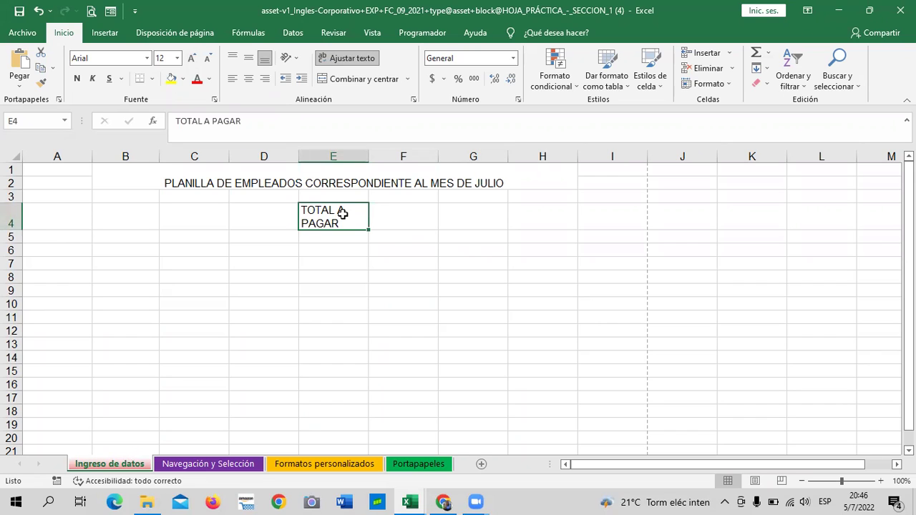
click(487, 317)
click(336, 216)
click(431, 288)
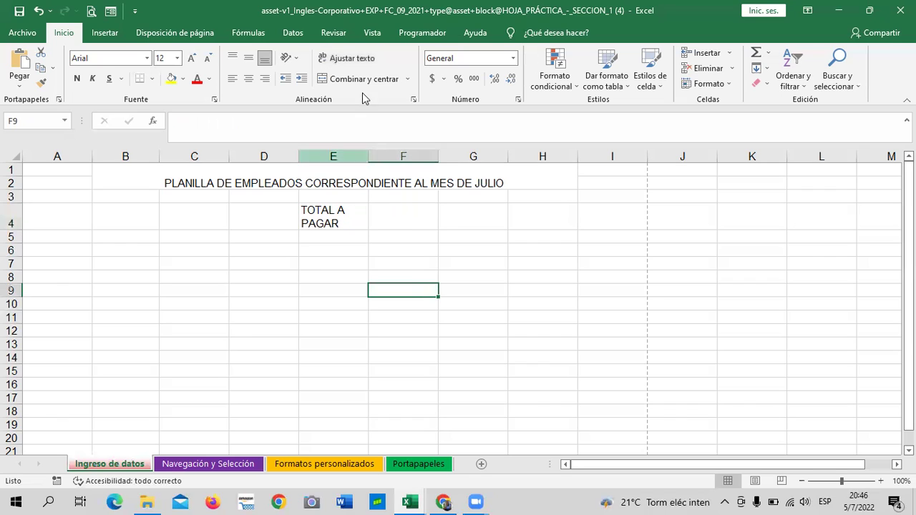
click(334, 212)
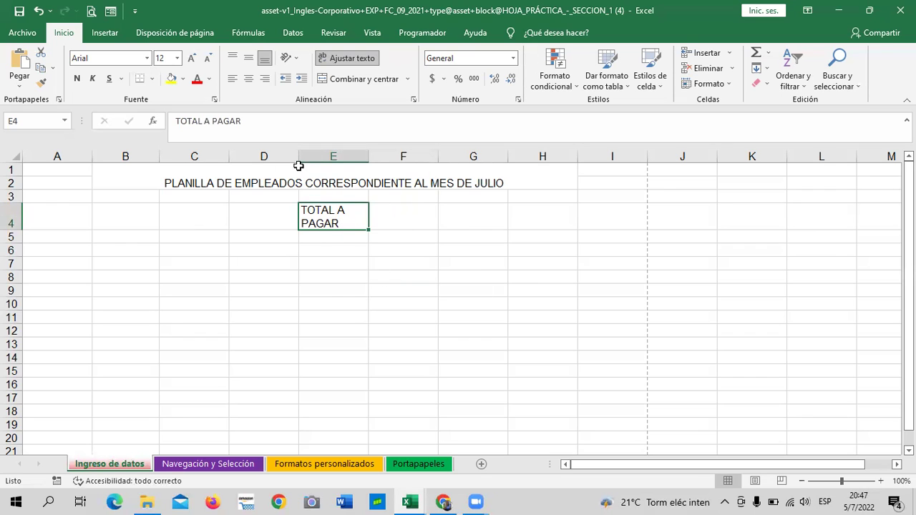
click(407, 212)
click(300, 220)
click(403, 216)
click(340, 219)
Step: Click empty cells around the sheet, ending on F10
click(170, 238)
click(478, 239)
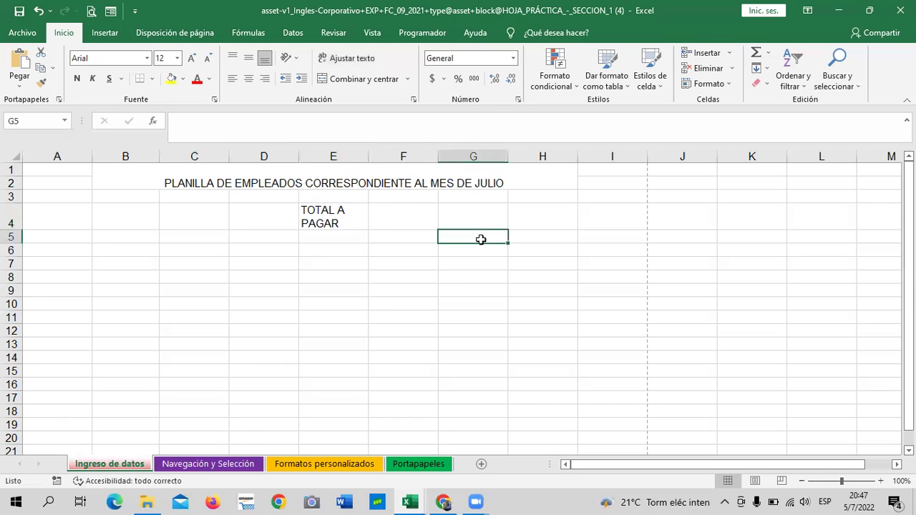
click(208, 275)
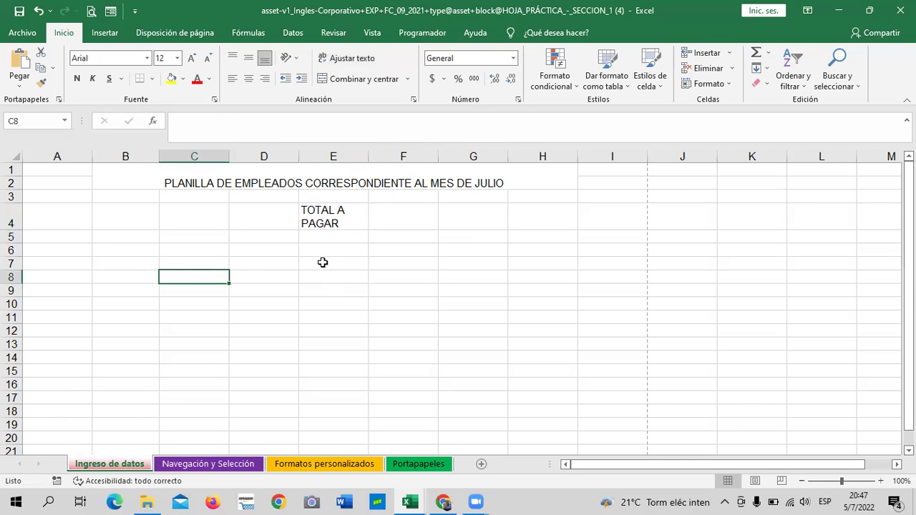
click(418, 306)
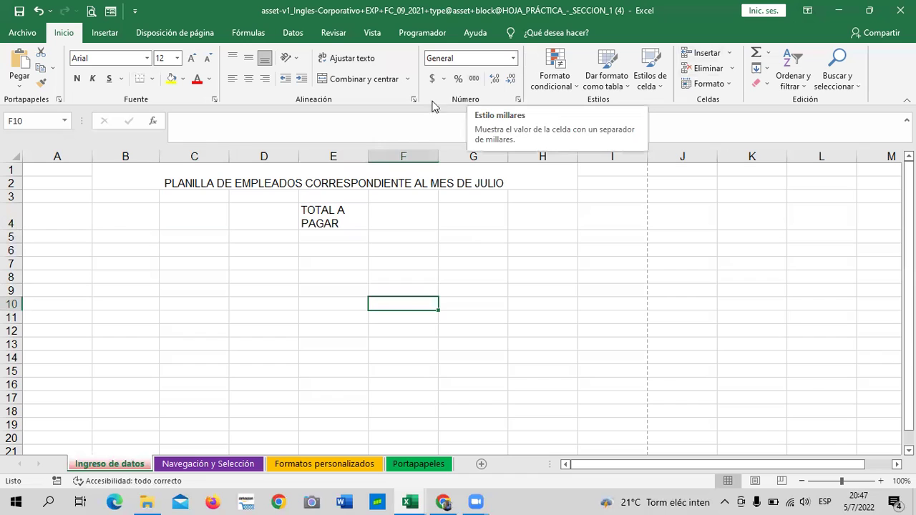
Step: Look over the number formats list, keep General, and select cell D11
click(513, 59)
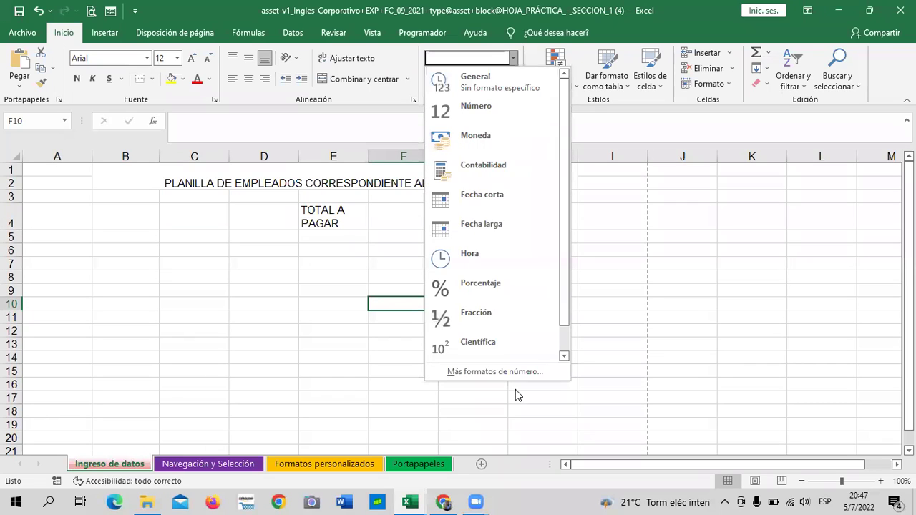
click(248, 307)
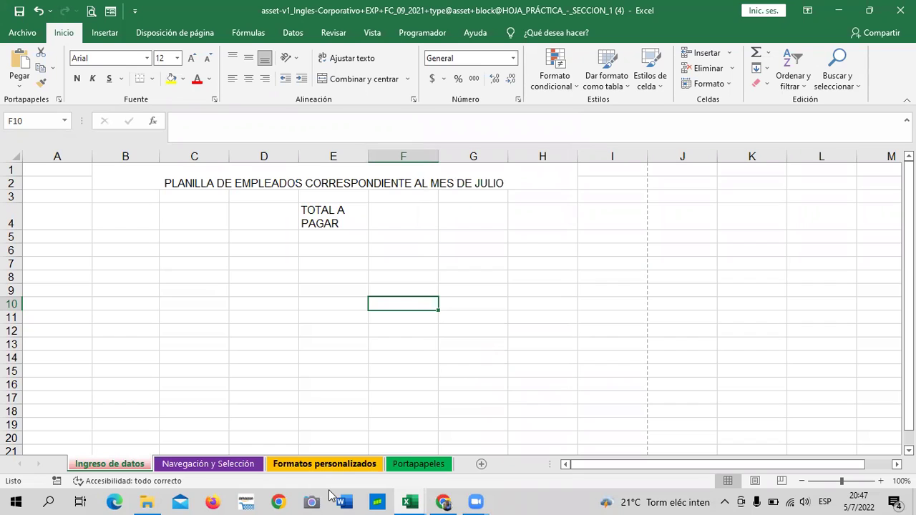
click(503, 246)
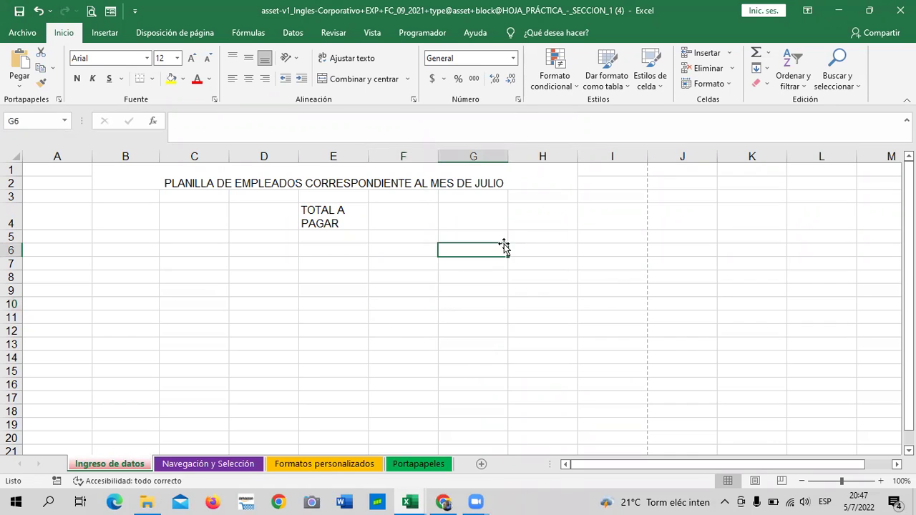
click(292, 315)
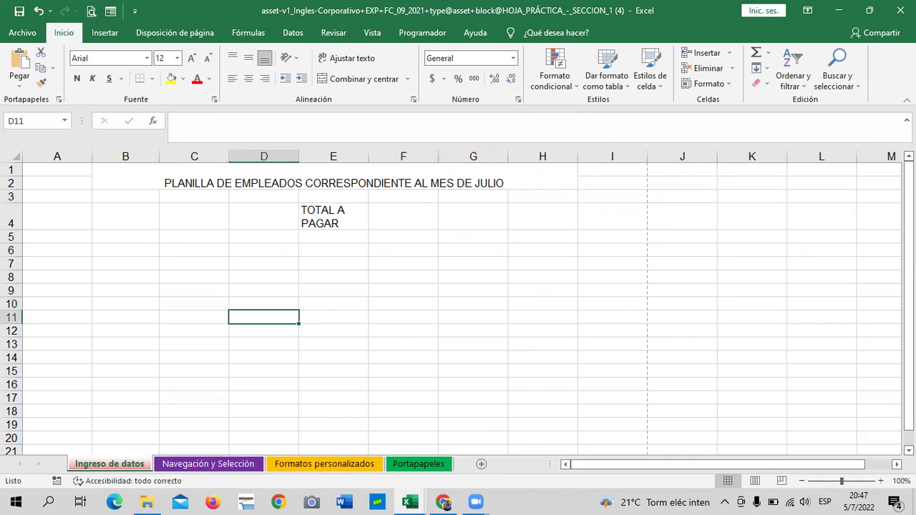
Step: Browse the Insertar and Disposición de página tabs, ending on Fórmulas
click(175, 33)
click(96, 34)
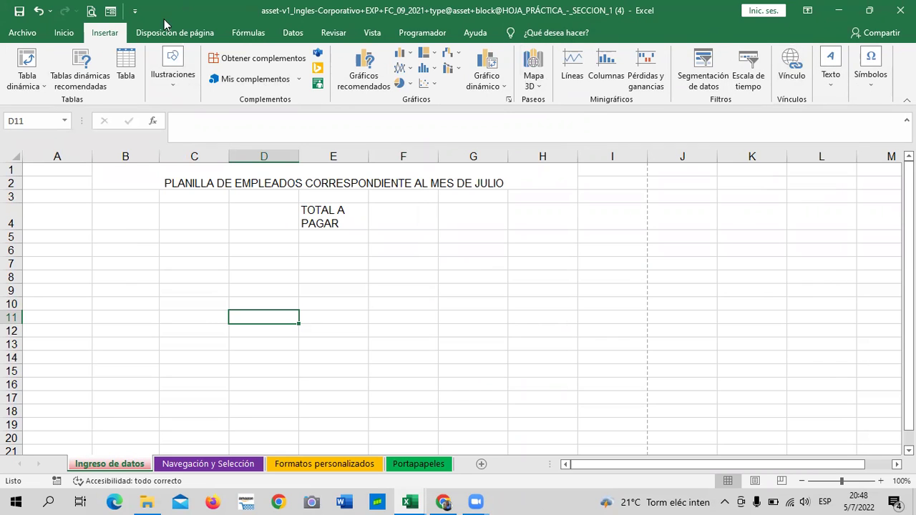
click(168, 33)
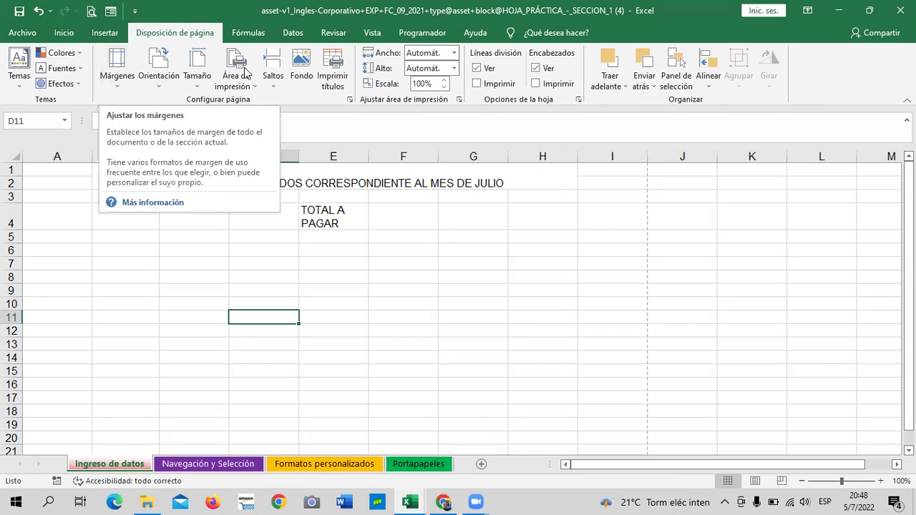
click(262, 33)
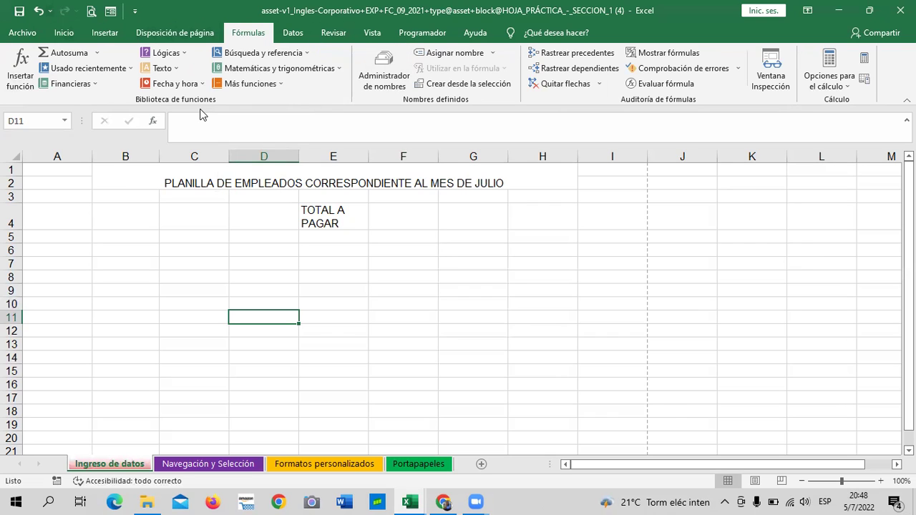
click(21, 68)
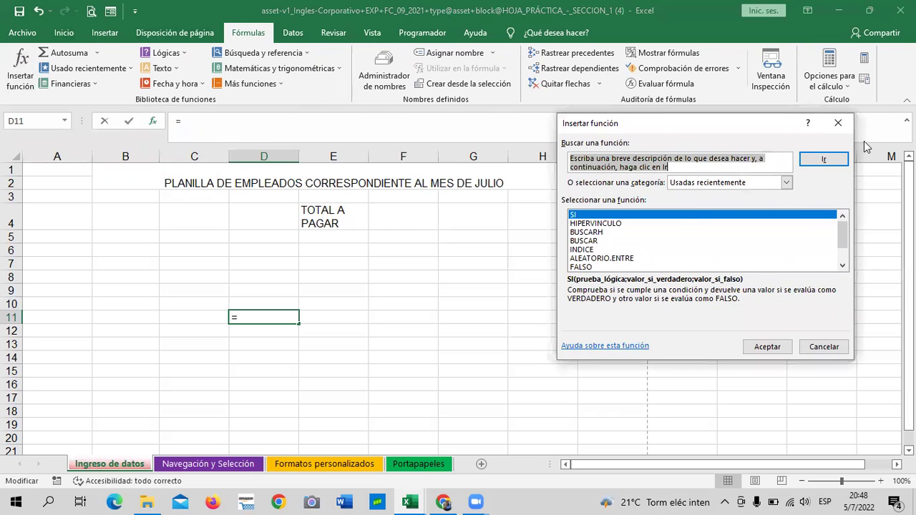
click(837, 122)
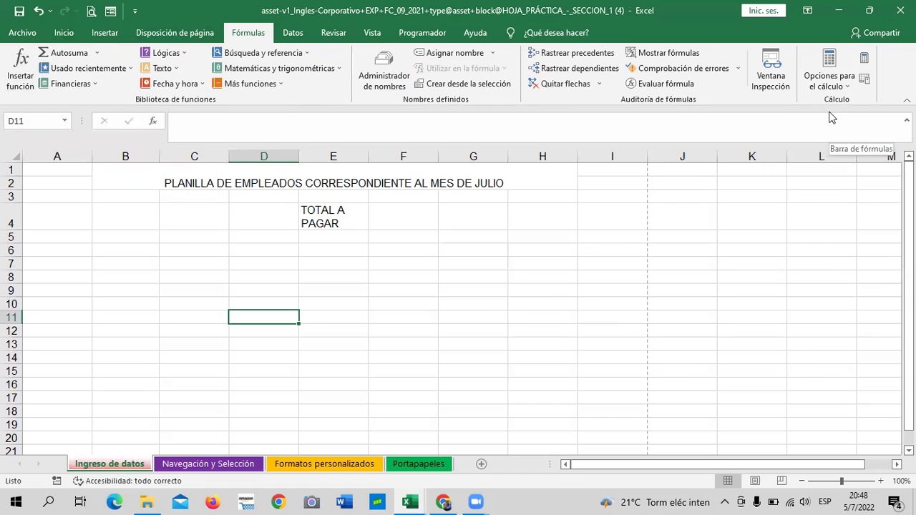
click(96, 84)
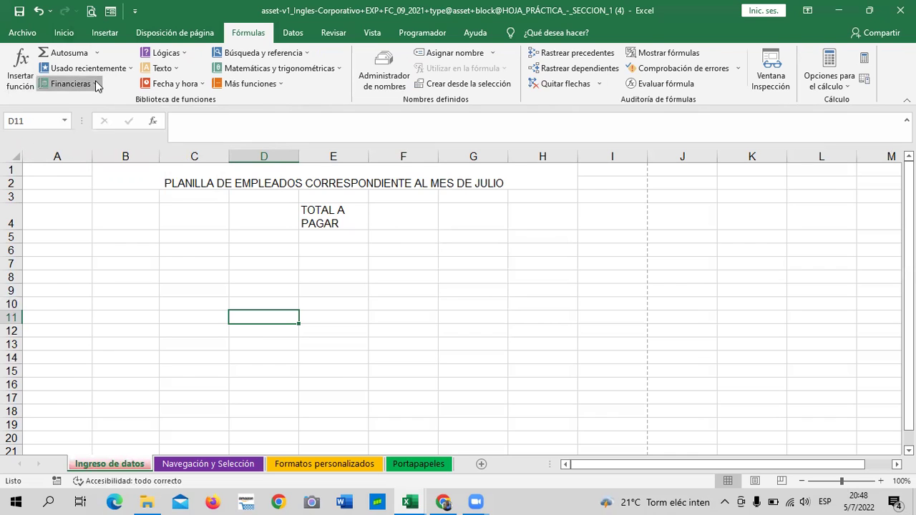
click(97, 85)
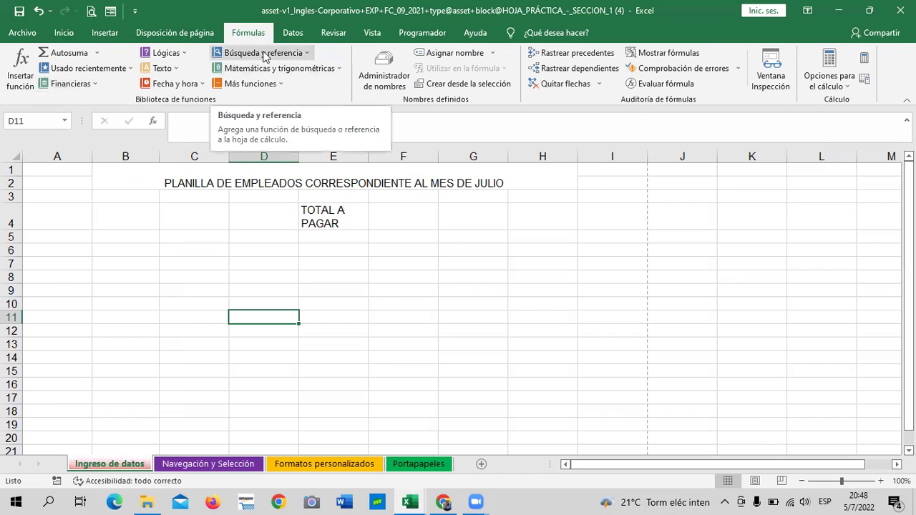
click(178, 68)
click(178, 68)
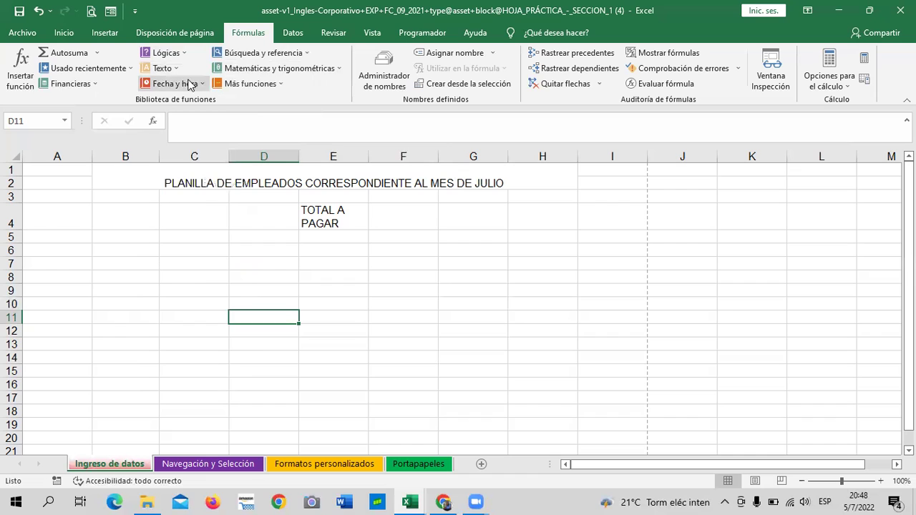
click(187, 84)
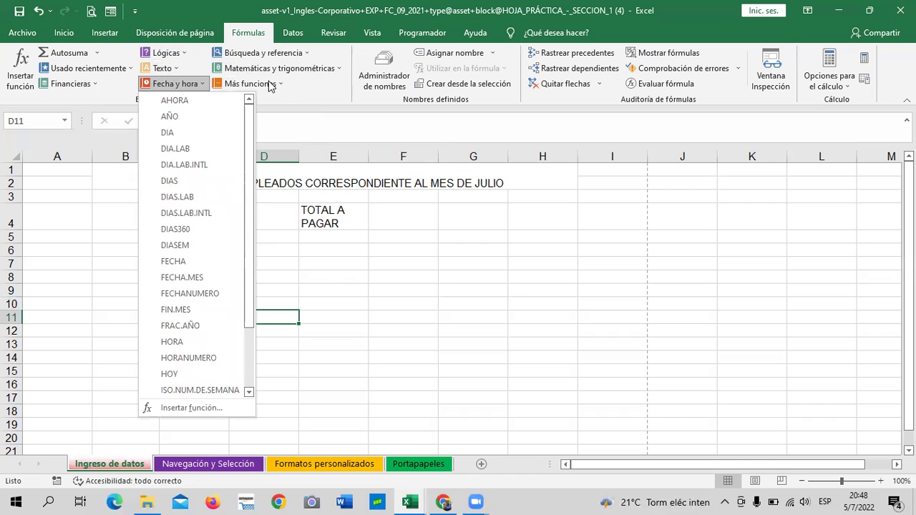
click(336, 70)
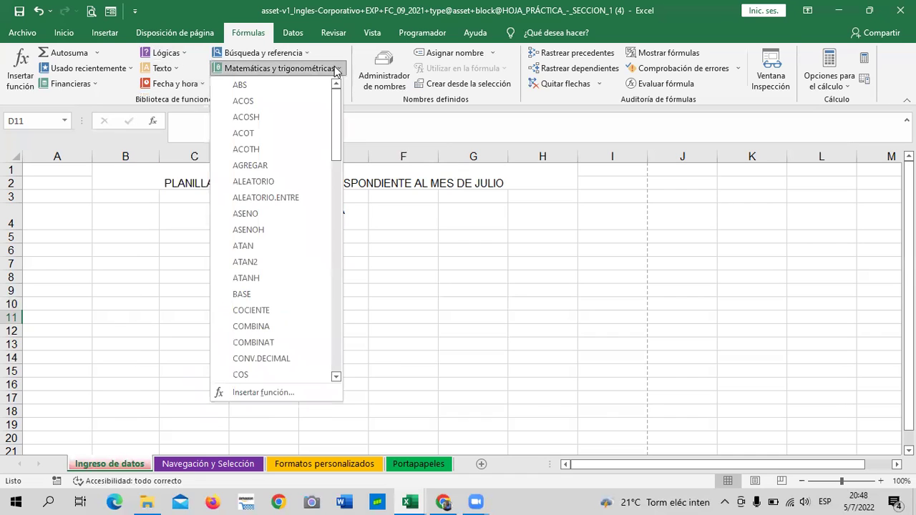
click(289, 53)
click(98, 54)
click(97, 54)
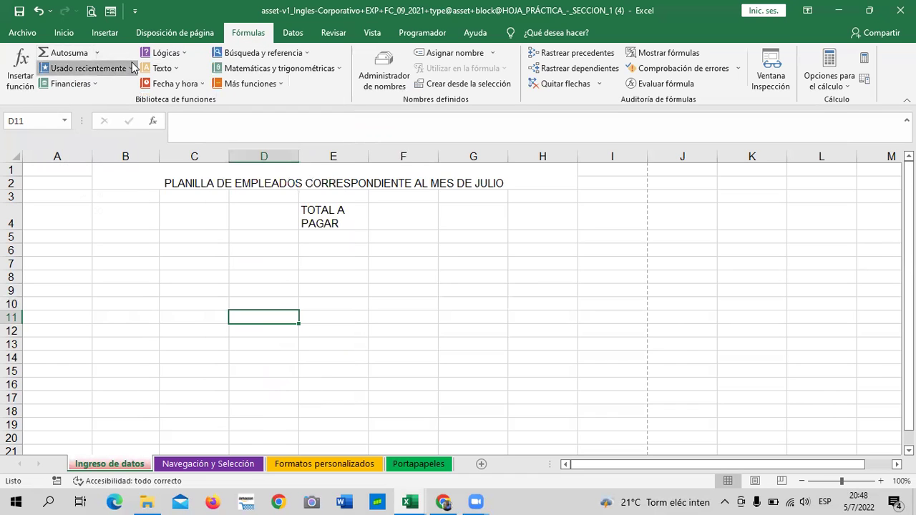
click(131, 68)
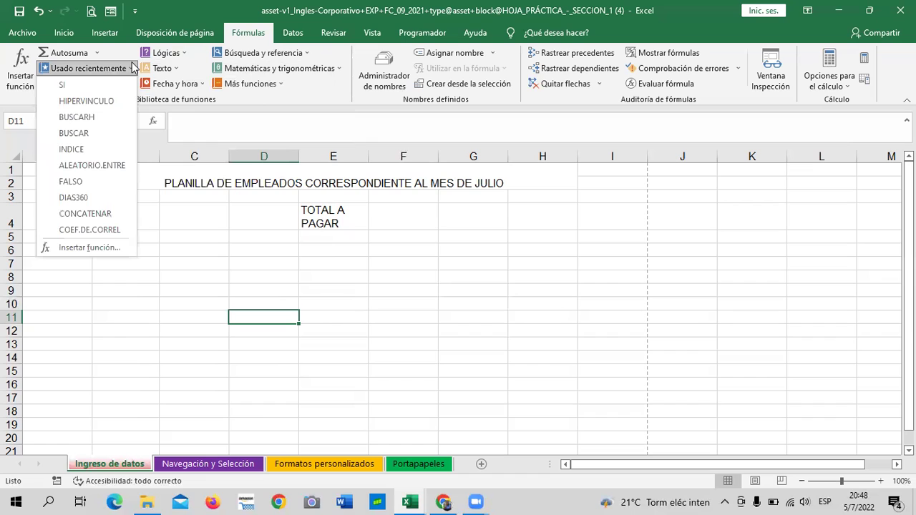
click(167, 244)
click(87, 84)
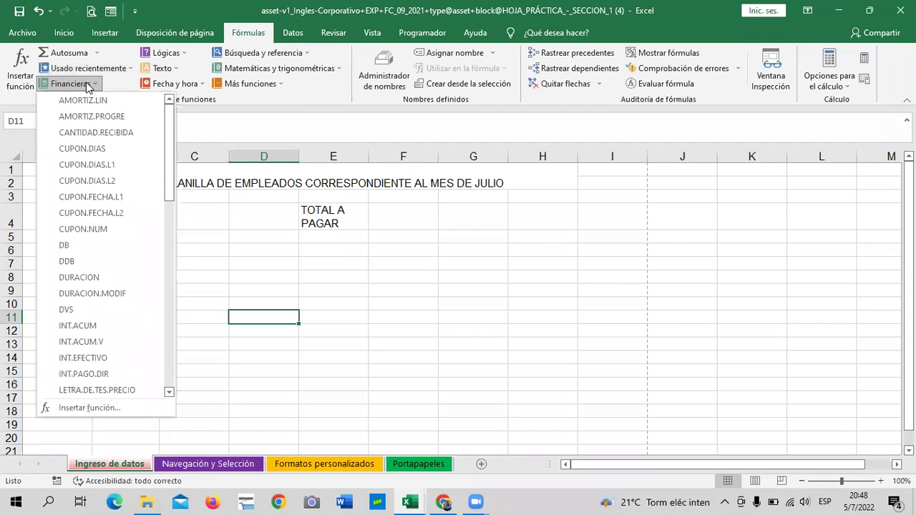
click(527, 300)
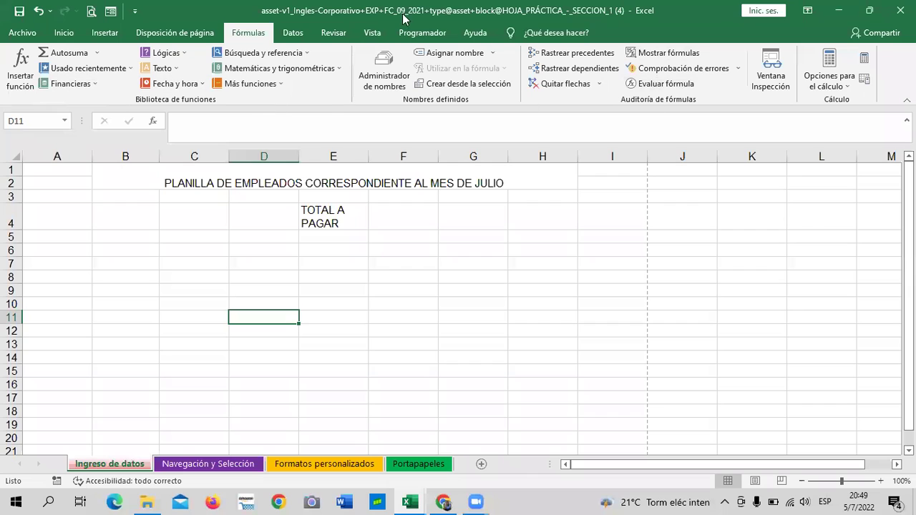
Step: Look through the Datos and Revisar tabs, ending on the Vista tab
click(295, 34)
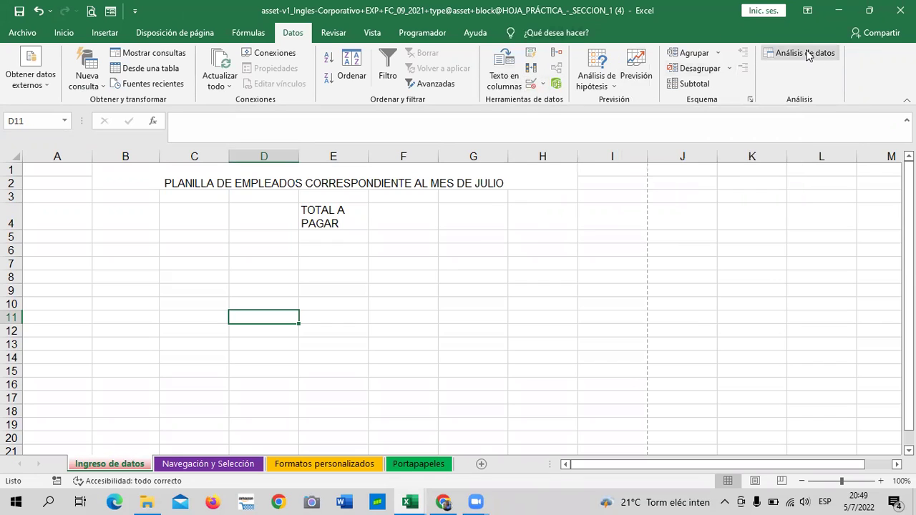
click(344, 34)
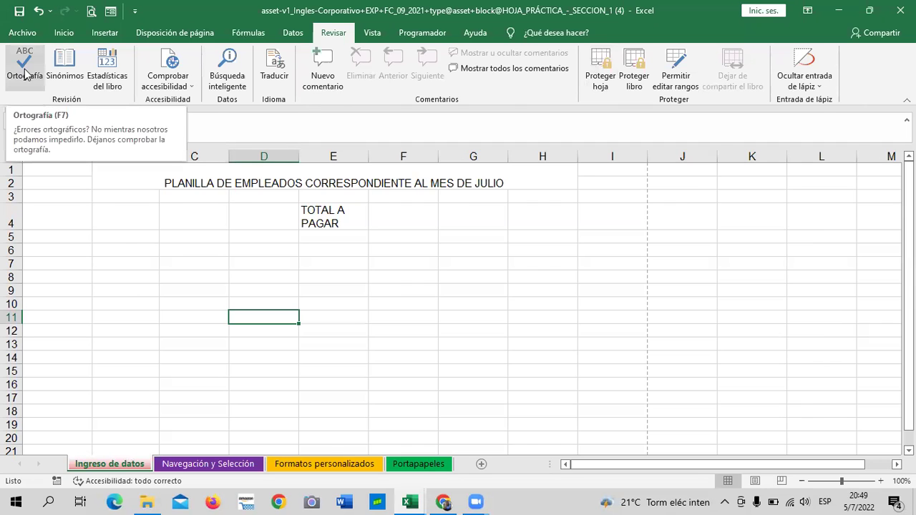
click(373, 33)
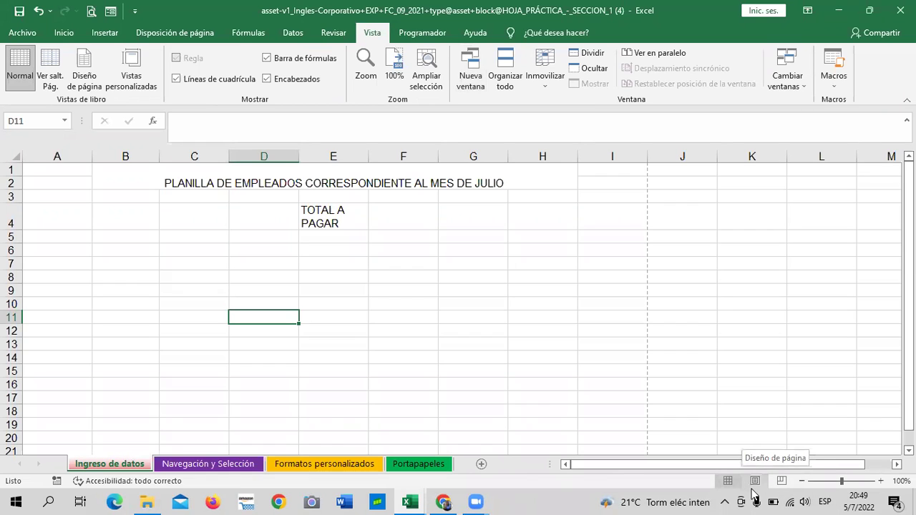
Step: Switch to Diseño de página view and browse the pages, selecting C38 on page two
click(754, 481)
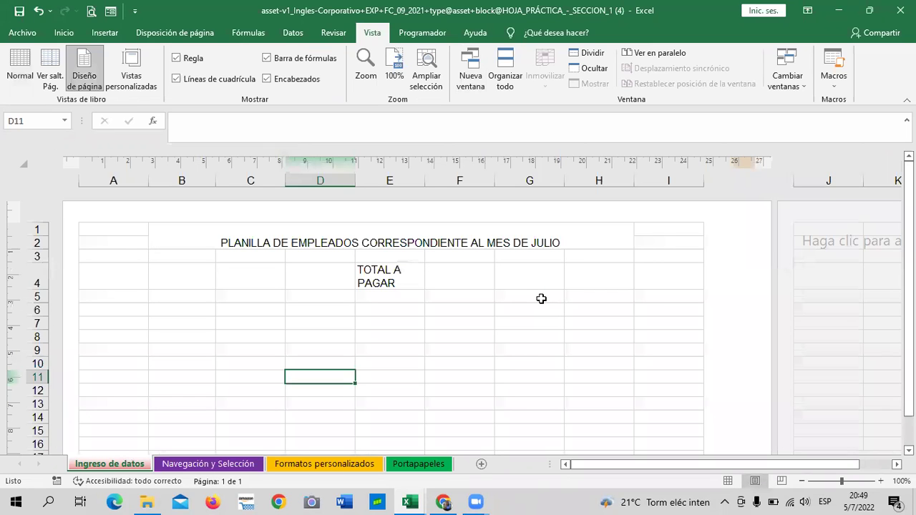
scroll(540, 298, down, 2)
scroll(541, 298, down, 1)
scroll(540, 298, down, 5)
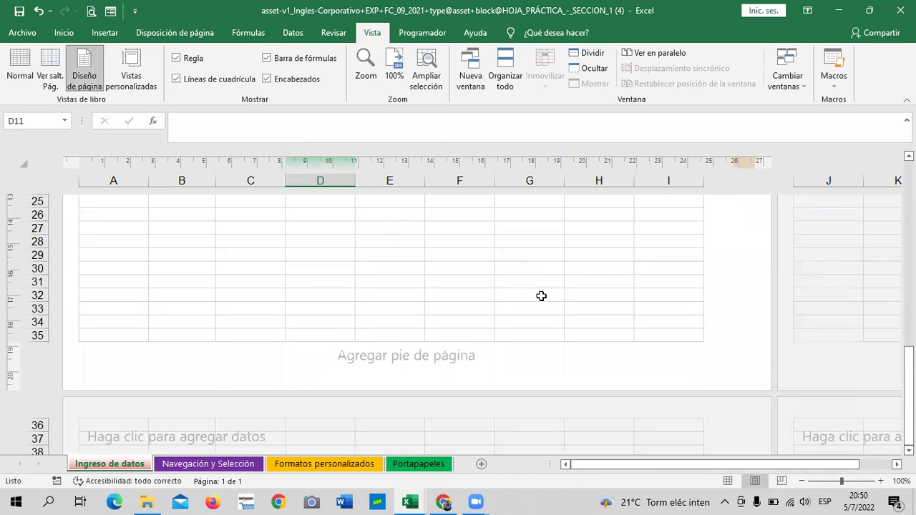
scroll(541, 297, down, 1)
scroll(341, 296, up, 6)
scroll(351, 300, up, 3)
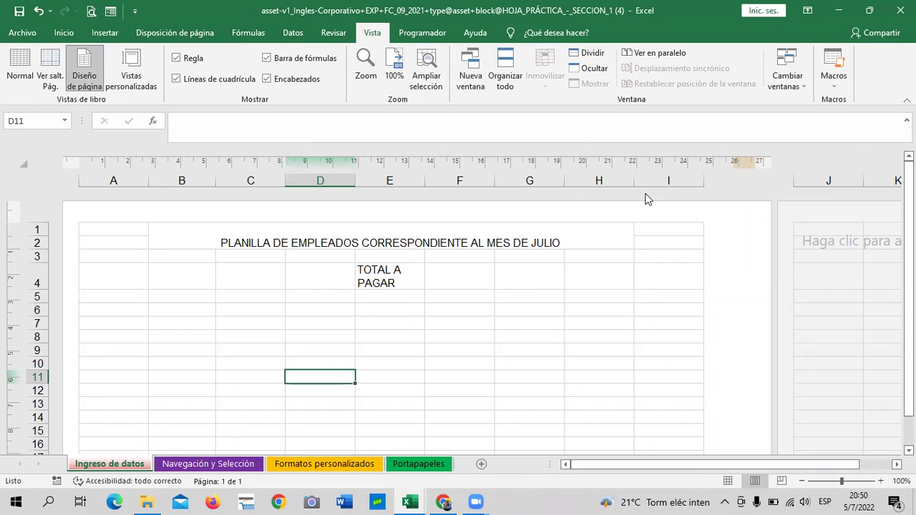
scroll(641, 215, down, 3)
scroll(640, 219, down, 4)
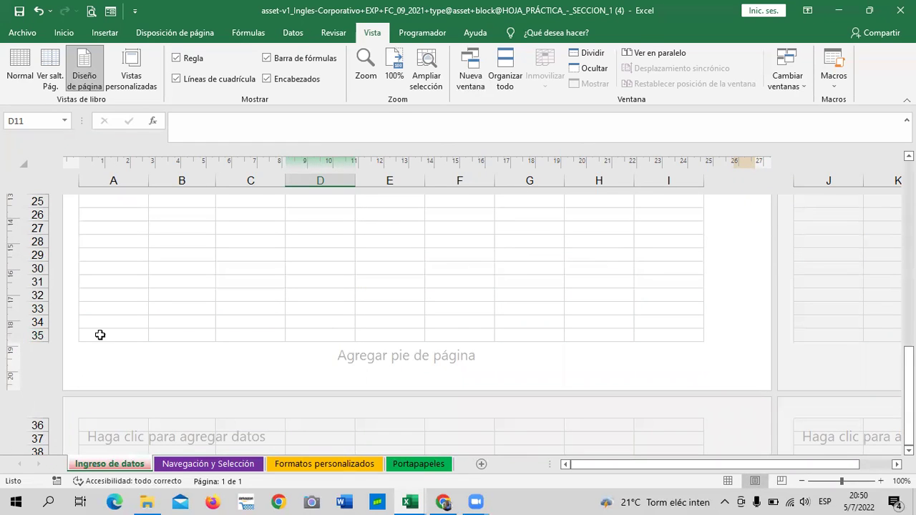
scroll(241, 319, down, 2)
click(219, 375)
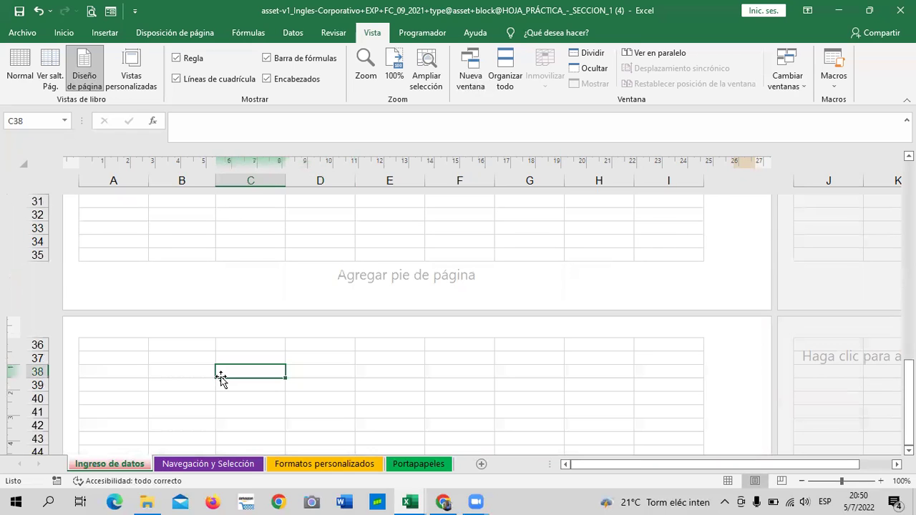
scroll(236, 370, up, 2)
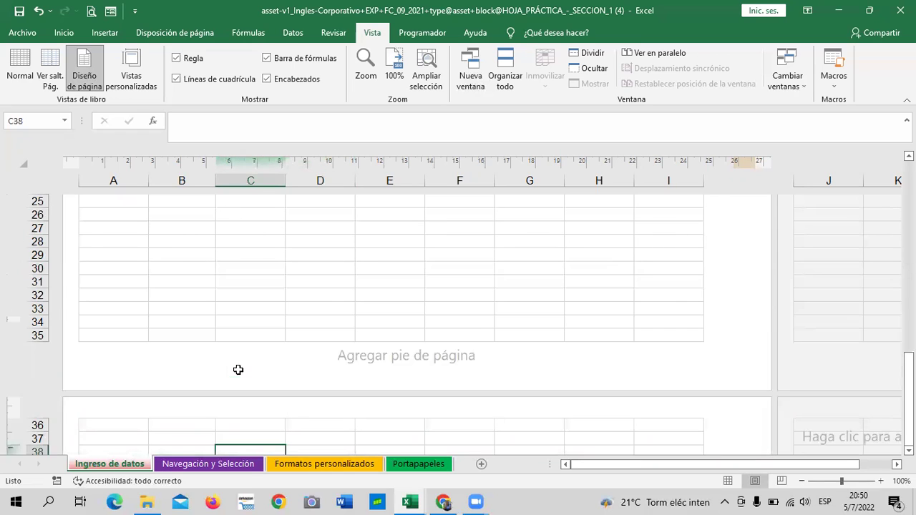
scroll(243, 371, up, 3)
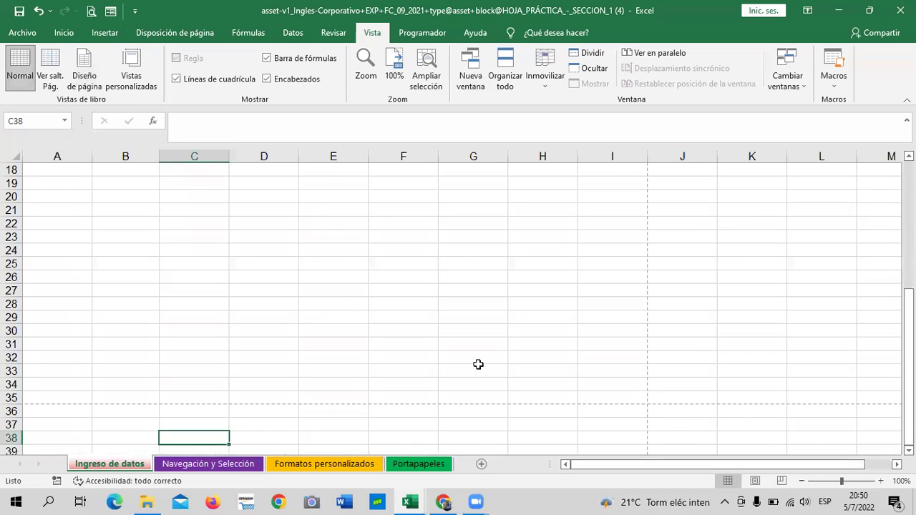
Step: Toggle the Barra de fórmulas off and on while selecting cell C8
scroll(478, 364, up, 6)
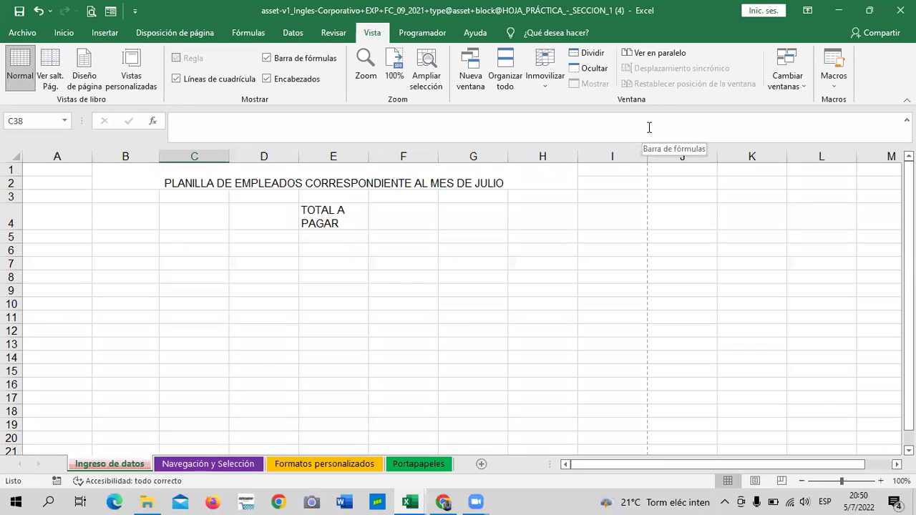
click(278, 60)
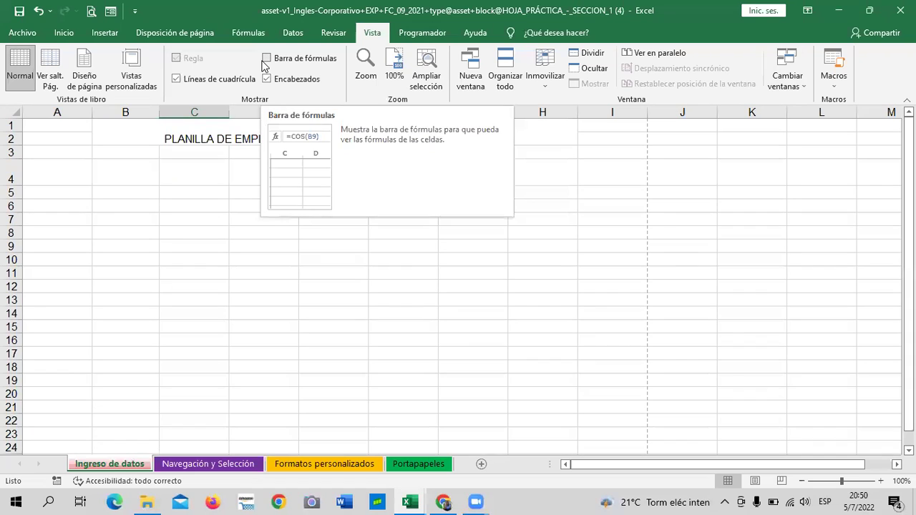
click(210, 232)
click(264, 58)
click(265, 58)
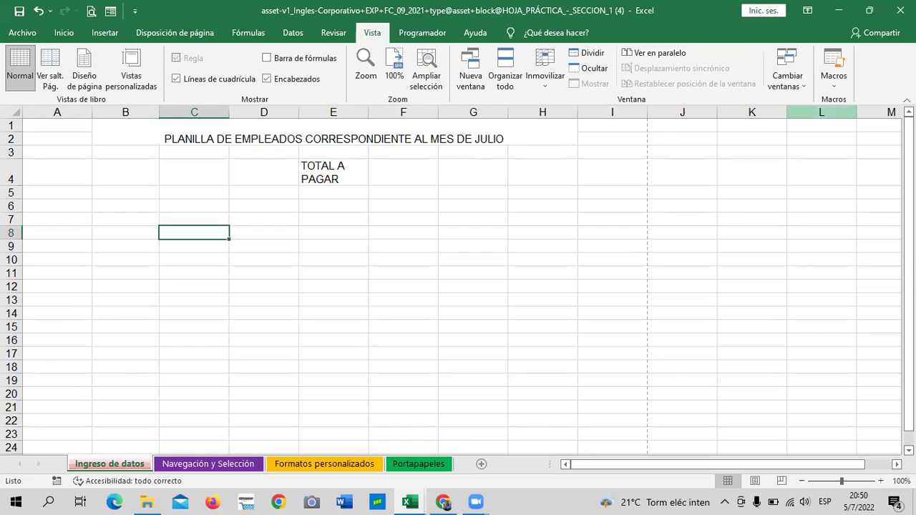
Step: Toggle Encabezados and Líneas de cuadrícula off and on, leaving formula bar, headings and gridlines shown
click(267, 79)
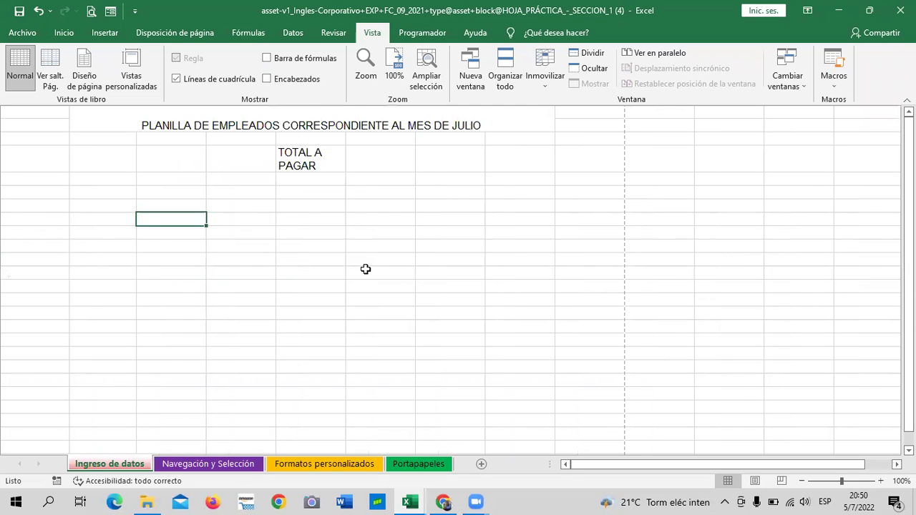
click(267, 78)
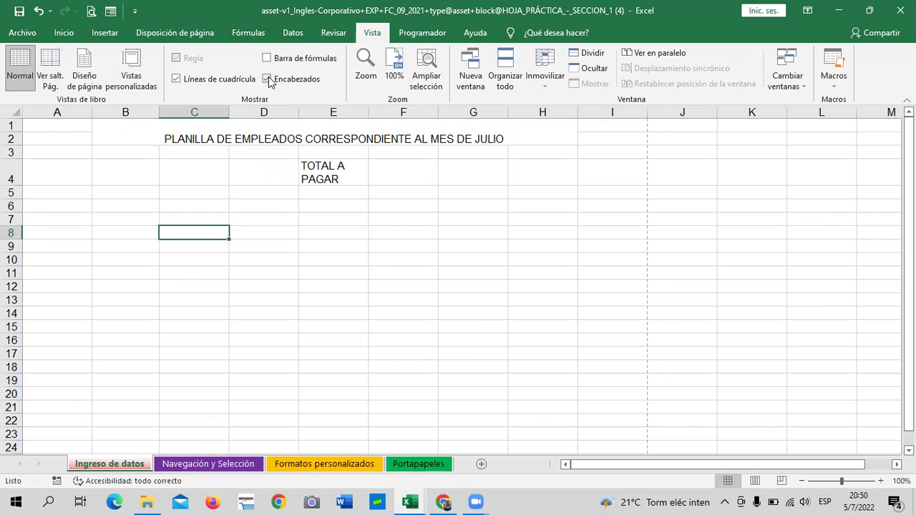
click(268, 79)
click(266, 58)
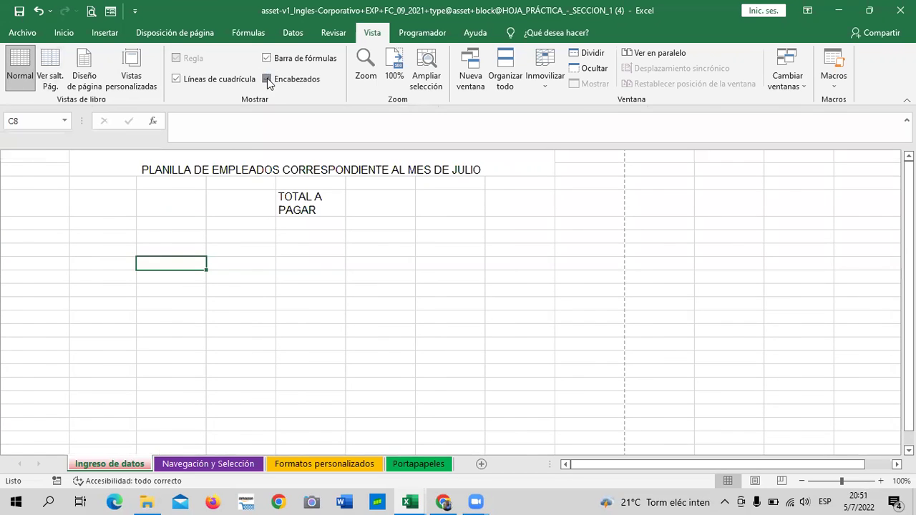
click(267, 79)
click(176, 79)
click(177, 78)
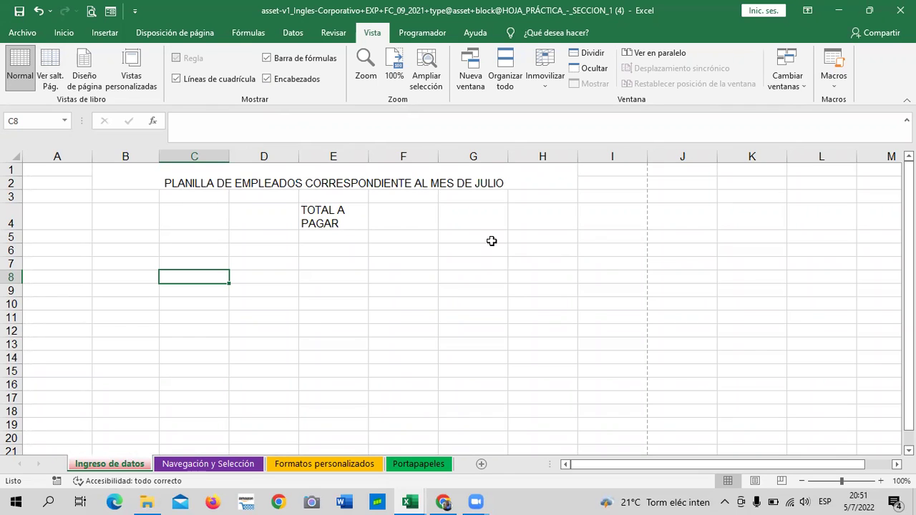
Step: Apply Todos los bordes to B5:H19, then open Vista previa de impresión to check the bordered table
click(395, 325)
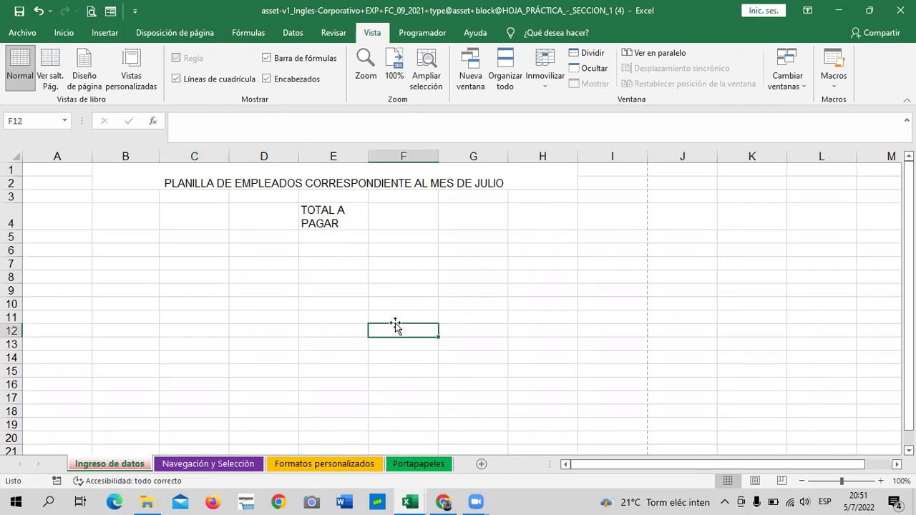
mouse_move(113, 241)
mouse_down()
mouse_move(602, 418)
mouse_move(515, 419)
mouse_up()
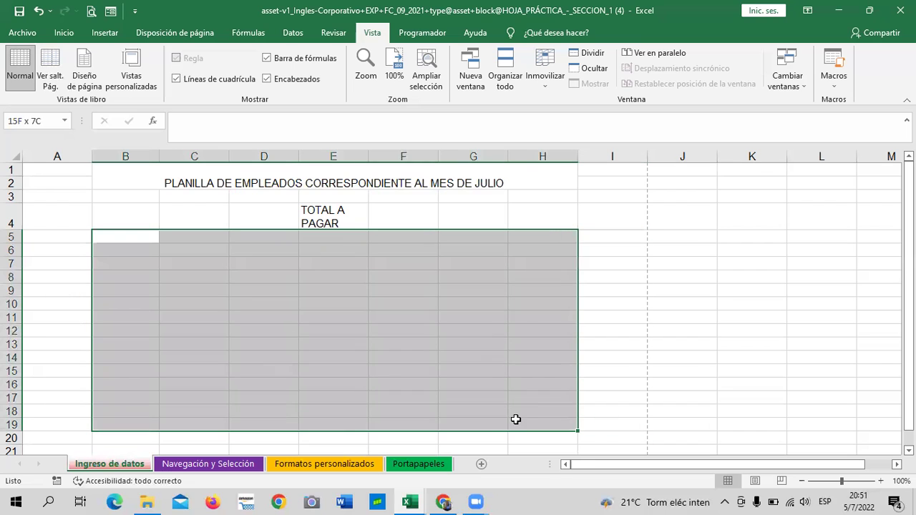
click(66, 34)
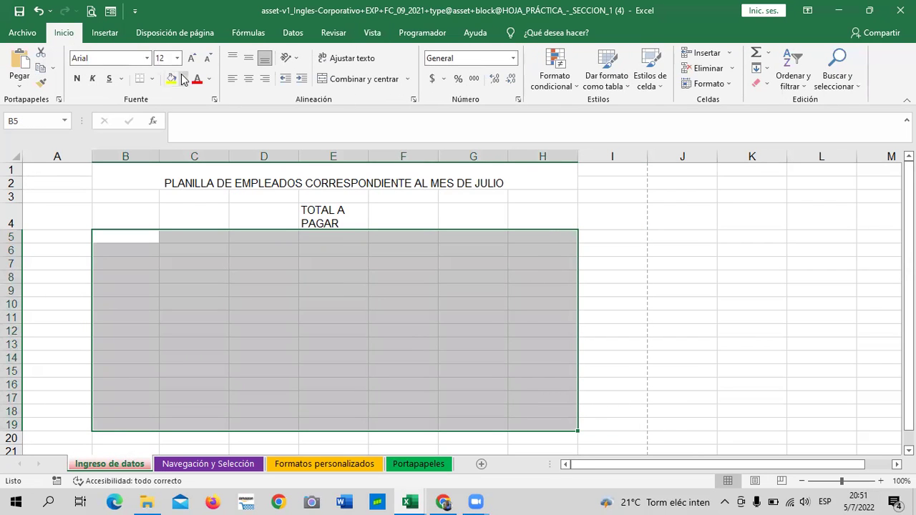
click(154, 78)
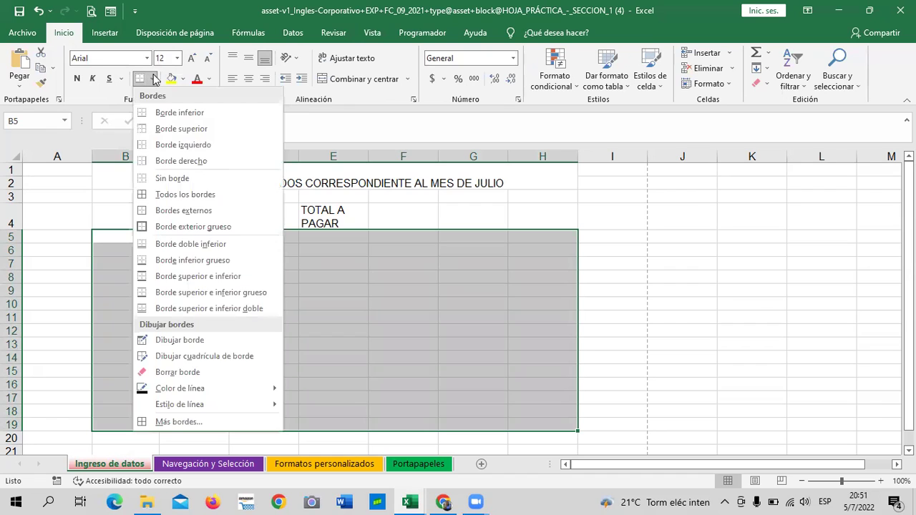
key(Escape)
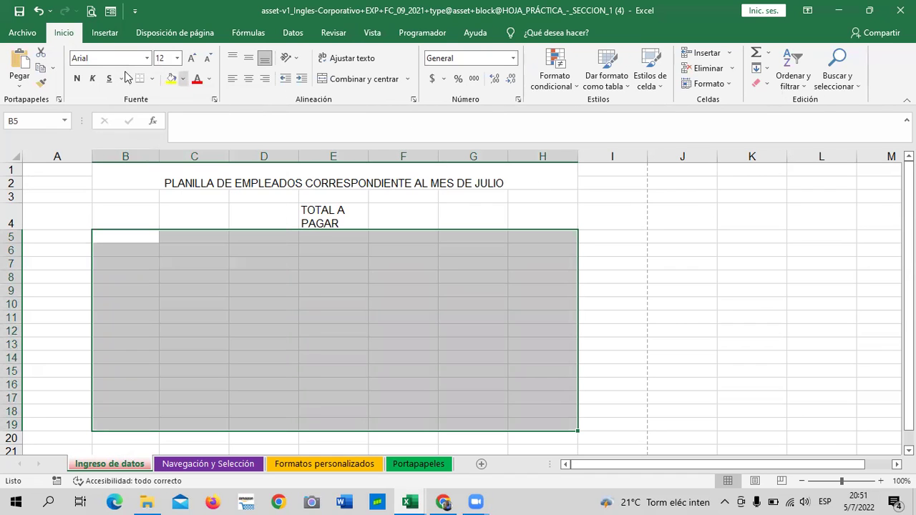
click(152, 79)
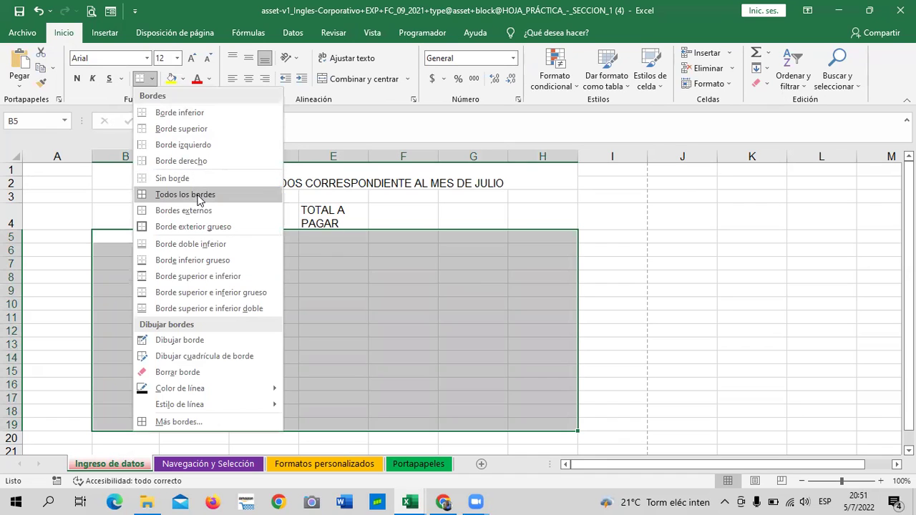
click(199, 194)
click(644, 327)
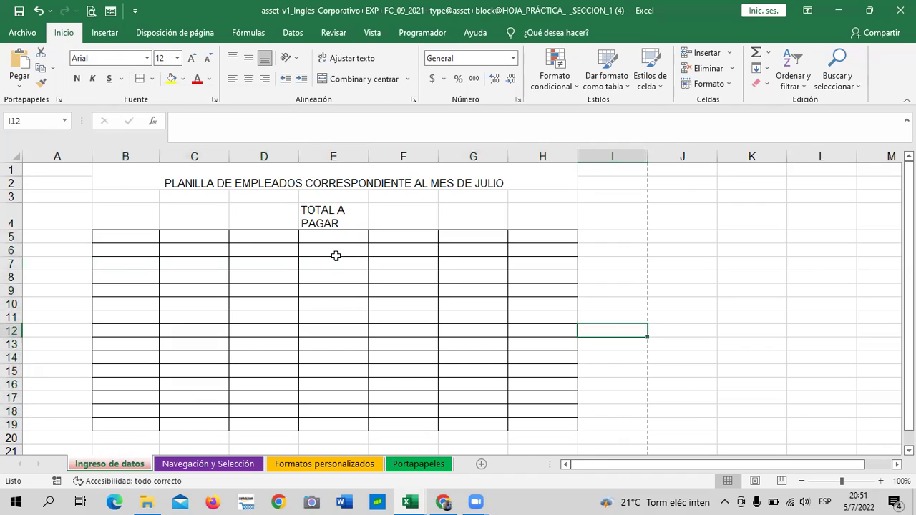
click(91, 11)
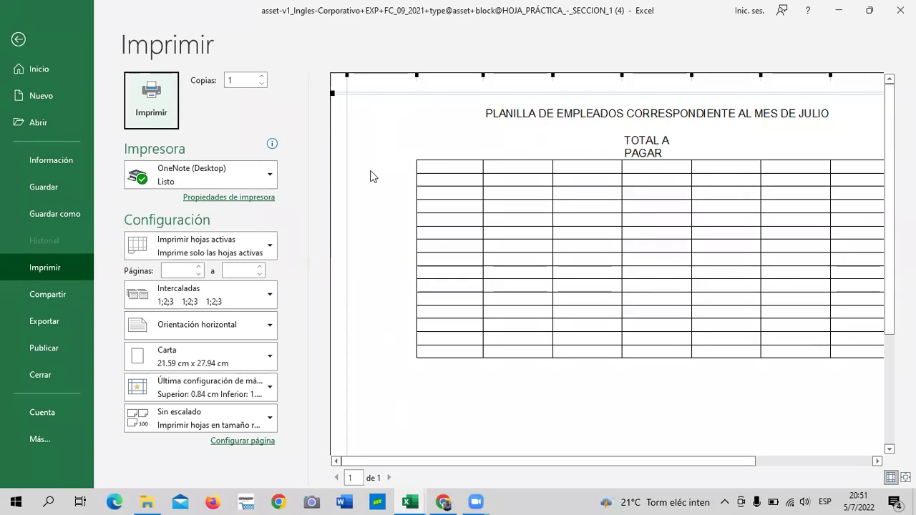
Step: Return from the print preview to the Ingreso de datos worksheet and select cell J5
click(41, 36)
click(699, 234)
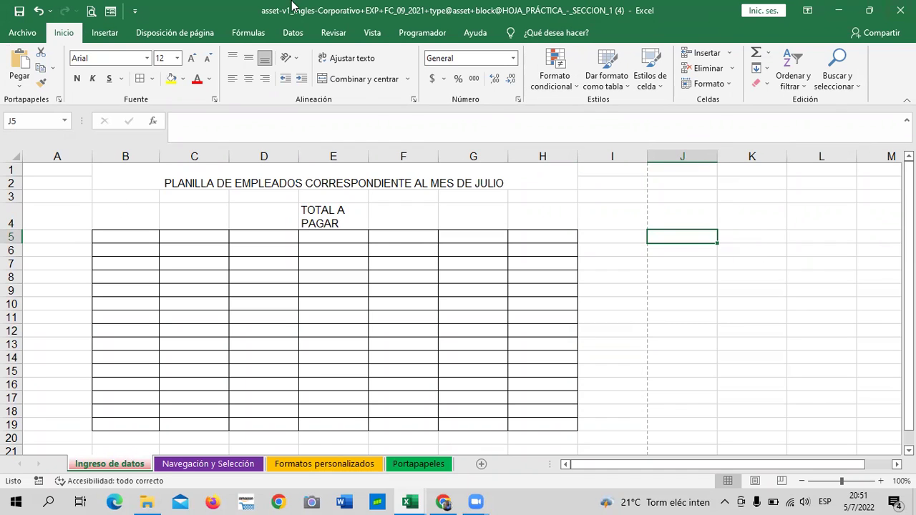
Step: Browse the Vista and Programador ribbon tabs, select K4, then open the Archivo start page
click(371, 33)
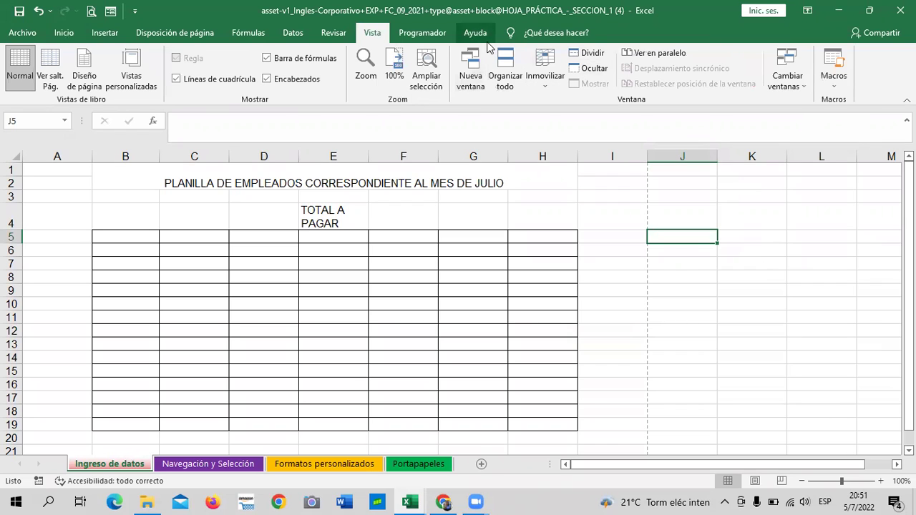
click(423, 33)
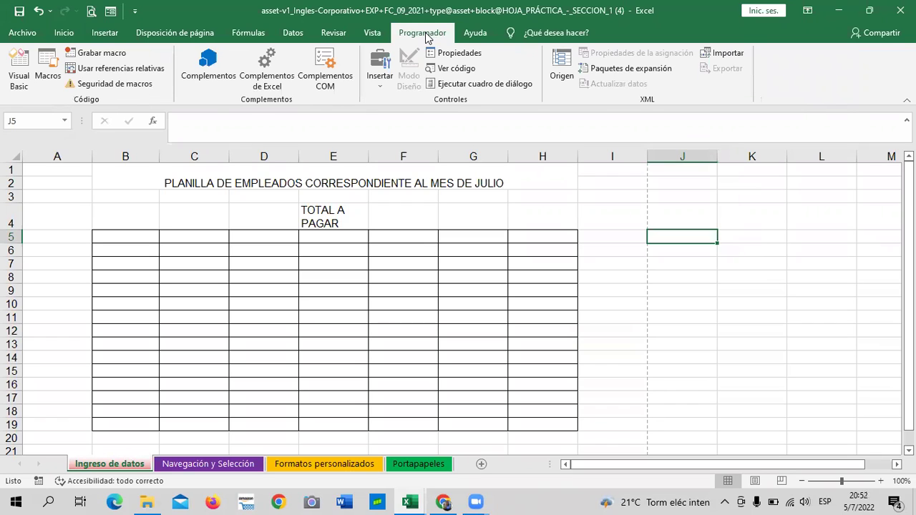
scroll(438, 54, up, 1)
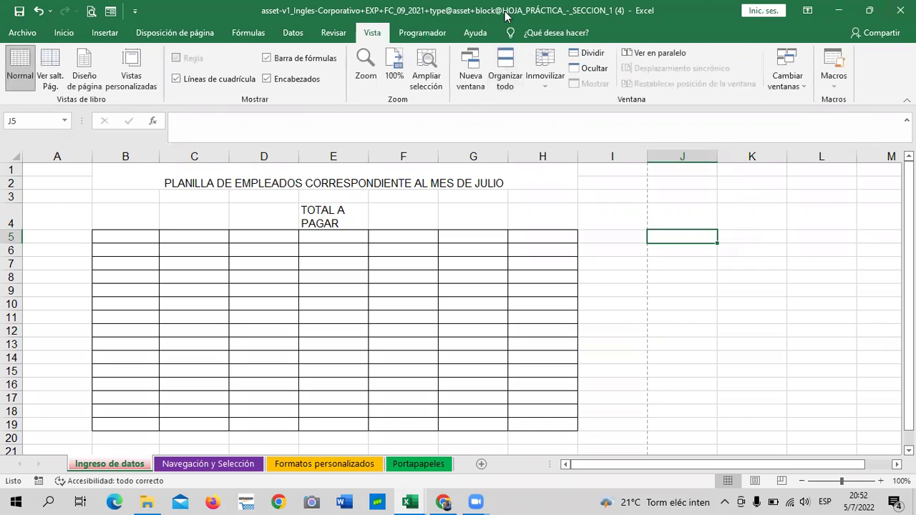
click(423, 34)
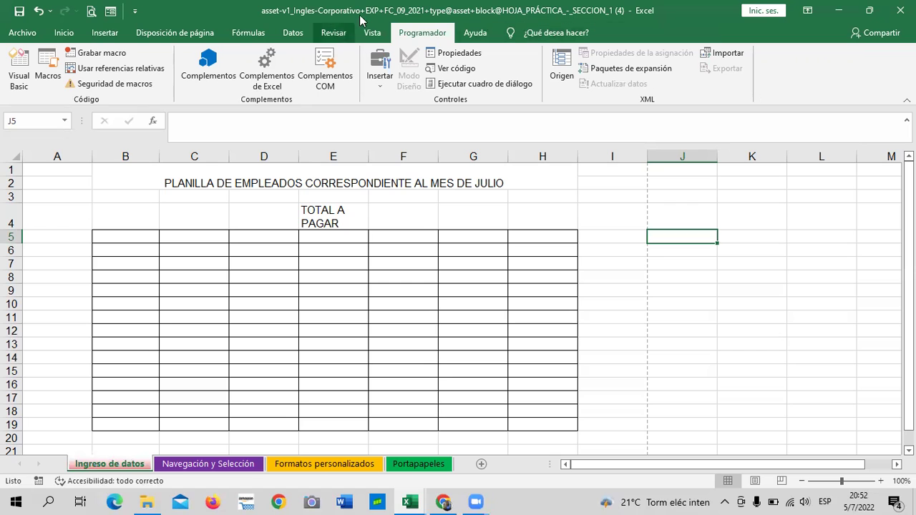
click(737, 207)
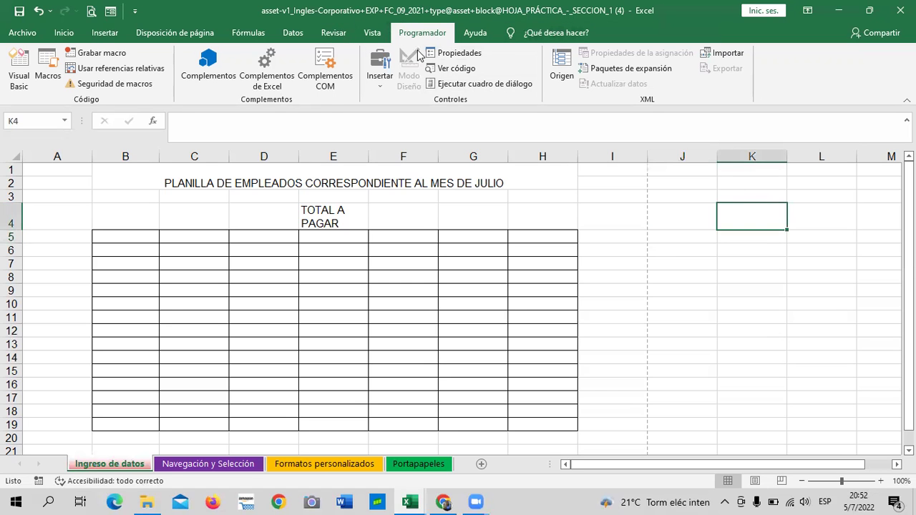
click(22, 32)
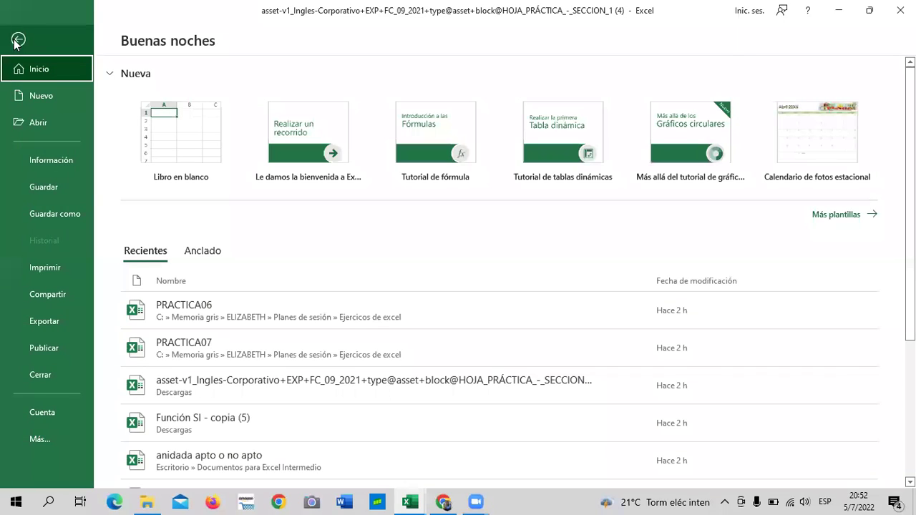
Step: Open Opciones de Excel via Más..., review the General page, and close it unchanged
click(39, 443)
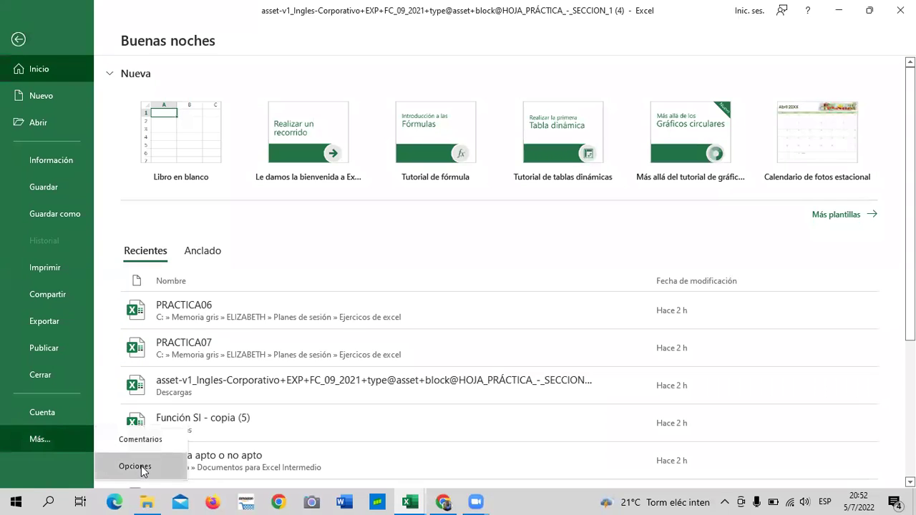
click(136, 466)
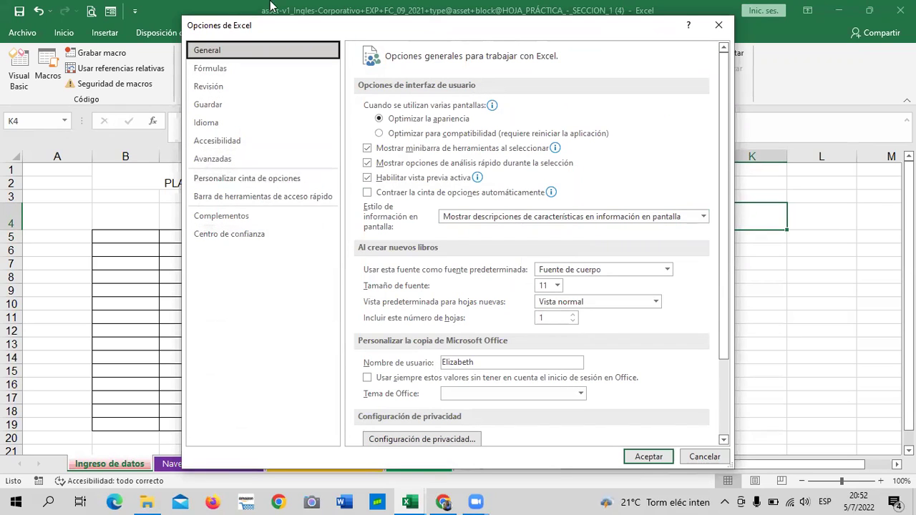
click(717, 22)
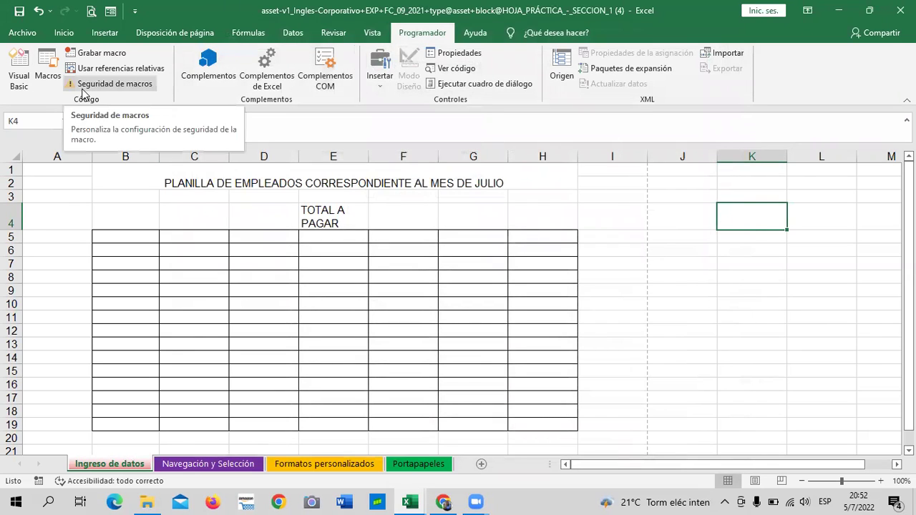
Step: Switch from the Ayuda tab back to Inicio and select cell H20
click(476, 36)
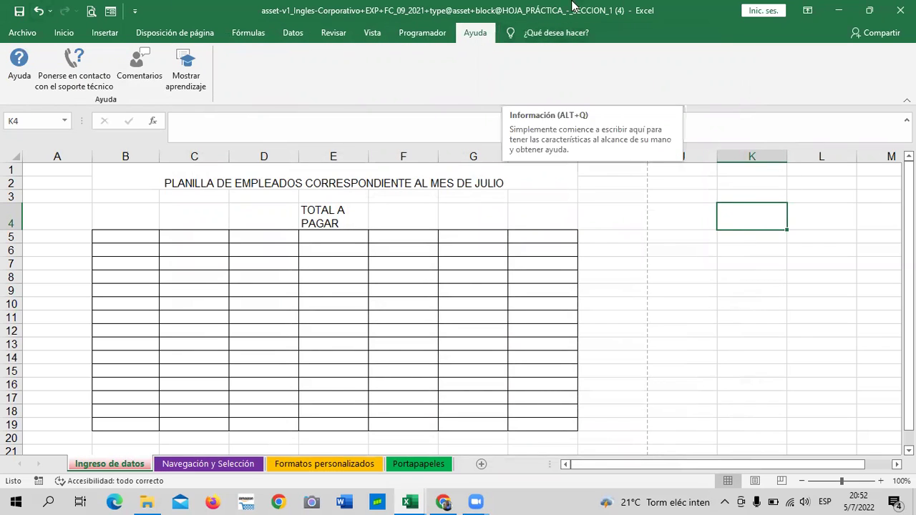
click(63, 33)
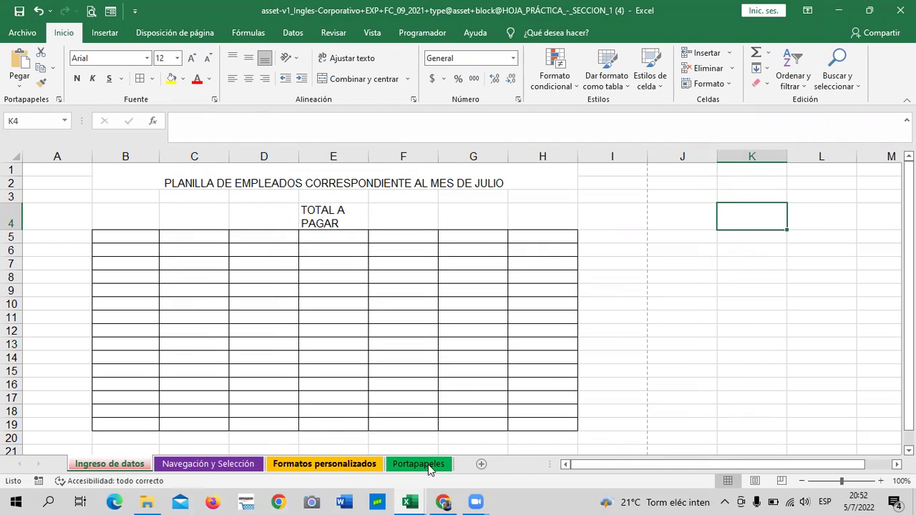
click(542, 437)
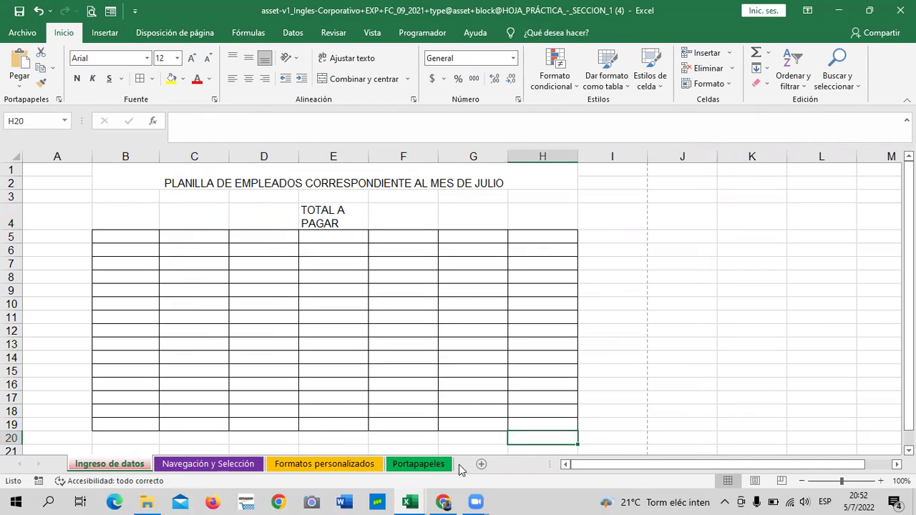
scroll(630, 353, up, 1)
Step: Insert new blank worksheets with the new-sheet button and select cell D16
click(480, 464)
click(480, 465)
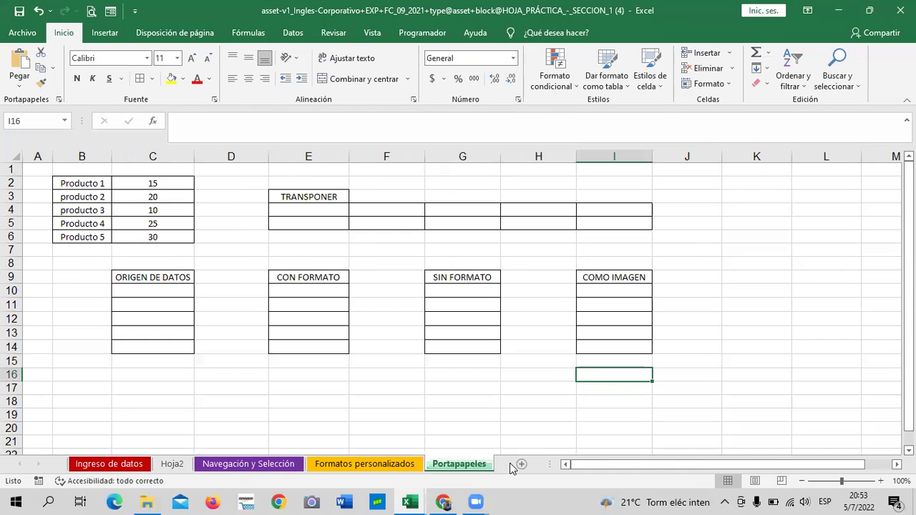
click(530, 465)
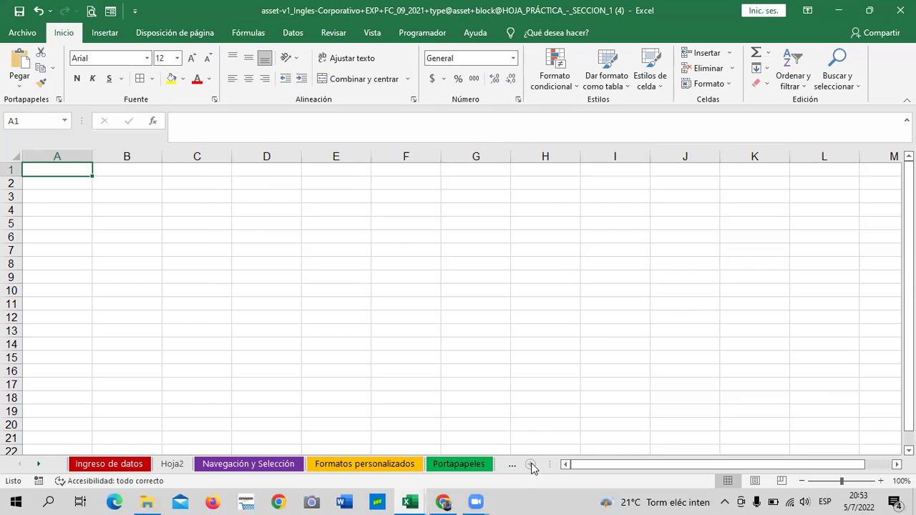
click(269, 372)
Step: Scroll through the sheet tabs, visit the payroll and Navegación y Selección sheets, then open Hoja2
click(38, 464)
click(38, 464)
click(38, 464)
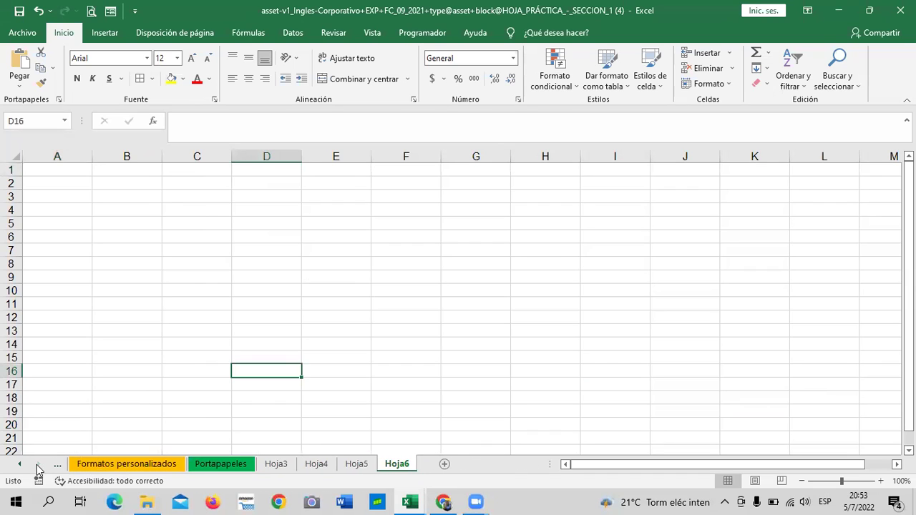
click(21, 466)
click(21, 467)
click(21, 467)
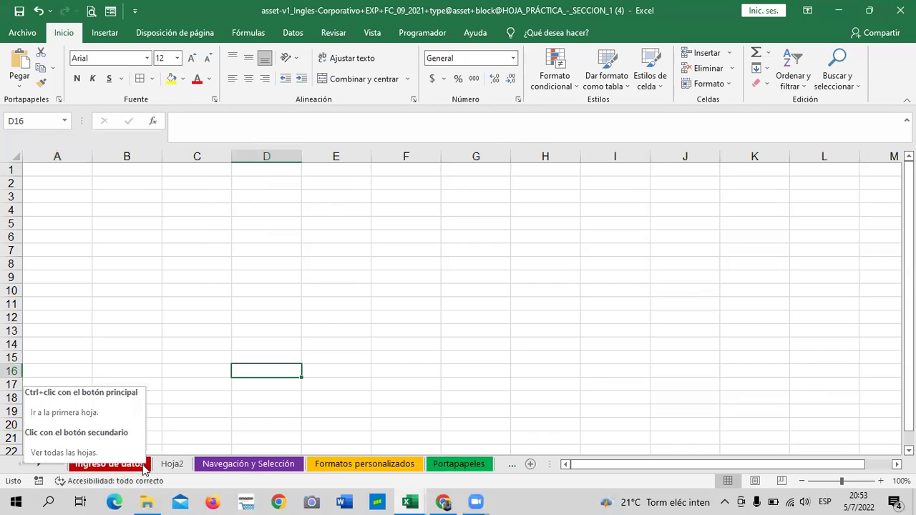
click(171, 464)
click(207, 470)
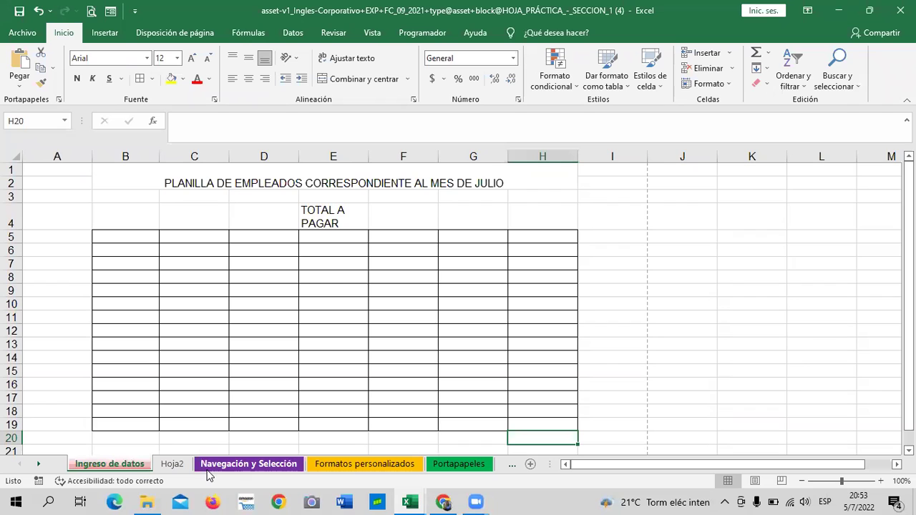
click(172, 464)
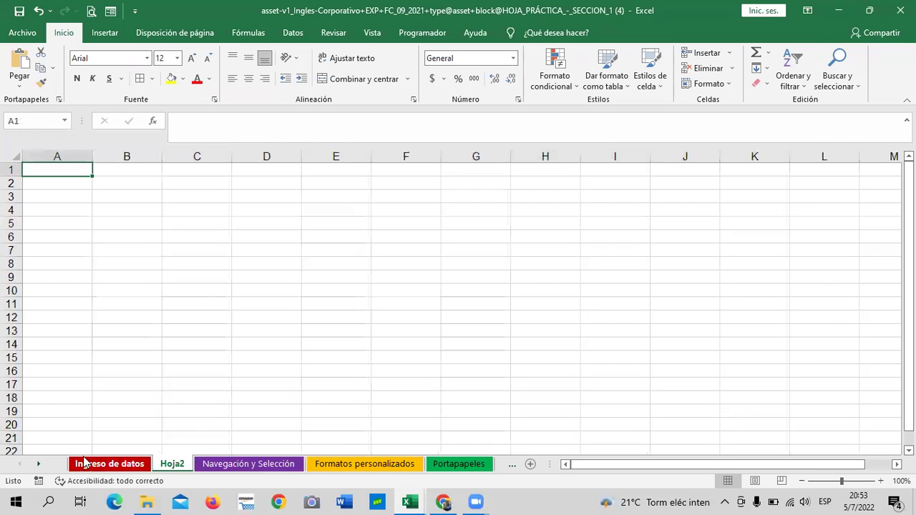
Step: Scroll to the end tabs to open Hoja5 and Hoja4, then scroll back and select D14
click(39, 469)
click(40, 469)
click(356, 463)
click(316, 463)
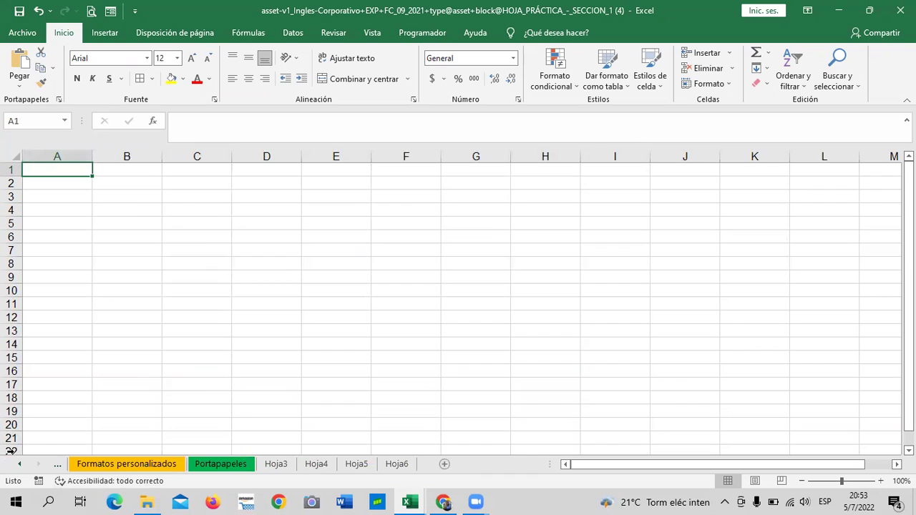
click(335, 464)
click(19, 464)
click(19, 464)
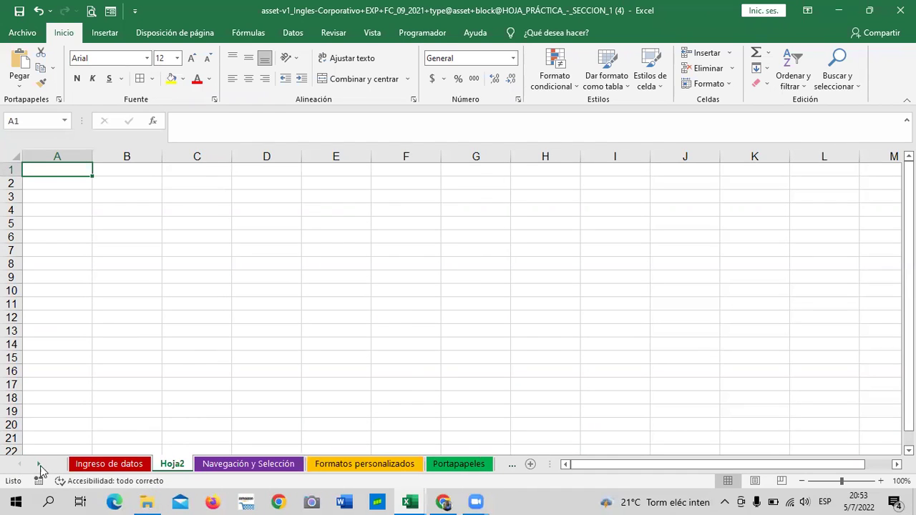
click(39, 464)
click(240, 337)
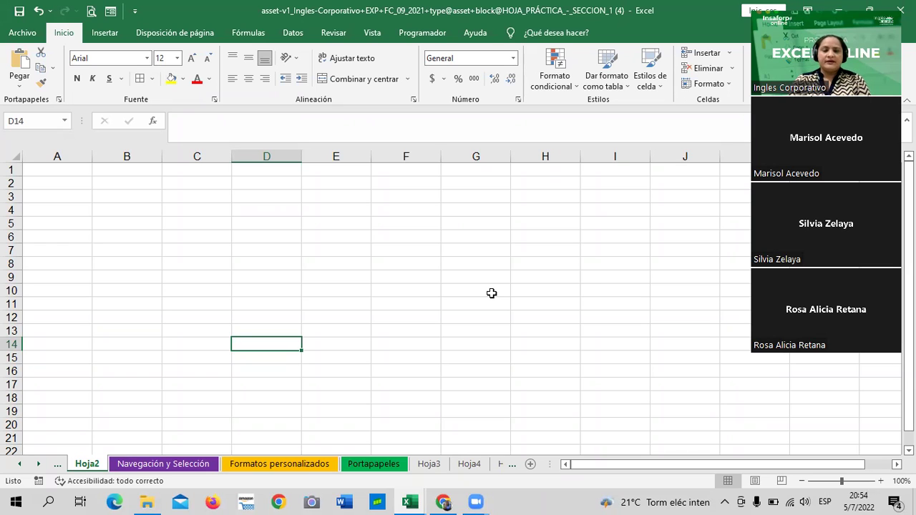
scroll(492, 293, down, 2)
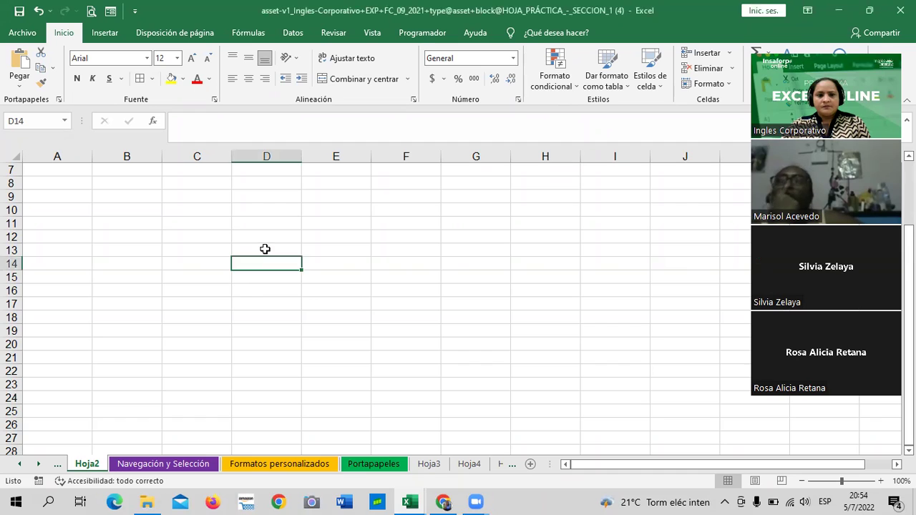
scroll(257, 287, up, 2)
Step: Select C1:G6 on Hoja2 and apply Combinar y centrar
mouse_move(194, 169)
mouse_down()
mouse_move(415, 249)
mouse_move(465, 238)
mouse_up()
click(352, 79)
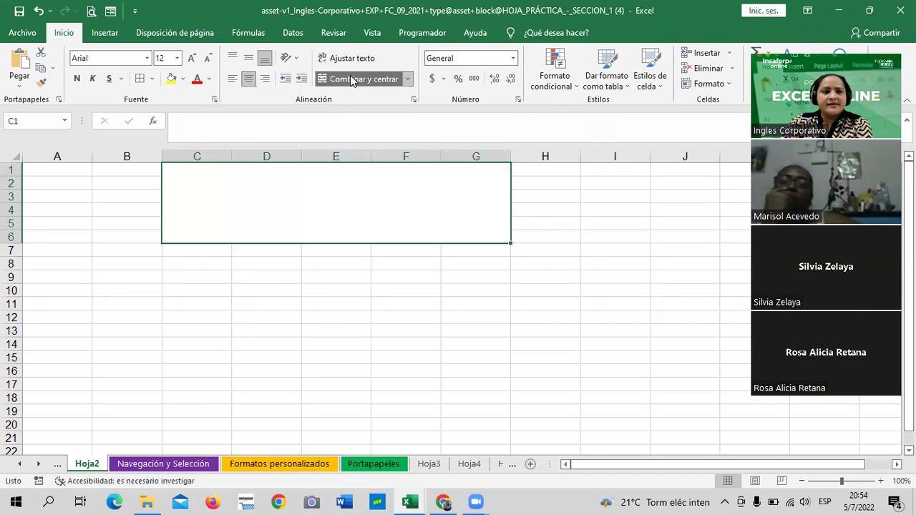
click(343, 317)
click(337, 204)
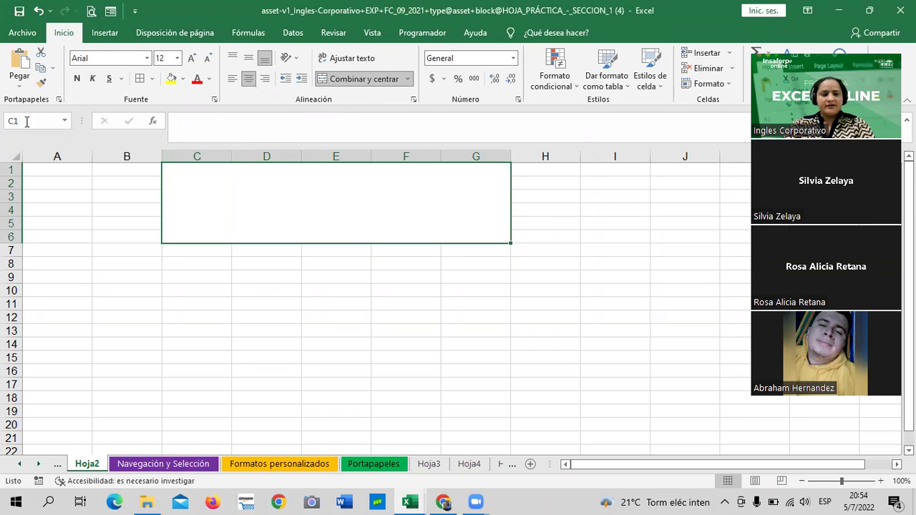
Step: Click cells E13:E15, E15 and C14, returning each time to the merged C1:G6 cell
drag(335, 357, 336, 331)
click(259, 228)
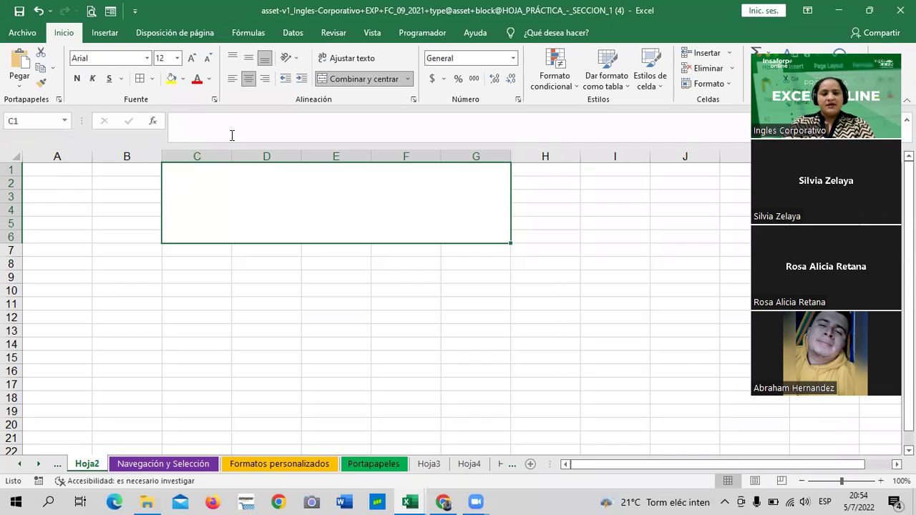
click(314, 355)
click(329, 199)
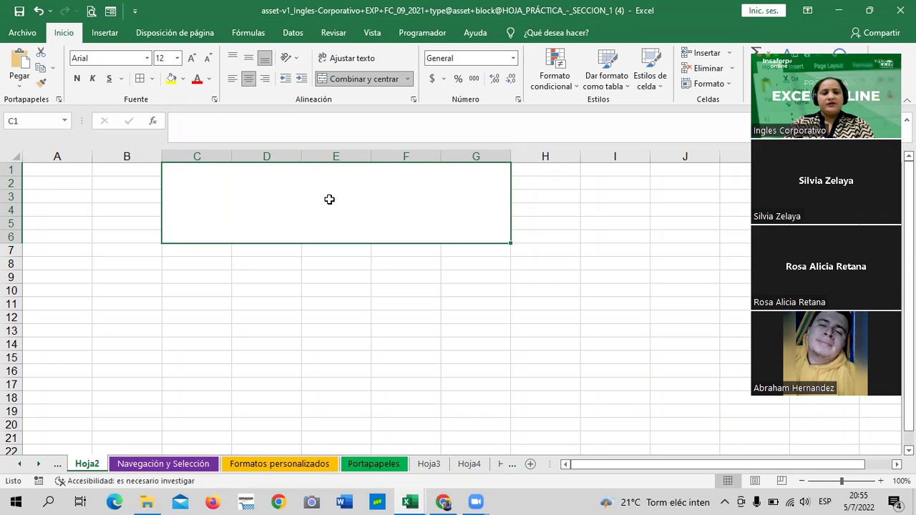
click(169, 342)
click(247, 208)
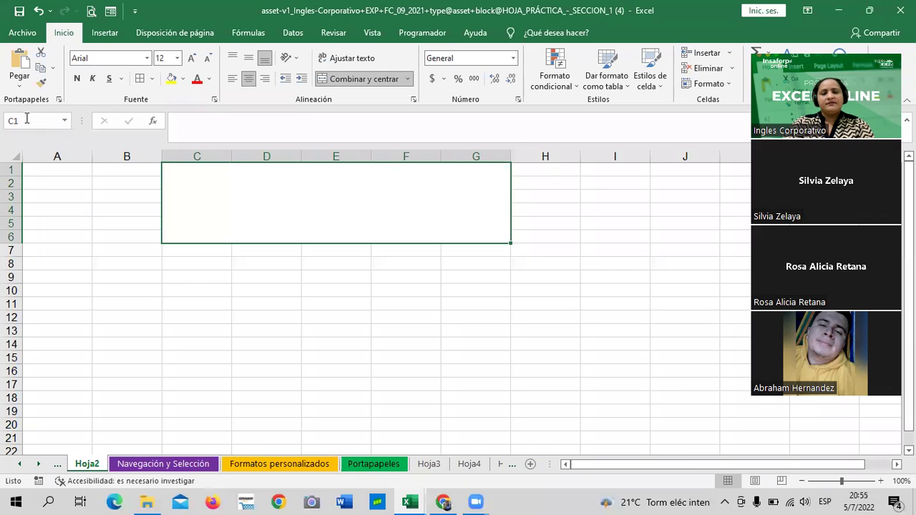
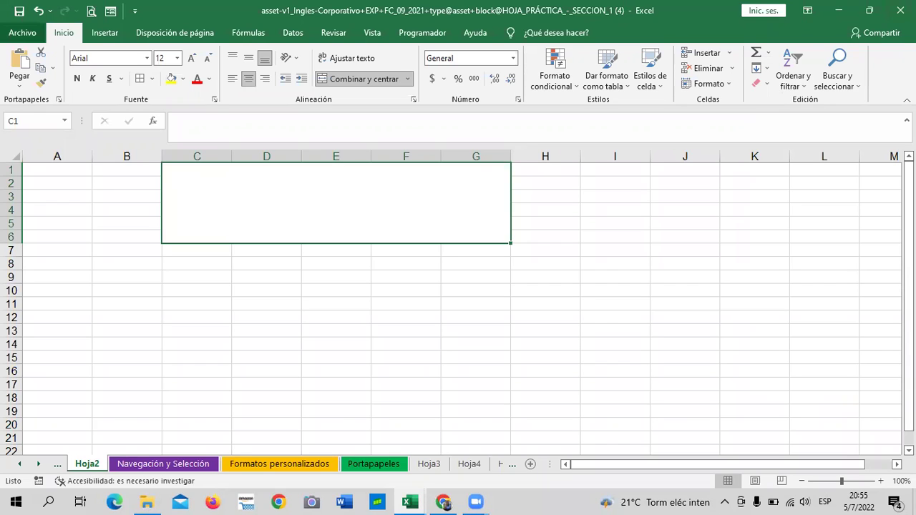
Step: Open the print preview for the Hoja2 sheet from the Quick Access Toolbar
click(92, 10)
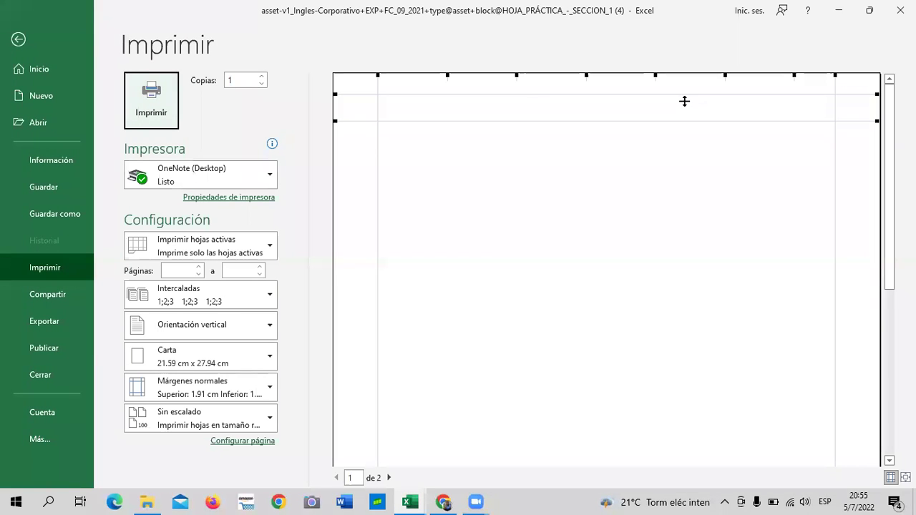
drag(890, 251, 890, 293)
click(890, 477)
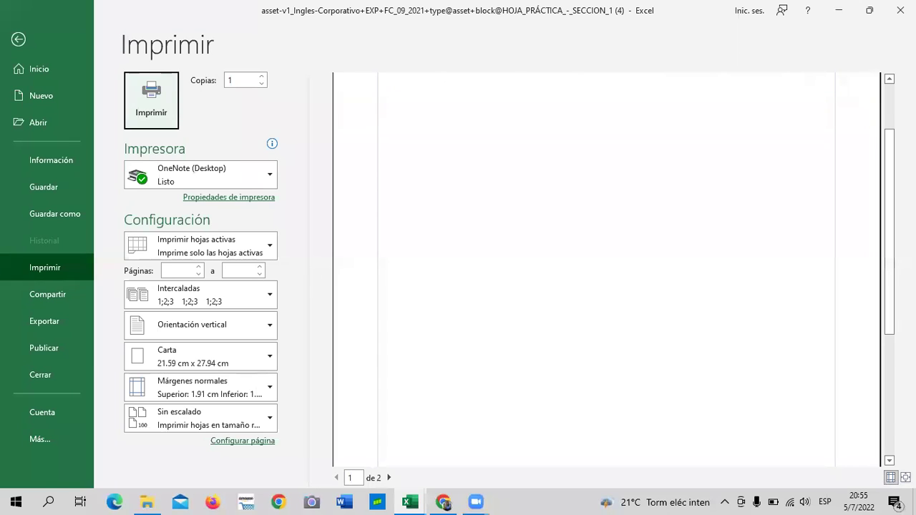
click(905, 477)
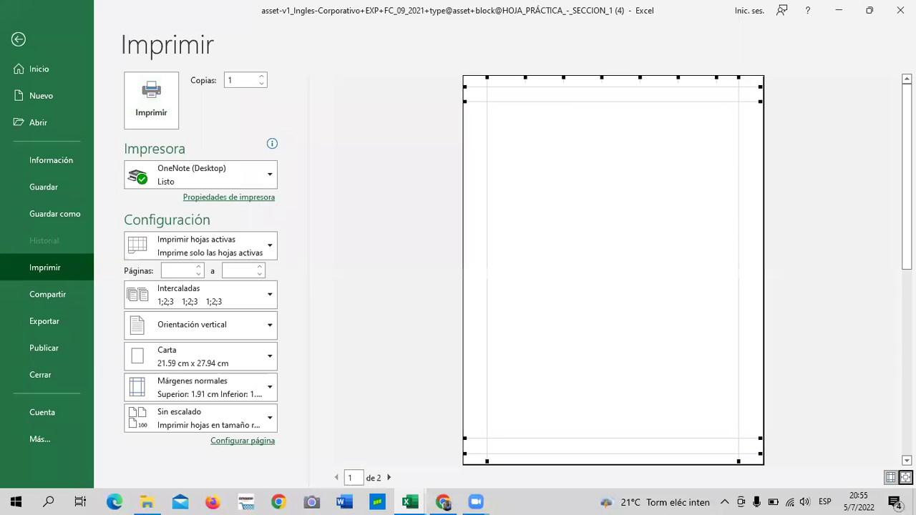
click(890, 478)
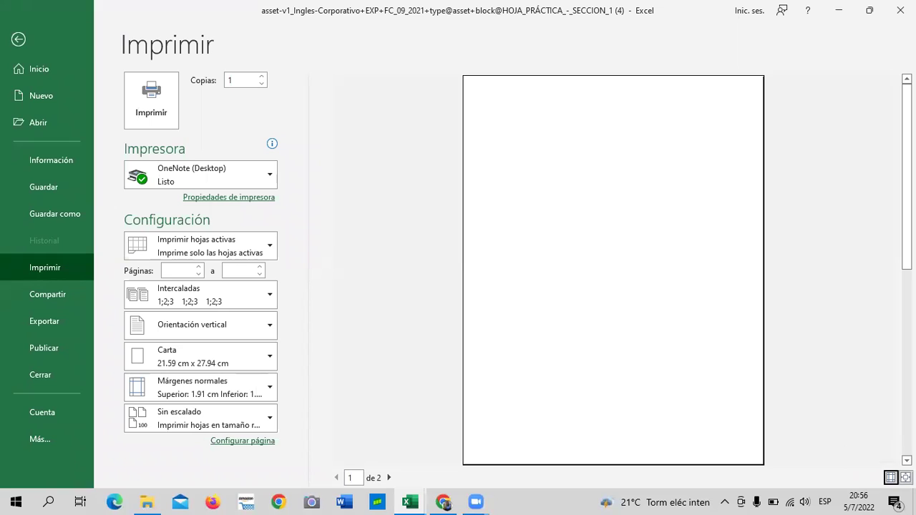
click(905, 477)
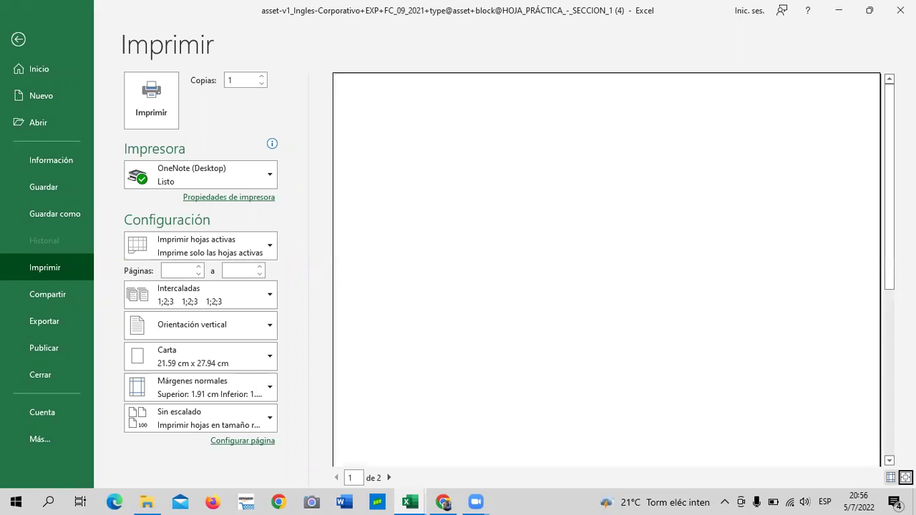
click(890, 477)
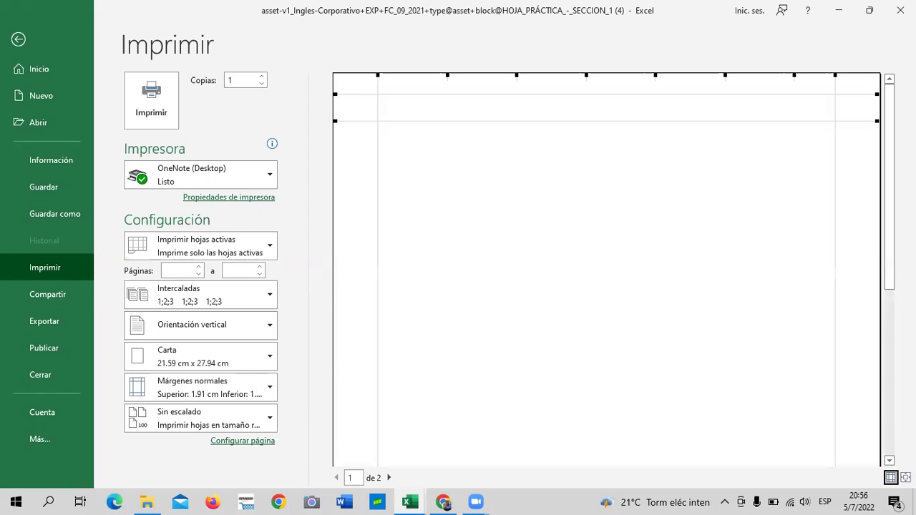
scroll(615, 263, down, 1)
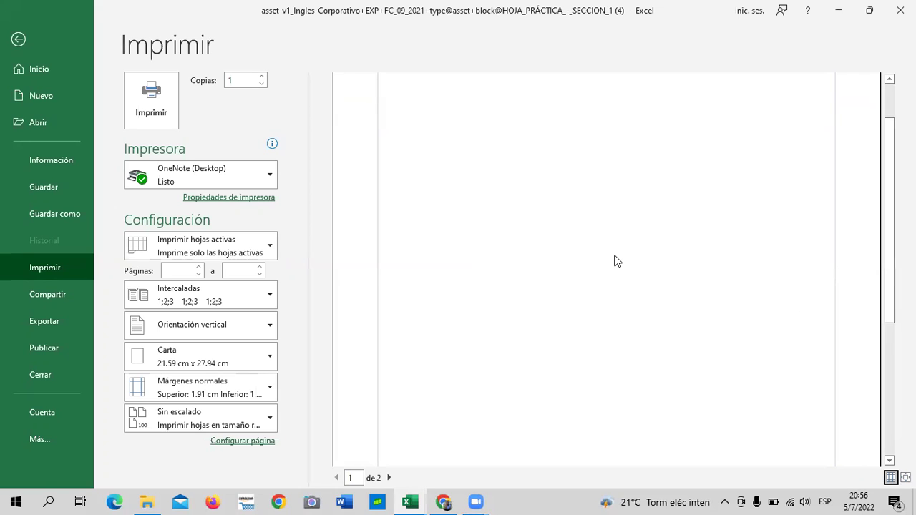
scroll(616, 261, up, 2)
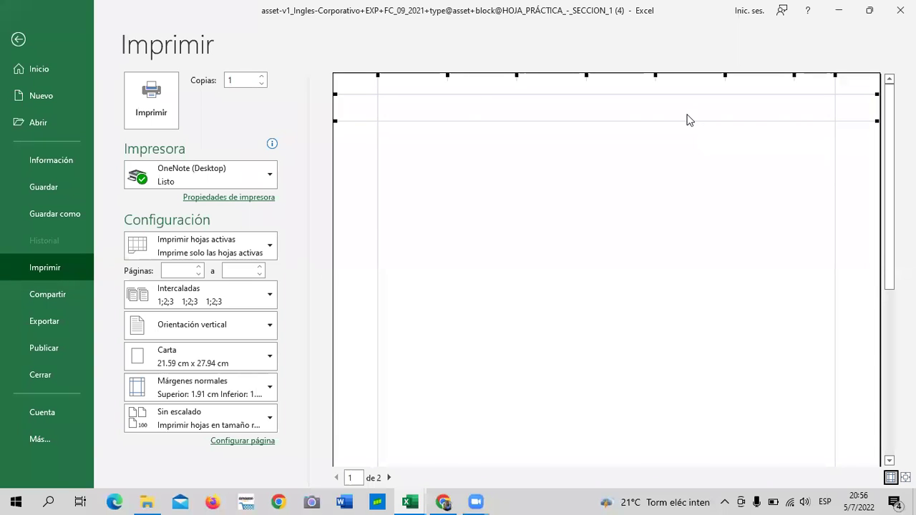
Step: Pull the top margin up to 0.84 cm and widen the left and right margins so the preview shows one page
drag(554, 121, 548, 90)
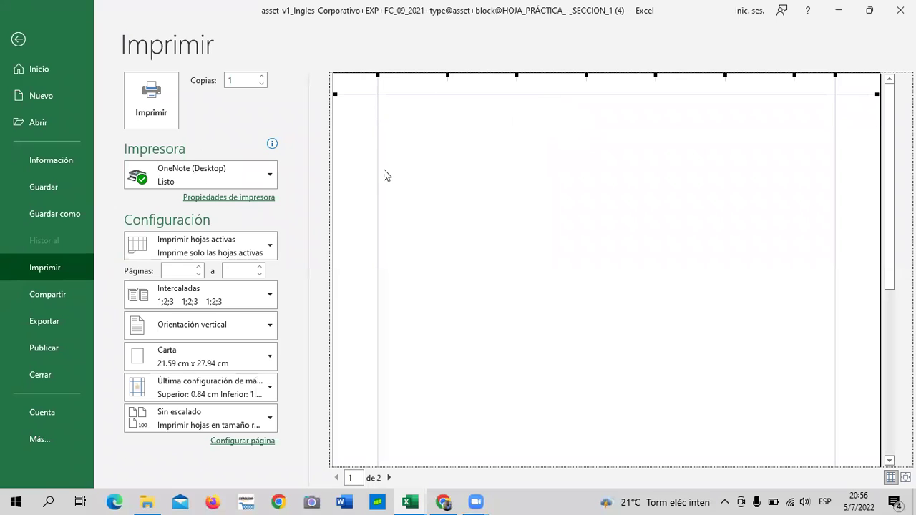
drag(379, 168, 339, 169)
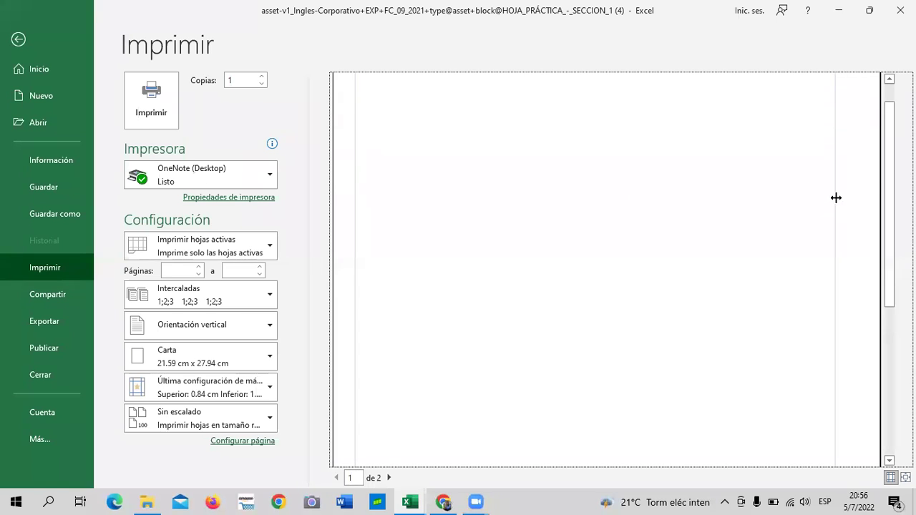
drag(836, 188, 863, 188)
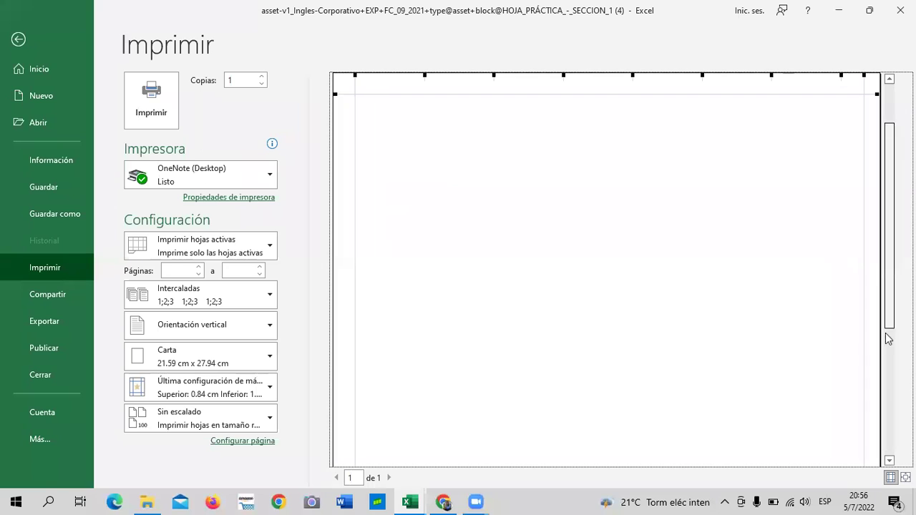
drag(889, 287, 880, 429)
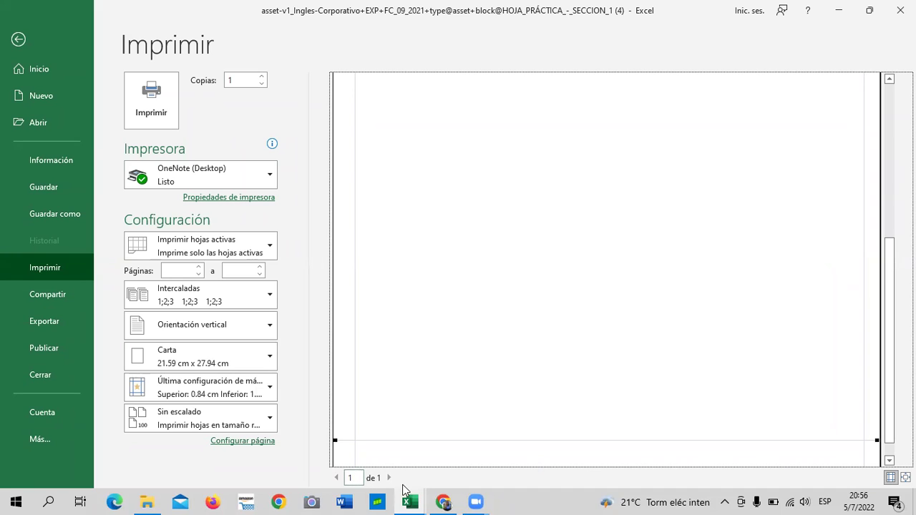
scroll(515, 379, up, 5)
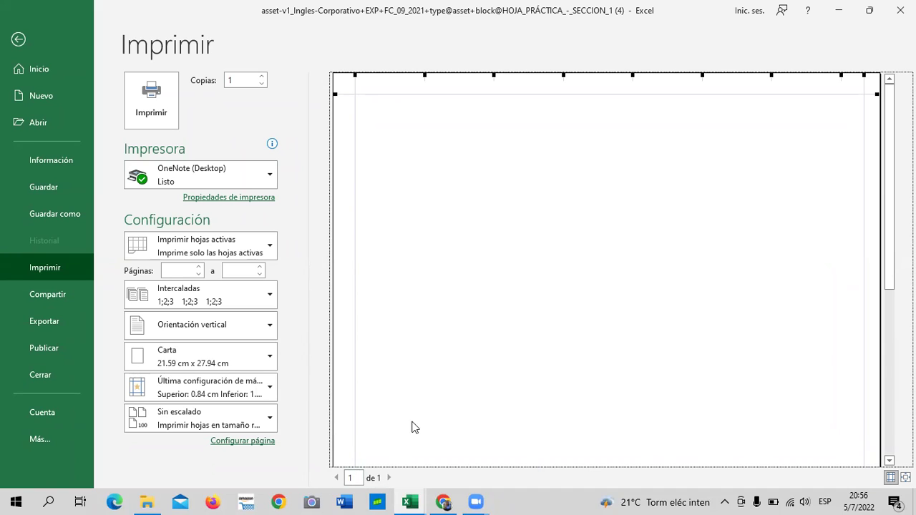
drag(352, 147, 344, 147)
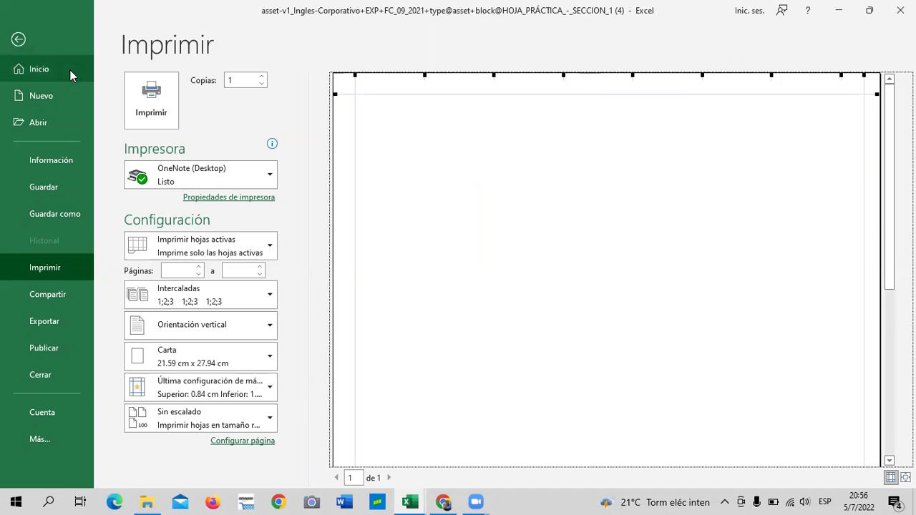
key(Escape)
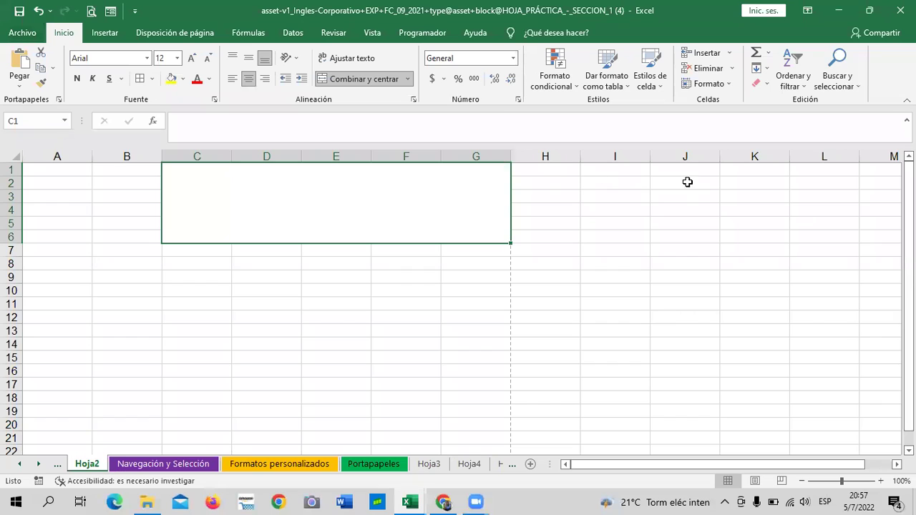
click(529, 177)
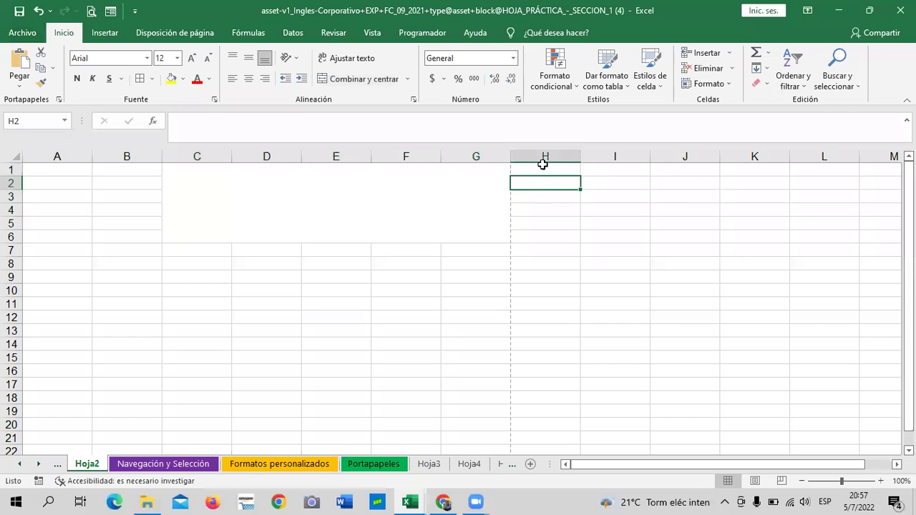
click(542, 157)
click(638, 157)
click(702, 157)
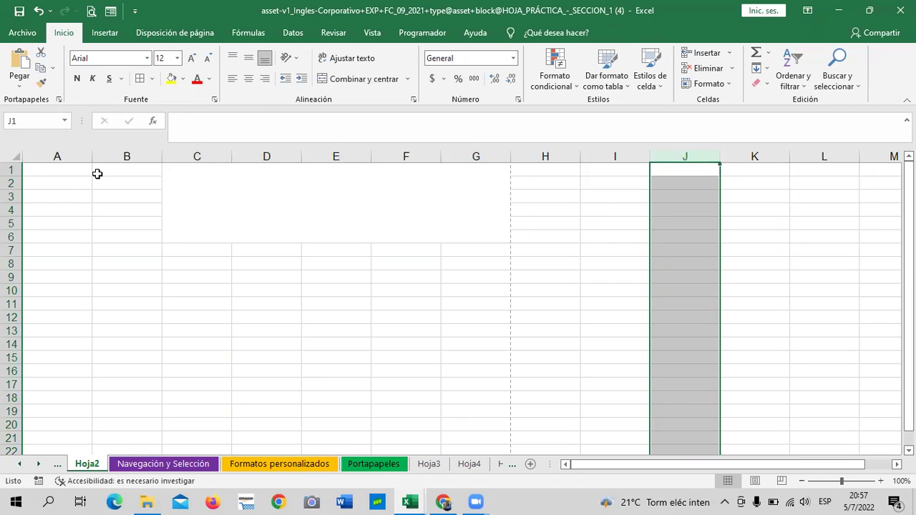
click(279, 194)
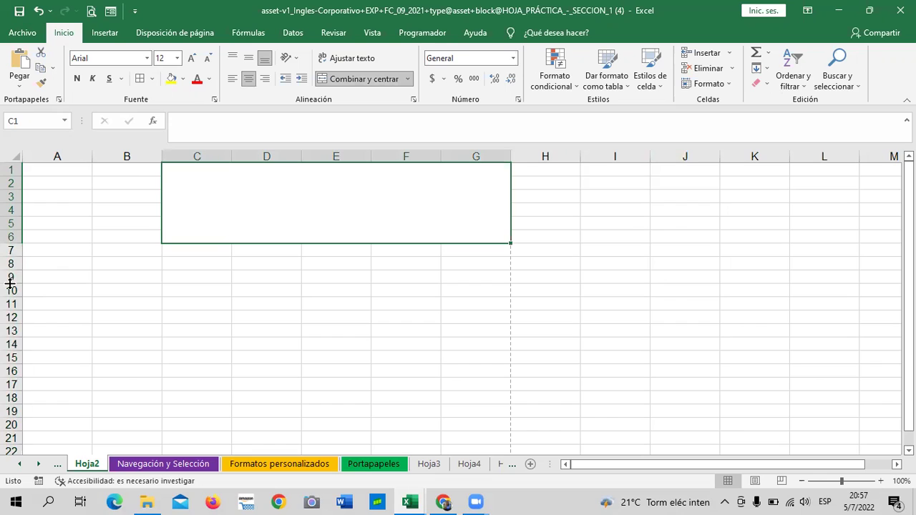
click(392, 312)
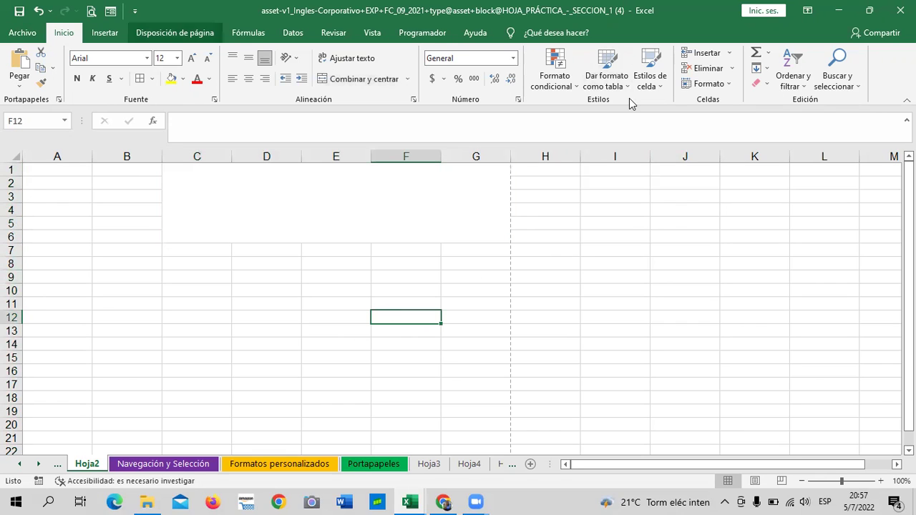
Step: Check the Márgenes personalizados settings, cancel without changes, and go to the Navegación y Selección sheet
key(alt+c)
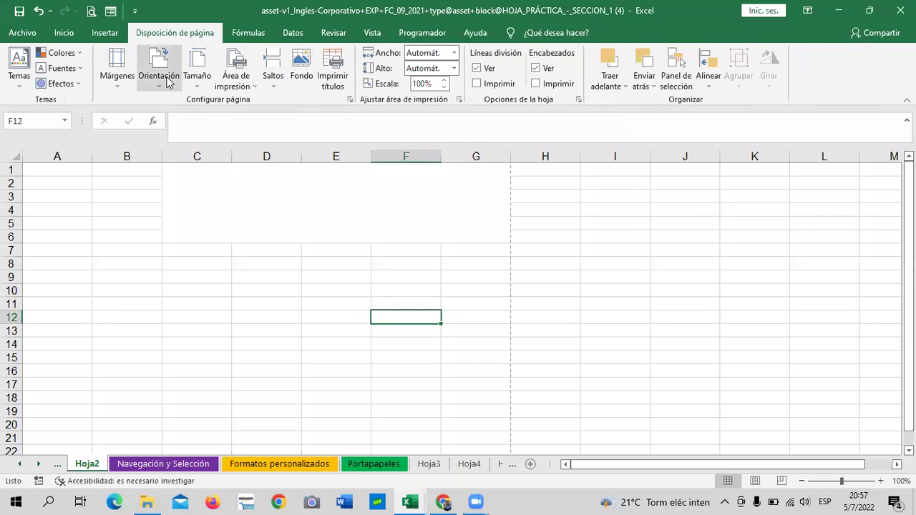
click(107, 87)
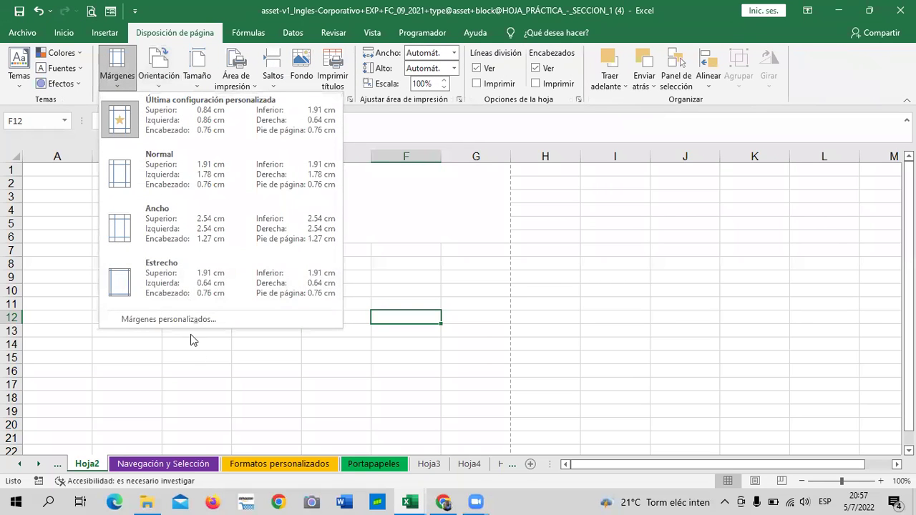
click(169, 319)
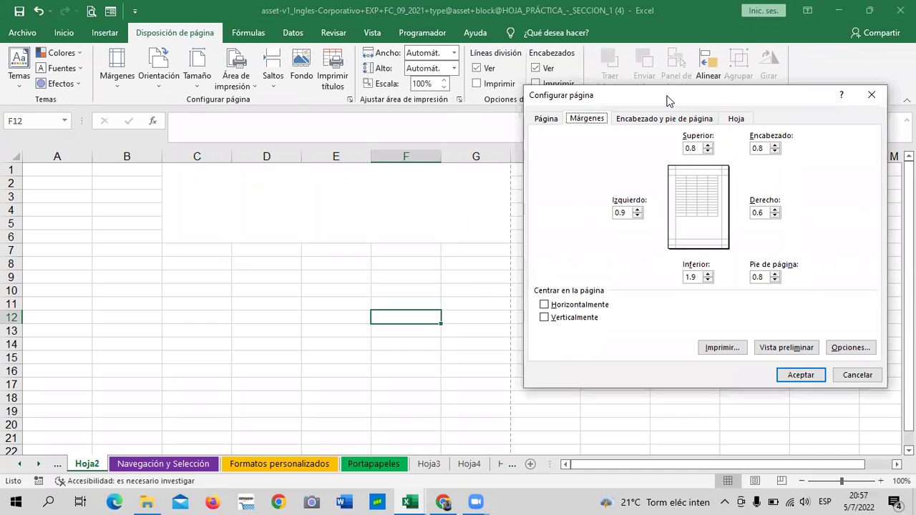
drag(669, 100, 601, 90)
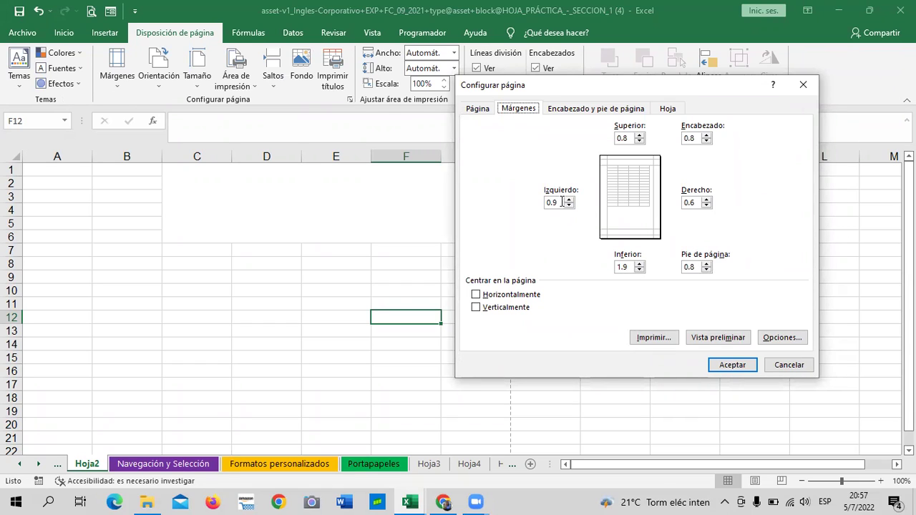
click(796, 366)
click(194, 465)
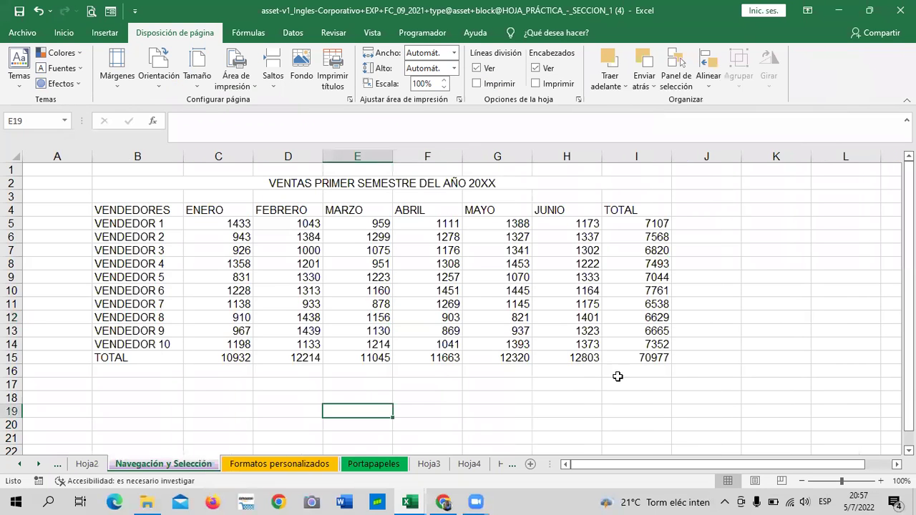
click(117, 80)
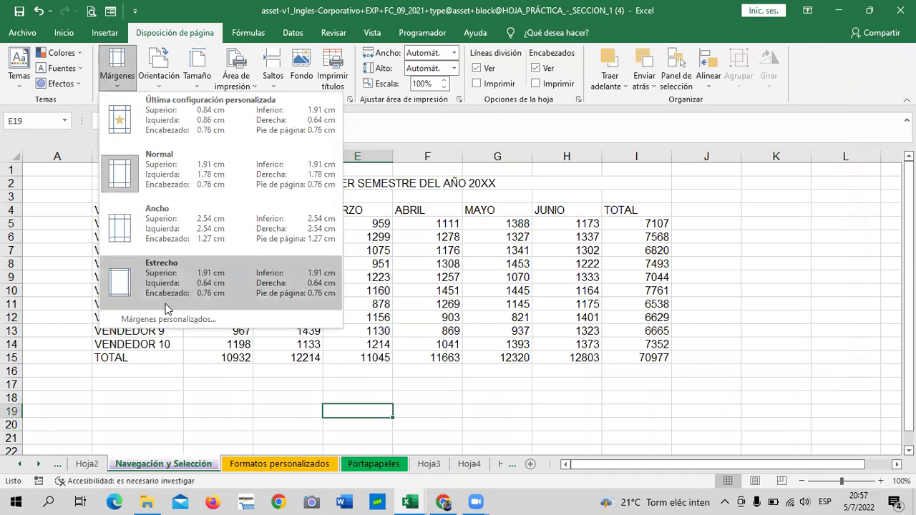
click(180, 322)
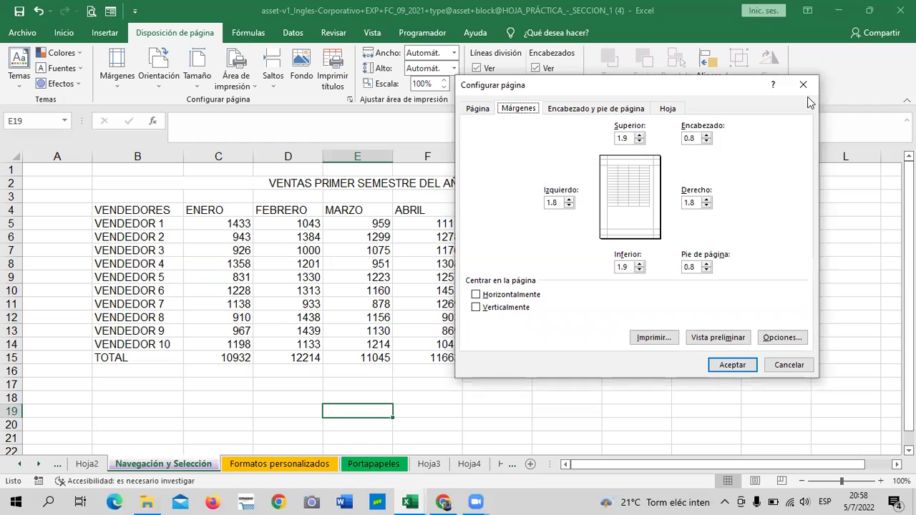
click(479, 108)
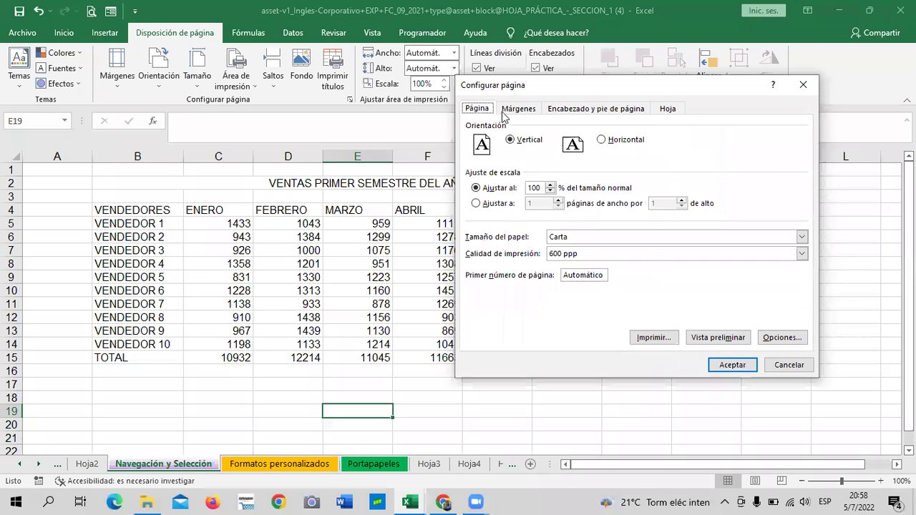
click(802, 85)
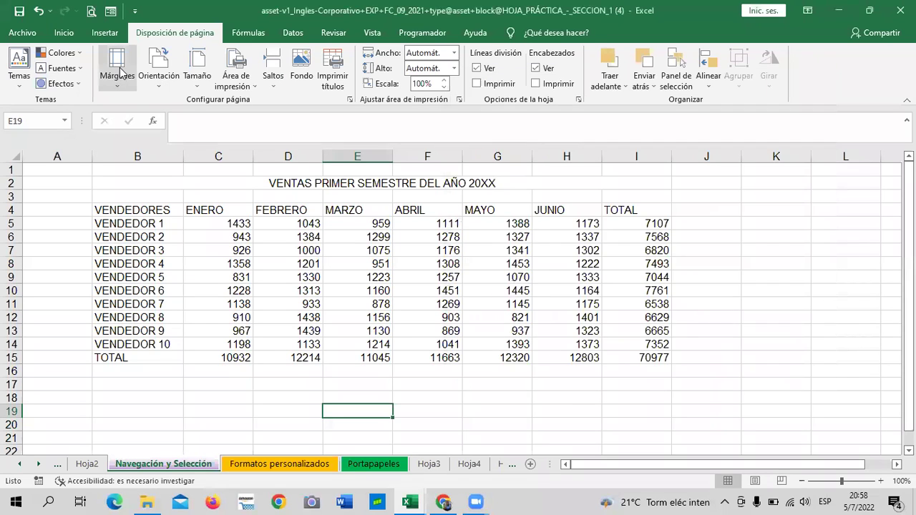
click(122, 70)
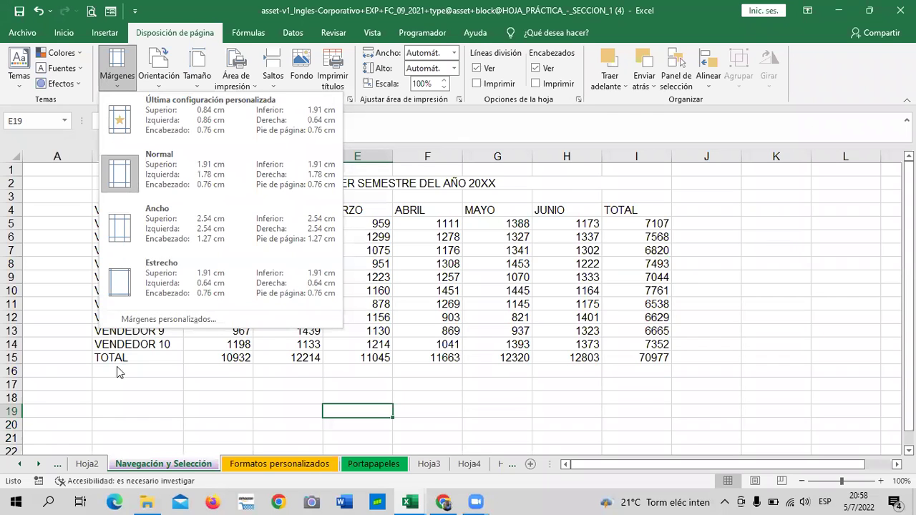
click(673, 279)
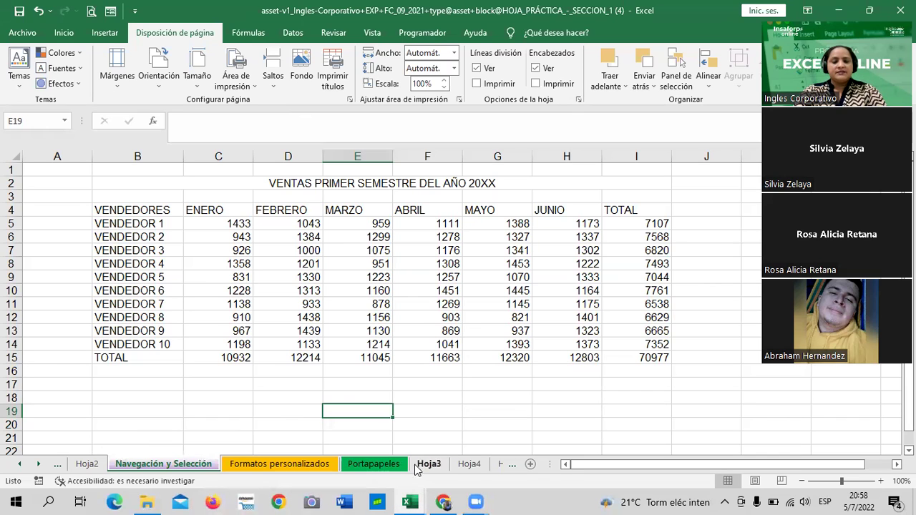
Step: Flip through the Portapapeles, Formatos personalizados and Navegación y Selección sheets, ending on Ingreso de datos
click(354, 466)
click(279, 465)
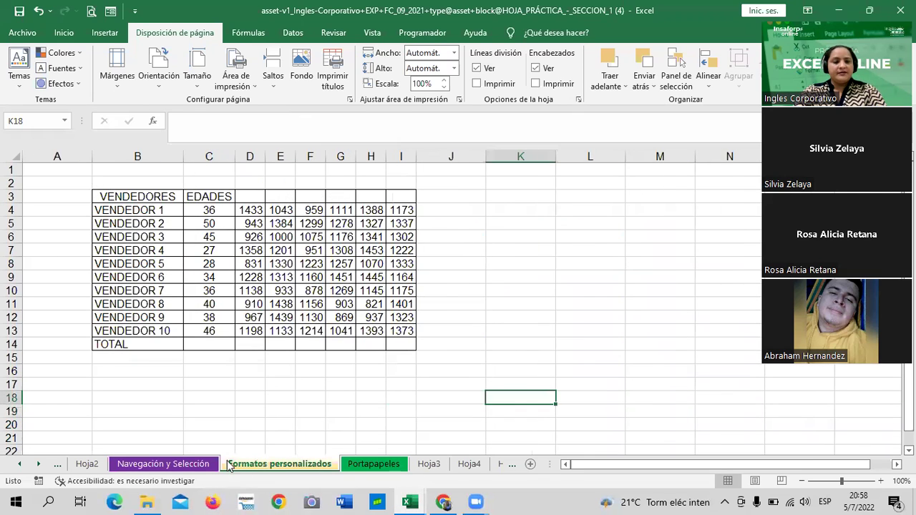
click(154, 466)
click(18, 465)
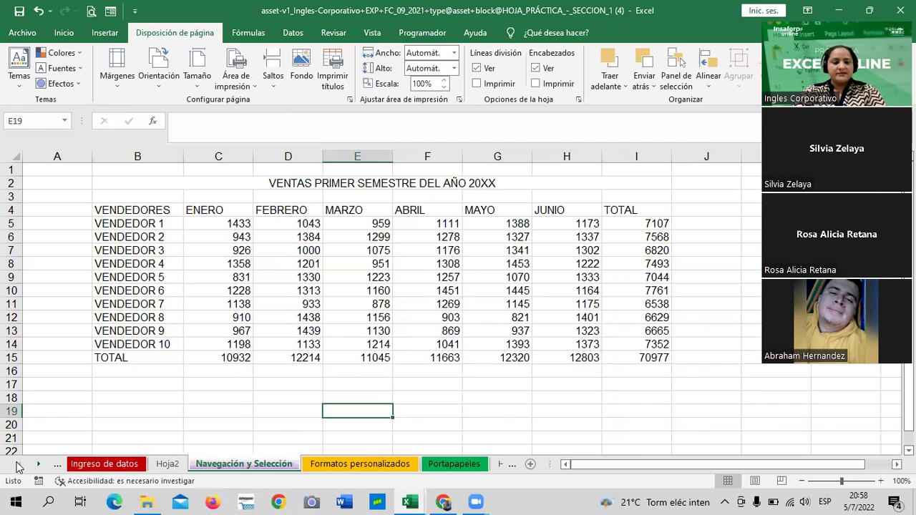
click(100, 466)
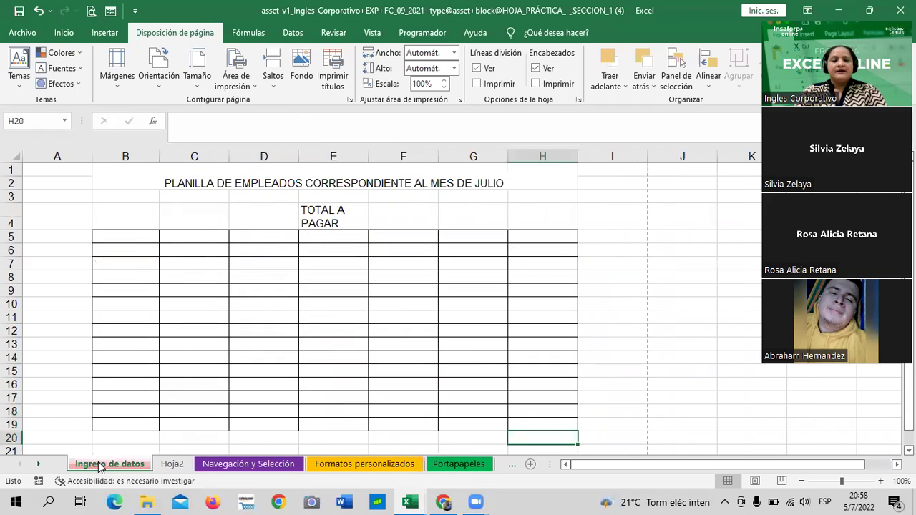